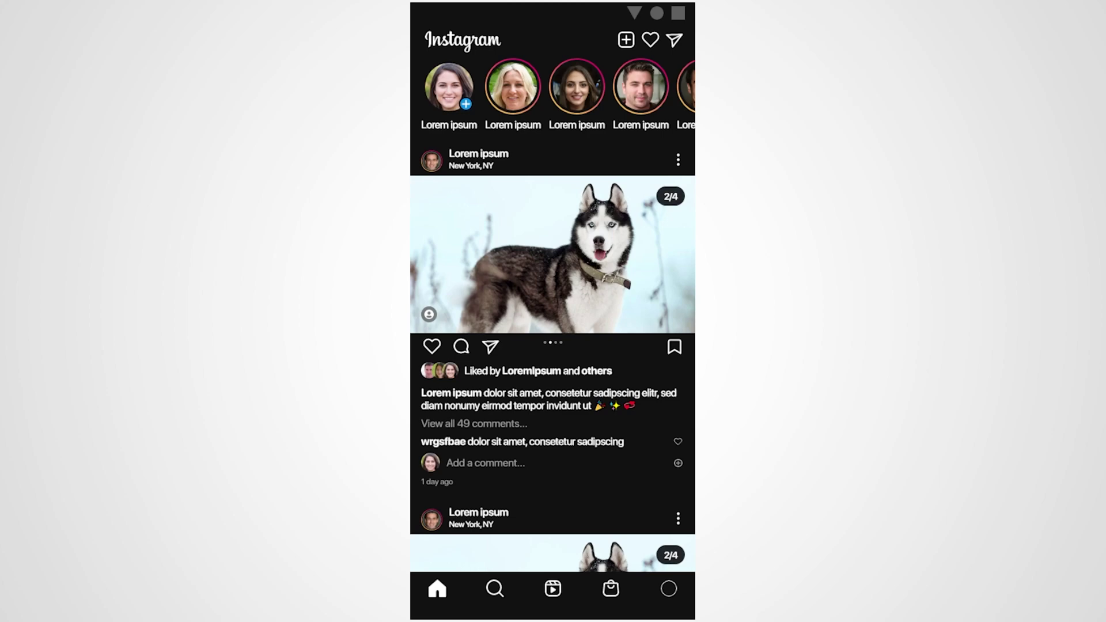
# Try paging forward and back through the first post's husky photo carousel in the prototype preview.
pyautogui.click(630, 257)
pyautogui.click(630, 257)
pyautogui.click(486, 256)
pyautogui.click(485, 256)
# Like and save the first post, then open and dismiss its options sheet.
pyautogui.click(430, 347)
pyautogui.click(678, 347)
pyautogui.click(678, 160)
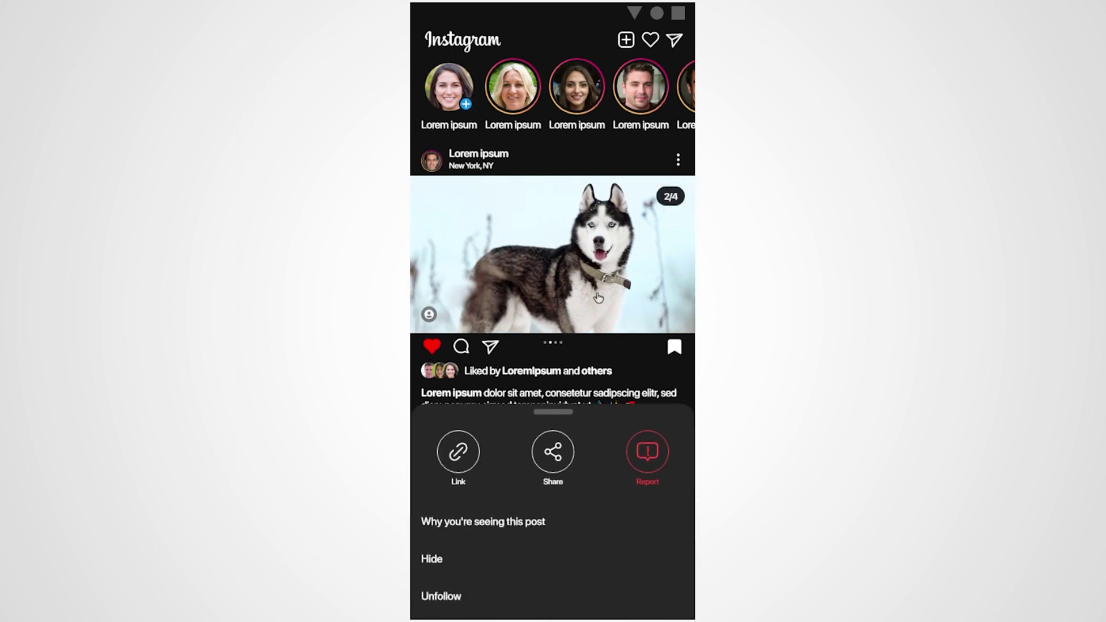
pyautogui.moveTo(562, 421); pyautogui.dragTo(572, 474)
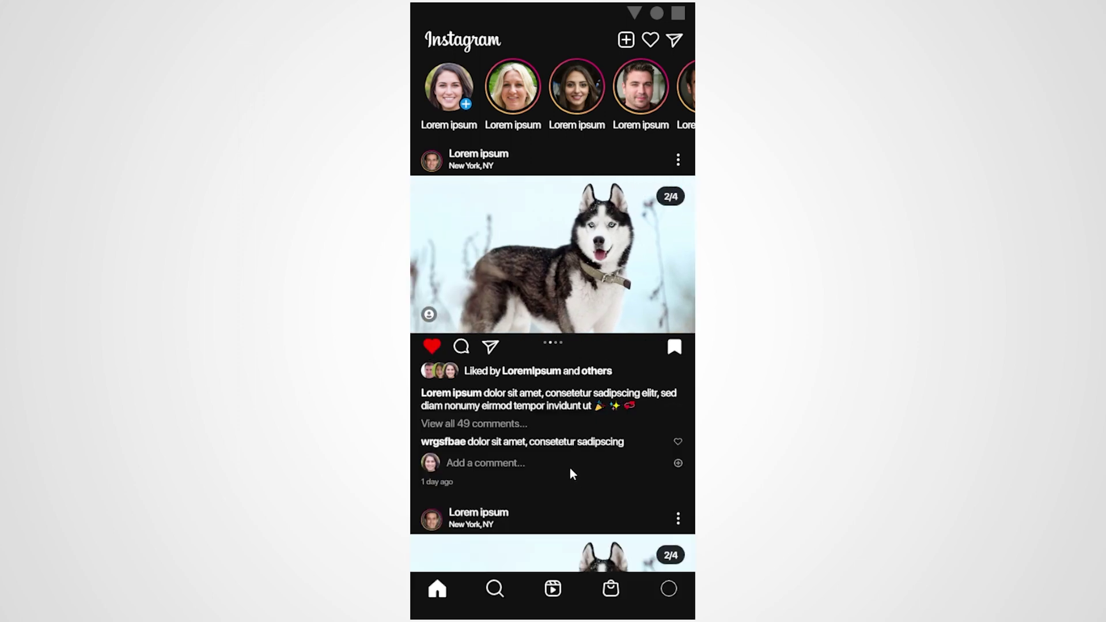
# Test the first post's share sheet: send to the second and fourth recipients, undo the fourth, and close the sheet.
pyautogui.click(490, 346)
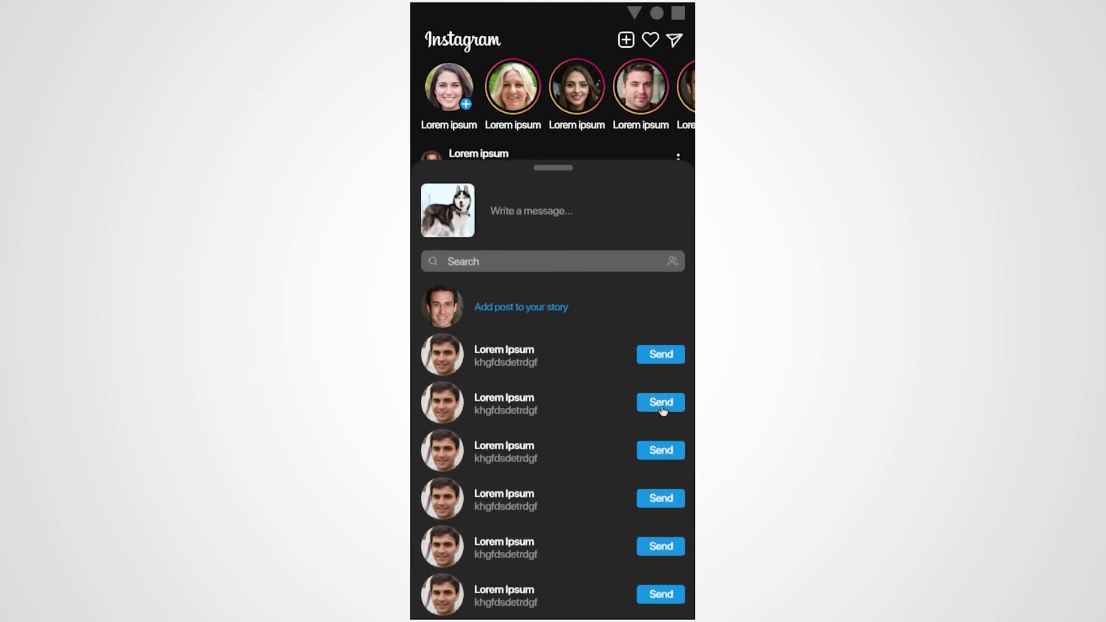
pyautogui.click(662, 403)
pyautogui.click(666, 498)
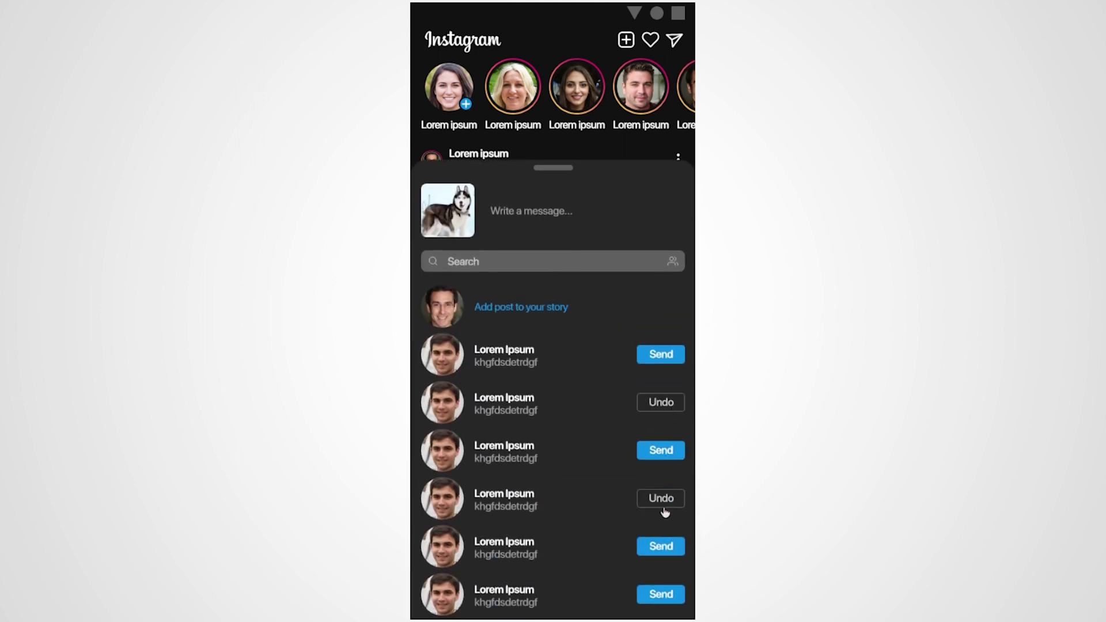
pyautogui.click(665, 507)
pyautogui.click(579, 147)
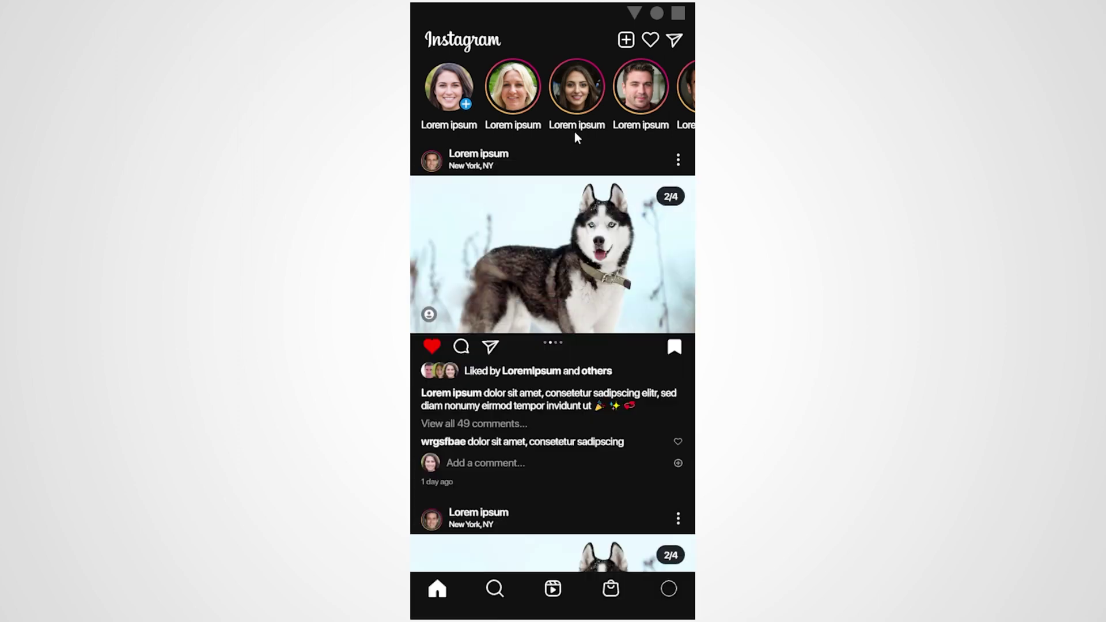
# Open and dismiss the second post's share sheet, then try sliding the stories row above the feed.
pyautogui.scroll(-5, 567, 202)
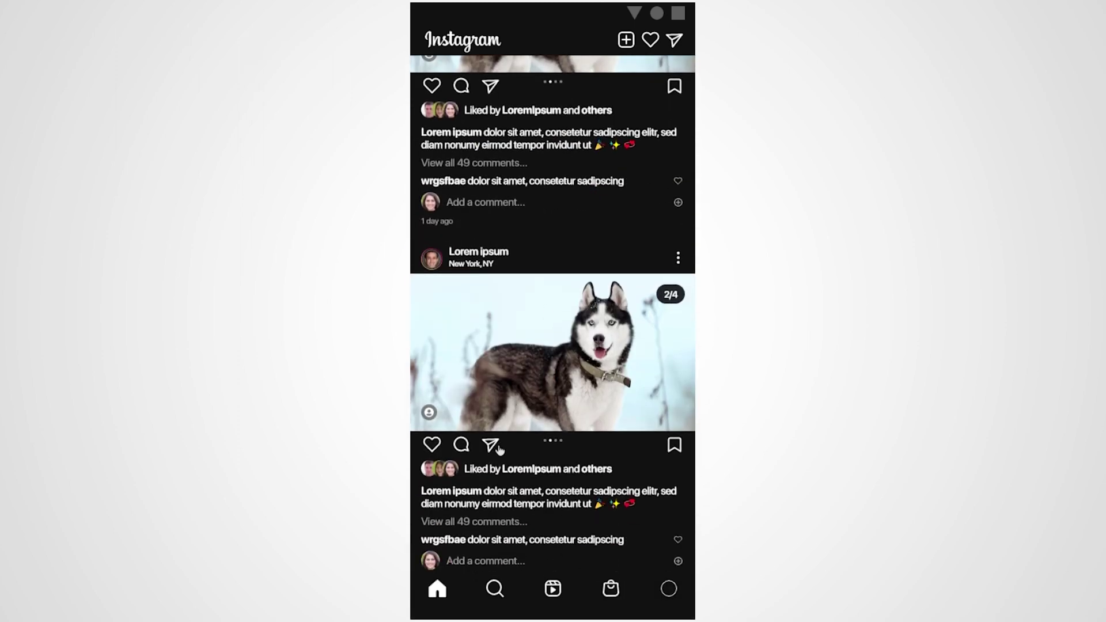
pyautogui.click(491, 444)
pyautogui.click(629, 113)
pyautogui.scroll(8, 521, 260)
pyautogui.moveTo(629, 93); pyautogui.dragTo(693, 109)
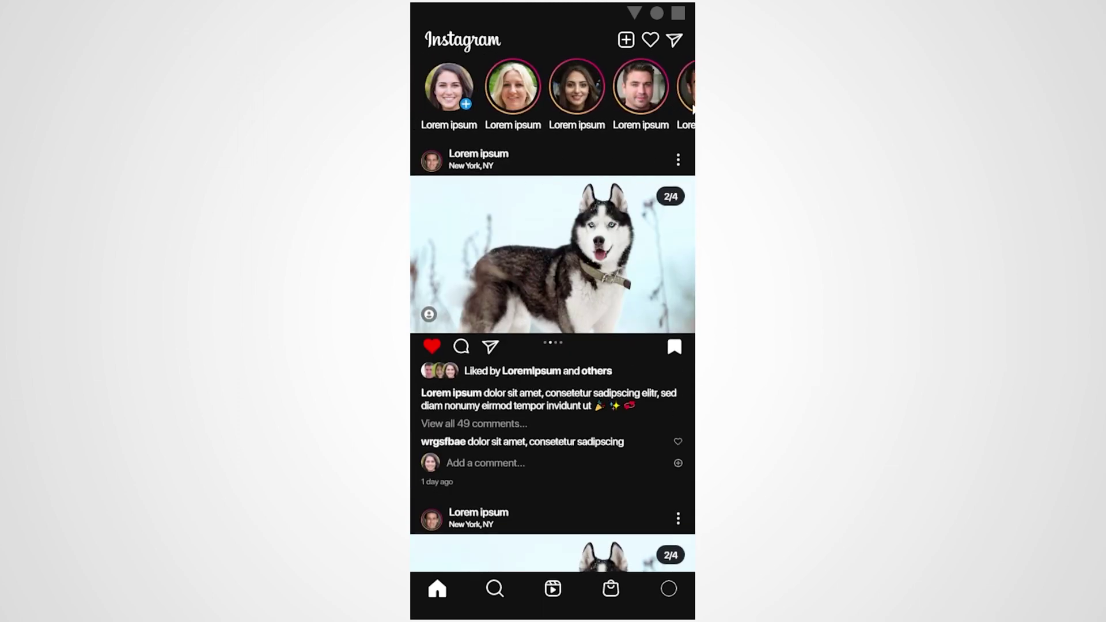
# Open the second story and test its options sheet and its share sheet, closing each one.
pyautogui.click(511, 96)
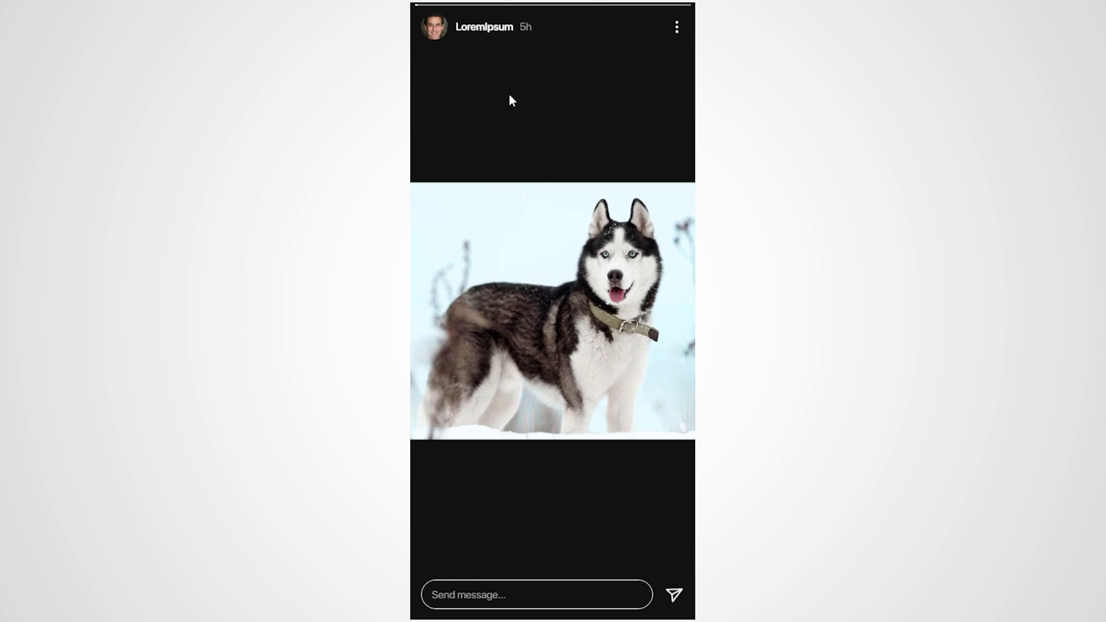
pyautogui.click(677, 27)
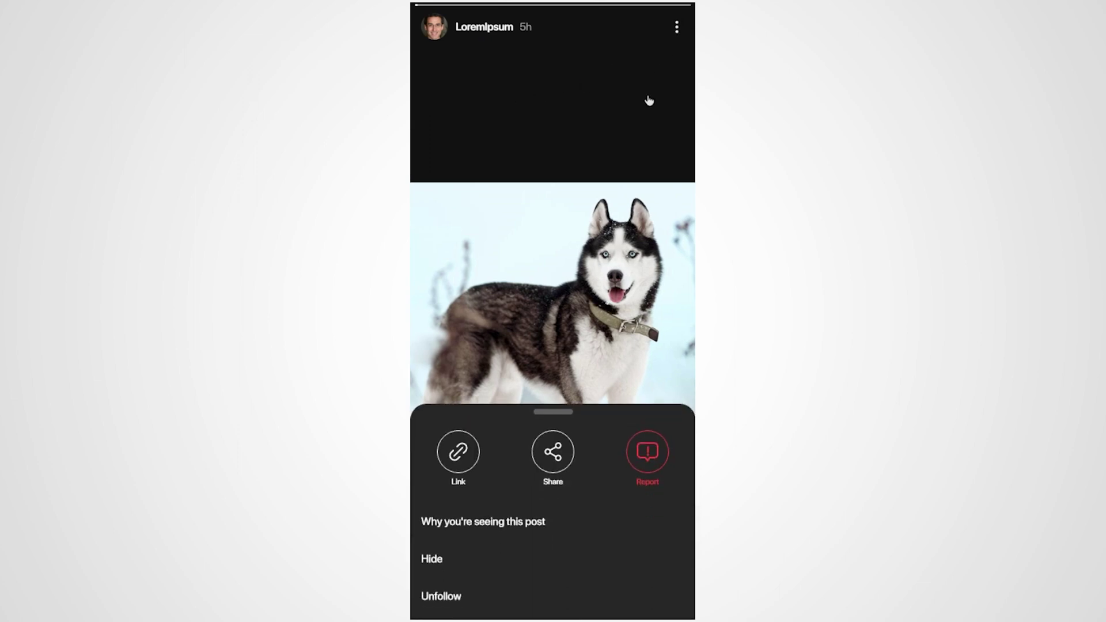
pyautogui.click(634, 149)
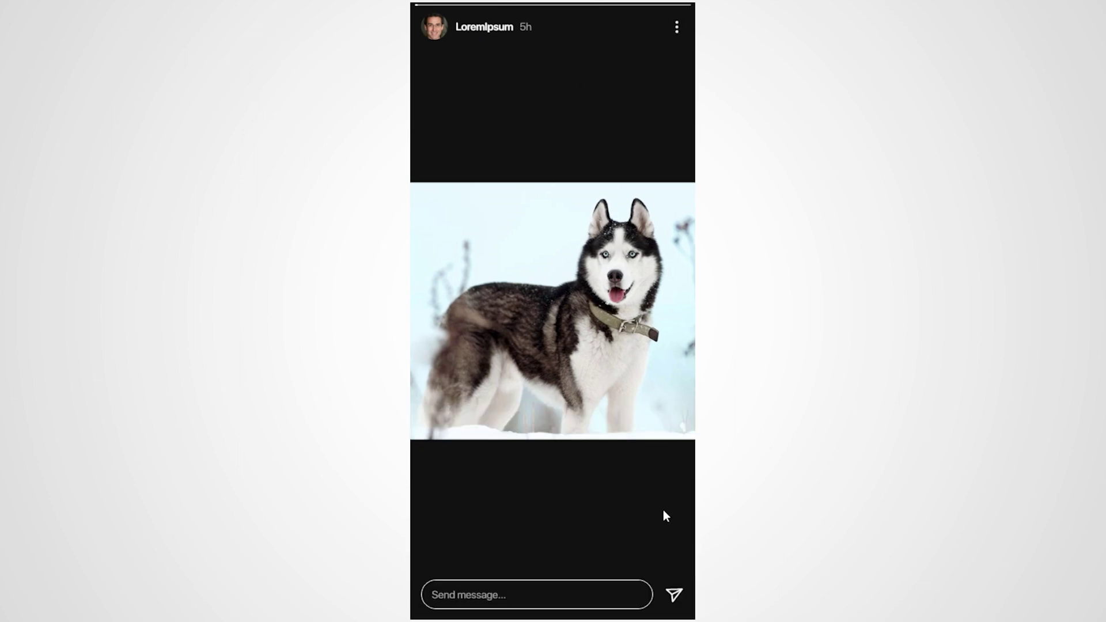
pyautogui.click(680, 595)
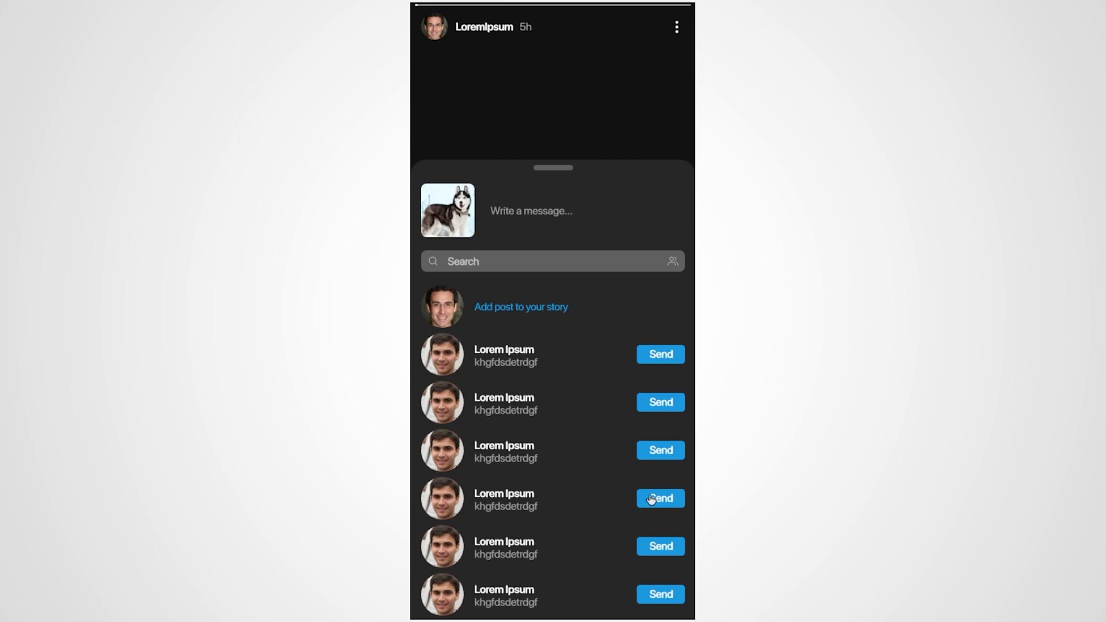
pyautogui.click(614, 109)
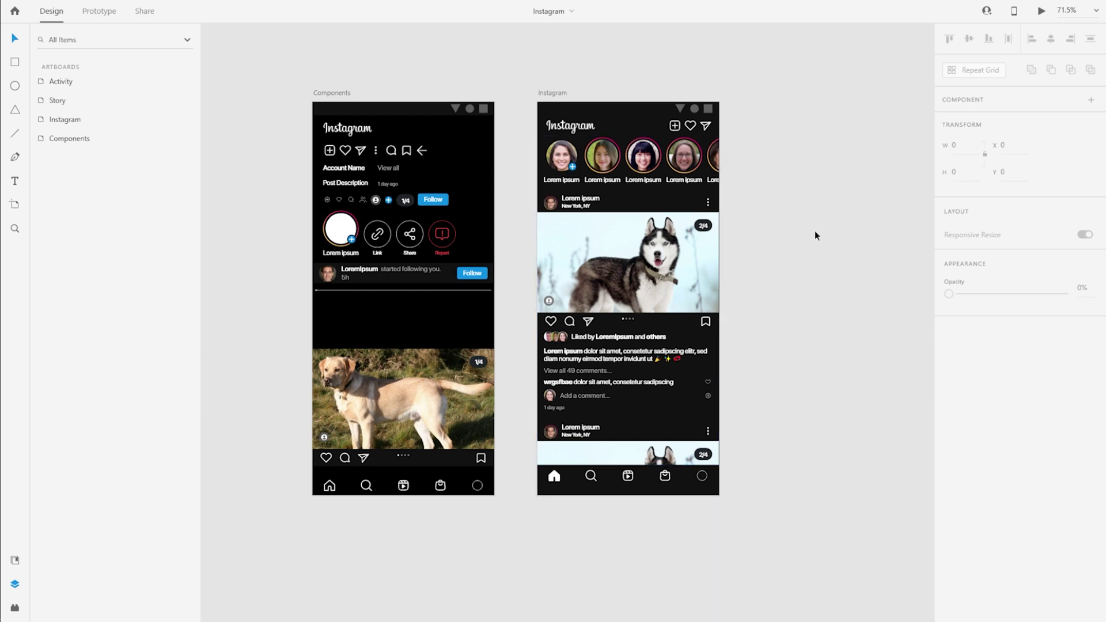
# Add an iPhone 12 Pro Max artboard beside the Instagram artboard at X 1056 and turn off its fill.
pyautogui.moveTo(813, 230); pyautogui.dragTo(761, 235)
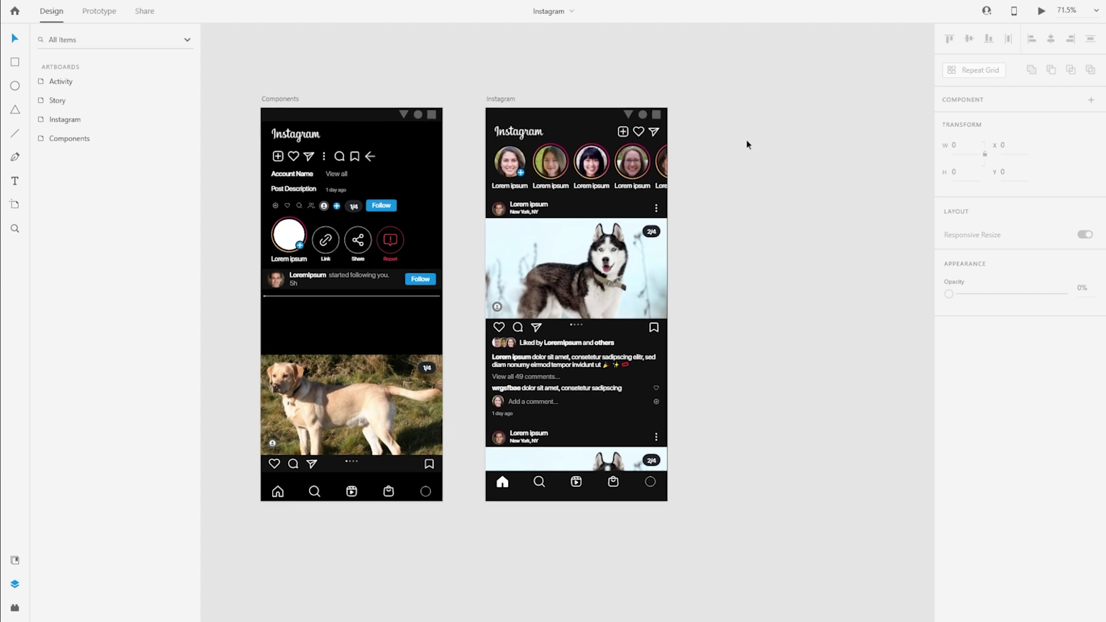
pyautogui.press('a')
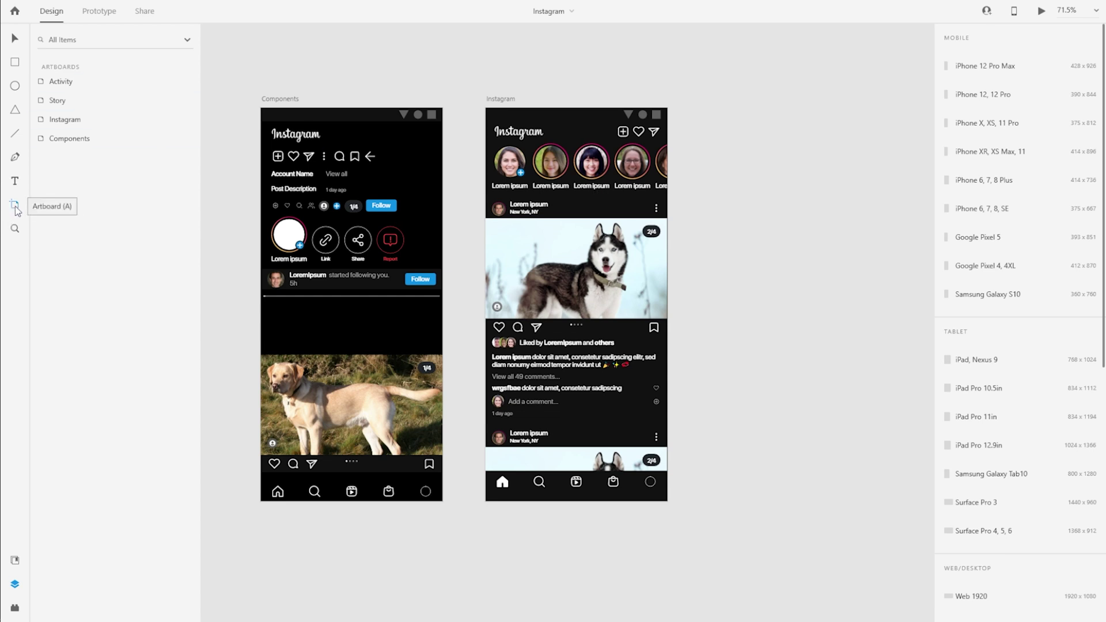
pyautogui.click(985, 66)
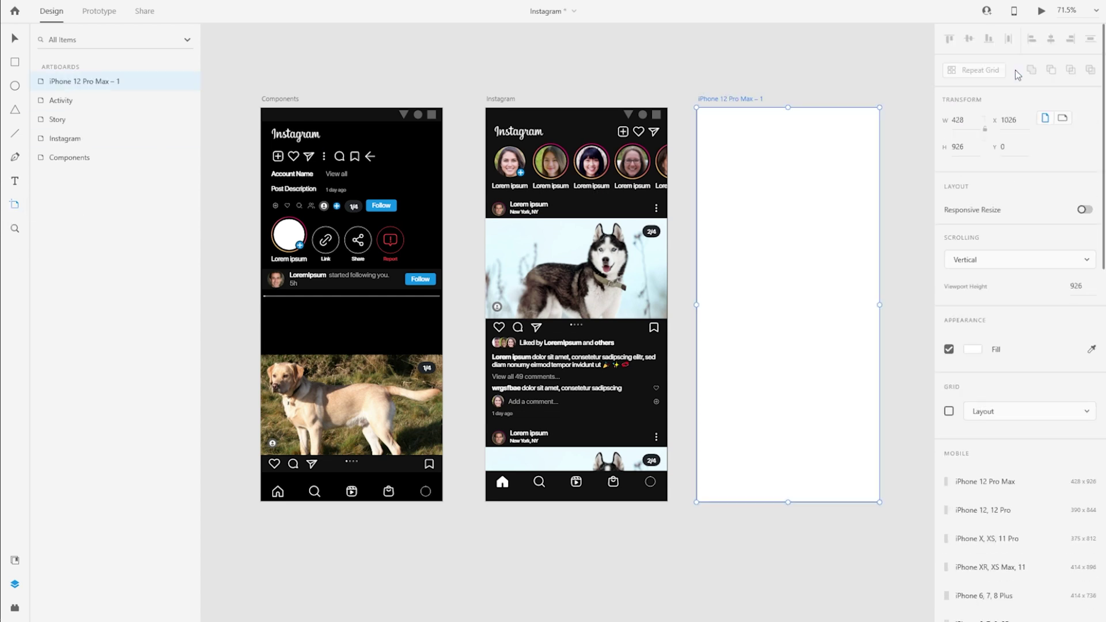
pyautogui.press('v')
pyautogui.moveTo(730, 99); pyautogui.dragTo(743, 101)
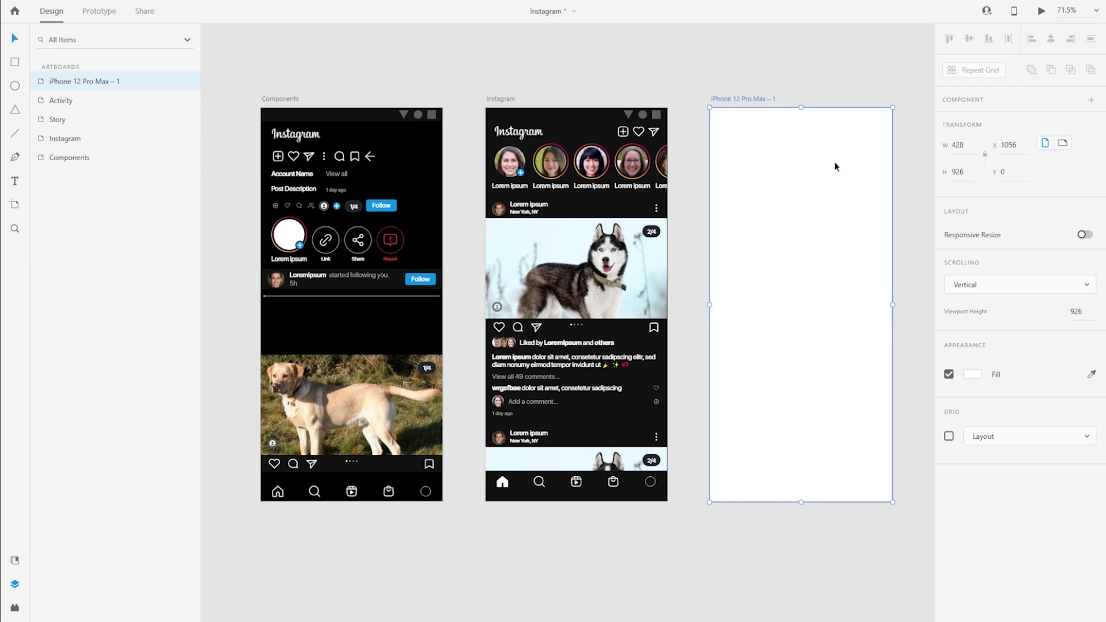
pyautogui.click(949, 374)
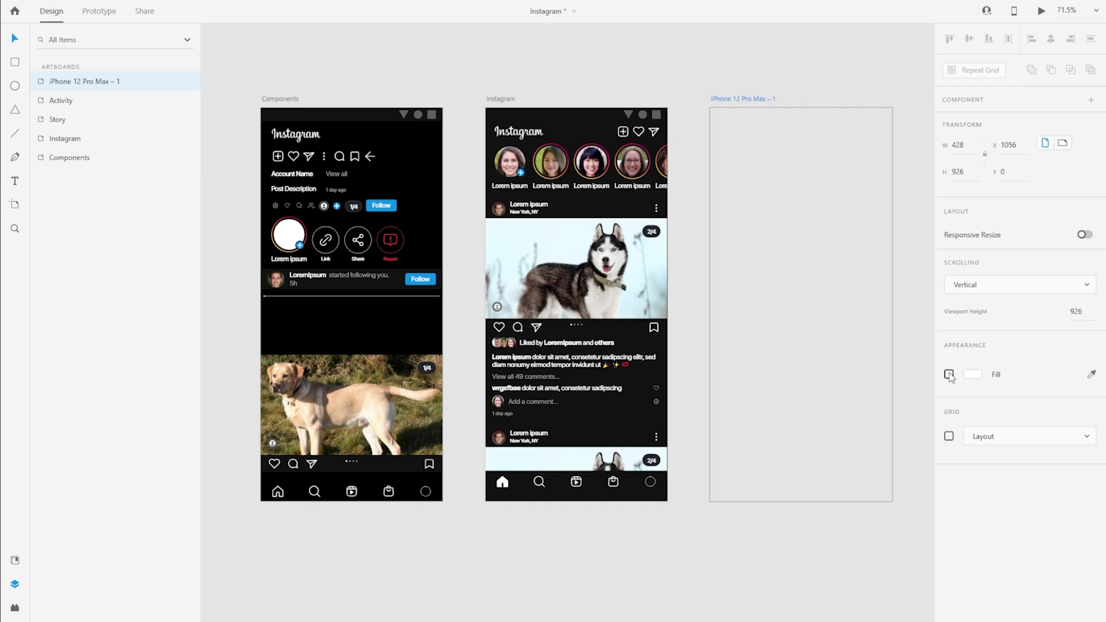
pyautogui.click(902, 372)
# Draw a 428 px wide rectangle across the lower part of the new artboard, about 400 px high and flush with its bottom edge.
pyautogui.moveTo(709, 300); pyautogui.dragTo(881, 488)
pyautogui.press('v')
pyautogui.moveTo(793, 406); pyautogui.dragTo(793, 418)
pyautogui.moveTo(882, 407); pyautogui.dragTo(892, 407)
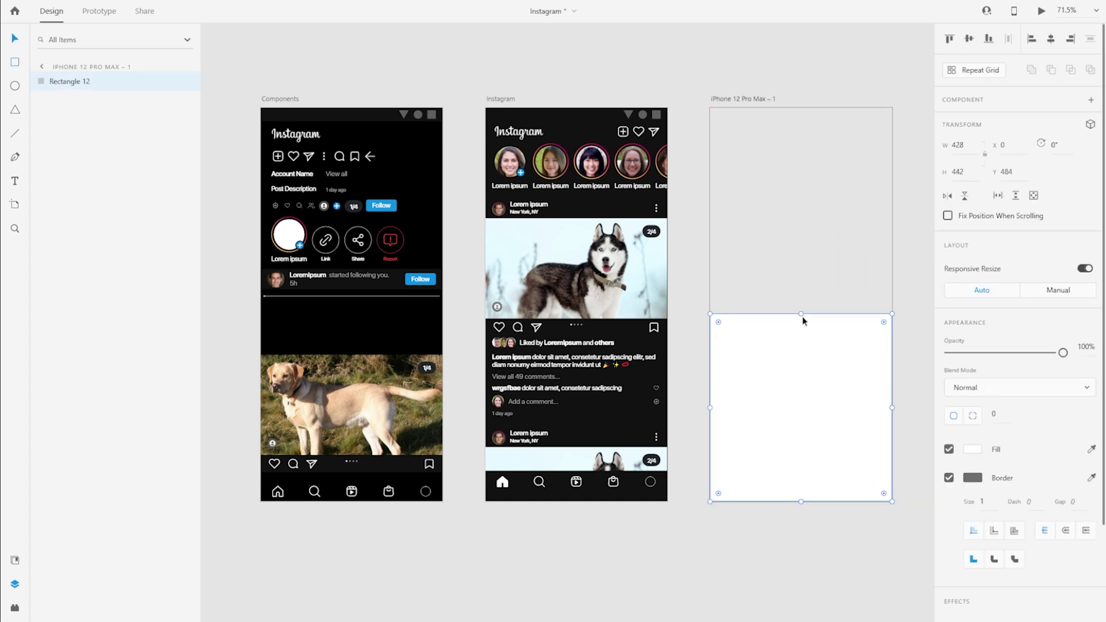
pyautogui.moveTo(801, 313); pyautogui.dragTo(801, 331)
# Round the rectangle's top two corners to 25, remove its border and fill it dark grey.
pyautogui.write('25')
pyautogui.press('Tab')
pyautogui.write('25')
pyautogui.press('Tab')
pyautogui.press('Tab')
pyautogui.click(949, 477)
pyautogui.click(972, 448)
pyautogui.click(844, 537)
pyautogui.click(883, 565)
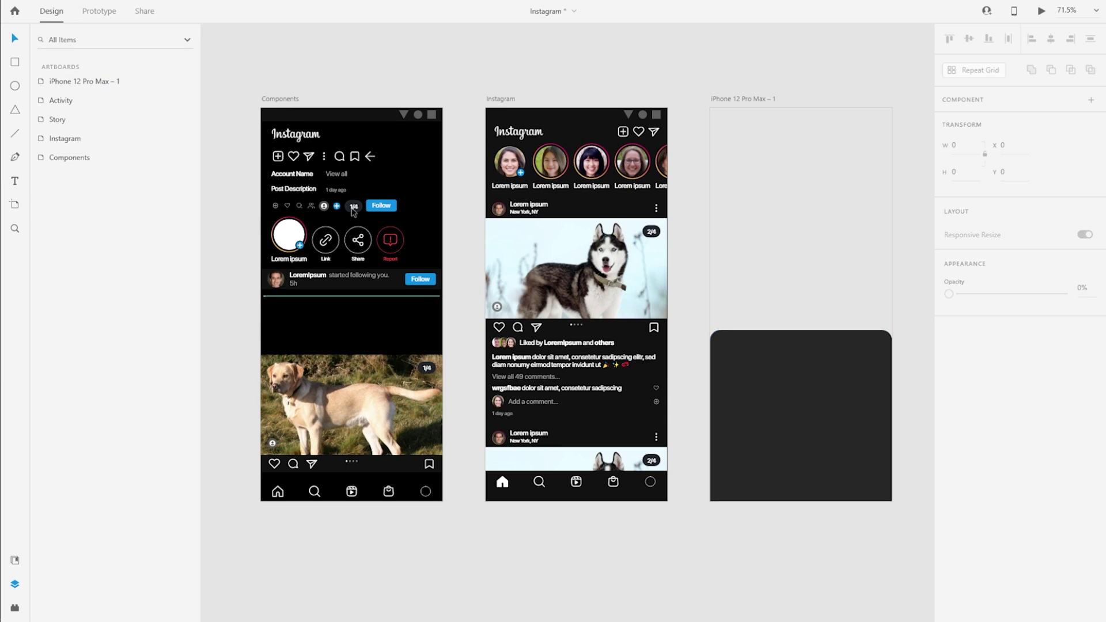
# Examine the items on the Components artboard, including the icons, text labels, story, Follow button and the Link, Share and Report components.
pyautogui.click(287, 101)
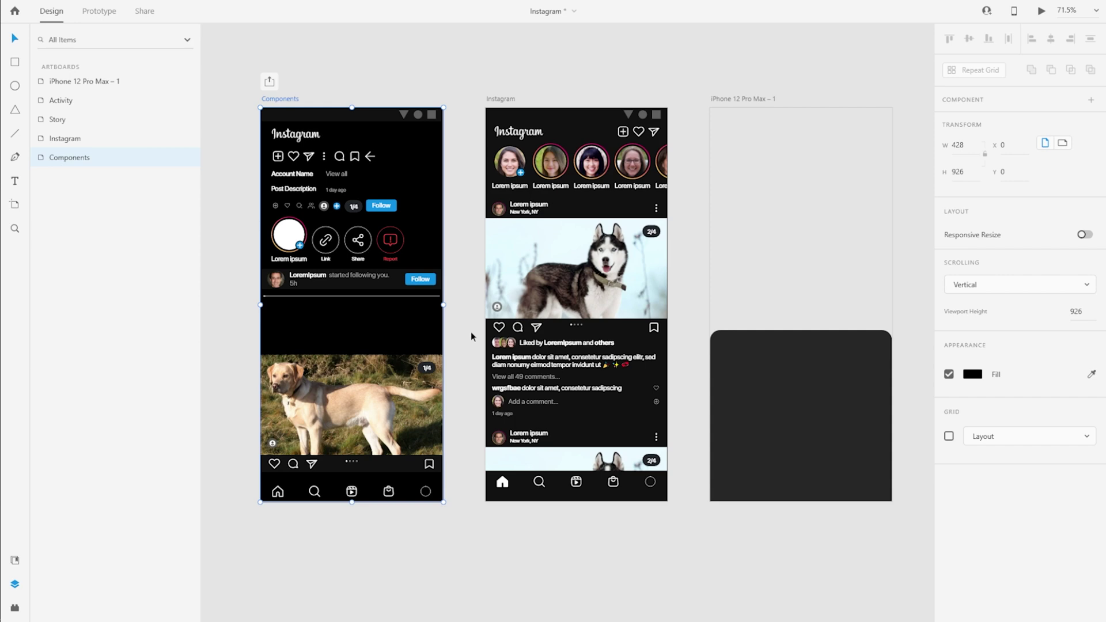
pyautogui.click(309, 159)
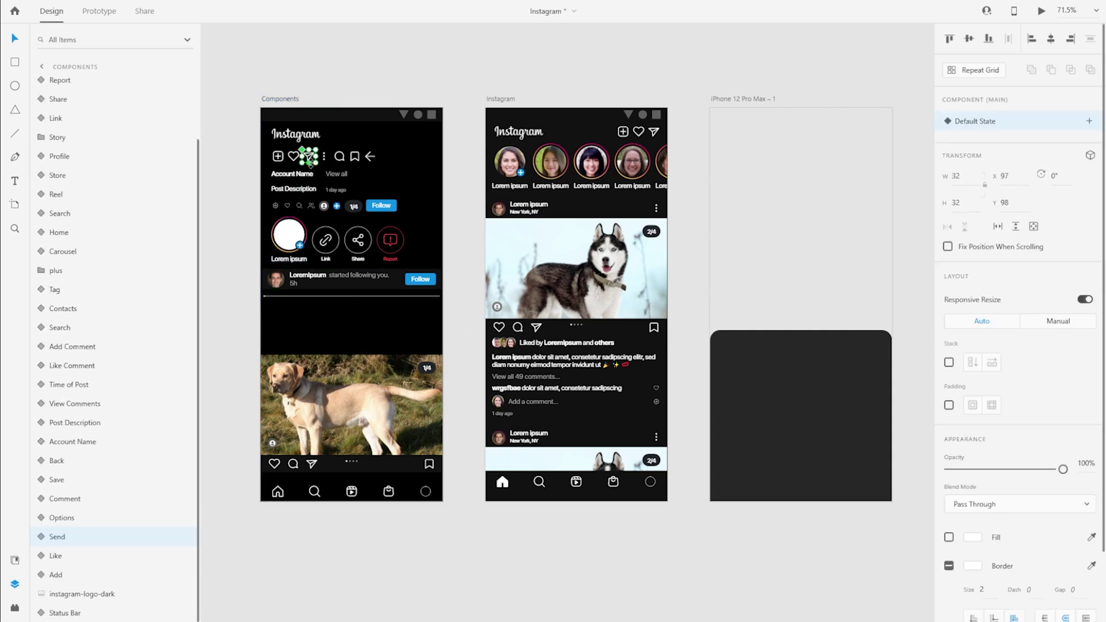
pyautogui.click(293, 173)
pyautogui.click(340, 175)
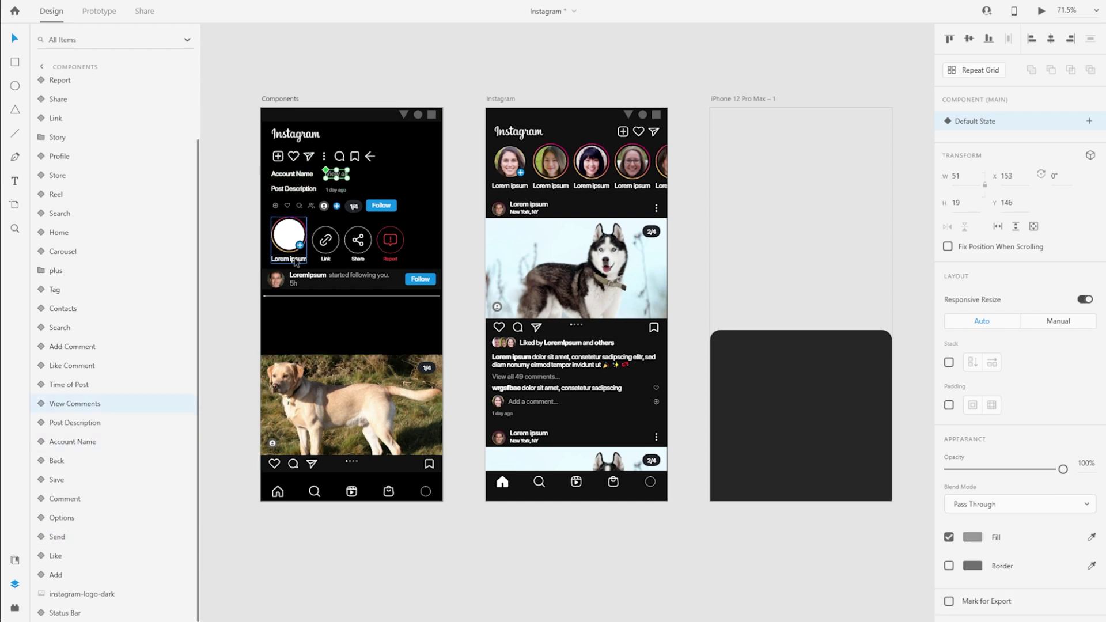
pyautogui.click(295, 260)
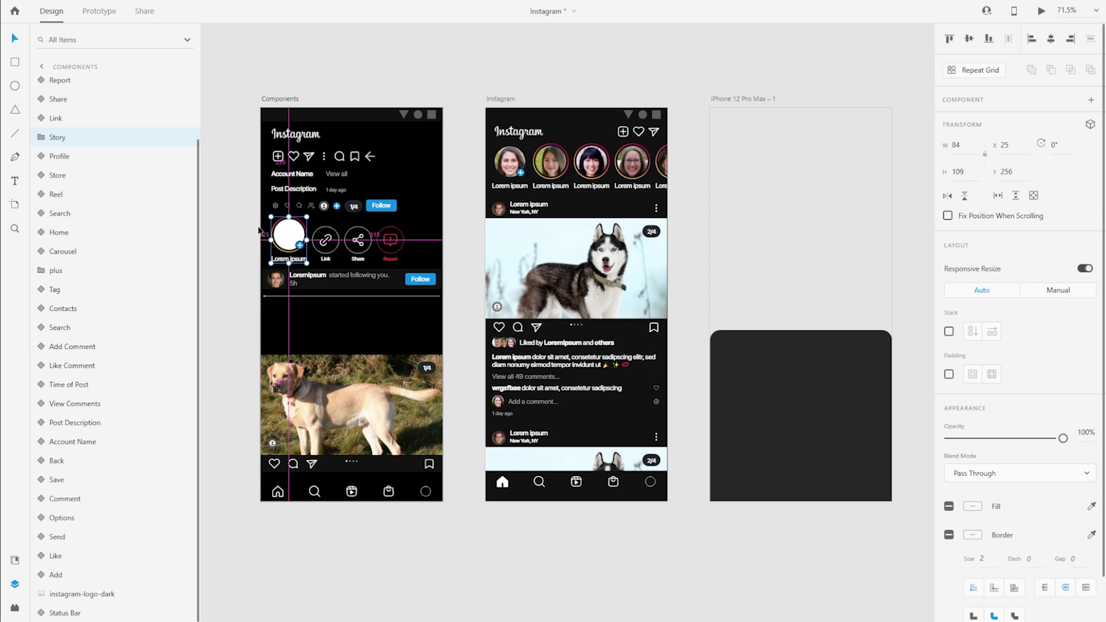
pyautogui.scroll(3, 256, 231)
pyautogui.scroll(2, 258, 230)
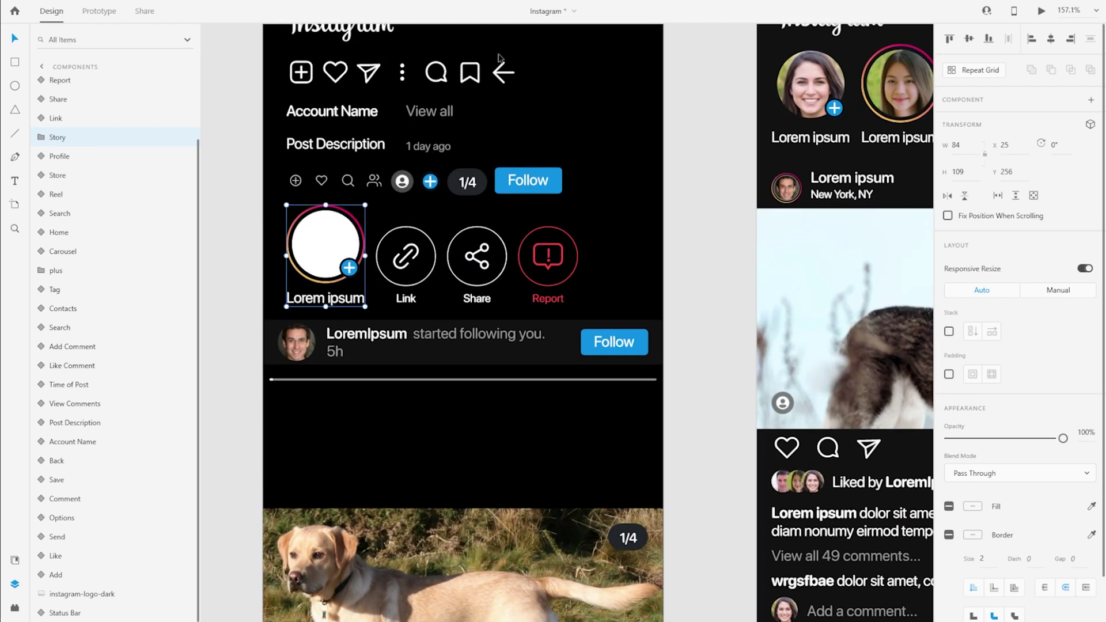
pyautogui.click(497, 78)
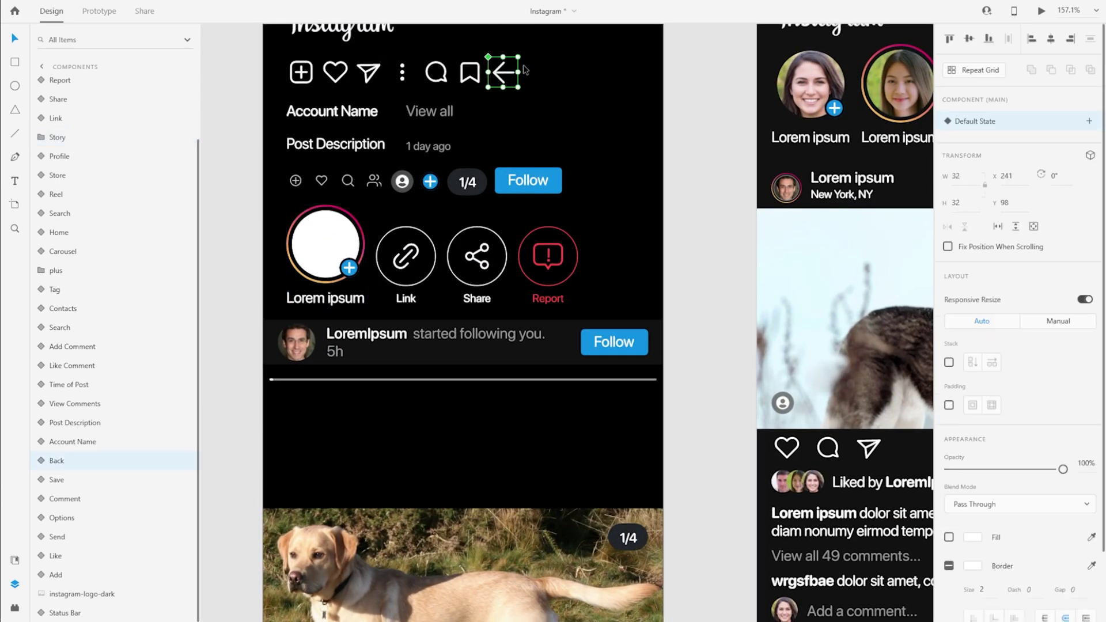
pyautogui.click(504, 184)
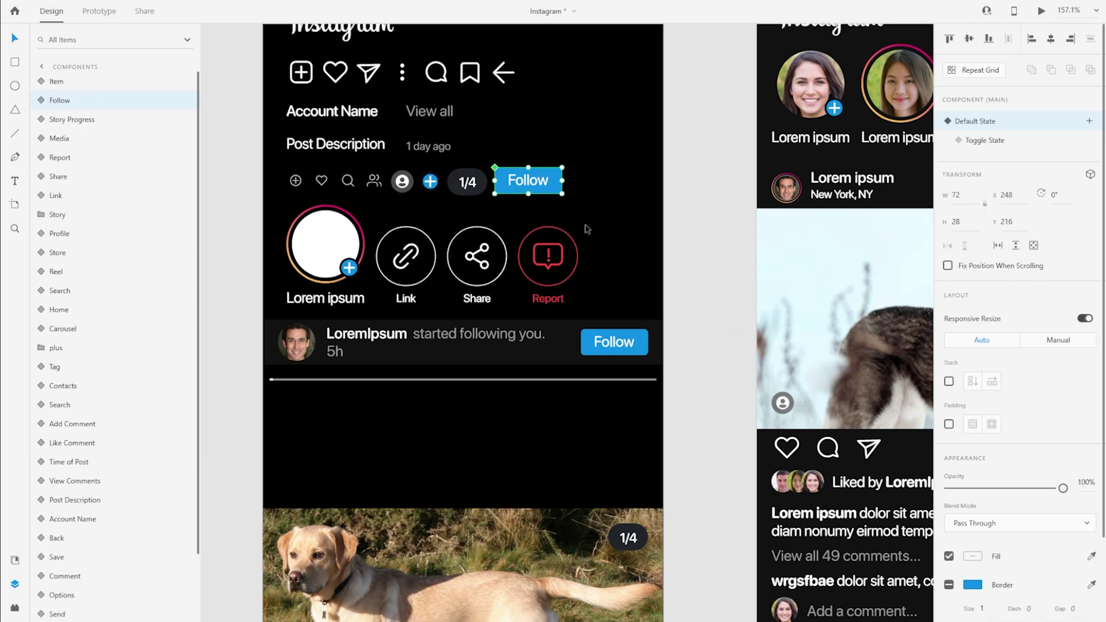
pyautogui.click(588, 230)
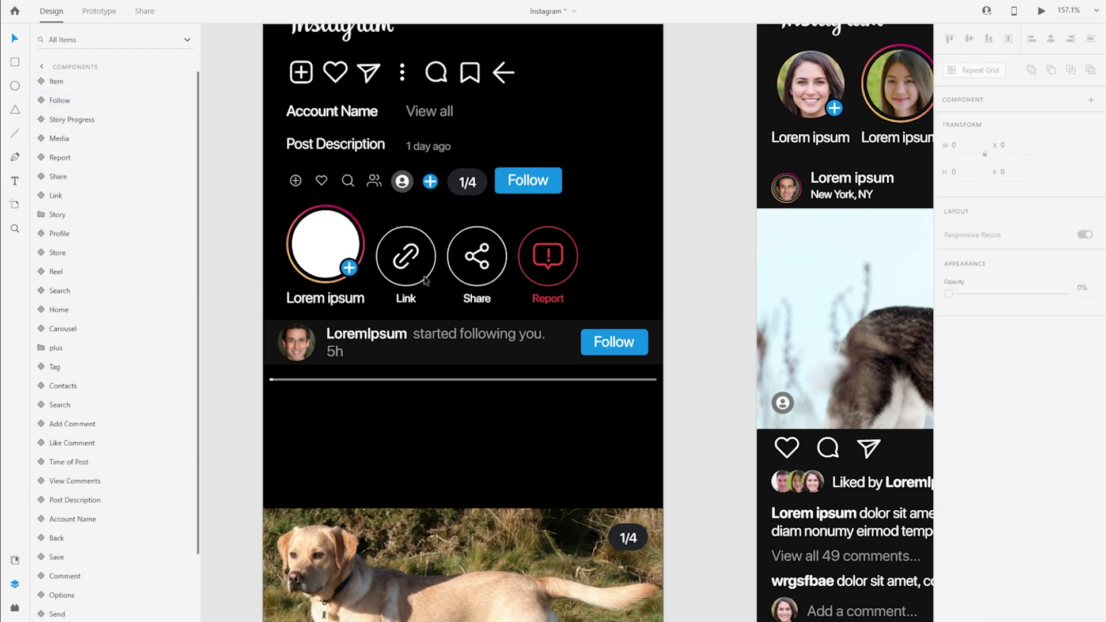
pyautogui.click(477, 266)
pyautogui.click(520, 273)
pyautogui.click(541, 267)
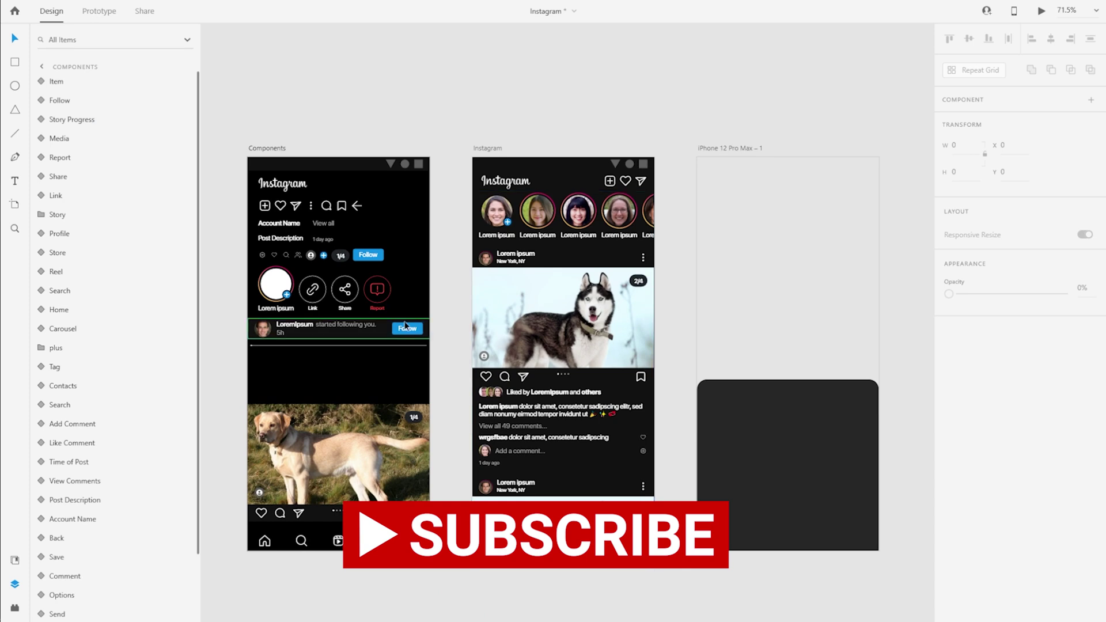
# Copy the Link, Share and Report components onto the upper part of the dark sheet on the new artboard.
pyautogui.moveTo(403, 295); pyautogui.dragTo(323, 300)
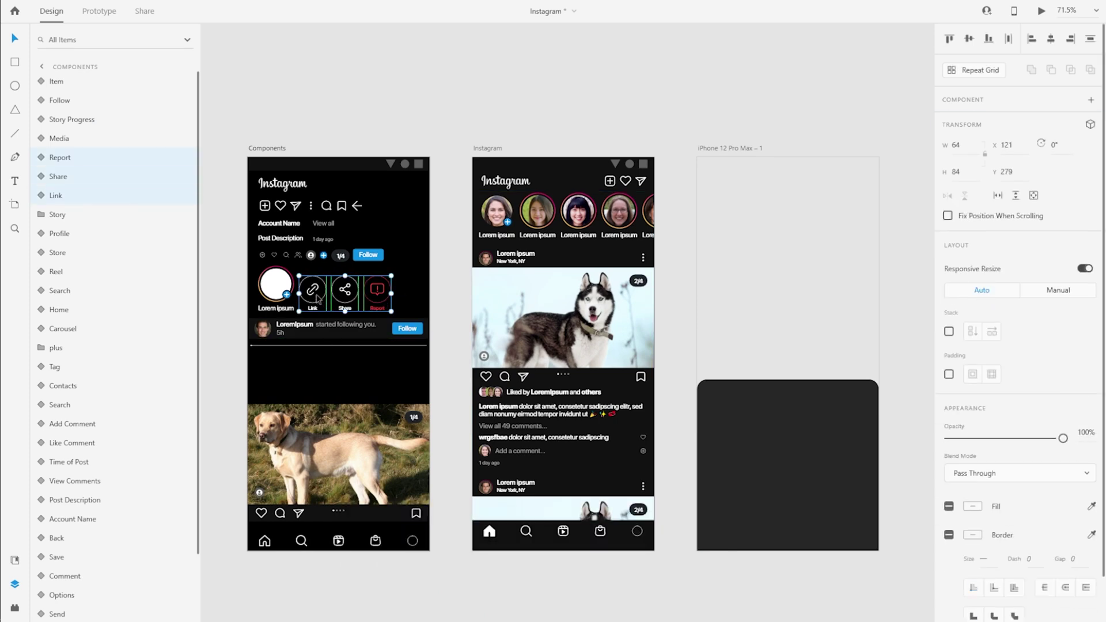
pyautogui.hotkey('ctrl', 'c')
pyautogui.click(853, 496)
pyautogui.moveTo(852, 495); pyautogui.dragTo(791, 482)
pyautogui.scroll(2, 790, 481)
pyautogui.hotkey('ctrl', 'v')
pyautogui.moveTo(753, 235); pyautogui.dragTo(747, 392)
# Spread Link, Share and Report evenly across the sheet from X 40 and lower the whole row to Y 571.
pyautogui.click(662, 377)
pyautogui.moveTo(663, 377); pyautogui.dragTo(627, 377)
pyautogui.moveTo(758, 377); pyautogui.dragTo(574, 371)
pyautogui.click(76, 82)
pyautogui.keyDown('shift'); pyautogui.click(76, 118); pyautogui.keyUp('shift')
pyautogui.press('Down')
pyautogui.press('Down')
pyautogui.press('Down')
pyautogui.press('Down')
pyautogui.press('Down')
pyautogui.press('Down')
pyautogui.press('Down')
pyautogui.press('Down')
pyautogui.press('Down')
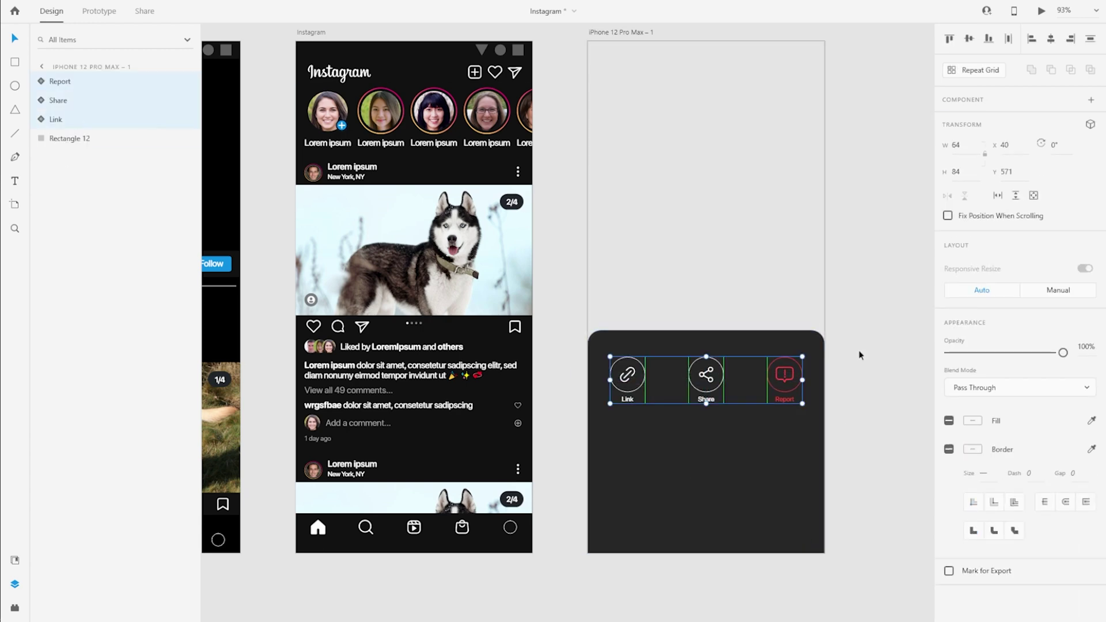
# Draw a borderless grey 59 × 8 px handle bar with corner radius 60, centred above the Share item.
pyautogui.scroll(3, 795, 397)
pyautogui.press('r')
pyautogui.moveTo(621, 244)
pyautogui.mouseDown()
pyautogui.moveTo(677, 260)
pyautogui.moveTo(655, 254)
pyautogui.mouseUp()
pyautogui.click(972, 167)
pyautogui.write('8')
pyautogui.press('Return')
pyautogui.click(973, 450)
pyautogui.click(791, 427)
pyautogui.scroll(-3, 828, 232)
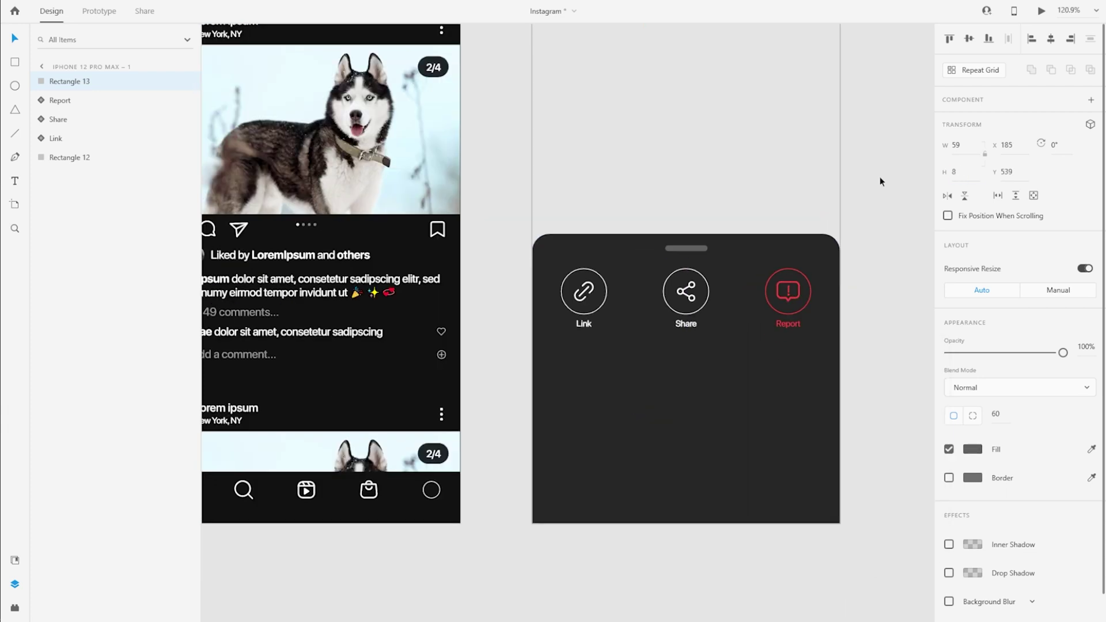
# Rename the handle bar's layer to Picker and place it below the Link layer.
pyautogui.doubleClick(69, 81)
pyautogui.write('Picker')
pyautogui.press('Return')
pyautogui.moveTo(63, 81); pyautogui.dragTo(102, 147)
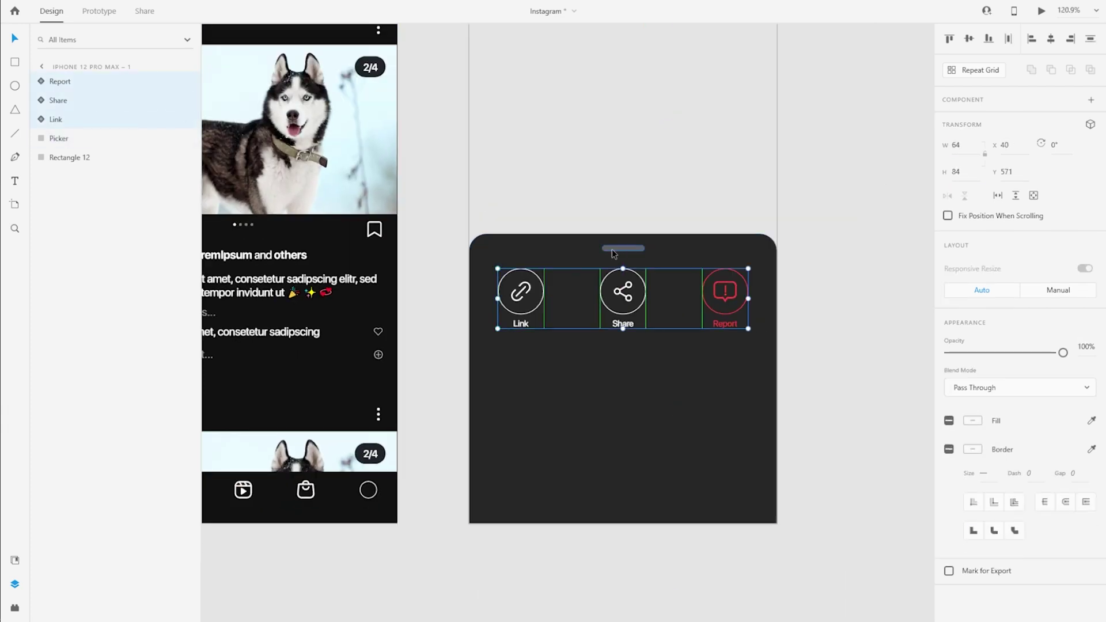
pyautogui.click(864, 361)
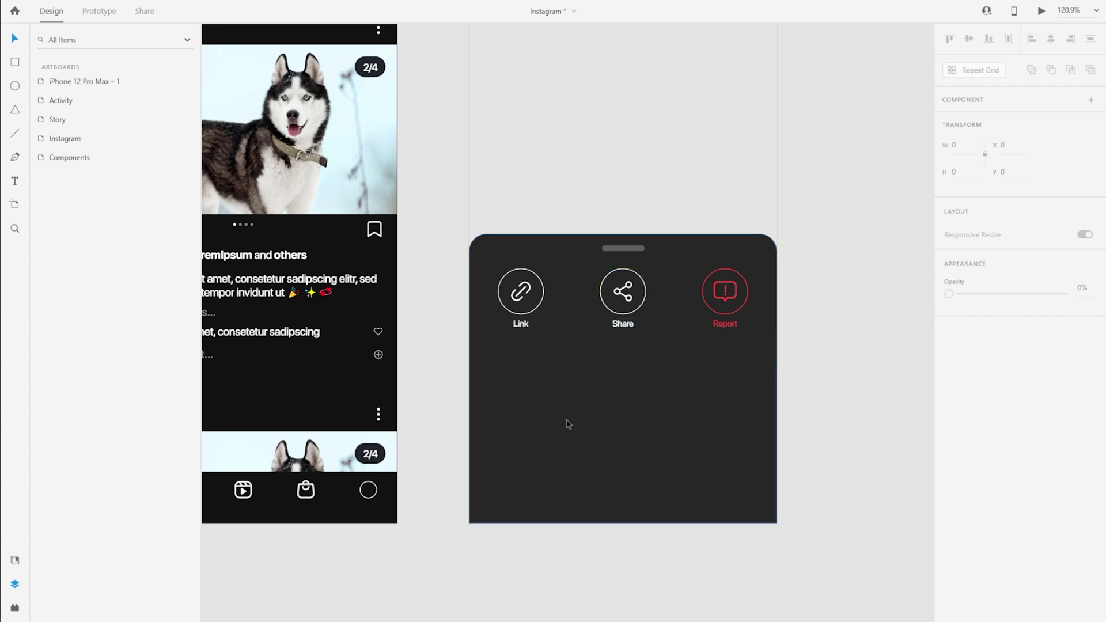
# Copy the Post Description component from the Components artboard onto the dark sheet below the icon row, at X 16.
pyautogui.hotkey('ctrl', '0')
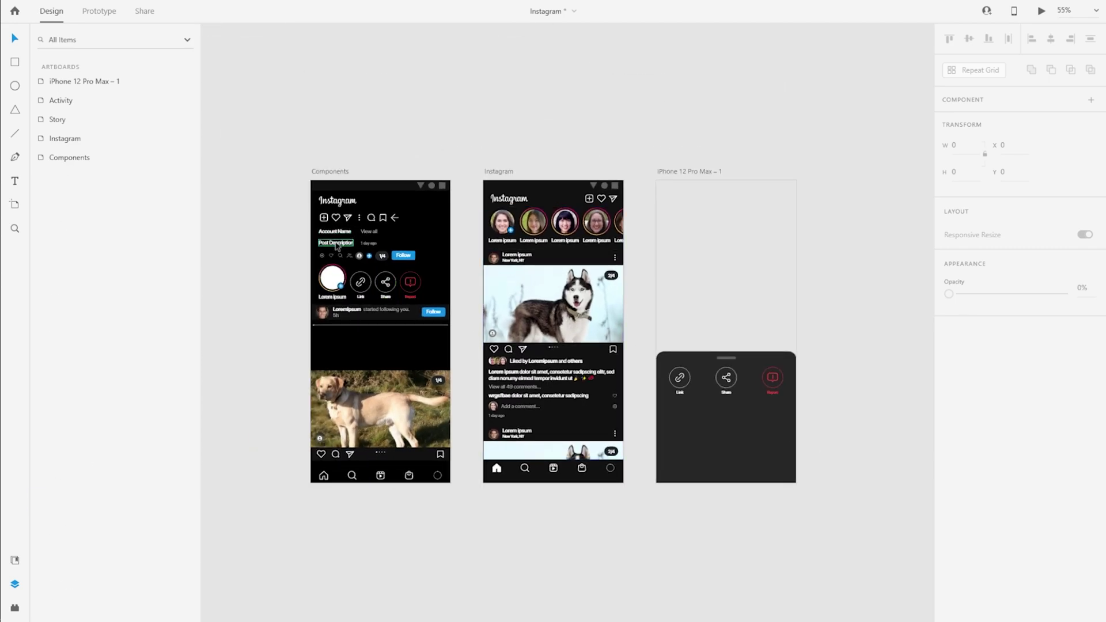
pyautogui.click(337, 244)
pyautogui.scroll(5, 795, 446)
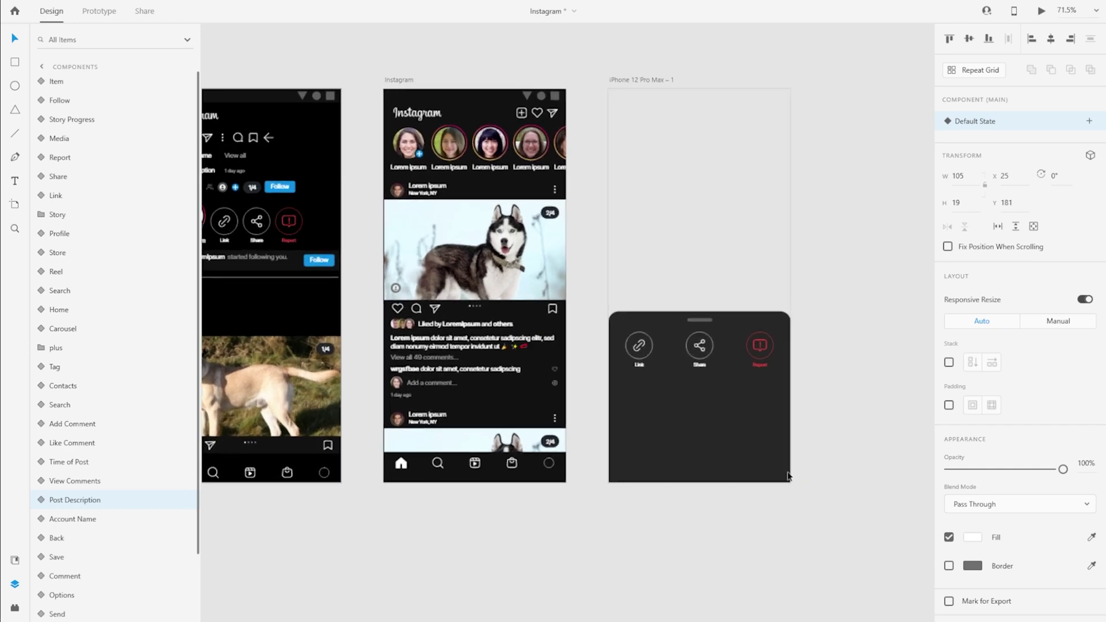
pyautogui.click(668, 393)
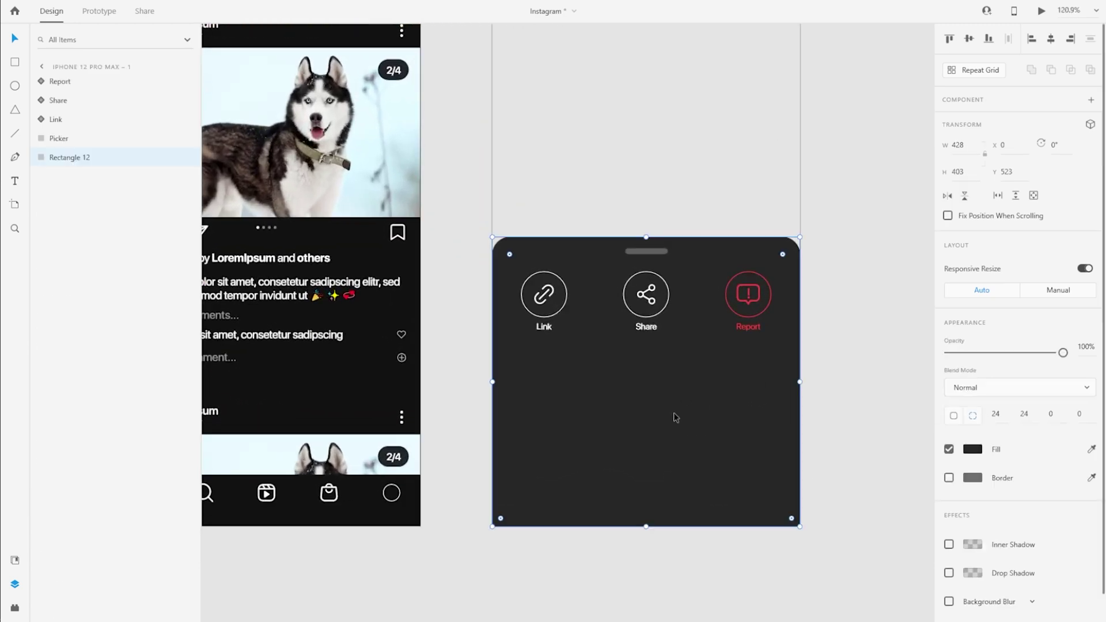
pyautogui.hotkey('ctrl', 'v')
pyautogui.moveTo(678, 279); pyautogui.dragTo(572, 393)
# Change the copied text to "Why you're seeing this post" and set its character spacing to 8.
pyautogui.doubleClick(564, 395)
pyautogui.write("Why you're")
pyautogui.write('seeing this post')
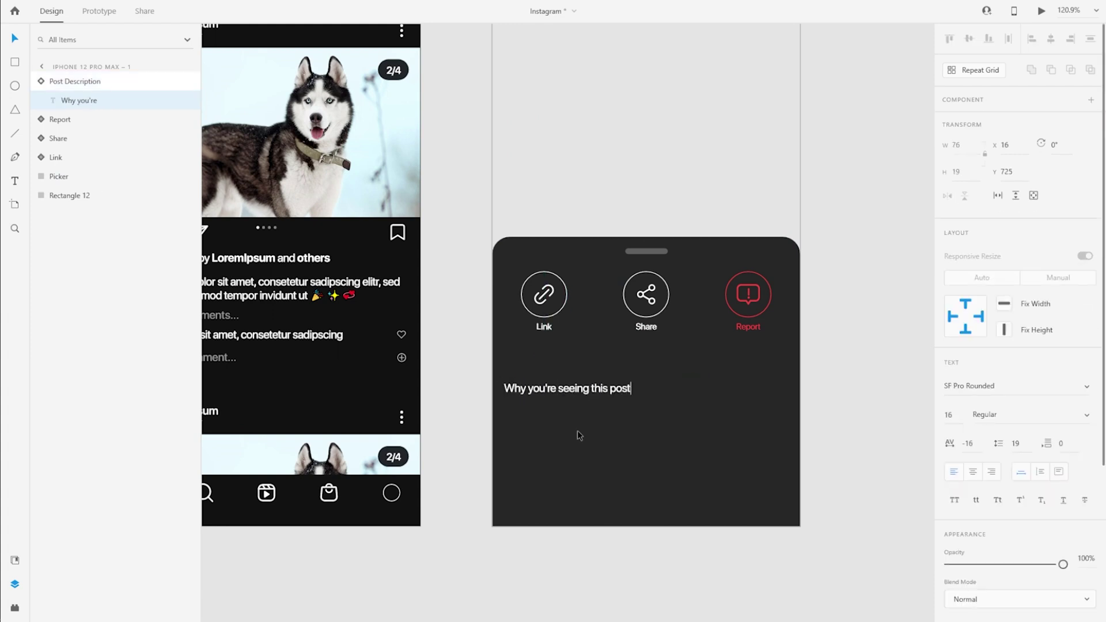
pyautogui.press('Escape')
pyautogui.click(974, 445)
pyautogui.write('8')
pyautogui.press('Return')
pyautogui.click(42, 84)
# Place the text line 40 px below the icon row and duplicate it twice at 40 px spacing, reworded as Hide and Unfollow.
pyautogui.moveTo(598, 390); pyautogui.dragTo(515, 451)
pyautogui.press('alt')
pyautogui.press('Left')
pyautogui.press('Left')
pyautogui.press('Up')
pyautogui.press('Up')
pyautogui.doubleClick(614, 408)
pyautogui.write('Hide')
pyautogui.press('Escape')
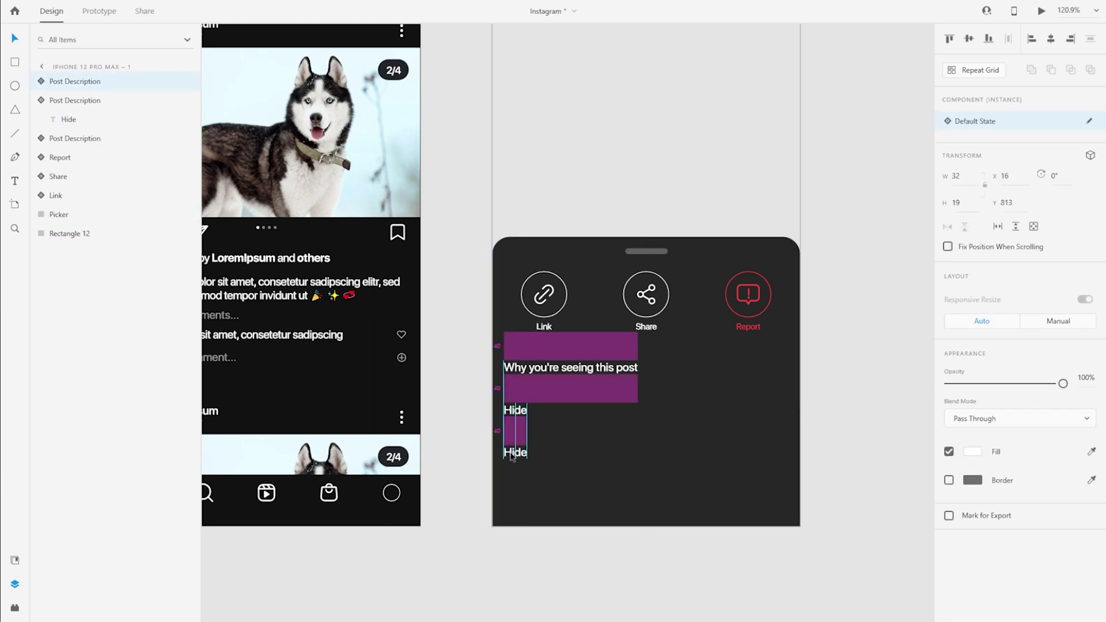
pyautogui.doubleClick(515, 451)
pyautogui.write('Unfollow')
pyautogui.press('Escape')
# Draw a full-width 428 × 56 px rectangle at Y 679 over the "Why you're seeing this post" line.
pyautogui.click(507, 367)
pyautogui.moveTo(505, 350); pyautogui.dragTo(800, 402)
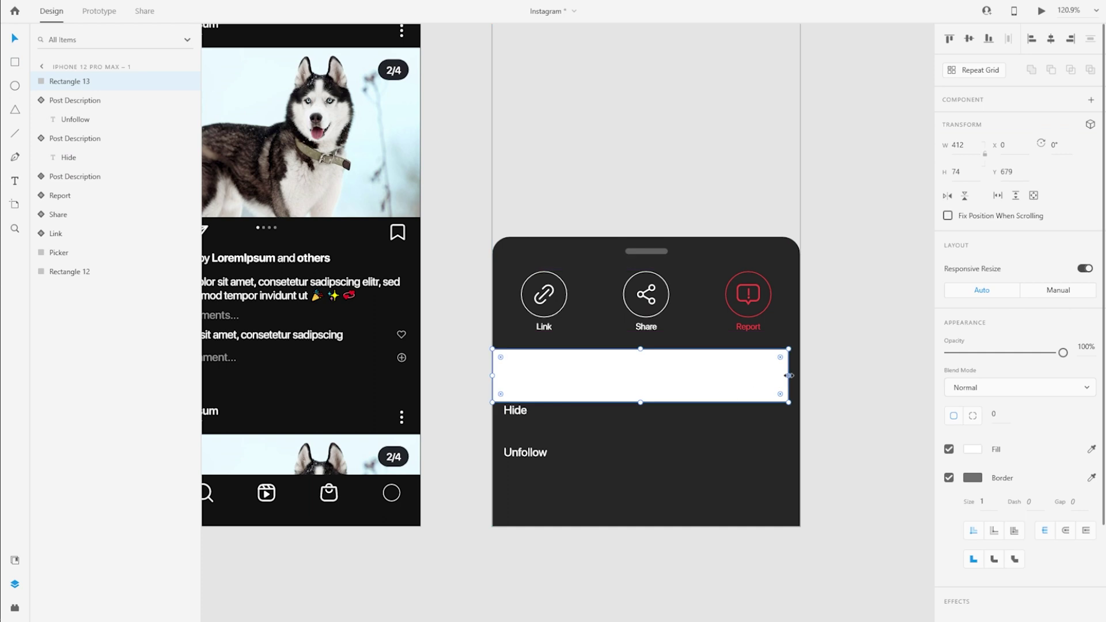
pyautogui.moveTo(654, 403); pyautogui.dragTo(654, 390)
# Rename the new rectangle's layer to BG and place it below the three Post Description layers.
pyautogui.click(44, 100)
pyautogui.doubleClick(74, 84)
pyautogui.write('BG')
pyautogui.press('Return')
pyautogui.moveTo(81, 85); pyautogui.dragTo(81, 129)
# Centre the "Why you're seeing this post" line vertically on BG and remove BG's fill and border.
pyautogui.click(541, 371)
pyautogui.keyDown('shift'); pyautogui.click(652, 379); pyautogui.keyUp('shift')
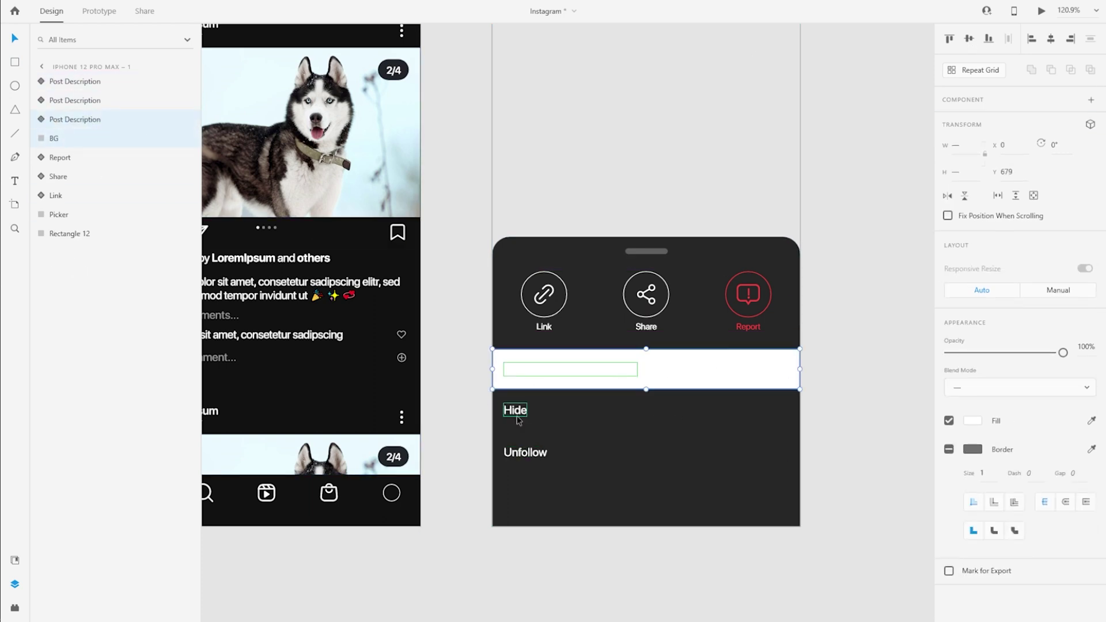
pyautogui.click(64, 139)
pyautogui.click(948, 477)
pyautogui.click(949, 450)
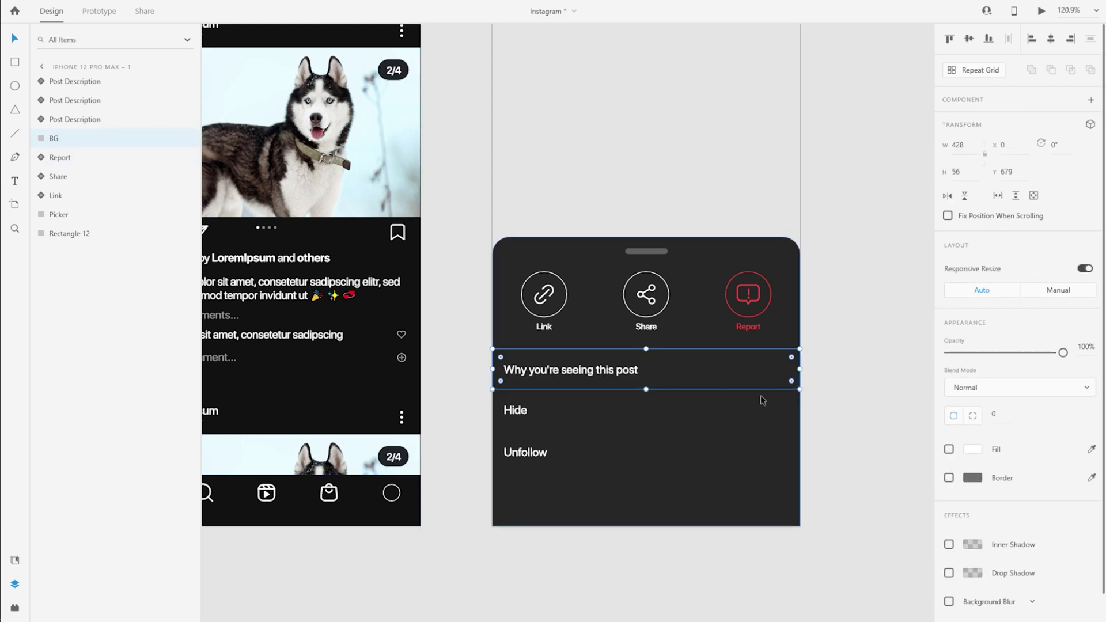
# Group BG with the "Why you're seeing this post" text and name the group Option 1.
pyautogui.keyDown('shift'); pyautogui.click(64, 120); pyautogui.keyUp('shift')
pyautogui.hotkey('ctrl', 'g')
pyautogui.doubleClick(63, 120)
pyautogui.write('Option 1')
pyautogui.press('Return')
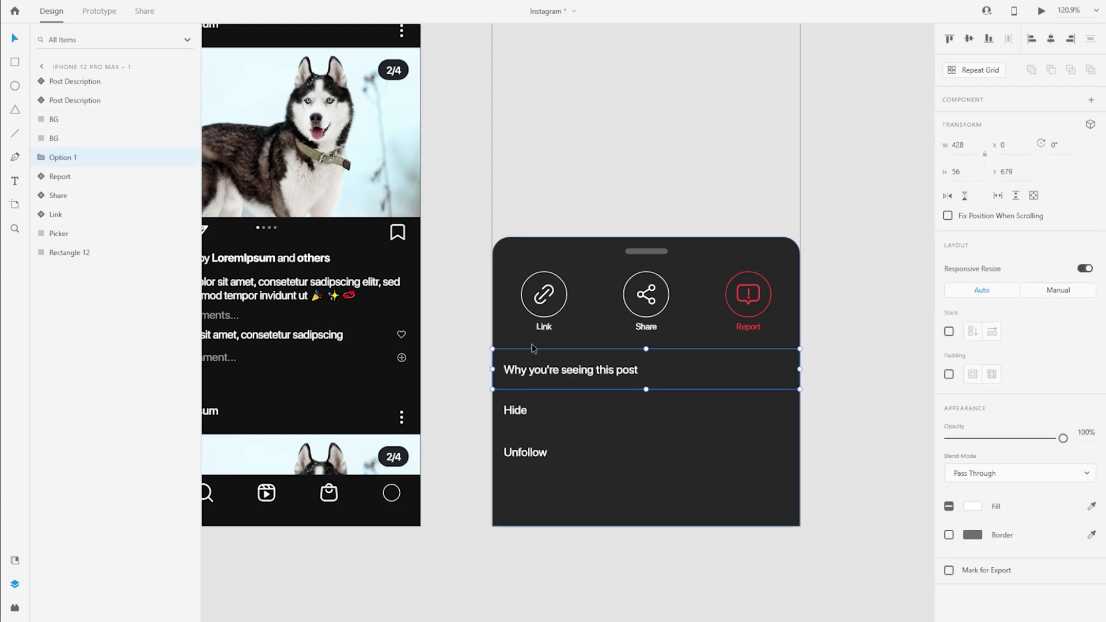
# Put copies of BG behind Hide and Unfollow, then group Hide with its background as Option 2.
pyautogui.click(63, 120)
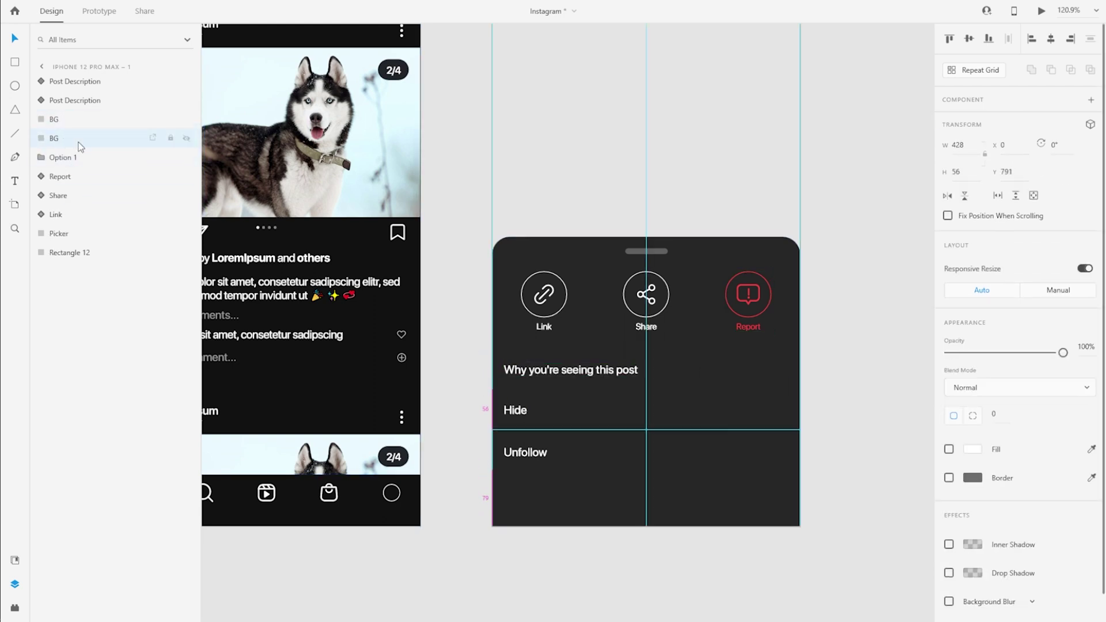
pyautogui.keyDown('shift'); pyautogui.click(75, 101); pyautogui.keyUp('shift')
pyautogui.hotkey('ctrl', 'g')
pyautogui.doubleClick(63, 101)
pyautogui.write('Option 2')
# Centre the Unfollow text on its background at Y 791 and group the two as Option 3.
pyautogui.moveTo(62, 120); pyautogui.dragTo(81, 86)
pyautogui.keyDown('shift'); pyautogui.click(81, 84); pyautogui.keyUp('shift')
pyautogui.hotkey('ctrl', 'g')
pyautogui.doubleClick(68, 83)
pyautogui.write('Option 3')
pyautogui.press('Return')
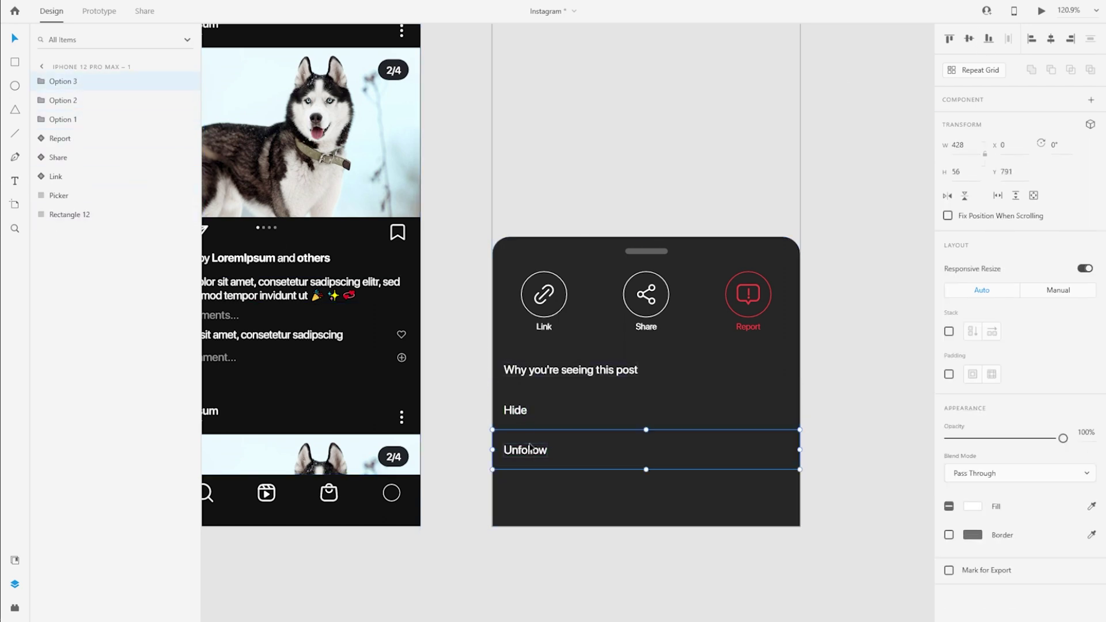
# Move the handle bar, icon row and three options down together and shorten the dark sheet to 325 px high at Y 601.
pyautogui.click(553, 378)
pyautogui.keyDown('shift'); pyautogui.click(91, 196); pyautogui.keyUp('shift')
pyautogui.moveTo(625, 416); pyautogui.dragTo(631, 477)
pyautogui.click(644, 271)
pyautogui.moveTo(646, 237); pyautogui.dragTo(647, 293)
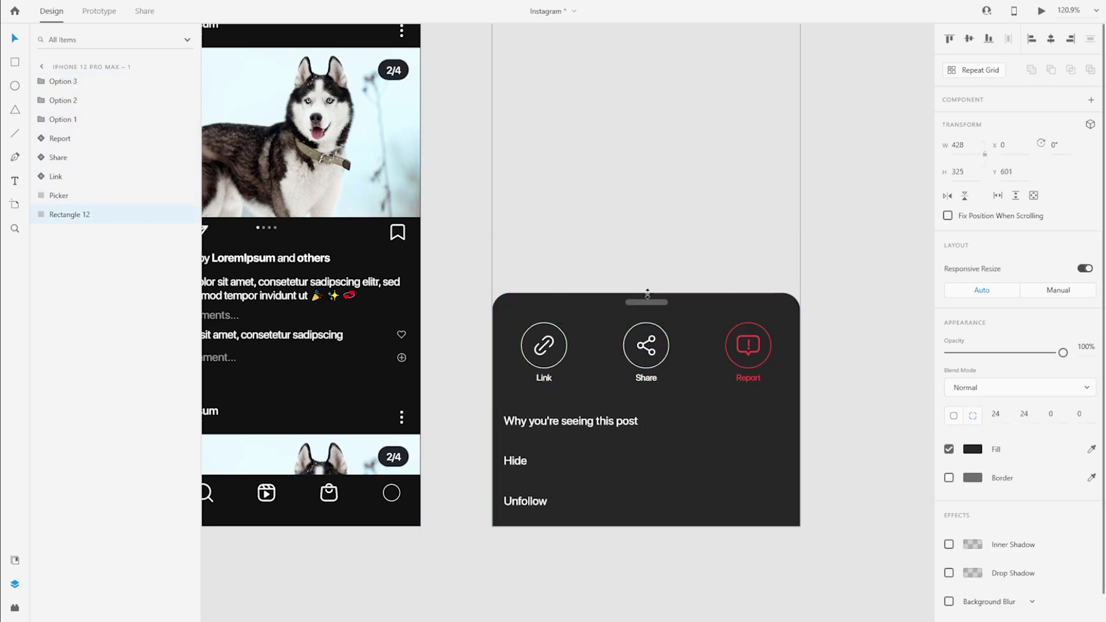
pyautogui.scroll(5, 649, 301)
pyautogui.scroll(-5, 631, 298)
pyautogui.click(832, 378)
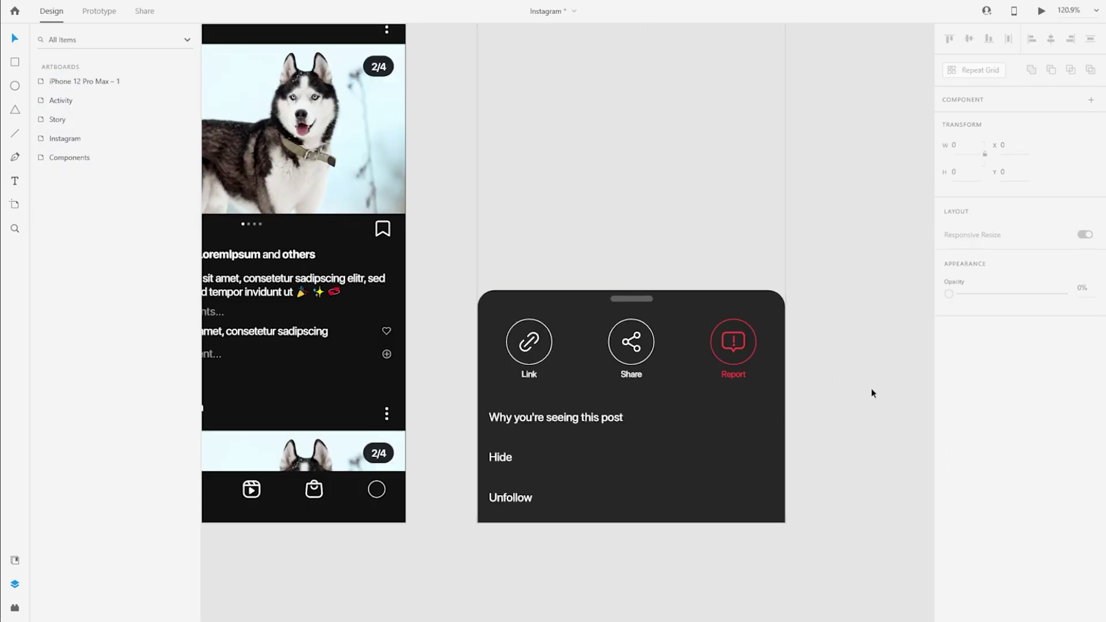
# Rename the iPhone 12 Pro Max – 1 artboard to Options Overlay.
pyautogui.scroll(-5, 873, 393)
pyautogui.click(682, 66)
pyautogui.doubleClick(688, 66)
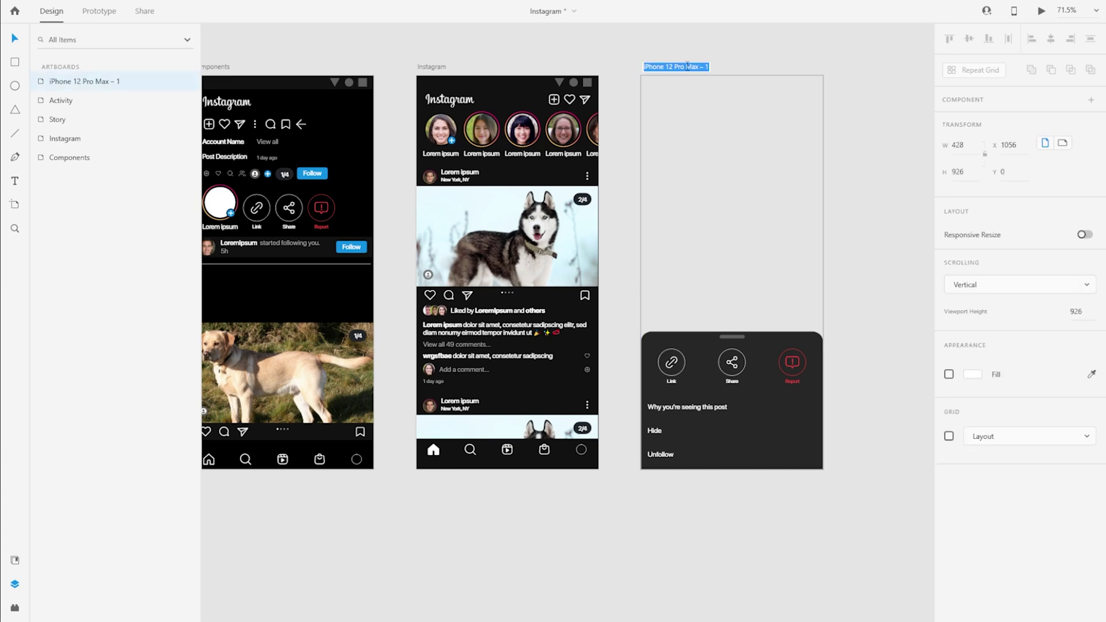
pyautogui.write('Options Overlay')
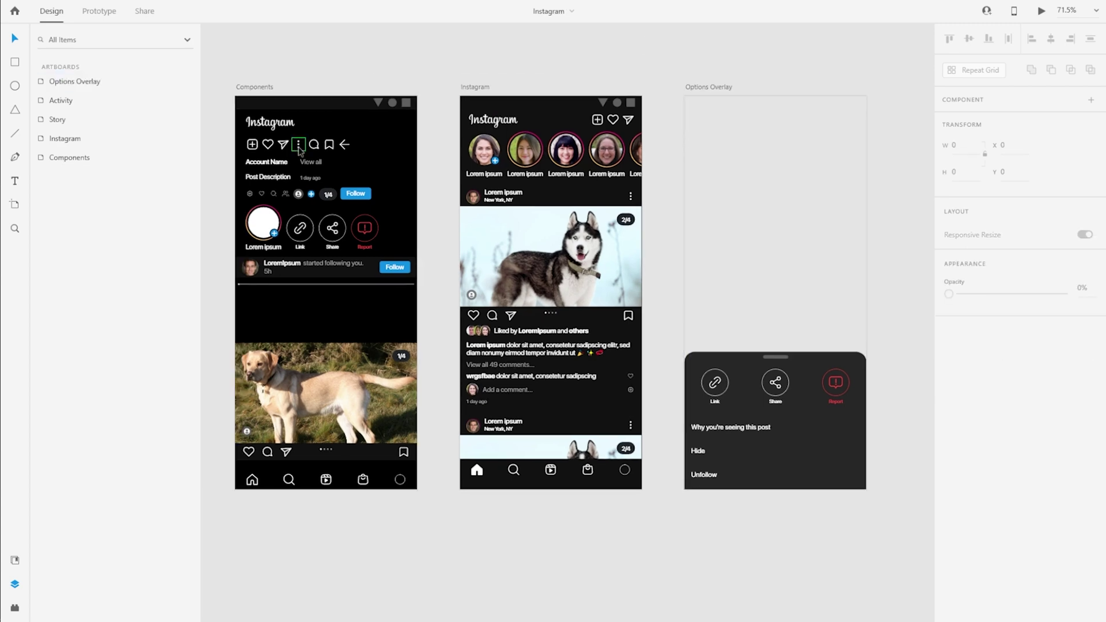
# In Prototype mode, add a Tap interaction to the main three-dot Options component on the Components artboard.
pyautogui.click(100, 13)
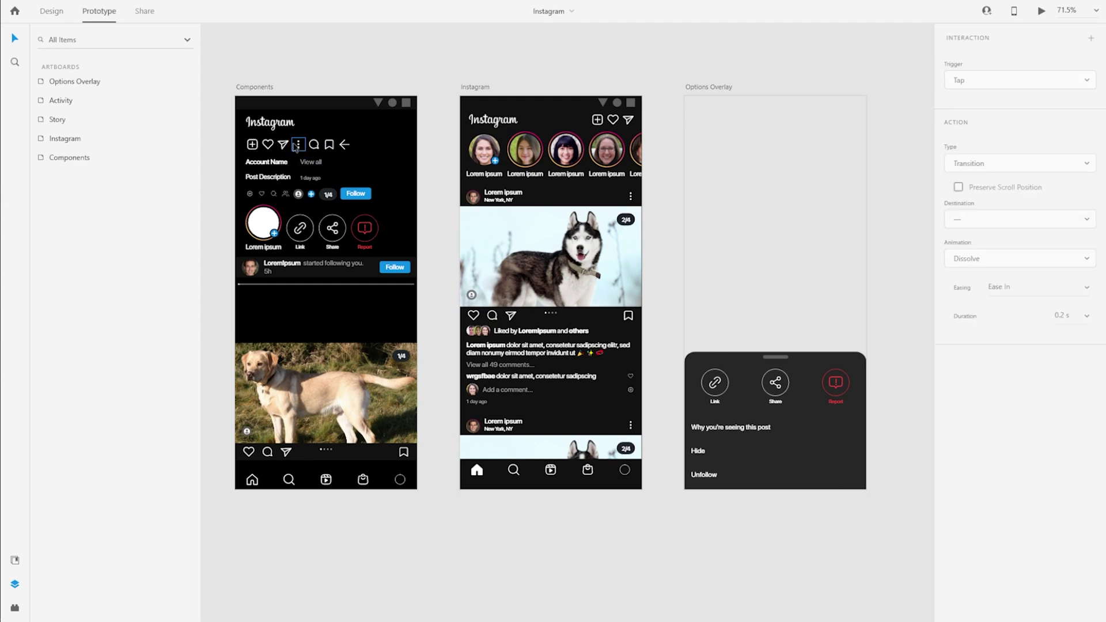
pyautogui.click(298, 147)
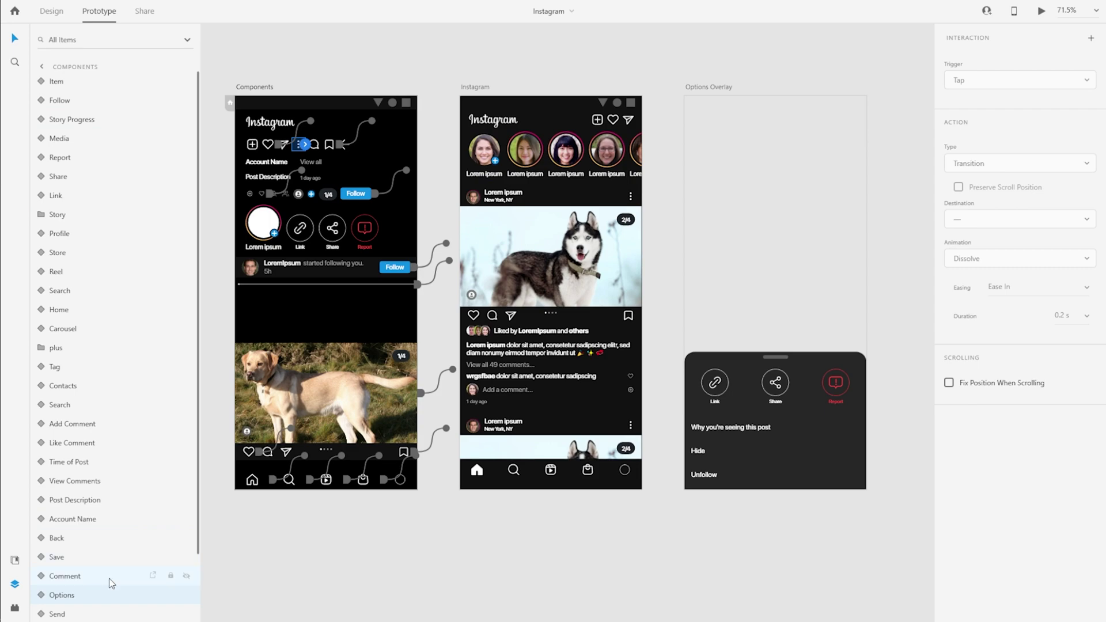
pyautogui.scroll(-3, 111, 583)
pyautogui.scroll(6, 294, 145)
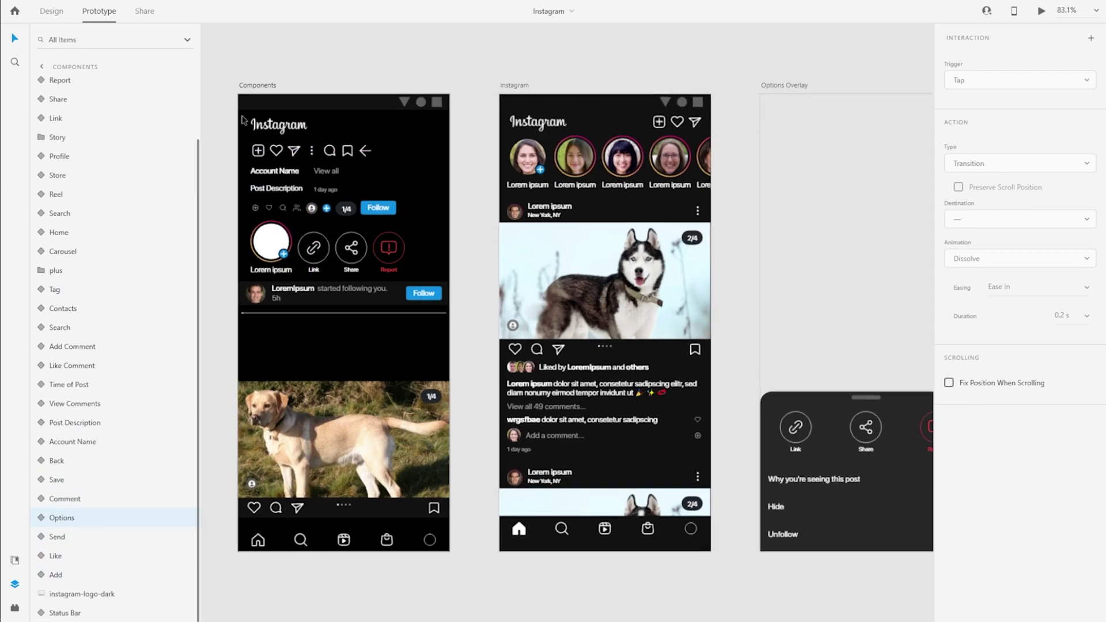
pyautogui.scroll(-5, 318, 160)
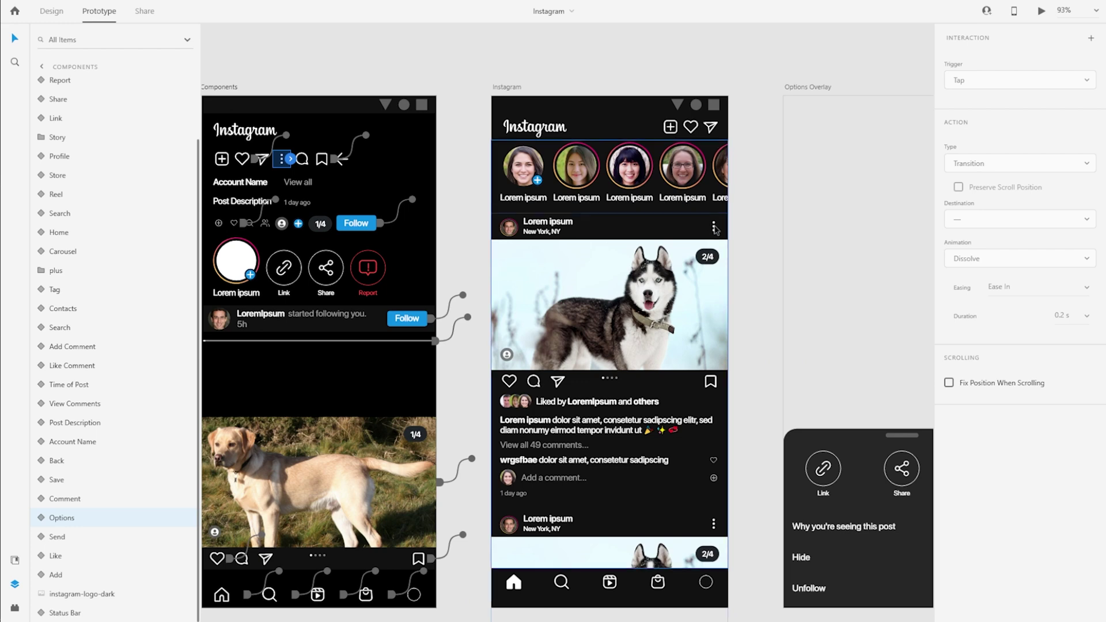
pyautogui.scroll(-3, 499, 313)
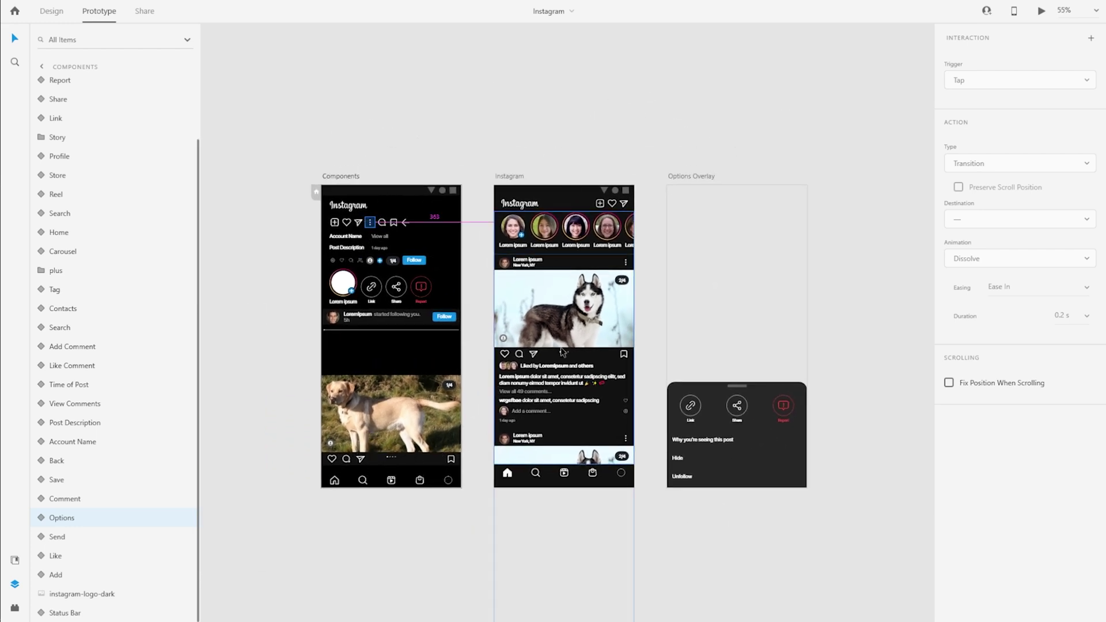
pyautogui.scroll(2, 562, 351)
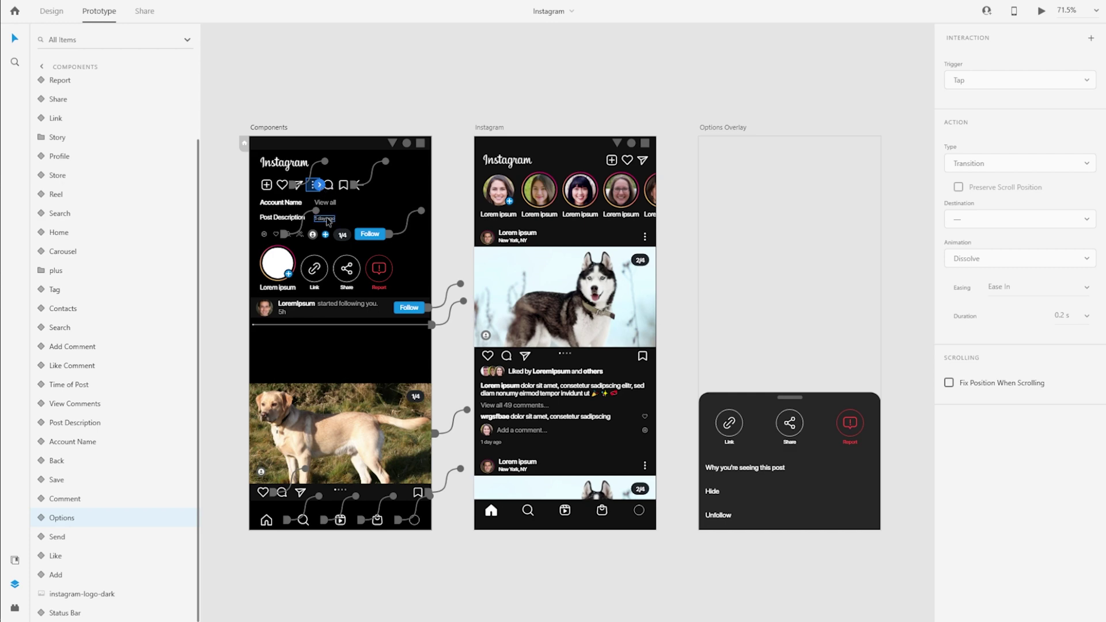
pyautogui.click(1092, 39)
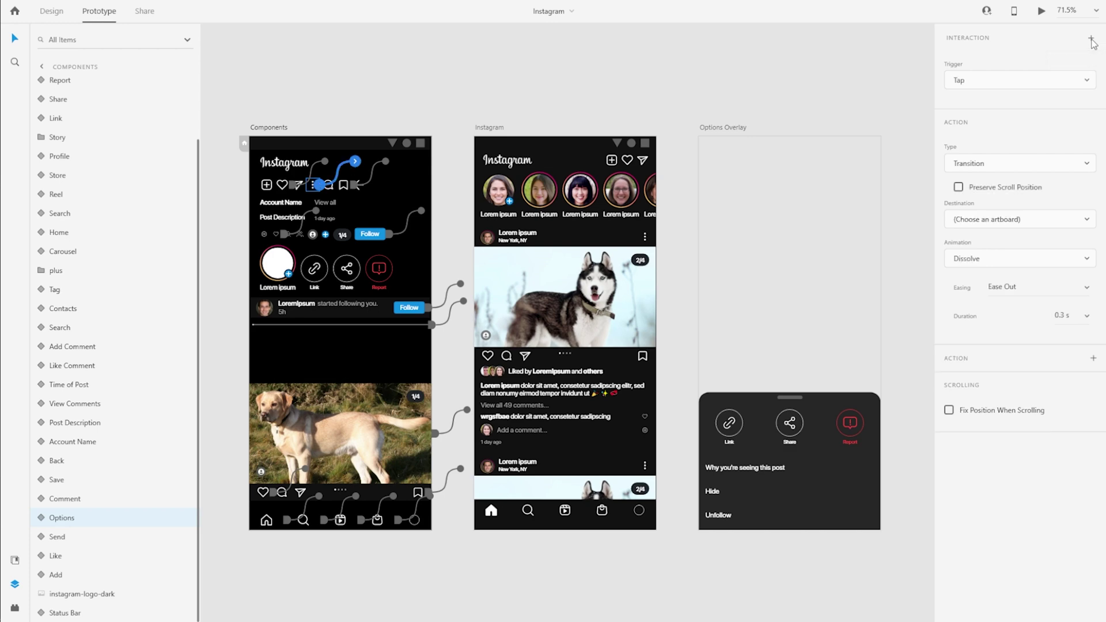
pyautogui.click(1037, 90)
pyautogui.click(987, 84)
# Set the interaction's action type to Overlay with the Options Overlay artboard as its destination.
pyautogui.click(1012, 162)
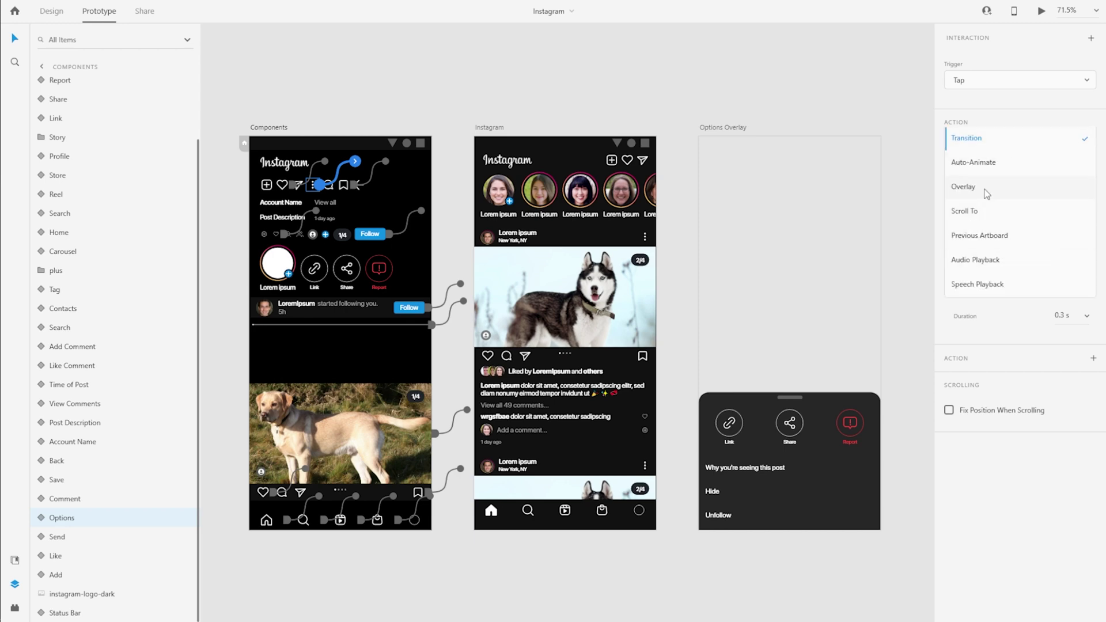
pyautogui.click(987, 194)
pyautogui.click(1004, 202)
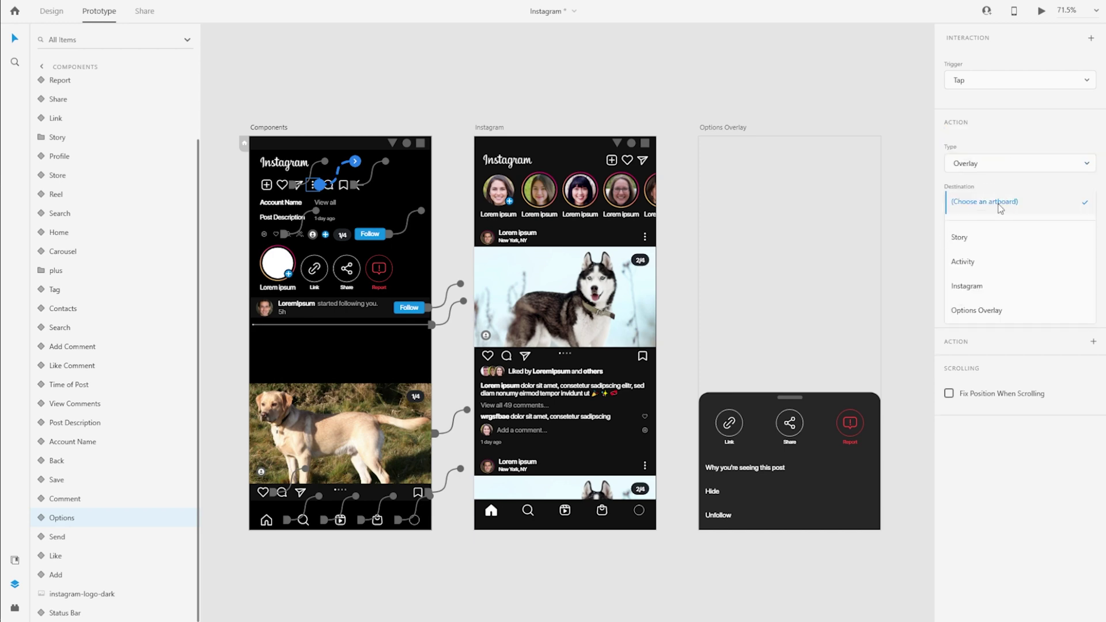
pyautogui.click(1000, 311)
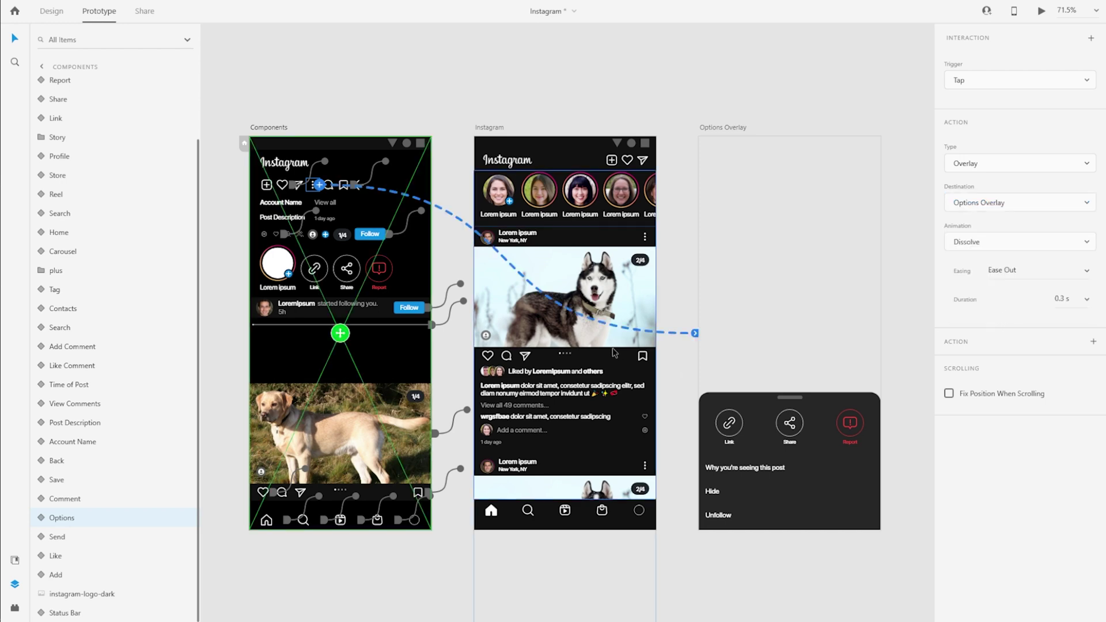
# Set the overlay's animation to Slide Up and choose its duration.
pyautogui.click(1007, 242)
pyautogui.click(973, 325)
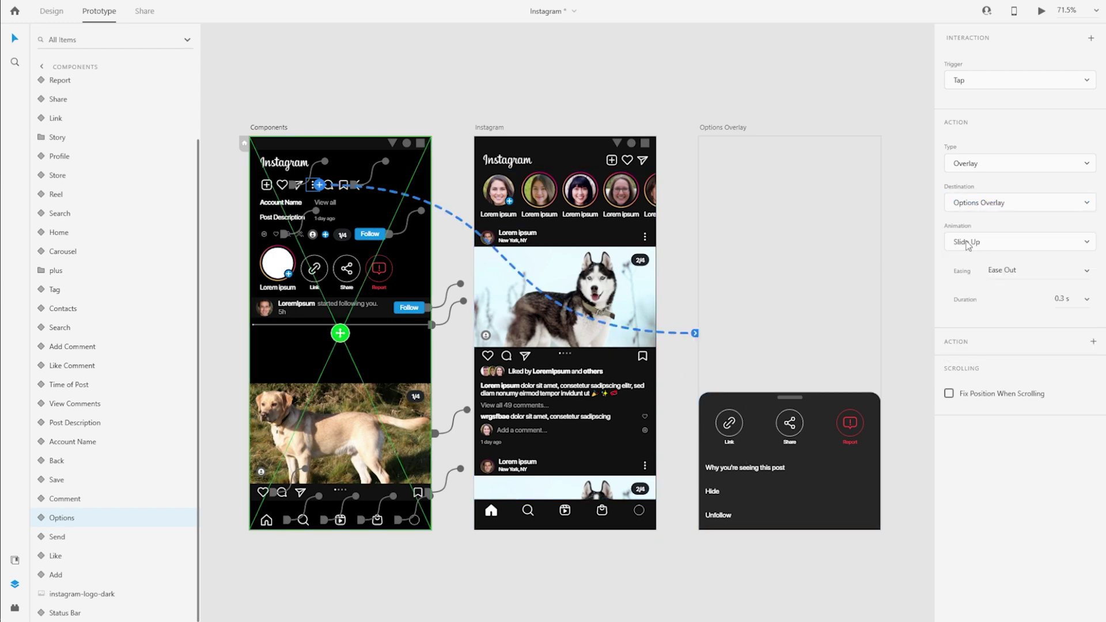
pyautogui.click(1086, 301)
pyautogui.click(1065, 316)
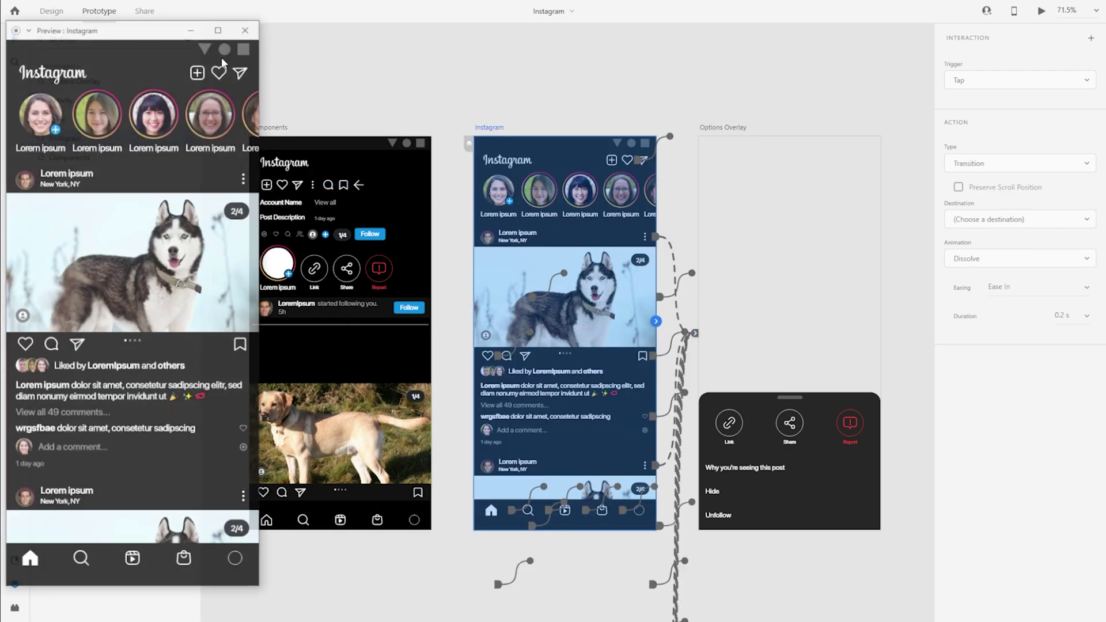
# Preview the Instagram artboard, opening and dismissing the options overlay from the three-dot icons of different posts.
pyautogui.moveTo(143, 33); pyautogui.dragTo(568, 29)
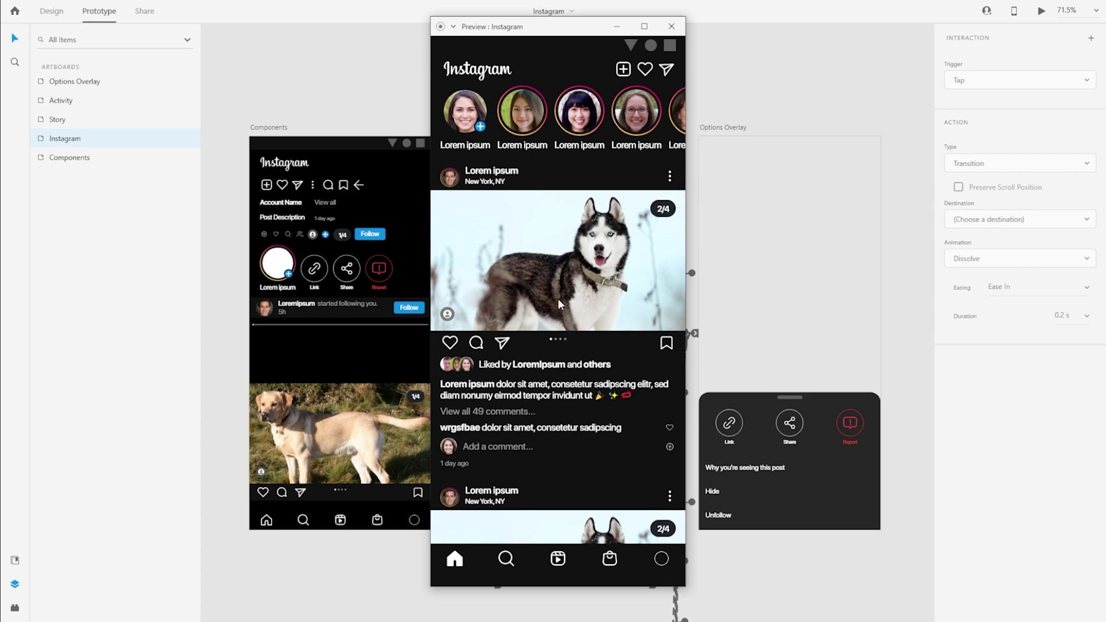
pyautogui.scroll(-5, 558, 298)
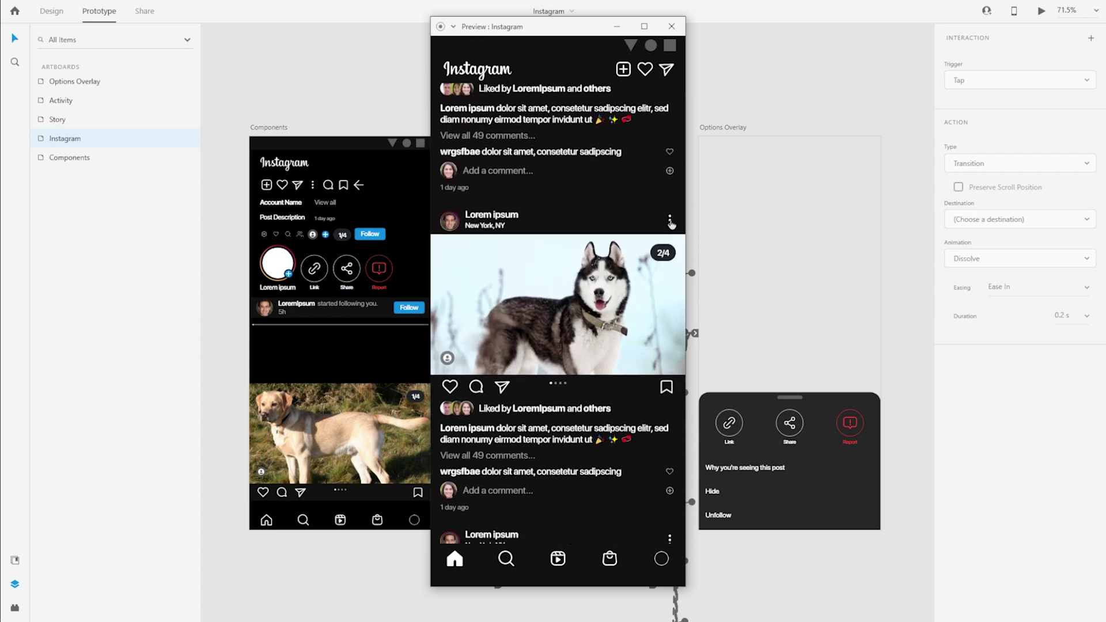
pyautogui.click(670, 222)
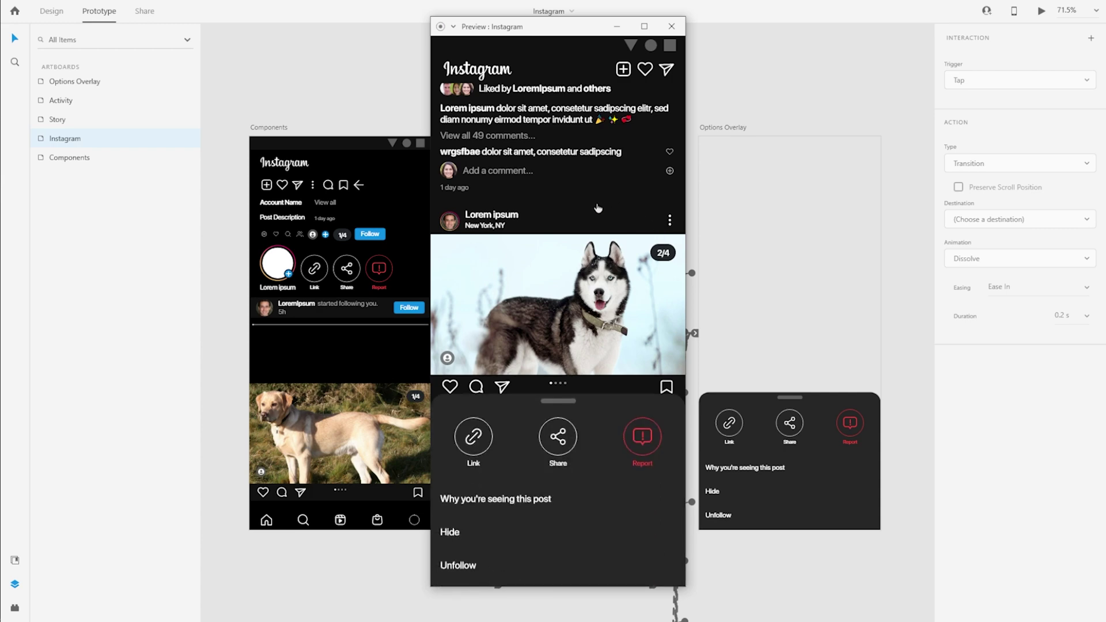
pyautogui.click(592, 200)
pyautogui.click(670, 222)
pyautogui.click(558, 187)
pyautogui.scroll(5, 681, 180)
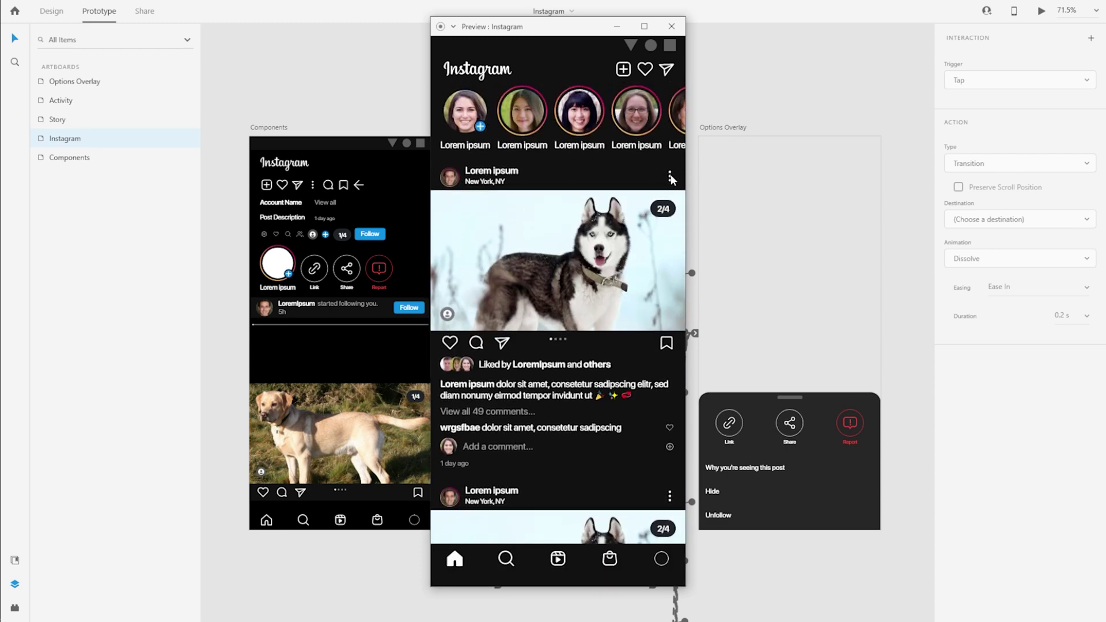
pyautogui.click(670, 177)
pyautogui.click(622, 171)
pyautogui.click(672, 26)
pyautogui.click(649, 96)
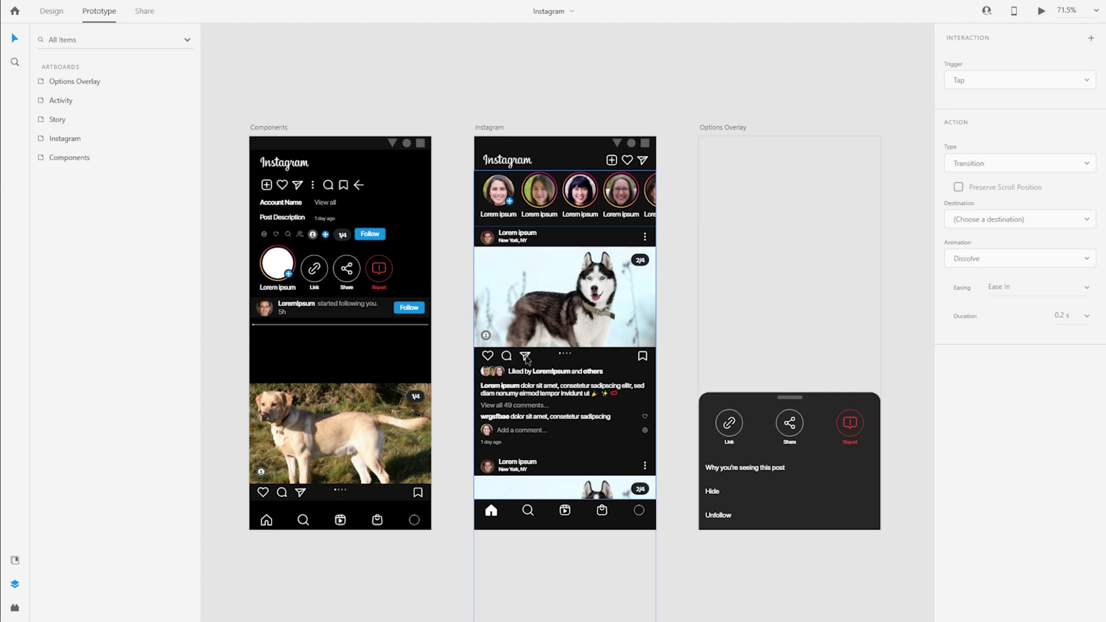
# Return to Design mode with the Components, Instagram and Options Overlay artboards all in view.
pyautogui.scroll(-5, 563, 362)
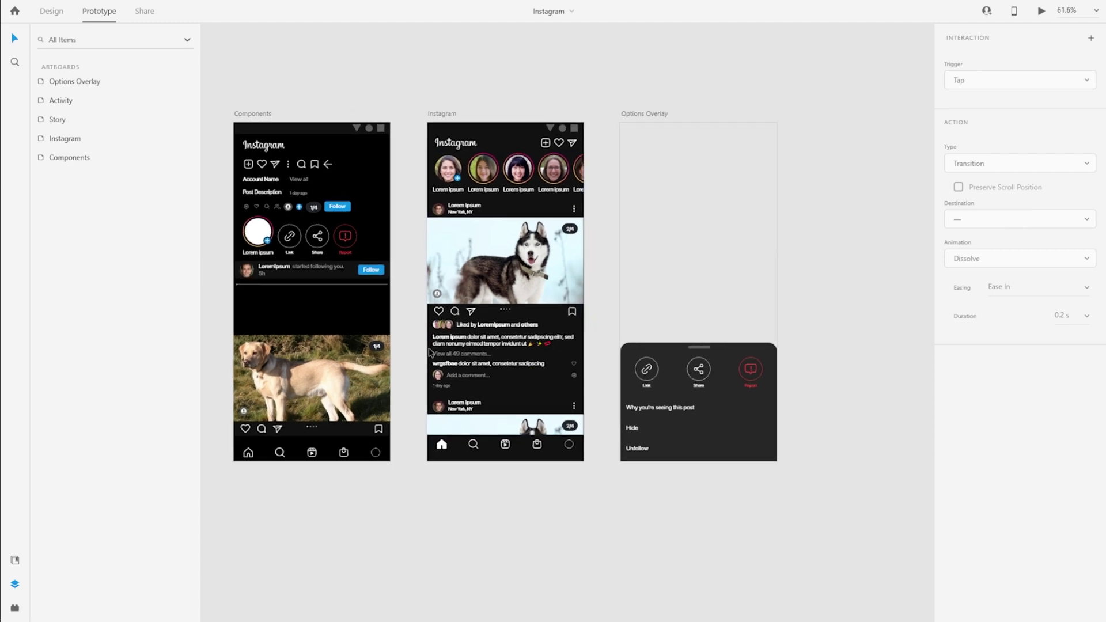
pyautogui.moveTo(753, 348); pyautogui.dragTo(708, 374)
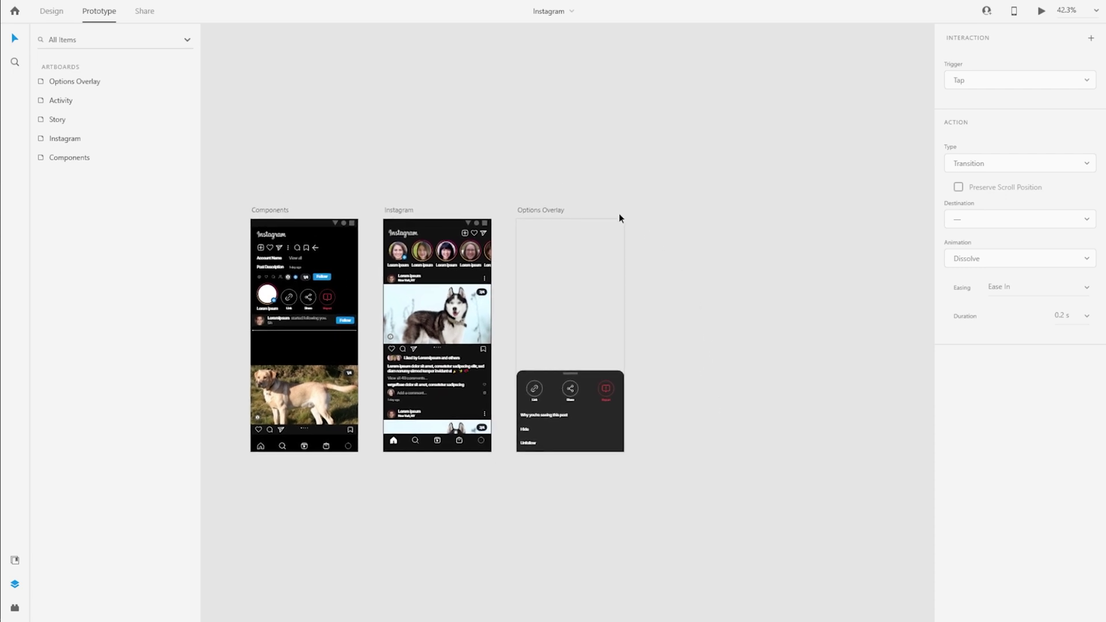
pyautogui.click(51, 13)
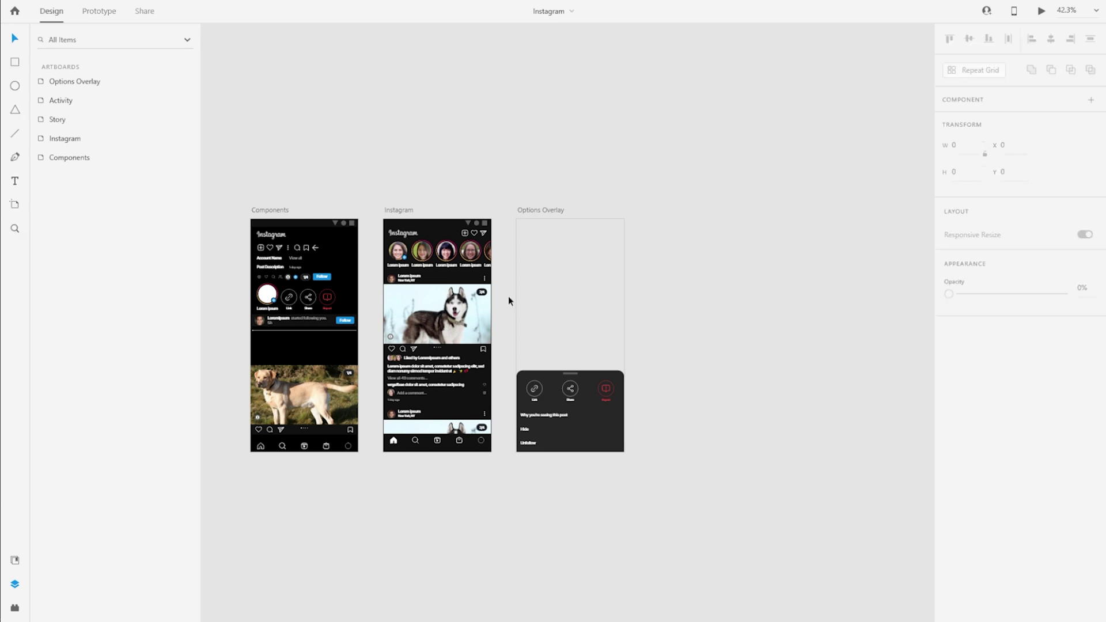
# Add an iPhone 12 Pro Max artboard beside Options Overlay and space it from that artboard at X 1584.
pyautogui.press('a')
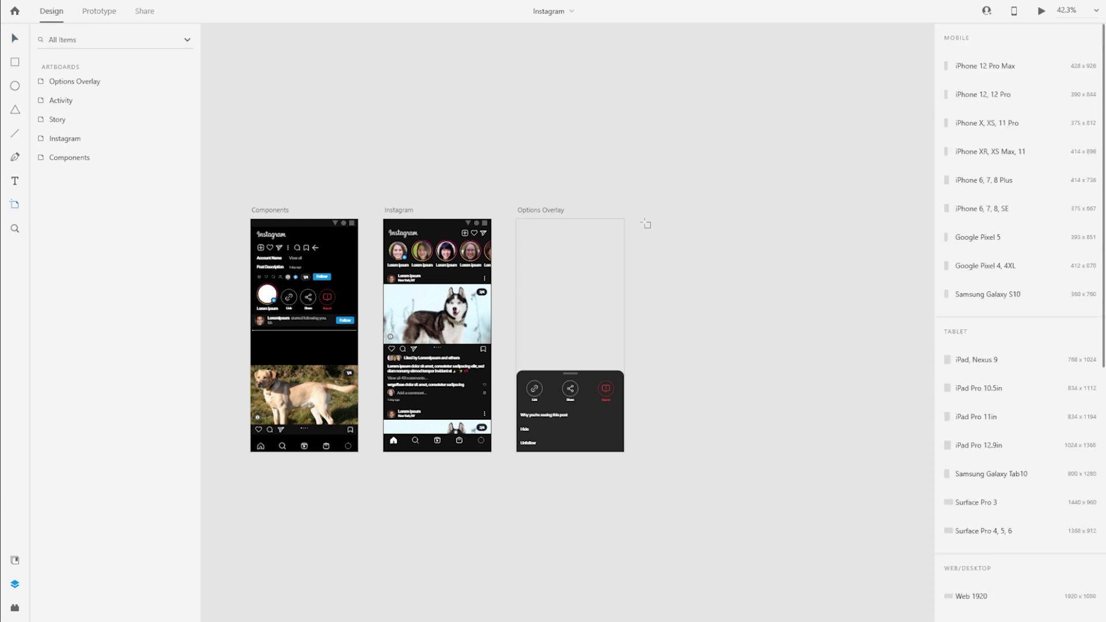
pyautogui.click(984, 66)
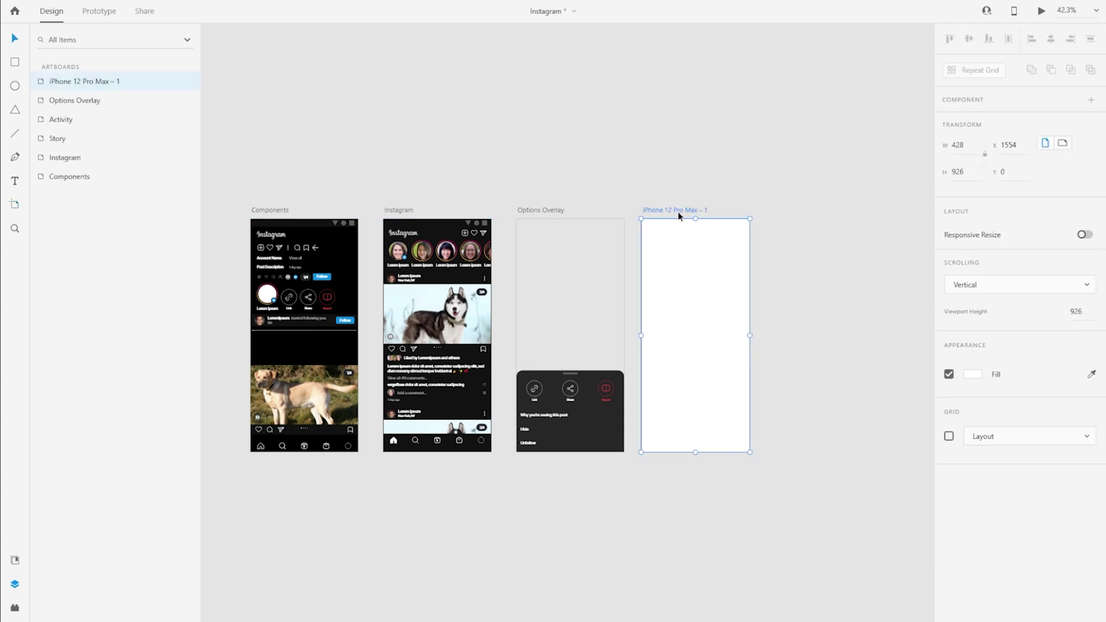
pyautogui.moveTo(672, 209); pyautogui.dragTo(681, 210)
# Rename the new iPhone 12 Pro Max artboard as Share Overlay and turn off its fill.
pyautogui.doubleClick(698, 210)
pyautogui.write('Share')
pyautogui.press('Return')
pyautogui.doubleClick(661, 210)
pyautogui.write('Overlay')
pyautogui.press('Return')
pyautogui.click(949, 374)
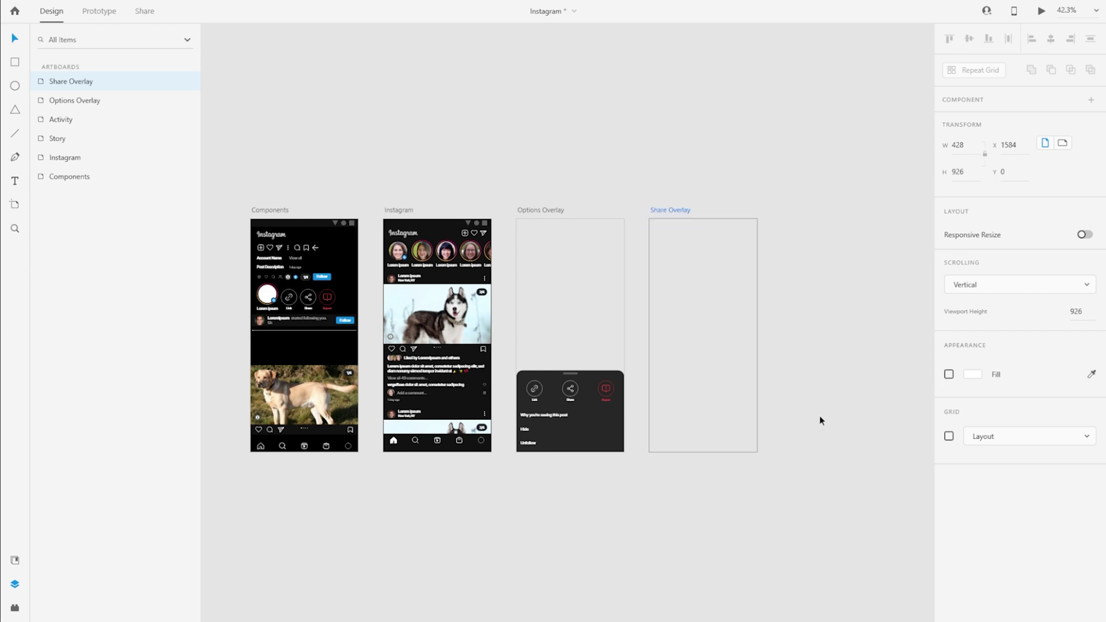
pyautogui.click(816, 396)
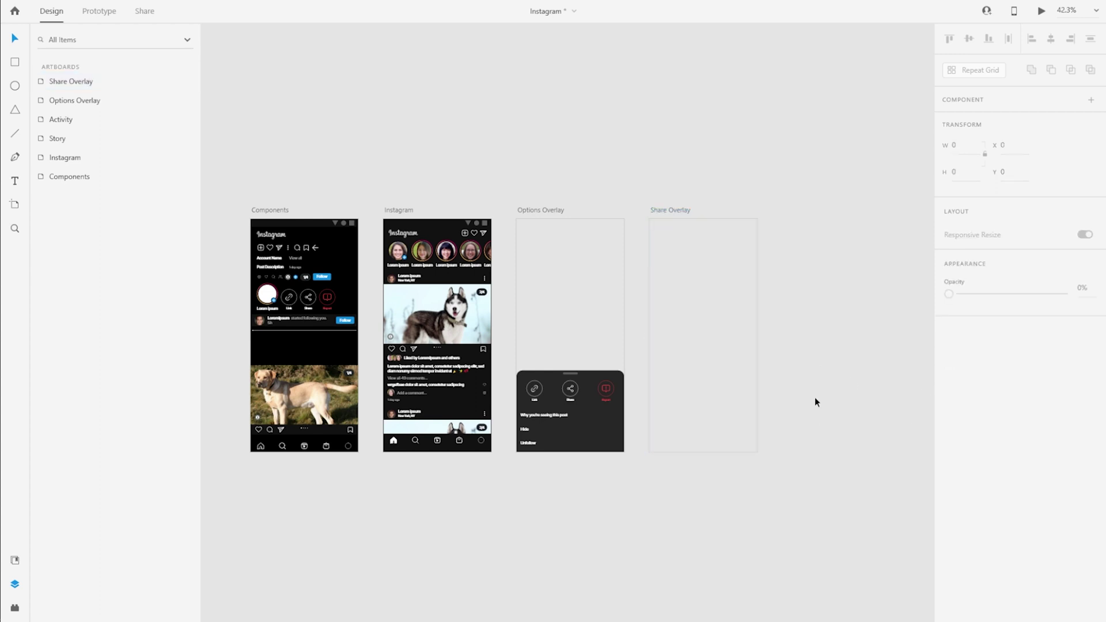
# Copy the dark rounded sheet rectangle from Options Overlay into Share Overlay and extend it upward to a height of 690.
pyautogui.click(593, 406)
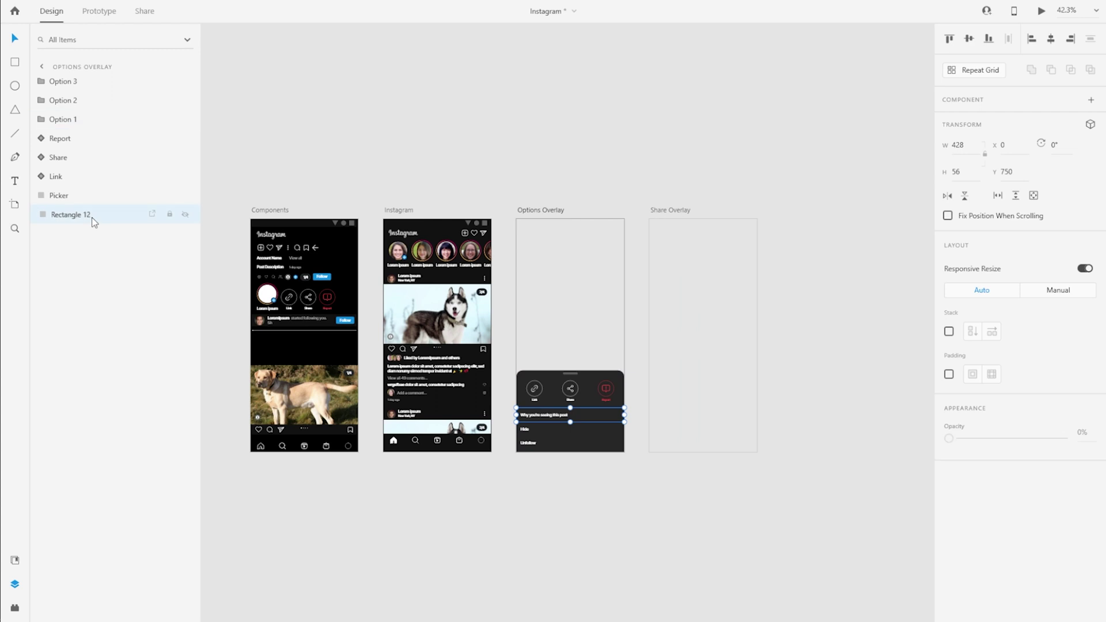
pyautogui.click(669, 210)
pyautogui.hotkey('ctrl', 'v')
pyautogui.moveTo(699, 371); pyautogui.dragTo(700, 281)
pyautogui.scroll(5, 619, 345)
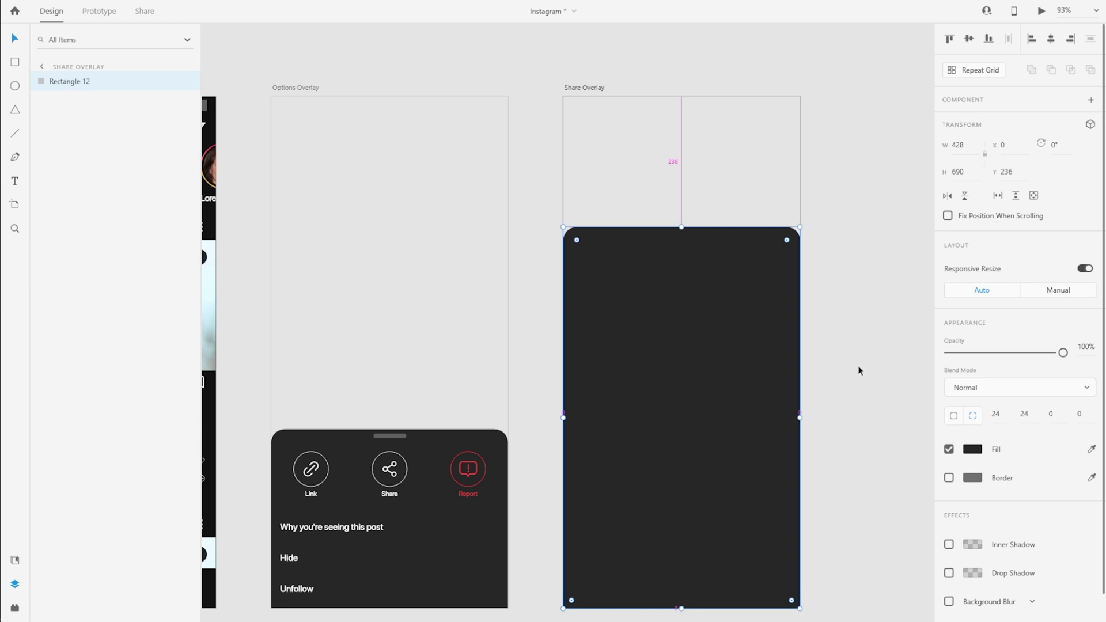
# Copy the picker handle from Options Overlay and centre it near the top edge of the Share Overlay sheet.
pyautogui.scroll(-3, 860, 370)
pyautogui.click(538, 392)
pyautogui.hotkey('ctrl', 'c')
pyautogui.click(724, 220)
pyautogui.hotkey('ctrl', 'v')
pyautogui.moveTo(534, 394); pyautogui.dragTo(770, 243)
pyautogui.moveTo(650, 309); pyautogui.dragTo(770, 308)
# Copy the Siberian-Husky image from inside the Media component on the Components artboard.
pyautogui.scroll(-2, 521, 300)
pyautogui.click(259, 380)
pyautogui.click(41, 139)
pyautogui.click(54, 273)
pyautogui.click(85, 348)
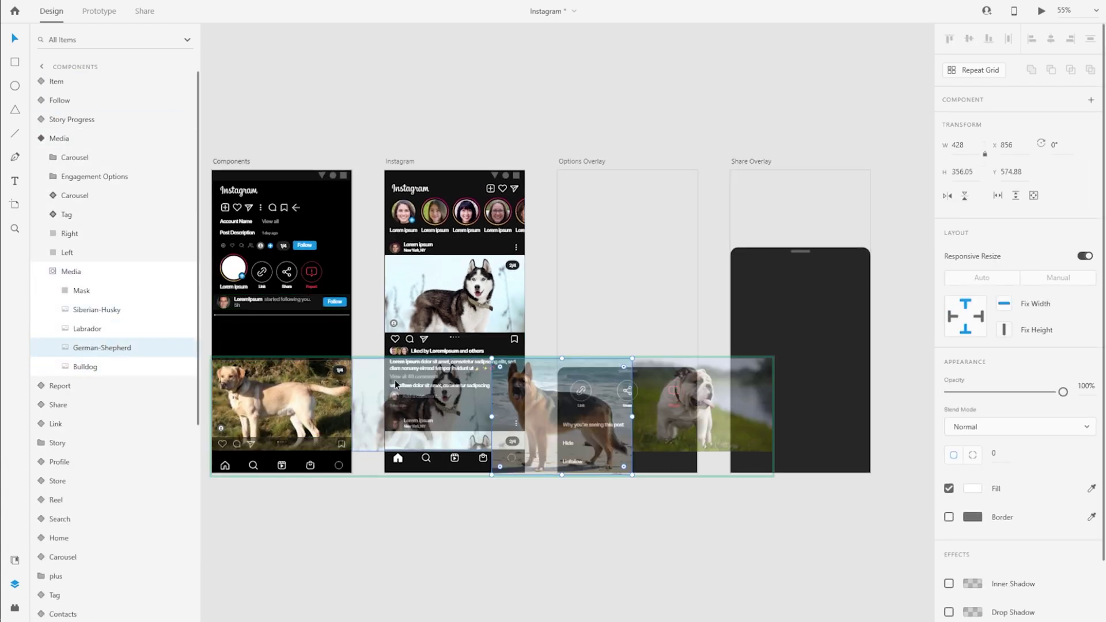
pyautogui.click(85, 329)
pyautogui.click(85, 366)
pyautogui.click(85, 312)
pyautogui.click(52, 272)
pyautogui.click(42, 139)
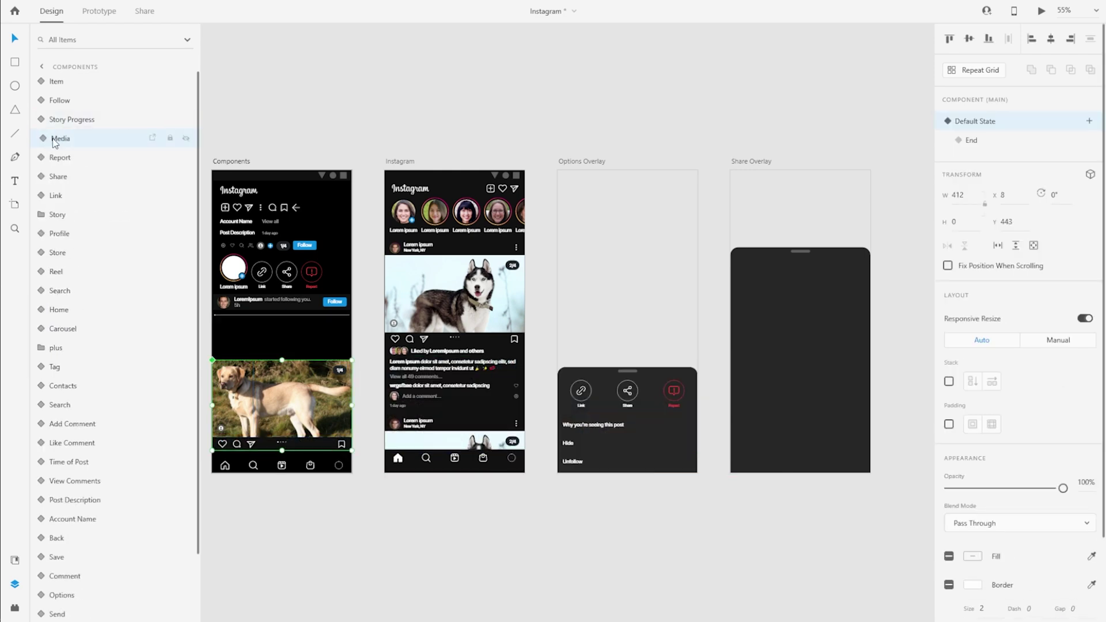
# Paste the husky image into Share Overlay, scale it down to a thumbnail and place it in the sheet's upper area.
pyautogui.click(887, 303)
pyautogui.moveTo(887, 303); pyautogui.dragTo(832, 313)
pyautogui.click(769, 324)
pyautogui.hotkey('ctrl', 'v')
pyautogui.scroll(4, 770, 324)
pyautogui.moveTo(869, 441)
pyautogui.mouseDown()
pyautogui.moveTo(636, 292)
pyautogui.moveTo(651, 295)
pyautogui.mouseUp()
pyautogui.moveTo(617, 278); pyautogui.dragTo(631, 277)
# Draw an 80 × 80 square with corner radius 8, name it Mask, and mask the husky image with it.
pyautogui.press('r')
pyautogui.moveTo(595, 321); pyautogui.dragTo(657, 380)
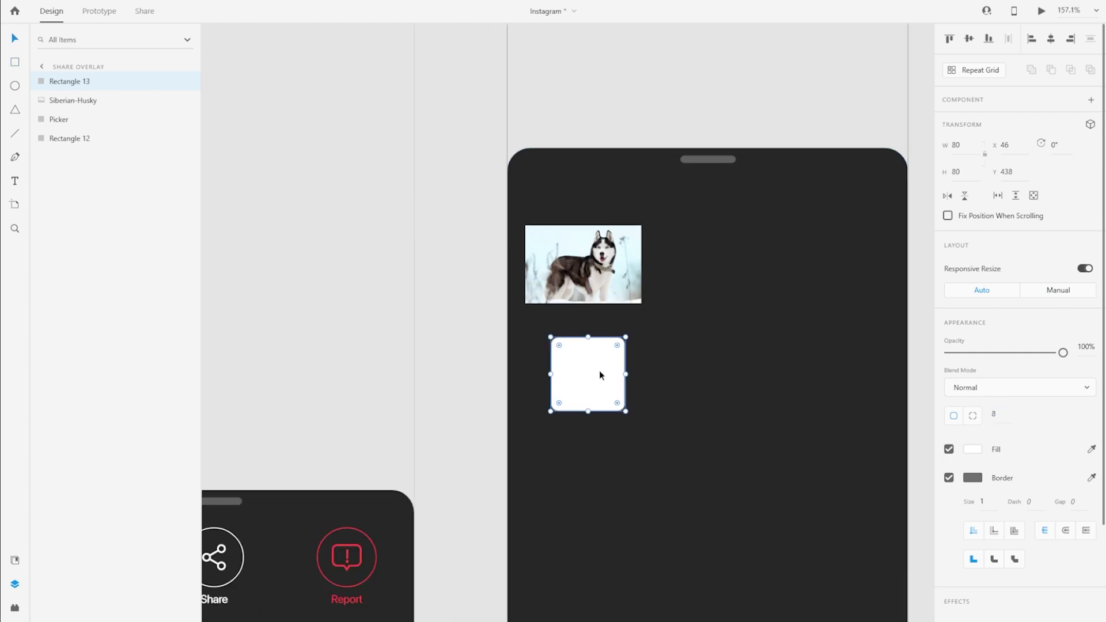
pyautogui.moveTo(599, 371); pyautogui.dragTo(593, 261)
pyautogui.doubleClick(66, 82)
pyautogui.write('Mask')
pyautogui.keyDown('shift'); pyautogui.click(77, 100); pyautogui.keyUp('shift')
pyautogui.hotkey('ctrl', 'shift', 'm')
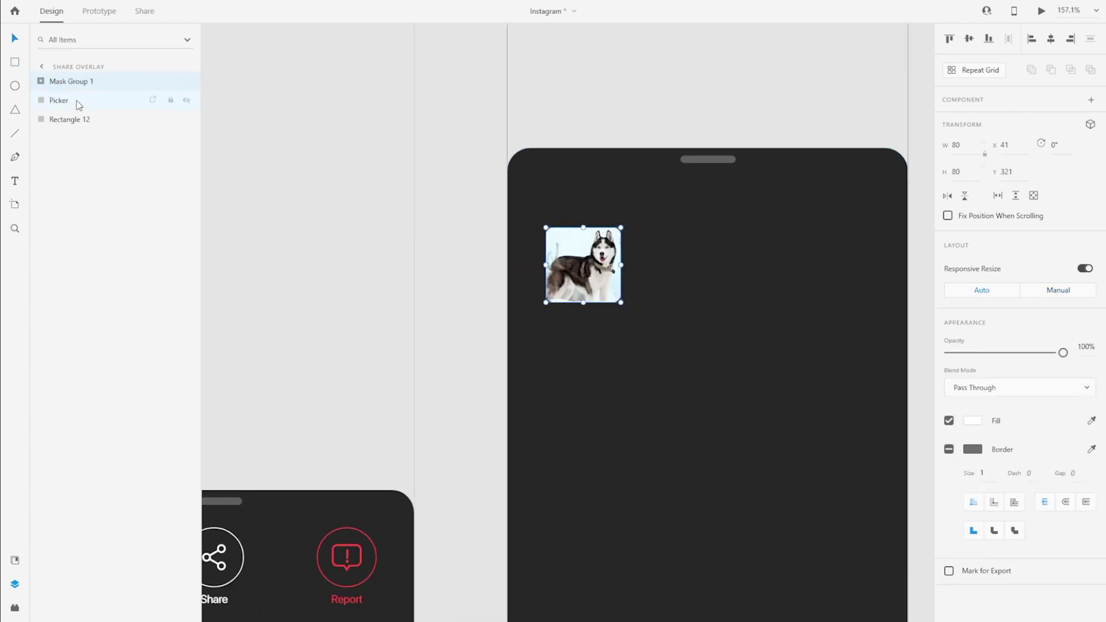
# Rename the husky mask group as Photo and position it at X 16, just below the picker handle.
pyautogui.doubleClick(69, 82)
pyautogui.write('Photo')
pyautogui.press('Return')
pyautogui.moveTo(581, 265); pyautogui.dragTo(562, 232)
pyautogui.press('Left')
pyautogui.press('Left')
pyautogui.press('Left')
pyautogui.press('Left')
pyautogui.press('alt')
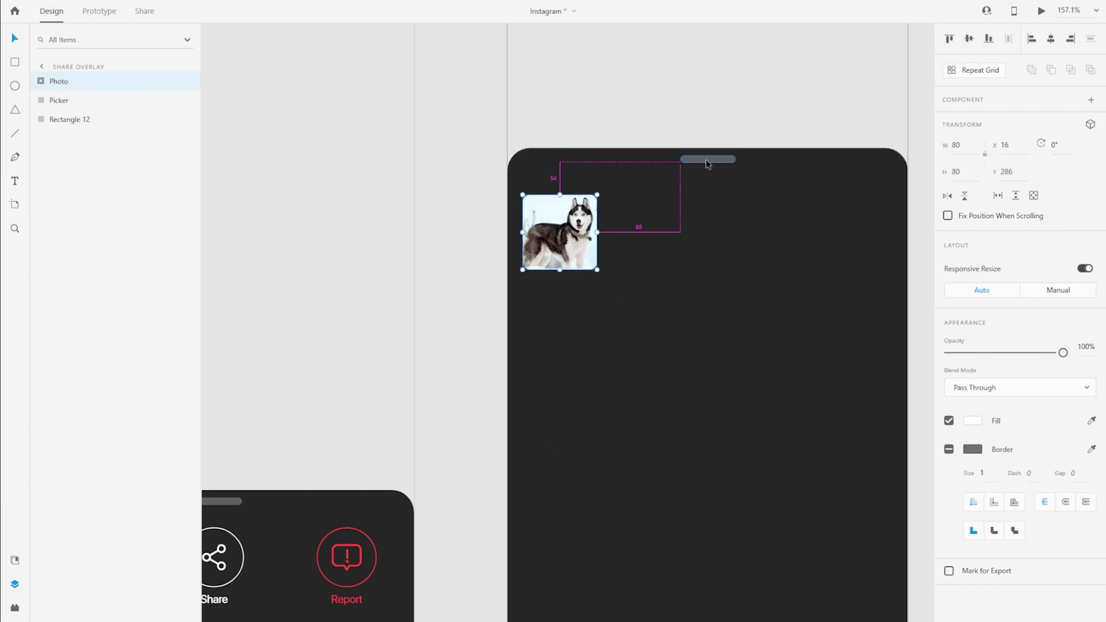
pyautogui.press('Up')
pyautogui.press('Up')
pyautogui.press('Up')
pyautogui.press('Up')
pyautogui.press('Up')
pyautogui.press('Up')
pyautogui.press('Up')
pyautogui.press('Up')
pyautogui.press('Up')
pyautogui.press('Up')
# Place a copy of the View Comments text beside the photo and change its wording to "Write a message...".
pyautogui.scroll(-4, 857, 242)
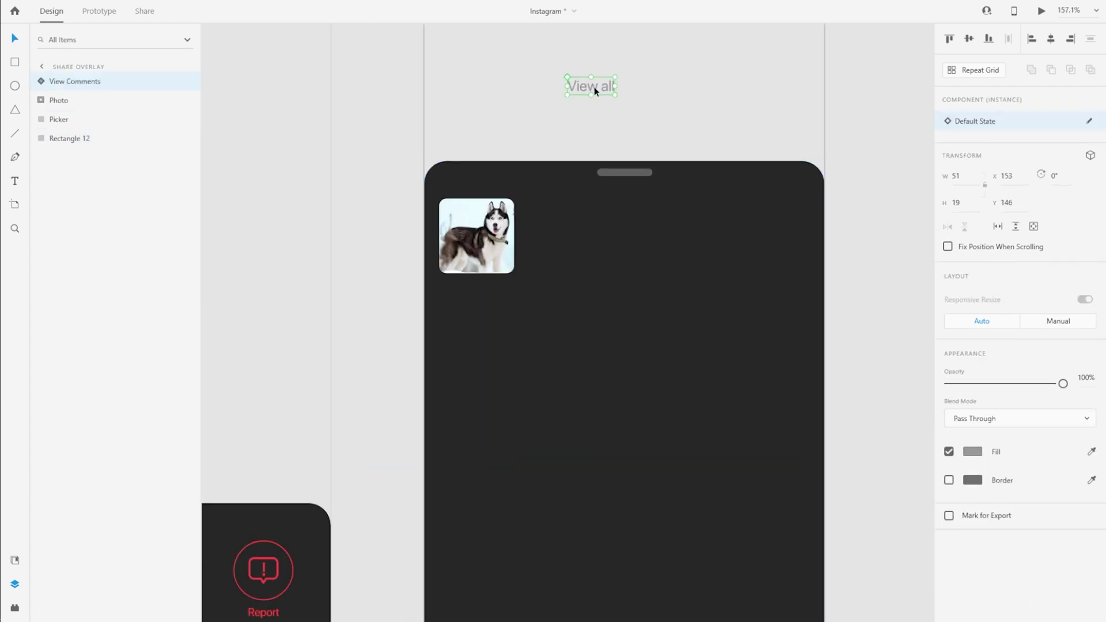
pyautogui.doubleClick(562, 239)
pyautogui.doubleClick(561, 239)
pyautogui.write('Write')
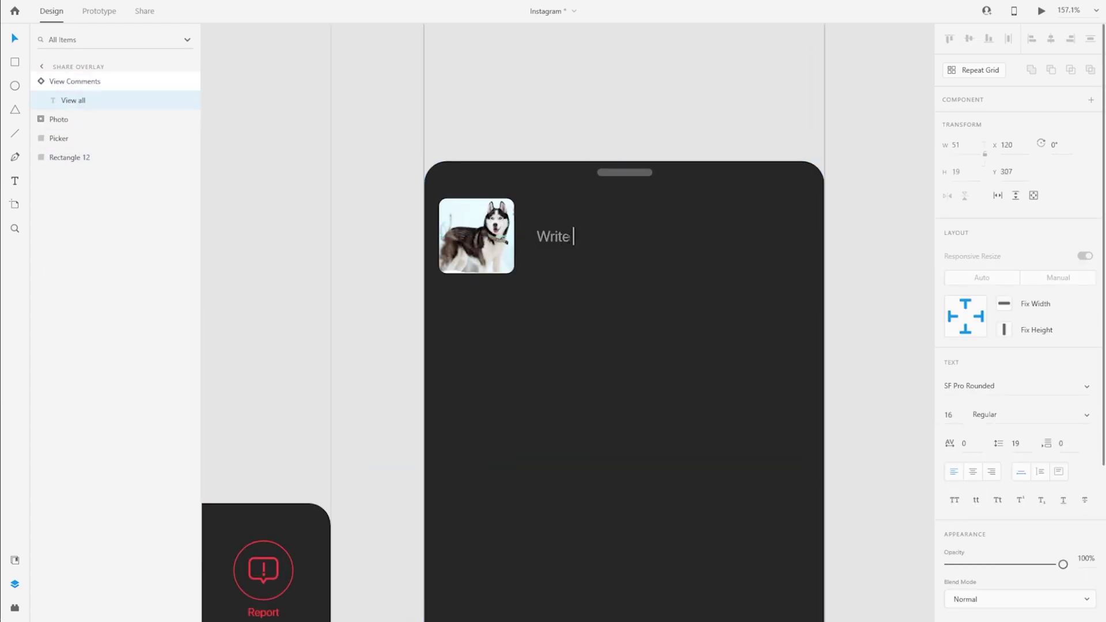
pyautogui.press('Escape')
pyautogui.press('Escape')
# Draw a full-width rectangle about 82 high across the photo row, name it BG and move it beneath the Photo layer.
pyautogui.press('r')
pyautogui.moveTo(428, 301)
pyautogui.mouseDown()
pyautogui.moveTo(798, 355)
pyautogui.moveTo(824, 378)
pyautogui.mouseUp()
pyautogui.press('v')
pyautogui.moveTo(429, 339); pyautogui.dragTo(424, 339)
pyautogui.moveTo(624, 356); pyautogui.dragTo(625, 251)
pyautogui.doubleClick(69, 81)
pyautogui.write('BG')
pyautogui.press('Return')
pyautogui.moveTo(82, 86); pyautogui.dragTo(91, 132)
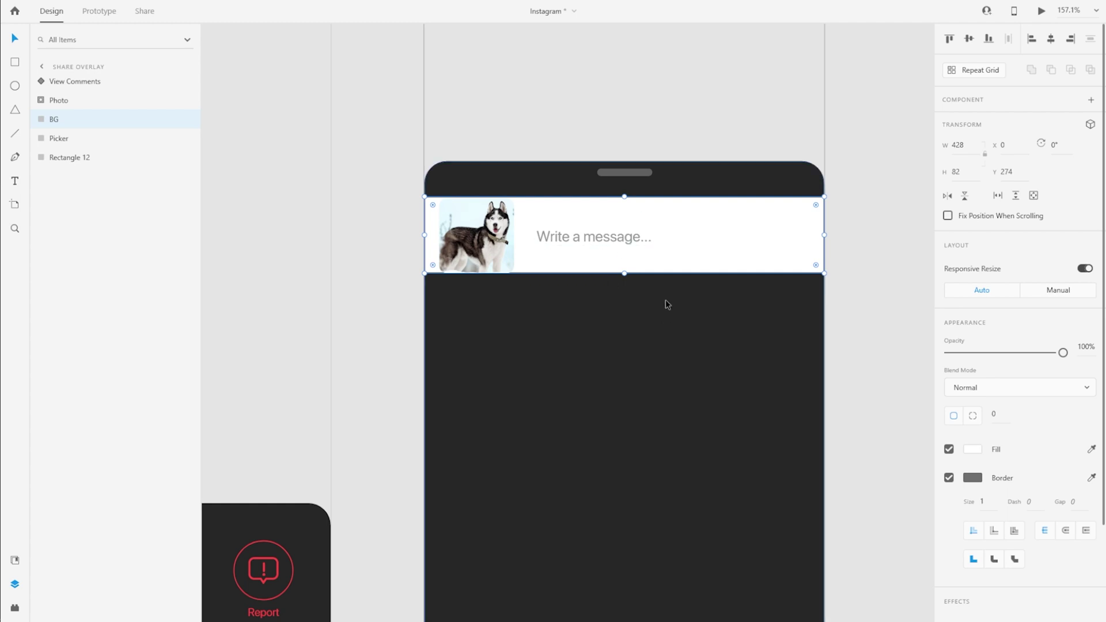
# Enlarge the BG rectangle to a height of 88 so it extends evenly above and below the photo.
pyautogui.moveTo(672, 256)
pyautogui.mouseDown()
pyautogui.moveTo(637, 249)
pyautogui.moveTo(638, 286)
pyautogui.moveTo(676, 265)
pyautogui.mouseUp()
pyautogui.scroll(-15, 957, 173)
pyautogui.scroll(6, 964, 176)
pyautogui.click(693, 247)
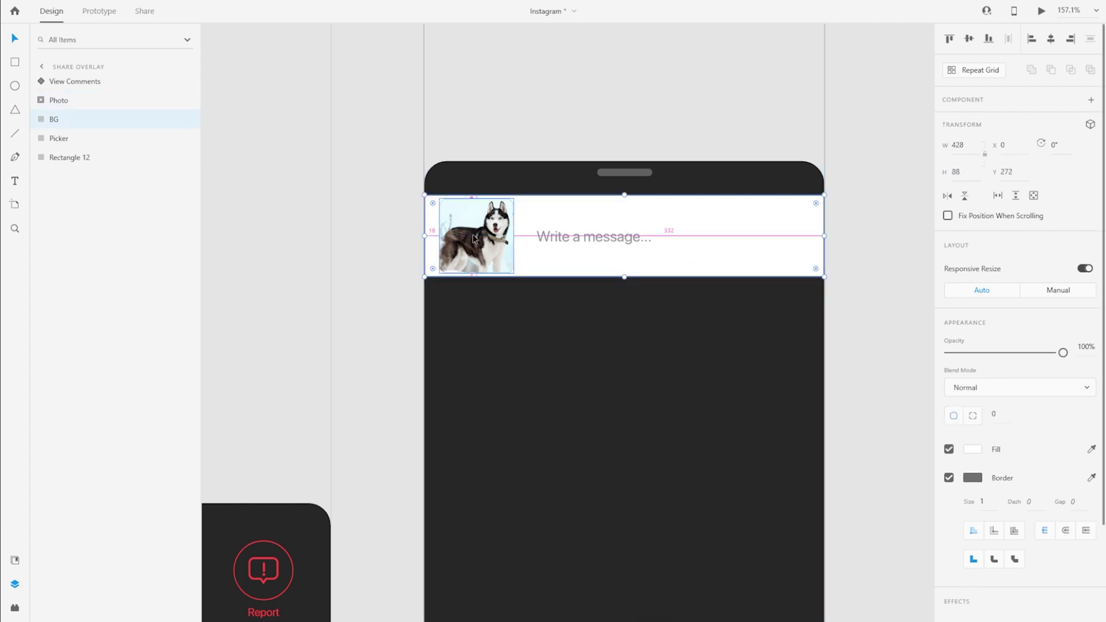
# Remove the BG rectangle's border and fill it with the dark colour sampled from the sheet.
pyautogui.click(581, 234)
pyautogui.click(1090, 451)
pyautogui.press('Escape')
pyautogui.click(738, 274)
pyautogui.click(967, 477)
pyautogui.click(950, 478)
pyautogui.click(1091, 449)
pyautogui.click(613, 430)
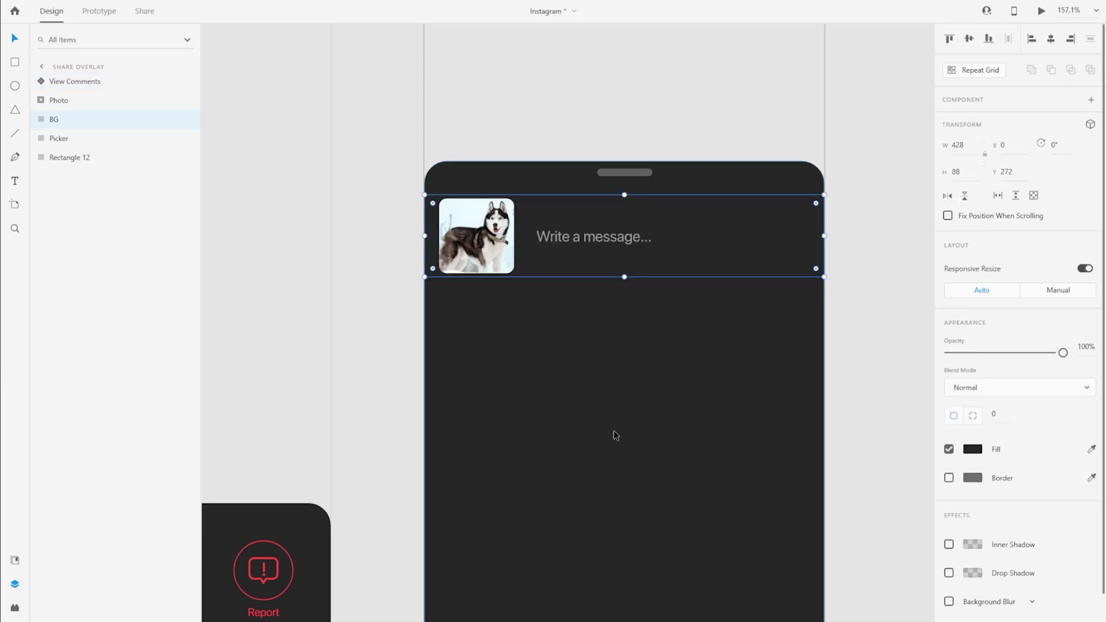
# Group the BG, Photo and View Comments layers as "Write message" and nudge the group up to Y 268.
pyautogui.click(634, 380)
pyautogui.click(54, 119)
pyautogui.keyDown('shift'); pyautogui.click(58, 81); pyautogui.keyUp('shift')
pyautogui.hotkey('ctrl', 'g')
pyautogui.doubleClick(63, 81)
pyautogui.write('Write message')
pyautogui.press('Return')
pyautogui.press('Up')
pyautogui.press('Up')
pyautogui.press('Up')
pyautogui.press('Up')
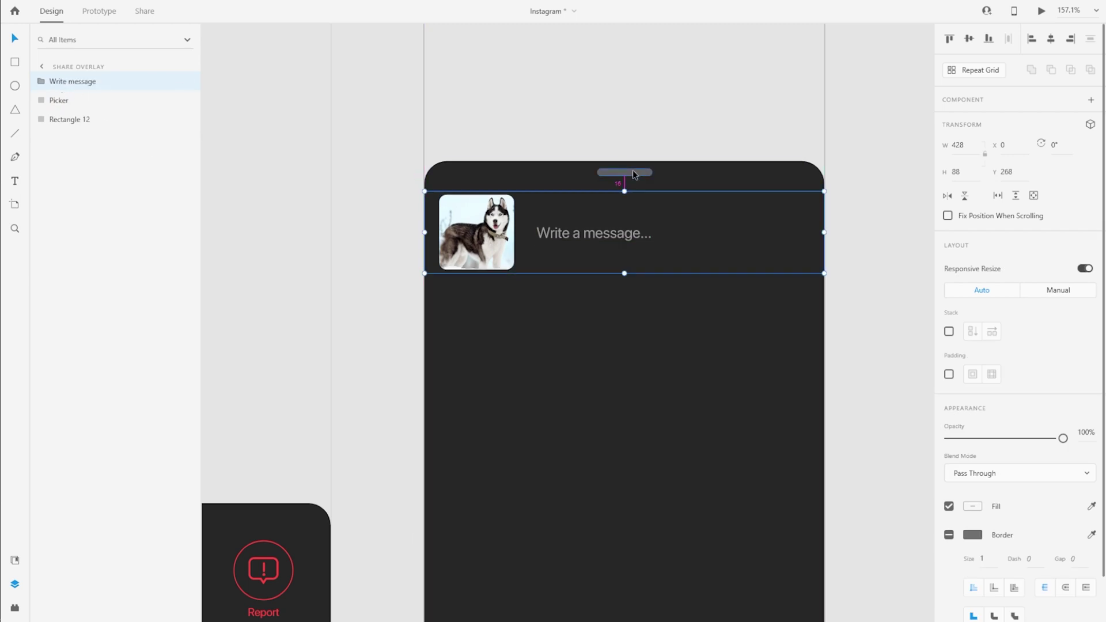
# Draw a grey 396 × 32 search bar with corner radius 8 below the message row, at X 16, Y 372.
pyautogui.press('r')
pyautogui.moveTo(449, 294)
pyautogui.mouseDown()
pyautogui.moveTo(822, 363)
pyautogui.moveTo(809, 342)
pyautogui.mouseUp()
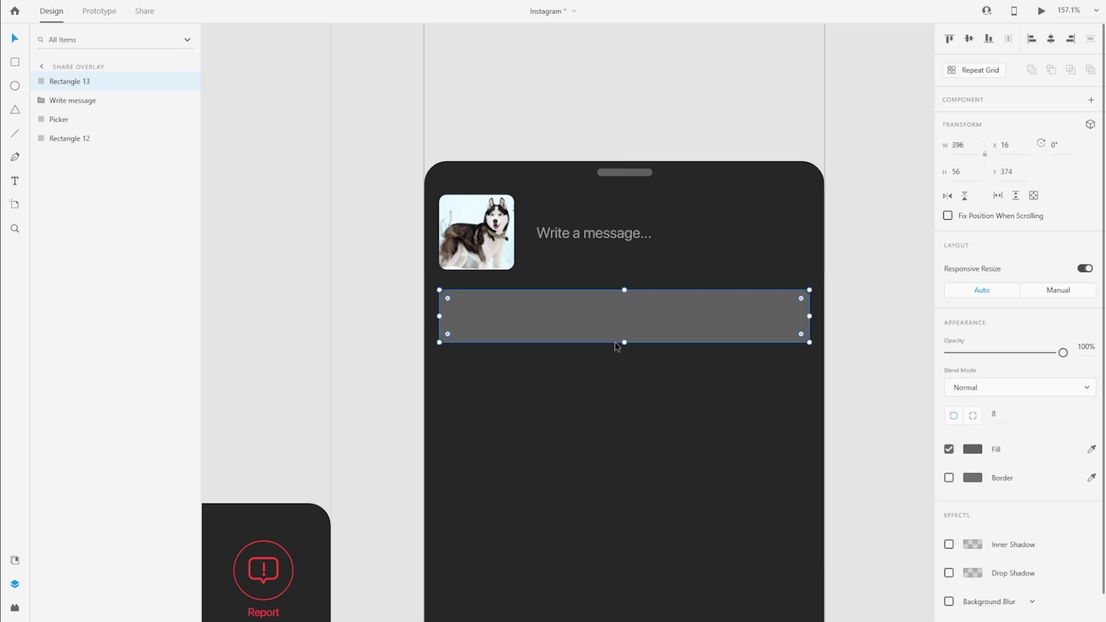
pyautogui.moveTo(615, 342); pyautogui.dragTo(622, 321)
pyautogui.press('Up')
pyautogui.press('Up')
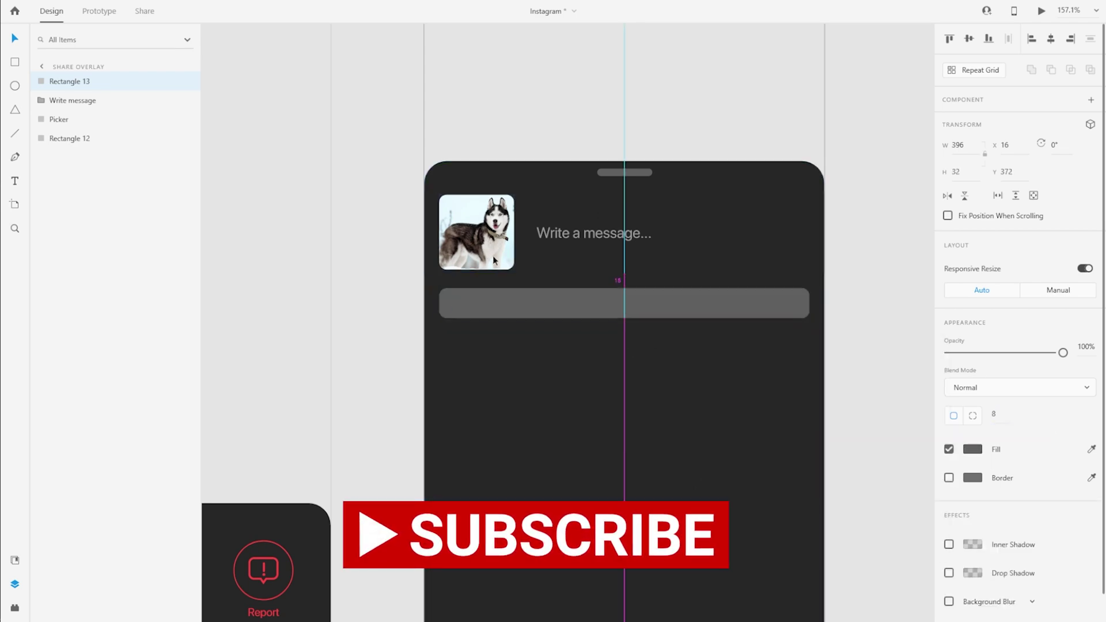
# Copy the Search and Contacts icons from the Components artboard and place them at opposite ends of the grey bar.
pyautogui.scroll(-4, 909, 401)
pyautogui.hscroll(-5, 909, 401)
pyautogui.scroll(-1, 501, 348)
pyautogui.scroll(6, 389, 268)
pyautogui.click(463, 270)
pyautogui.keyDown('shift'); pyautogui.click(502, 279); pyautogui.keyUp('shift')
pyautogui.hotkey('ctrl', 'c')
pyautogui.scroll(-3, 306, 286)
pyautogui.hscroll(5, 306, 286)
pyautogui.scroll(2, 696, 358)
pyautogui.hotkey('ctrl', 'v')
pyautogui.moveTo(524, 185); pyautogui.dragTo(801, 326)
pyautogui.click(491, 323)
# Duplicate the "Write a message..." text and place the copy in the grey bar next to the magnifier icon.
pyautogui.doubleClick(600, 254)
pyautogui.hotkey('ctrl', 'c')
pyautogui.hotkey('ctrl', 'v')
pyautogui.moveTo(587, 254); pyautogui.dragTo(526, 324)
pyautogui.doubleClick(525, 323)
# Lighten the fill of the copied text in the grey bar and change its wording to "Search".
pyautogui.scroll(-3, 1017, 424)
pyautogui.click(972, 452)
pyautogui.click(903, 514)
pyautogui.click(924, 514)
pyautogui.doubleClick(523, 326)
pyautogui.write('Search')
pyautogui.press('Escape')
pyautogui.scroll(-1, 872, 314)
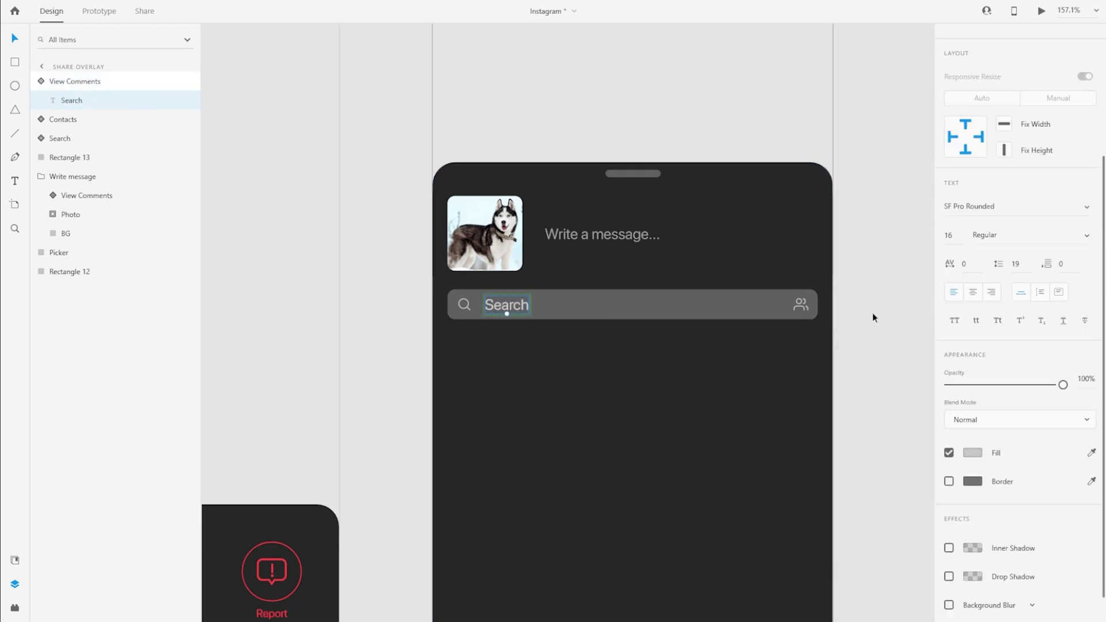
# Rename the search bar's View Comments layer as Search and move it below the Contacts layer.
pyautogui.scroll(-1, 873, 318)
pyautogui.click(41, 82)
pyautogui.scroll(-2, 624, 326)
pyautogui.scroll(-1, 624, 326)
pyautogui.click(42, 158)
pyautogui.click(115, 138)
pyautogui.click(69, 103)
pyautogui.doubleClick(78, 87)
pyautogui.write('Search')
pyautogui.press('Return')
pyautogui.moveTo(81, 87); pyautogui.dragTo(77, 109)
# Group the search bar's rectangle, text and icons, and name the group Search.
pyautogui.click(72, 138)
pyautogui.keyDown('shift'); pyautogui.click(64, 81); pyautogui.keyUp('shift')
pyautogui.hotkey('ctrl', 'g')
pyautogui.doubleClick(64, 81)
pyautogui.write('Search')
pyautogui.press('Return')
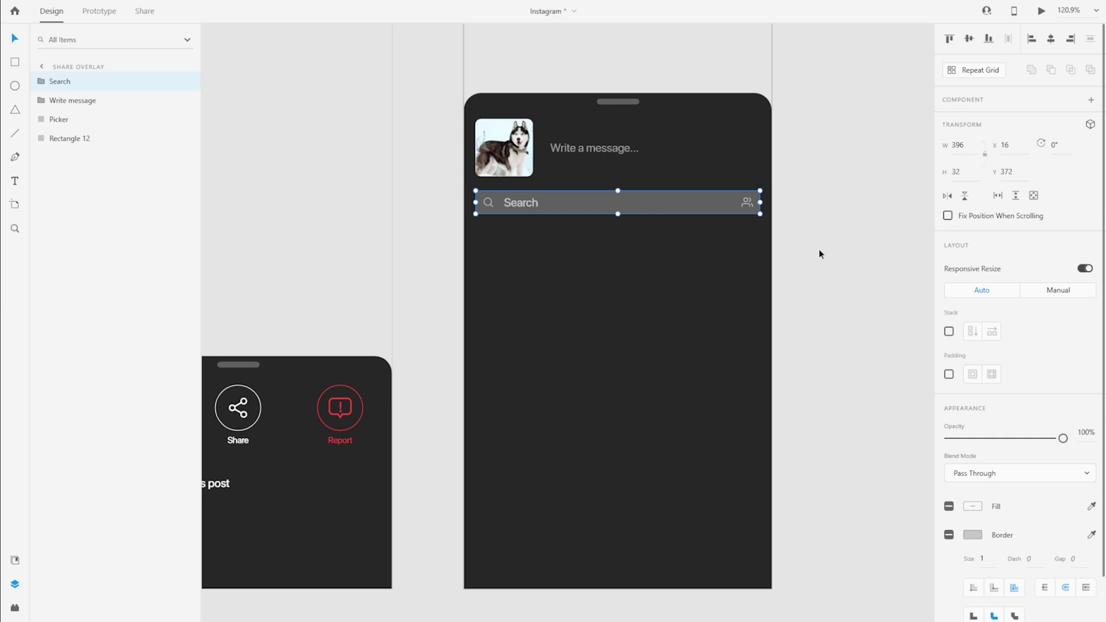
# Place a copy of the round profile picture below the search bar at X 16, Y 428 and enlarge it to 64 × 64.
pyautogui.moveTo(815, 212); pyautogui.dragTo(847, 222)
pyautogui.hotkey('ctrl', '0')
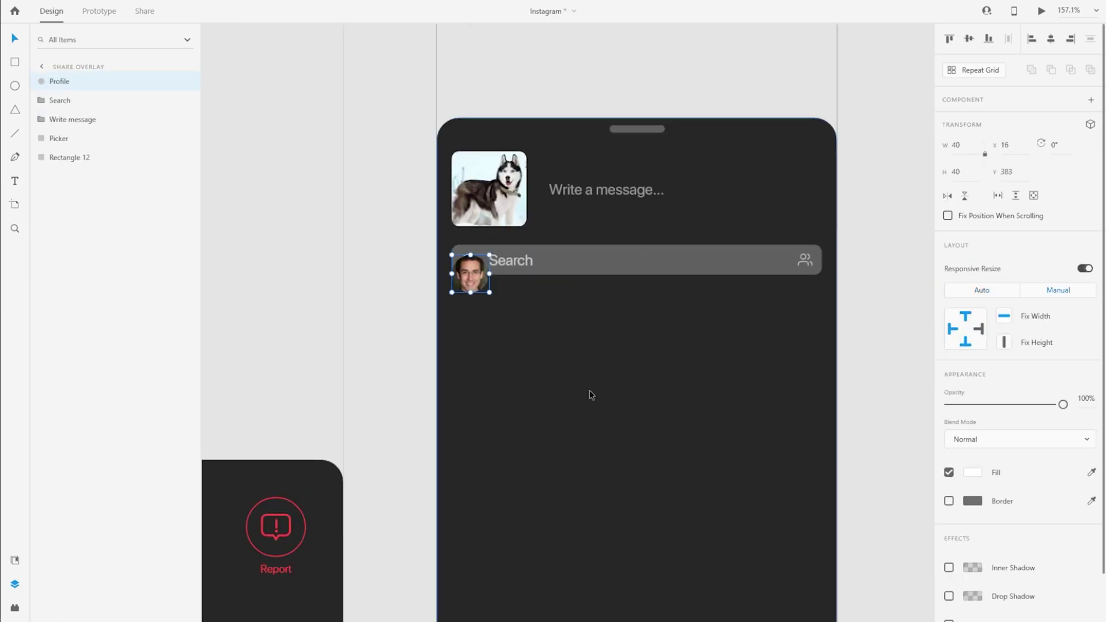
pyautogui.moveTo(470, 271); pyautogui.dragTo(510, 357)
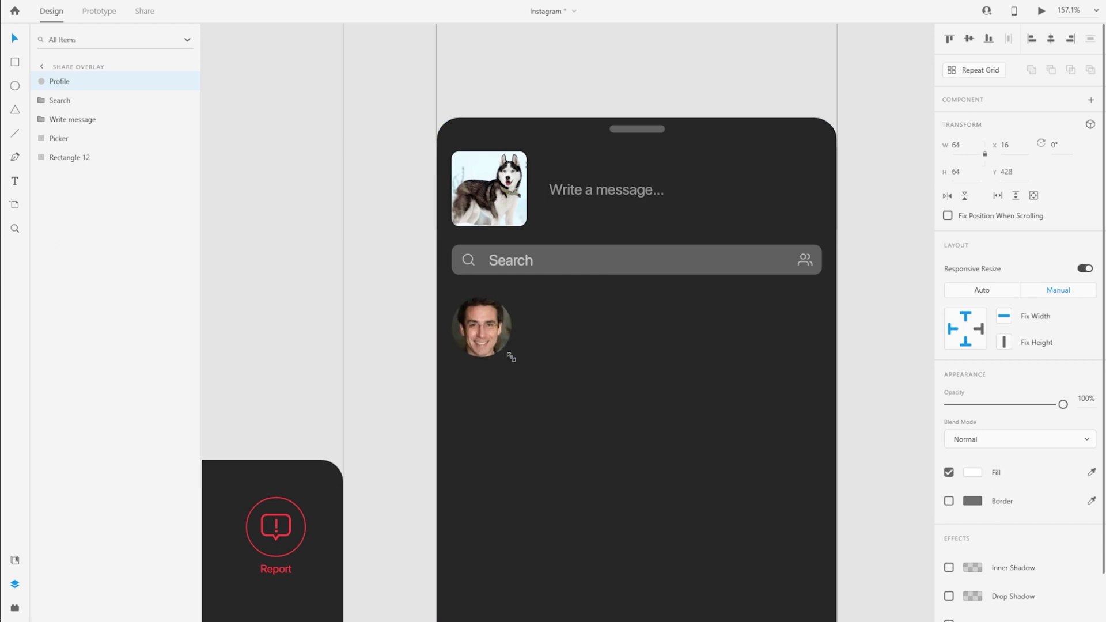
# Place a copy of the Post Description text beside the round profile picture at X 96, Y 451.
pyautogui.hotkey('ctrl', '0')
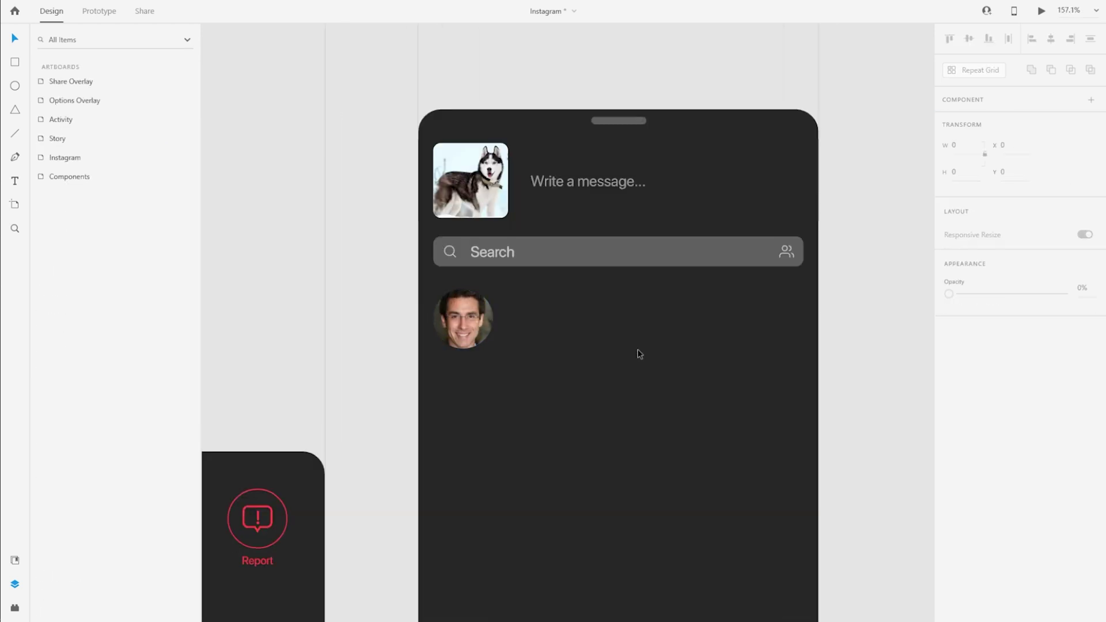
pyautogui.click(638, 354)
pyautogui.hotkey('ctrl', 'v')
pyautogui.moveTo(611, 315); pyautogui.dragTo(556, 322)
# Change the copied text's wording to "Add post to your story" and its fill to blue.
pyautogui.doubleClick(555, 321)
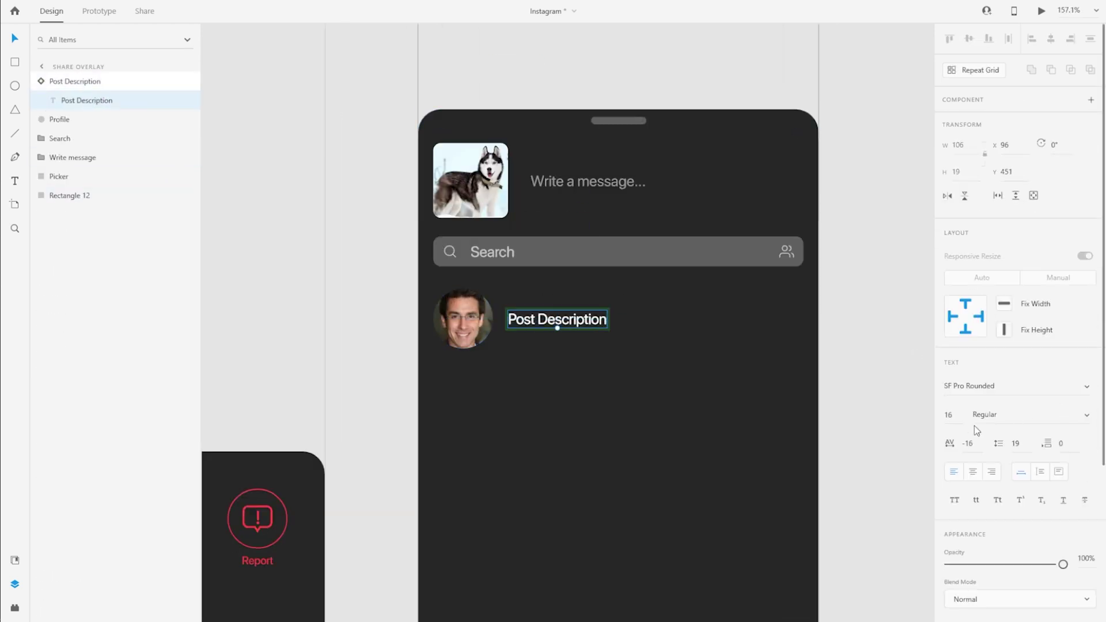
pyautogui.press('Return')
pyautogui.write('Add podt to your story')
pyautogui.press('Escape')
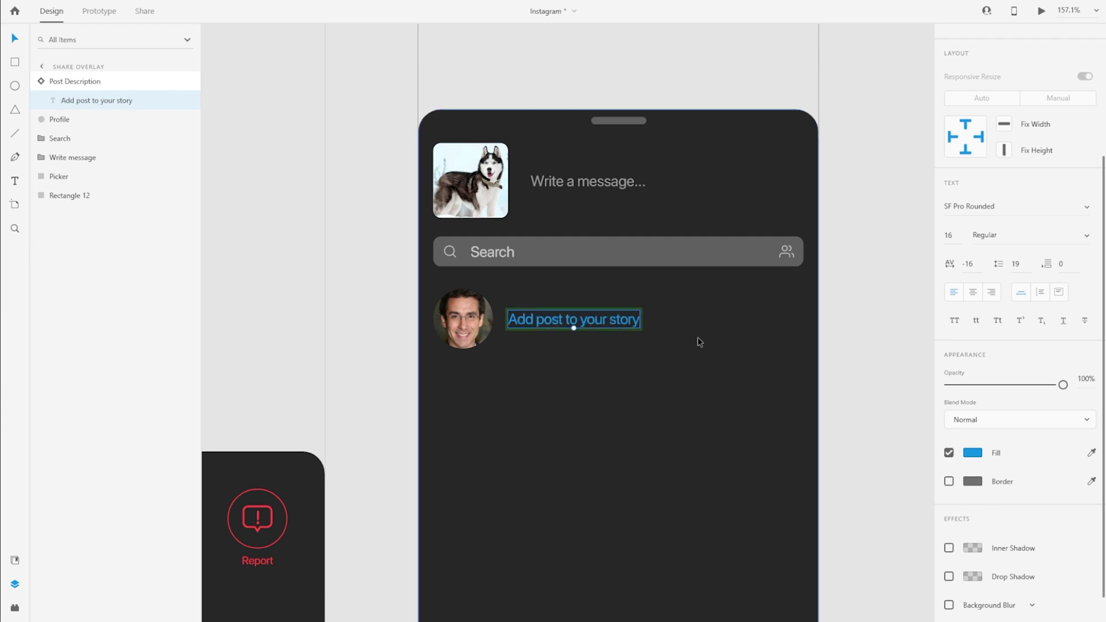
# Place a copy of the message row's BG rectangle over the profile picture row and move its layer below Profile.
pyautogui.click(96, 106)
pyautogui.click(41, 138)
pyautogui.click(54, 195)
pyautogui.hotkey('ctrl', 'c')
pyautogui.hotkey('ctrl', 'v')
pyautogui.moveTo(657, 188); pyautogui.dragTo(657, 330)
pyautogui.moveTo(54, 81); pyautogui.dragTo(55, 128)
# Set the height of the story row's BG rectangle to 80.
pyautogui.click(478, 306)
pyautogui.click(541, 297)
pyautogui.click(956, 172)
pyautogui.write('80')
pyautogui.press('Return')
# Nudge the profile picture and story text up 4 px and set the height of their BG rectangle to 72.
pyautogui.keyDown('shift'); pyautogui.click(535, 316); pyautogui.keyUp('shift')
pyautogui.keyDown('shift'); pyautogui.click(482, 305); pyautogui.keyUp('shift')
pyautogui.click(66, 113)
pyautogui.click(68, 103)
pyautogui.keyDown('shift'); pyautogui.click(86, 85); pyautogui.keyUp('shift')
pyautogui.press('Up')
pyautogui.press('Up')
pyautogui.press('Up')
pyautogui.press('Up')
pyautogui.click(69, 118)
pyautogui.click(954, 173)
pyautogui.write('72')
pyautogui.press('Return')
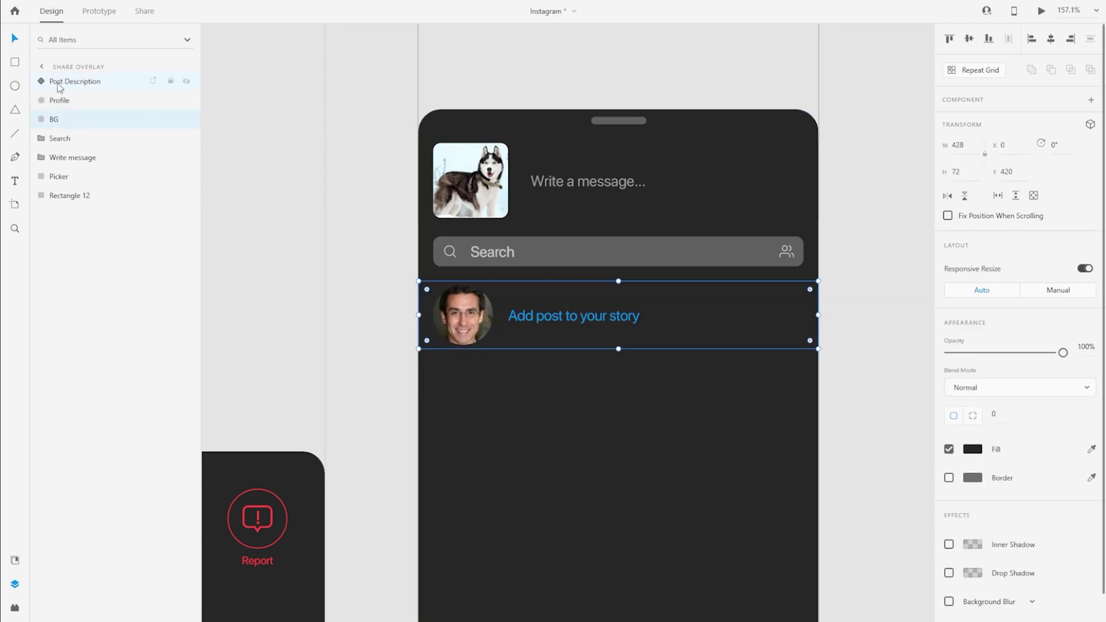
# Group the Post Description, Profile and BG layers and name the group Add to story.
pyautogui.keyDown('shift'); pyautogui.click(60, 87); pyautogui.keyUp('shift')
pyautogui.scroll(2, 681, 368)
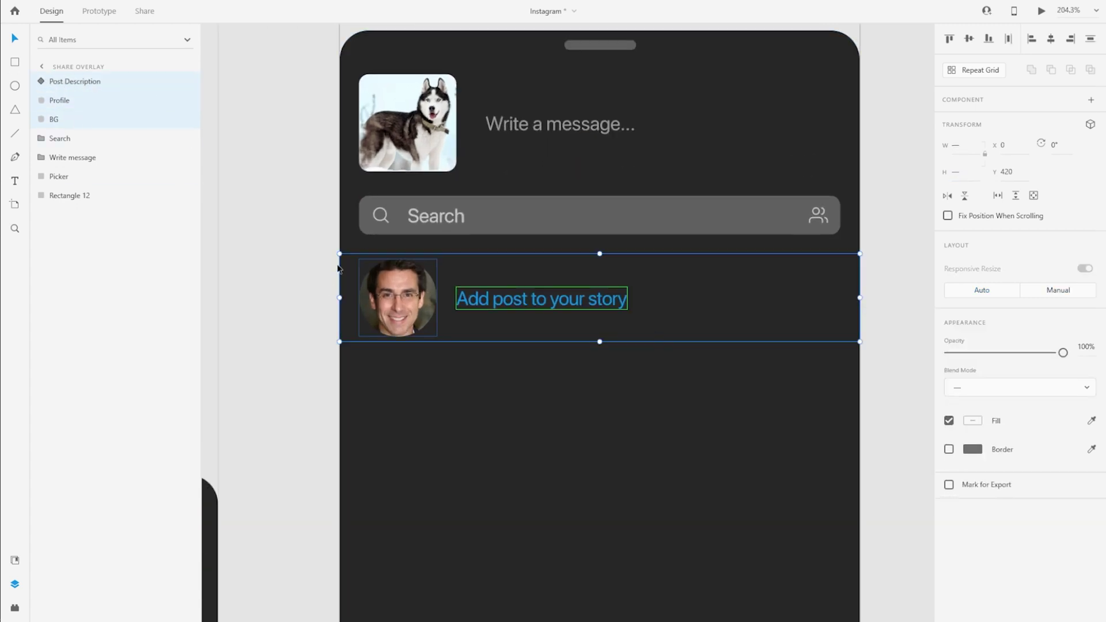
pyautogui.hotkey('ctrl', 'g')
pyautogui.write('to story')
pyautogui.press('Return')
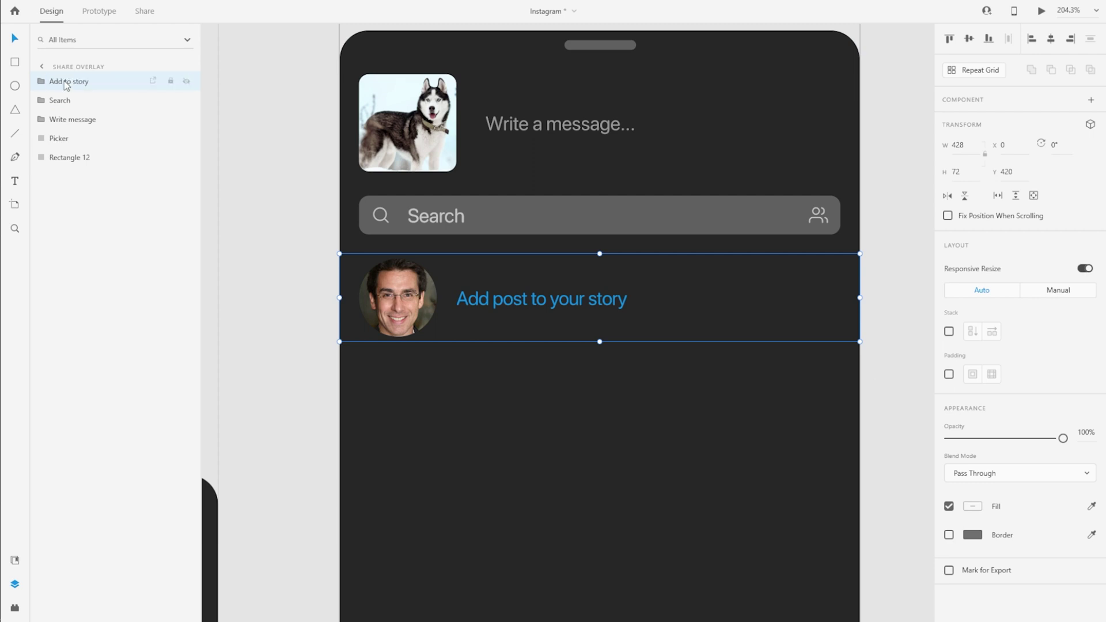
pyautogui.scroll(-2, 682, 334)
pyautogui.click(363, 350)
pyautogui.scroll(-2, 468, 340)
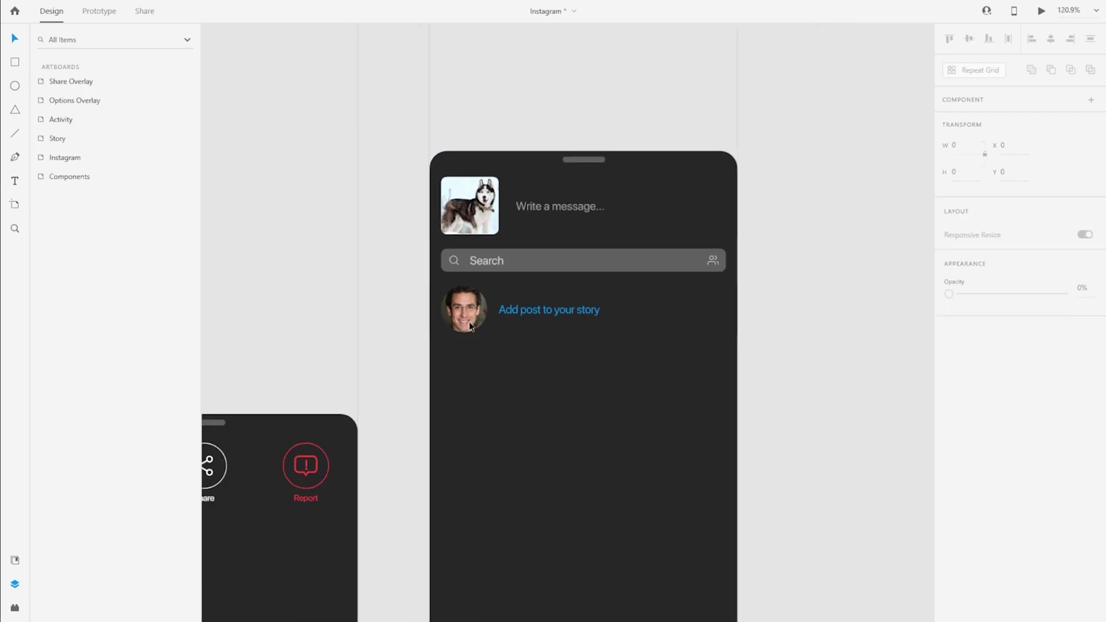
pyautogui.moveTo(399, 423); pyautogui.dragTo(428, 353)
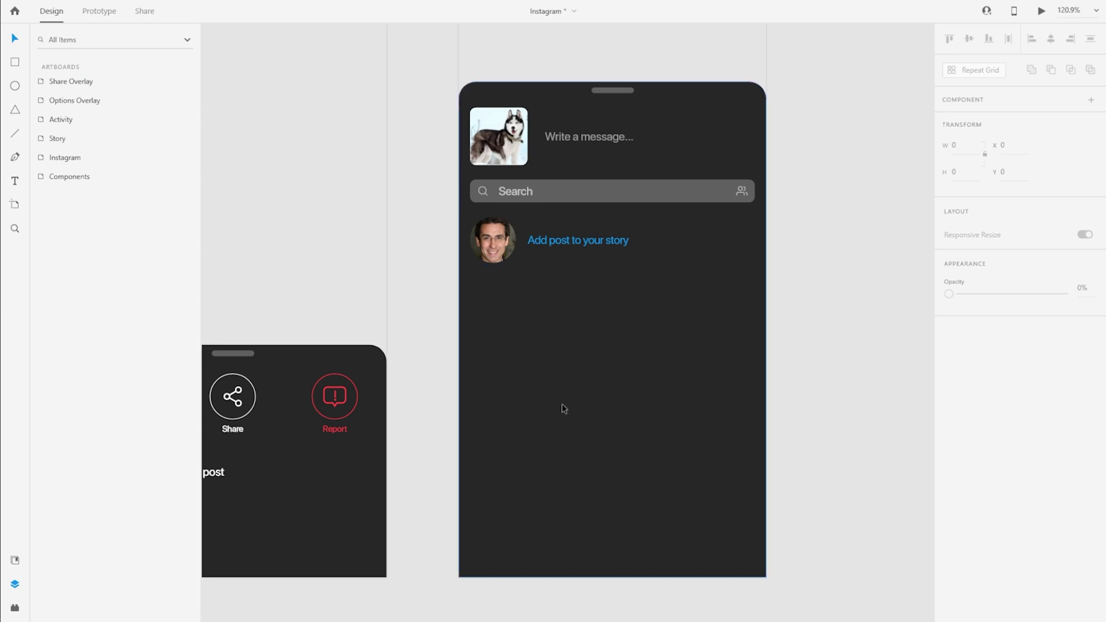
pyautogui.click(498, 254)
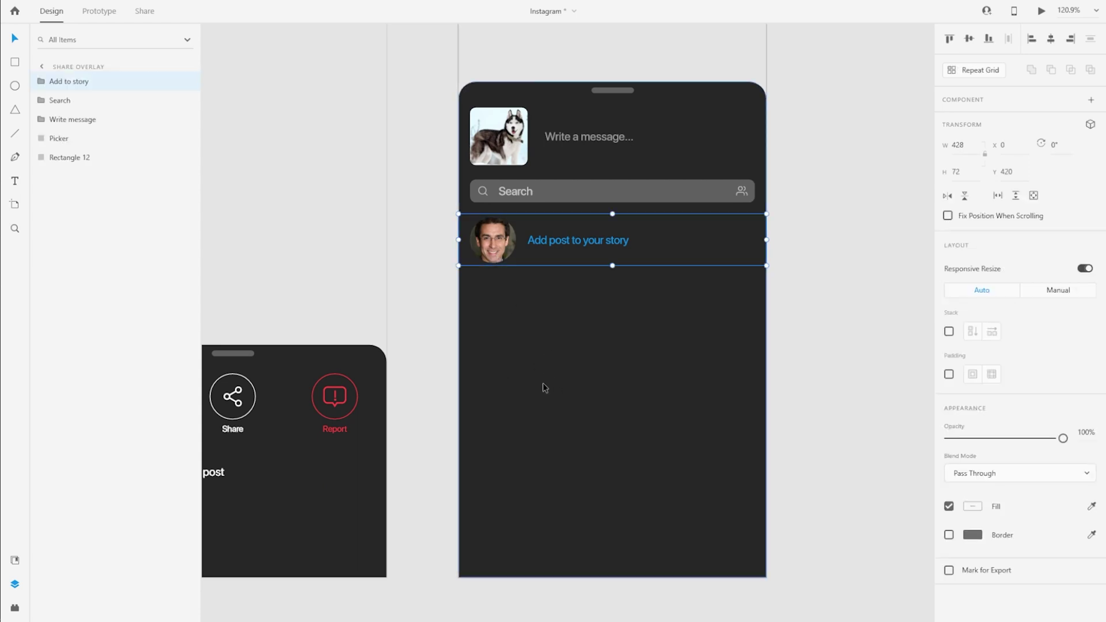
pyautogui.scroll(3, 694, 307)
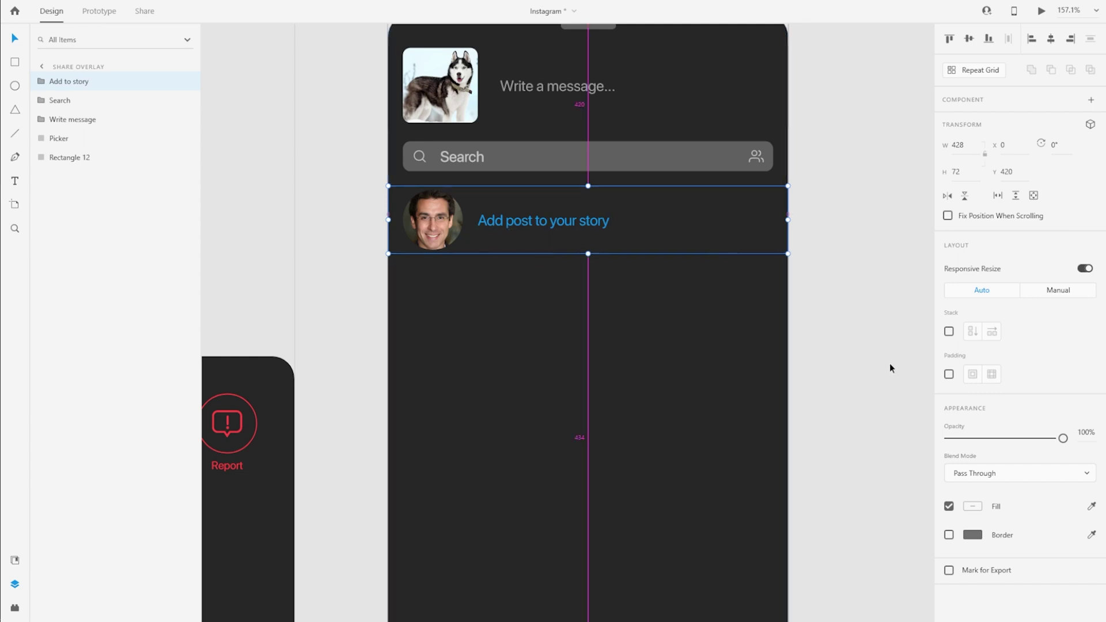
# Copy the Follow, Post, Text, Profile and BG layers inside the Item component on the Components artboard.
pyautogui.scroll(-6, 911, 368)
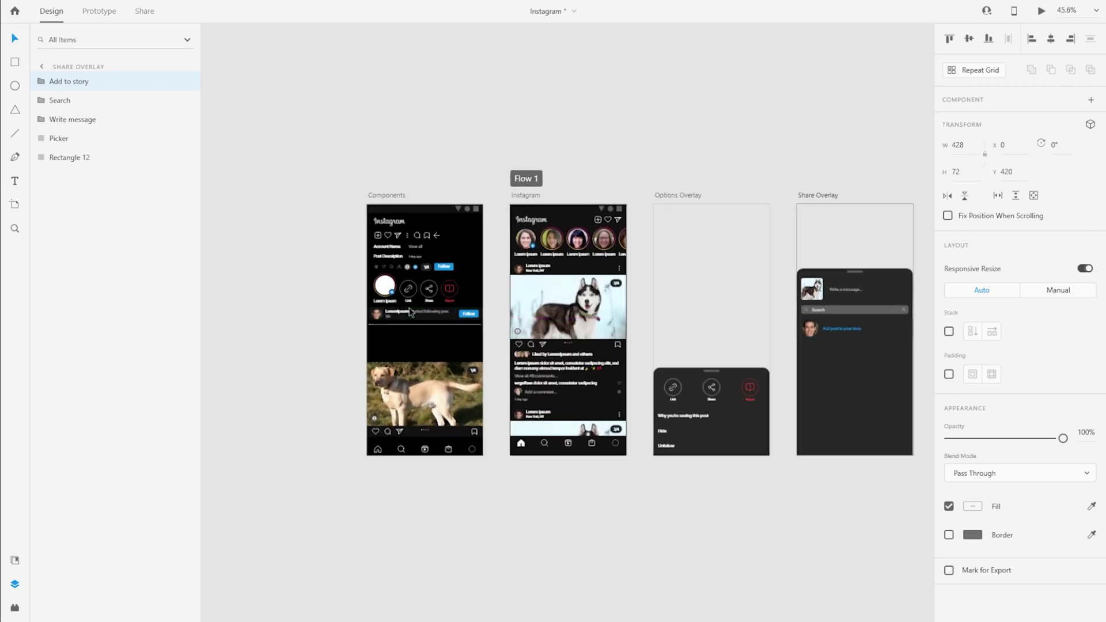
pyautogui.scroll(5, 406, 306)
pyautogui.click(372, 324)
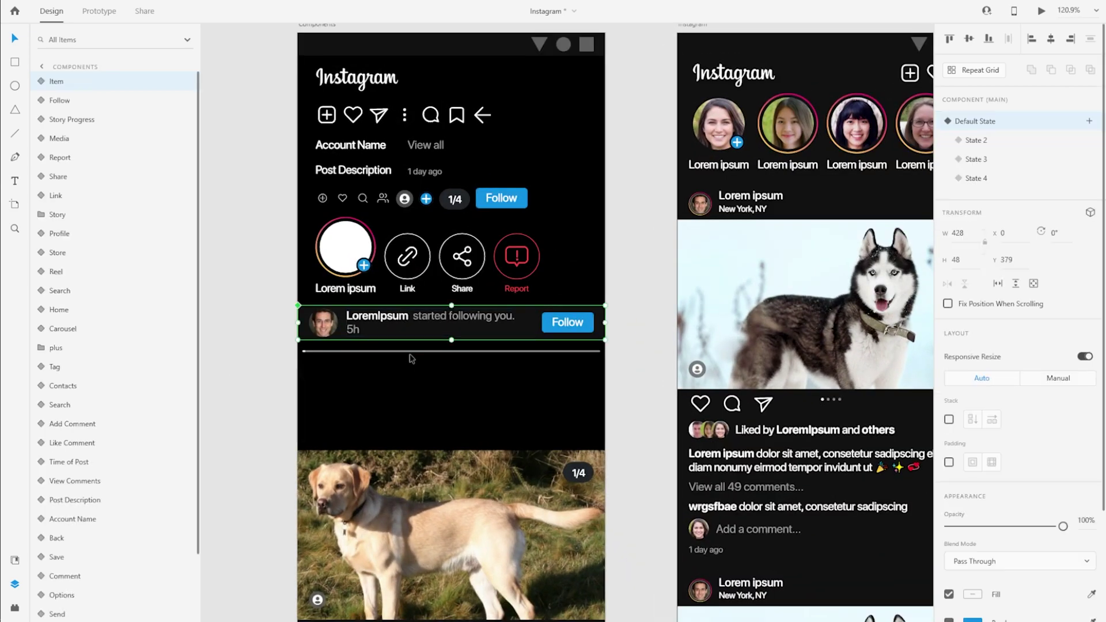
pyautogui.click(46, 86)
pyautogui.click(82, 101)
pyautogui.keyDown('shift'); pyautogui.click(113, 176); pyautogui.keyUp('shift')
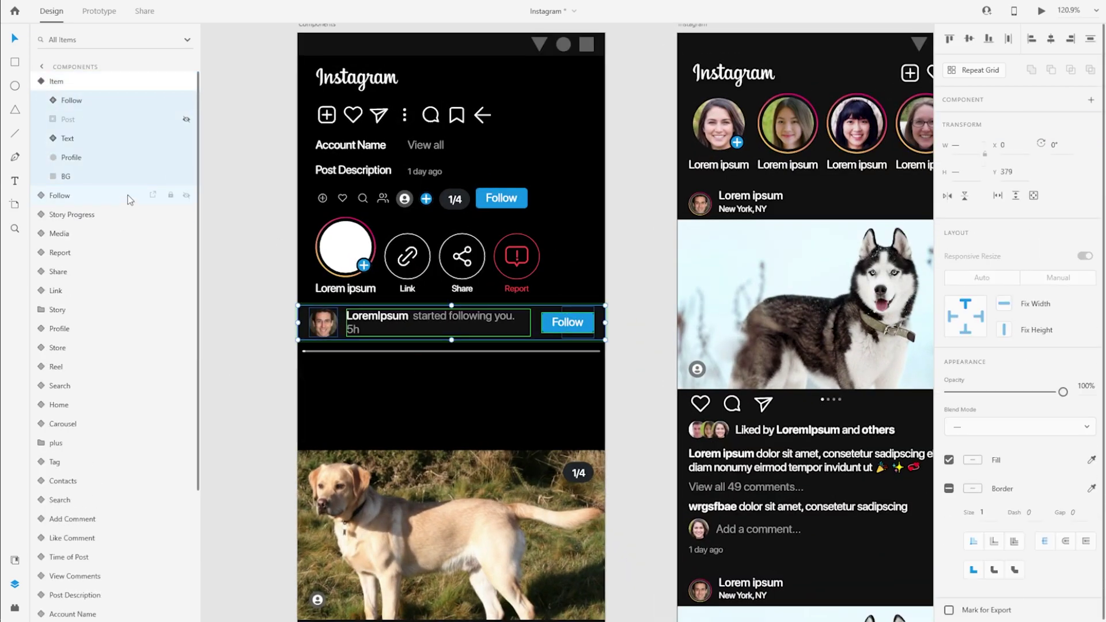
pyautogui.click(57, 86)
pyautogui.click(41, 81)
# Paste the copied item layers into the share sheet and place them directly below the "Add post to your story" row.
pyautogui.scroll(-1, 225, 278)
pyautogui.scroll(-3, 222, 275)
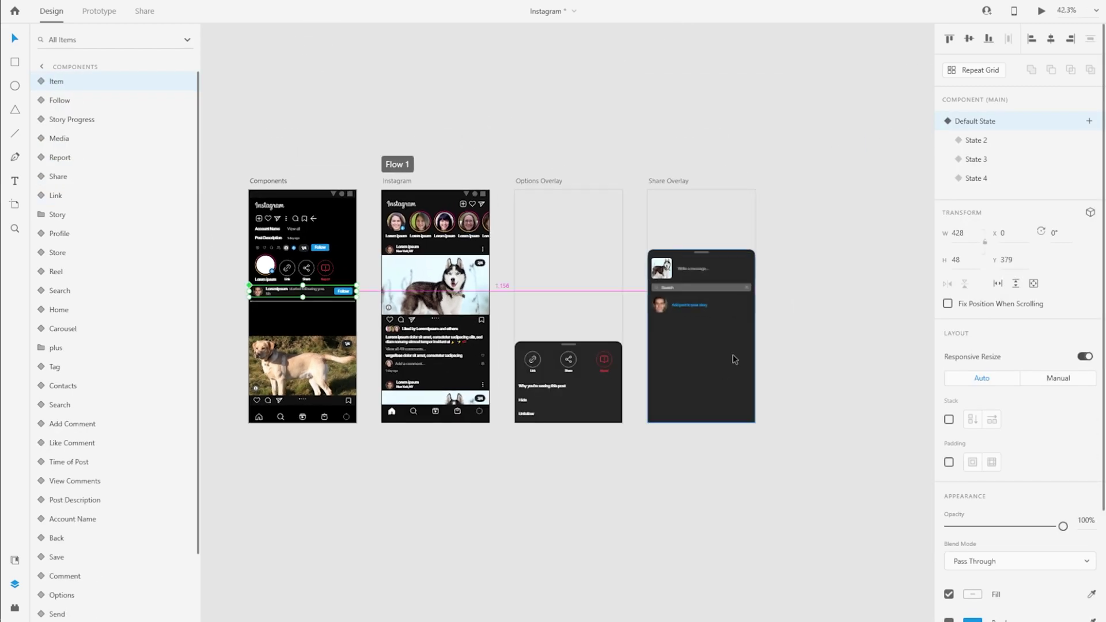
pyautogui.scroll(6, 754, 375)
pyautogui.scroll(1, 814, 214)
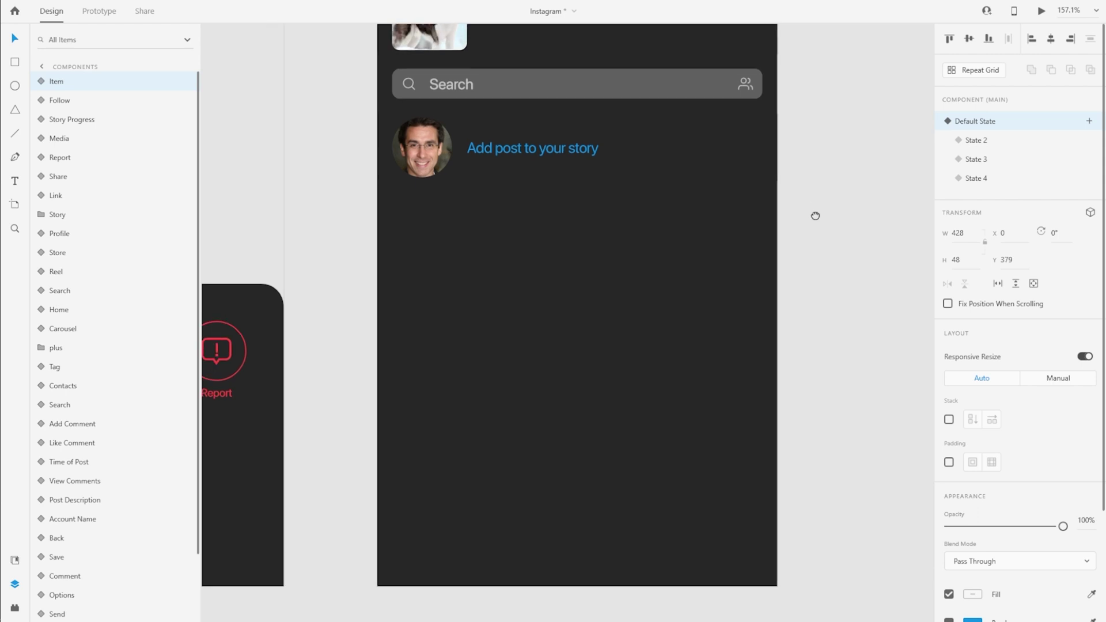
pyautogui.scroll(2, 597, 124)
pyautogui.click(558, 290)
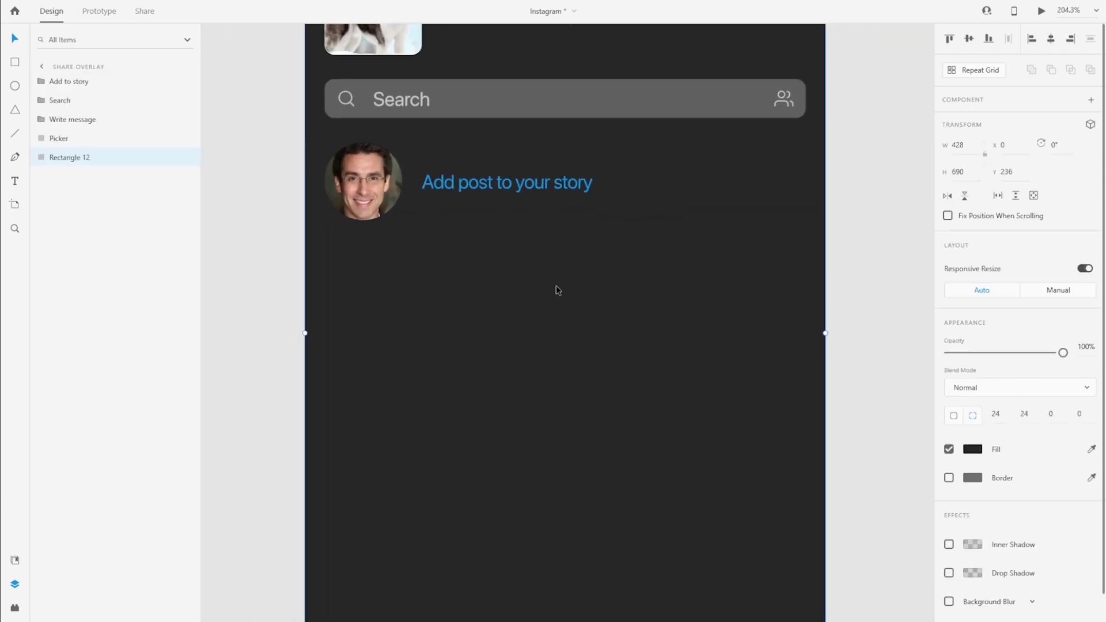
pyautogui.hotkey('ctrl', 'v')
pyautogui.moveTo(512, 131); pyautogui.dragTo(564, 312)
# Match the fill of the pasted BG rectangle to the share sheet's dark colour.
pyautogui.click(75, 156)
pyautogui.click(1092, 502)
pyautogui.click(576, 346)
# Enlarge the pasted row's profile picture to 64 × 64.
pyautogui.click(350, 274)
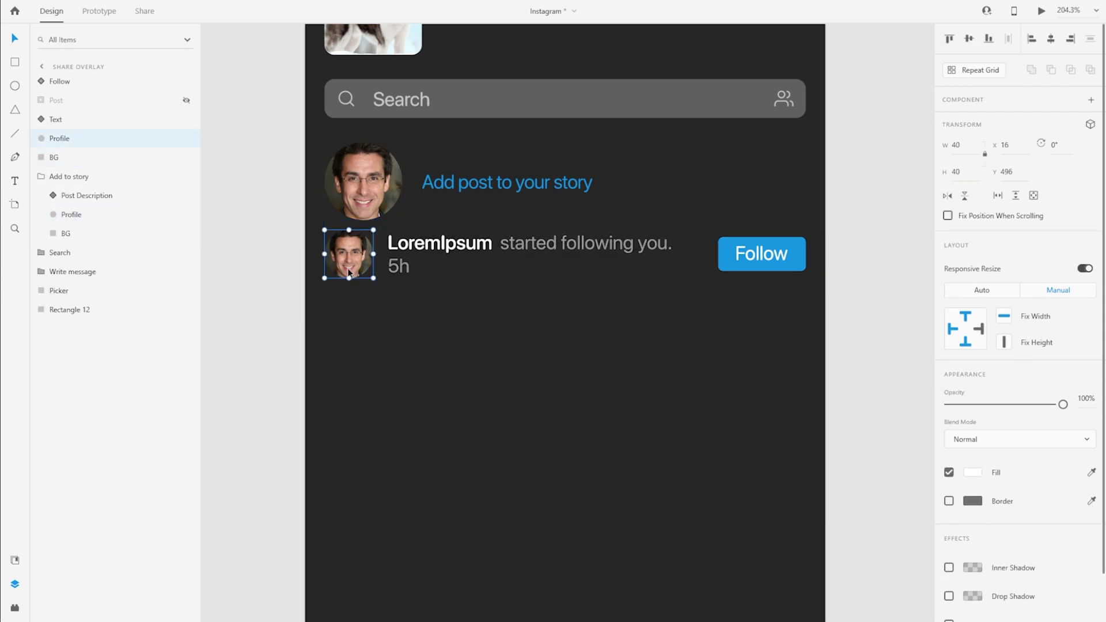
pyautogui.click(961, 146)
pyautogui.write('64')
pyautogui.press('Return')
# Move the pasted row's text to X 96 and centre it and the Follow button vertically with the profile picture.
pyautogui.moveTo(476, 249); pyautogui.dragTo(498, 266)
pyautogui.moveTo(780, 260); pyautogui.dragTo(780, 275)
pyautogui.click(363, 270)
pyautogui.click(512, 263)
pyautogui.hotkey('shift', 'Right')
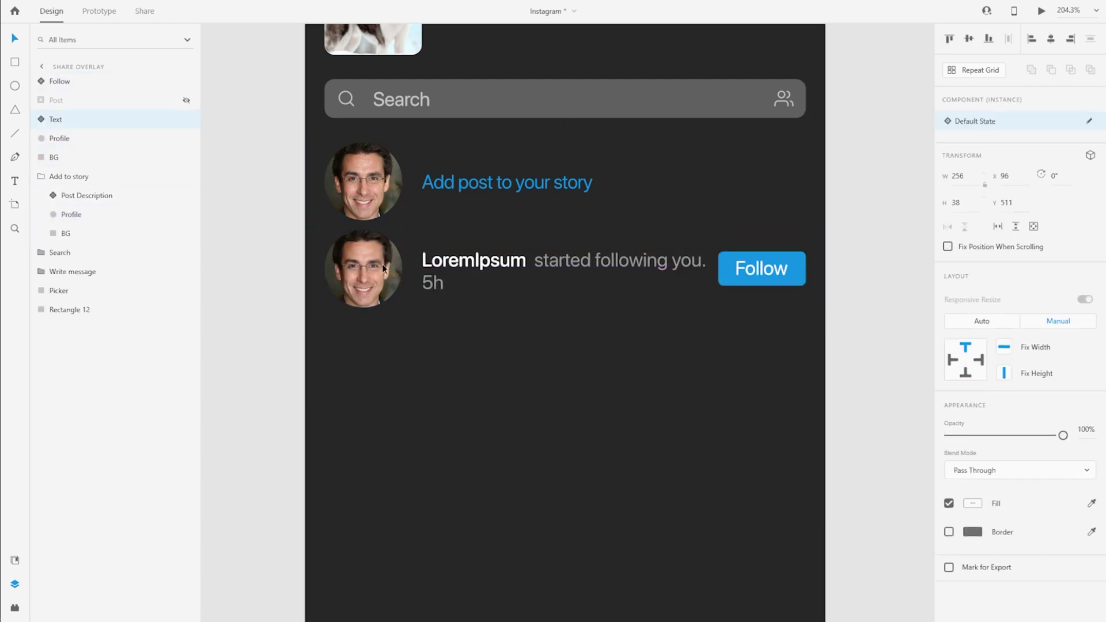
# Change the row's text to "Lorem Ipsum" with "utdyfhdbgvfx" as the second line.
pyautogui.doubleClick(513, 263)
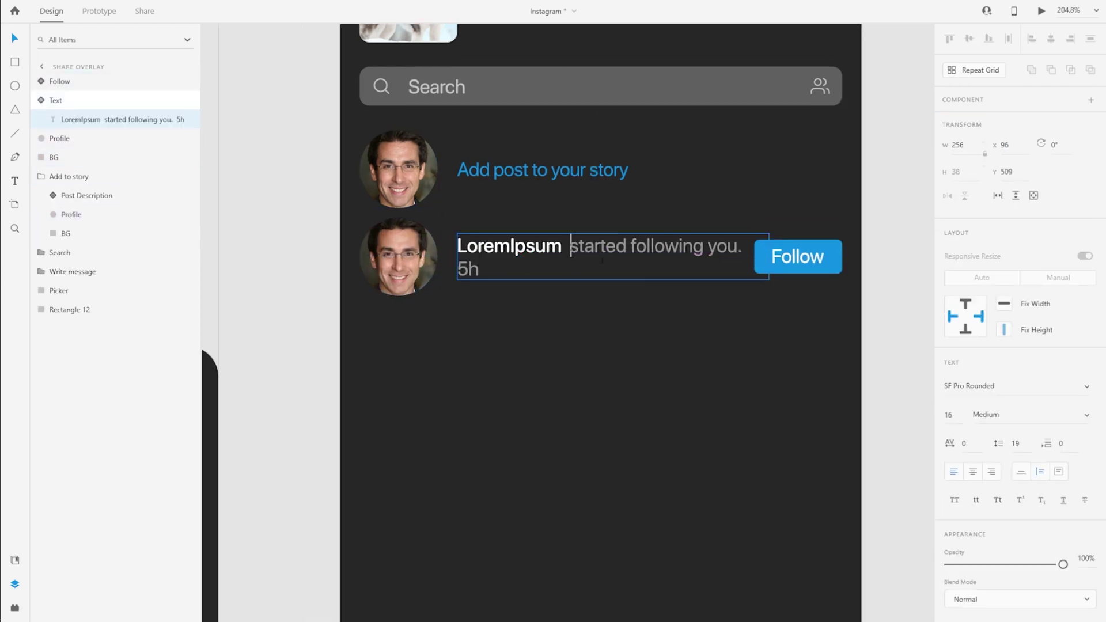
pyautogui.press('BackSpace')
pyautogui.moveTo(570, 247); pyautogui.dragTo(802, 256)
pyautogui.press('BackSpace')
pyautogui.doubleClick(467, 269)
pyautogui.write('utdyfhdbgvfx')
pyautogui.click(510, 246)
pyautogui.press('Escape')
# Change the Follow button's label to "Send" in its default state.
pyautogui.click(835, 266)
pyautogui.doubleClick(799, 260)
pyautogui.doubleClick(798, 261)
pyautogui.doubleClick(797, 261)
pyautogui.write('Send')
pyautogui.press('Escape')
pyautogui.press('Escape')
pyautogui.press('Escape')
# Change the label in the button's second state to "Undo".
pyautogui.click(995, 140)
pyautogui.click(1002, 122)
pyautogui.click(995, 140)
pyautogui.click(64, 101)
pyautogui.doubleClick(65, 119)
pyautogui.write('Undo')
pyautogui.press('Escape')
pyautogui.press('Escape')
pyautogui.press('Escape')
# Narrow the Undo button to the Send button's width, centre its label, and switch back to Default State.
pyautogui.click(82, 215)
pyautogui.click(82, 122)
pyautogui.moveTo(745, 257); pyautogui.dragTo(754, 256)
pyautogui.moveTo(775, 259); pyautogui.dragTo(797, 260)
pyautogui.press('Escape')
pyautogui.click(984, 121)
# Group the contact row's button, text, profile picture and background, and name the group Share.
pyautogui.press('alt')
pyautogui.click(523, 278)
pyautogui.click(408, 264)
pyautogui.click(483, 254)
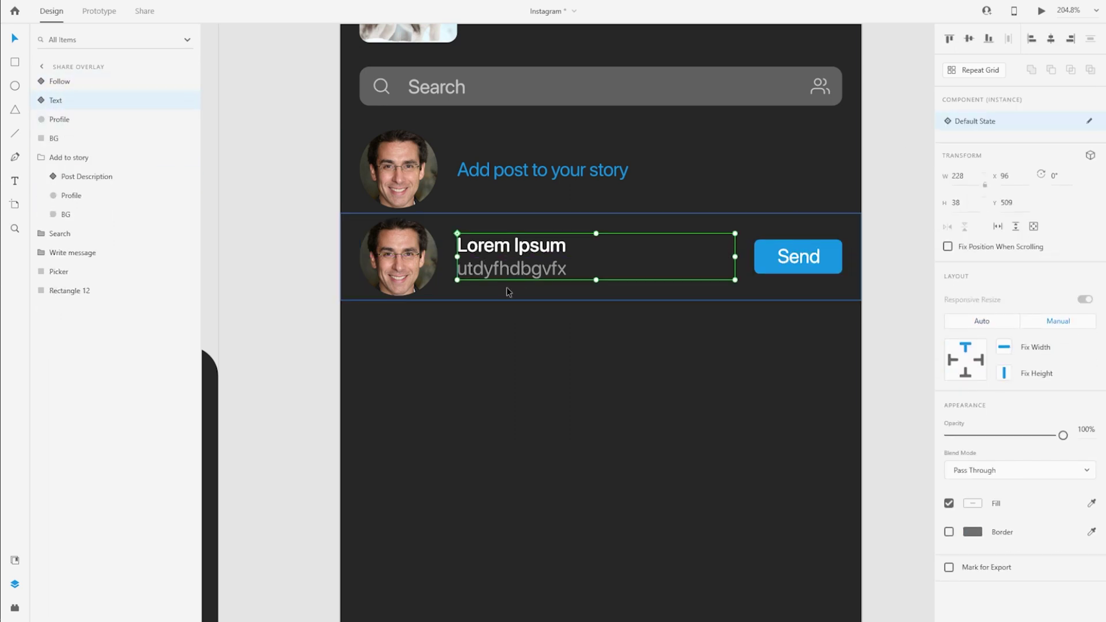
pyautogui.click(812, 268)
pyautogui.keyDown('shift'); pyautogui.click(525, 272); pyautogui.keyUp('shift')
pyautogui.keyDown('shift'); pyautogui.click(408, 264); pyautogui.keyUp('shift')
pyautogui.keyDown('shift'); pyautogui.click(531, 290); pyautogui.keyUp('shift')
pyautogui.hotkey('ctrl', 'g')
pyautogui.doubleClick(60, 81)
pyautogui.write('Share')
pyautogui.press('Return')
# Turn the Share group into a vertical repeat grid running past the artboard's lower edge, with no gap between rows.
pyautogui.hotkey('ctrl', '-')
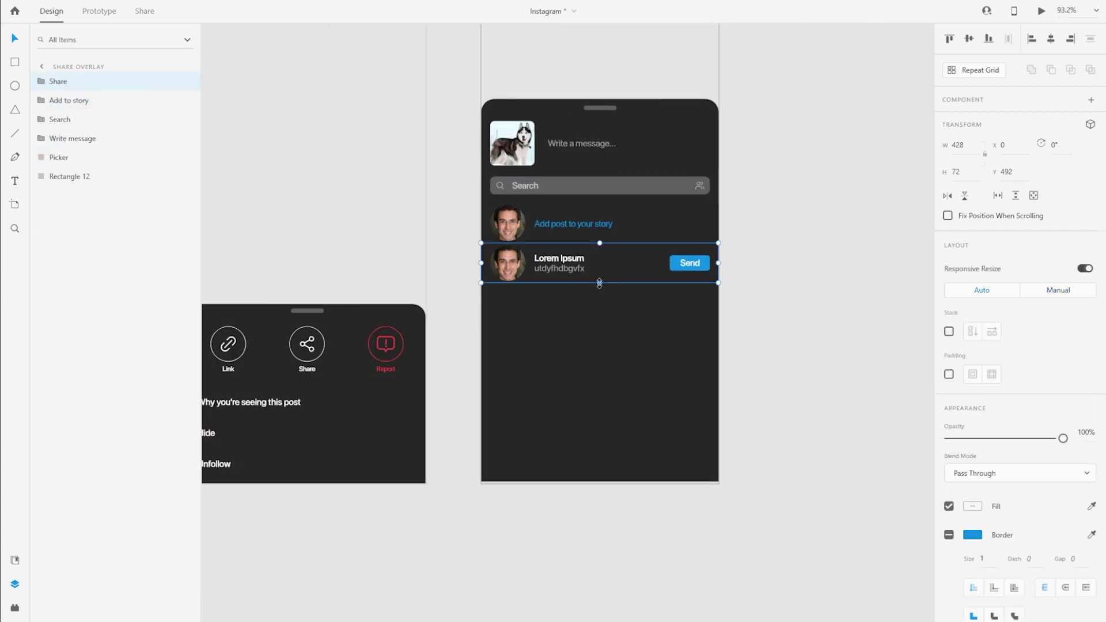
pyautogui.hotkey('ctrl', 'r')
pyautogui.moveTo(600, 287); pyautogui.dragTo(646, 592)
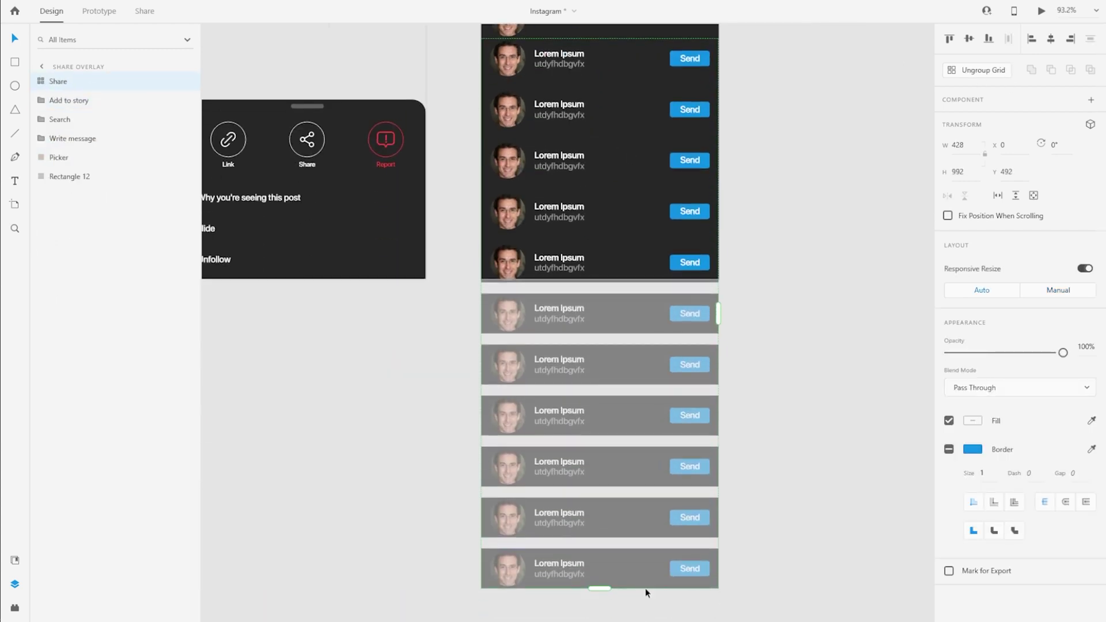
pyautogui.scroll(2, 571, 182)
pyautogui.moveTo(570, 194); pyautogui.dragTo(578, 183)
# Make the Share grid and Add to story group a vertical scroll group and name it Options.
pyautogui.click(88, 104)
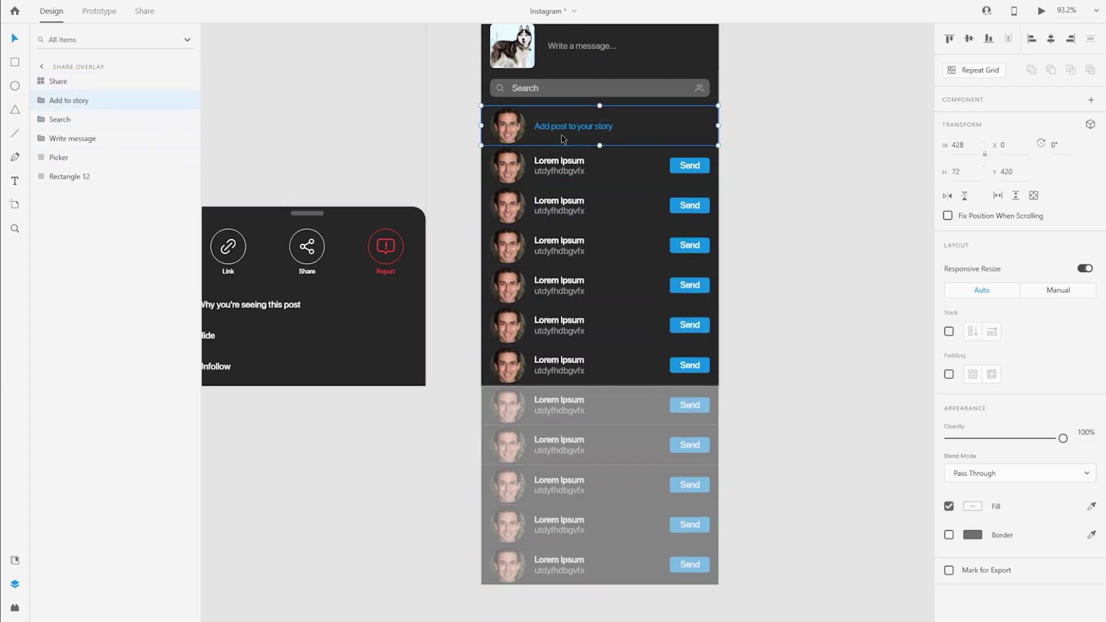
pyautogui.keyDown('shift'); pyautogui.click(81, 86); pyautogui.keyUp('shift')
pyautogui.scroll(2, 689, 234)
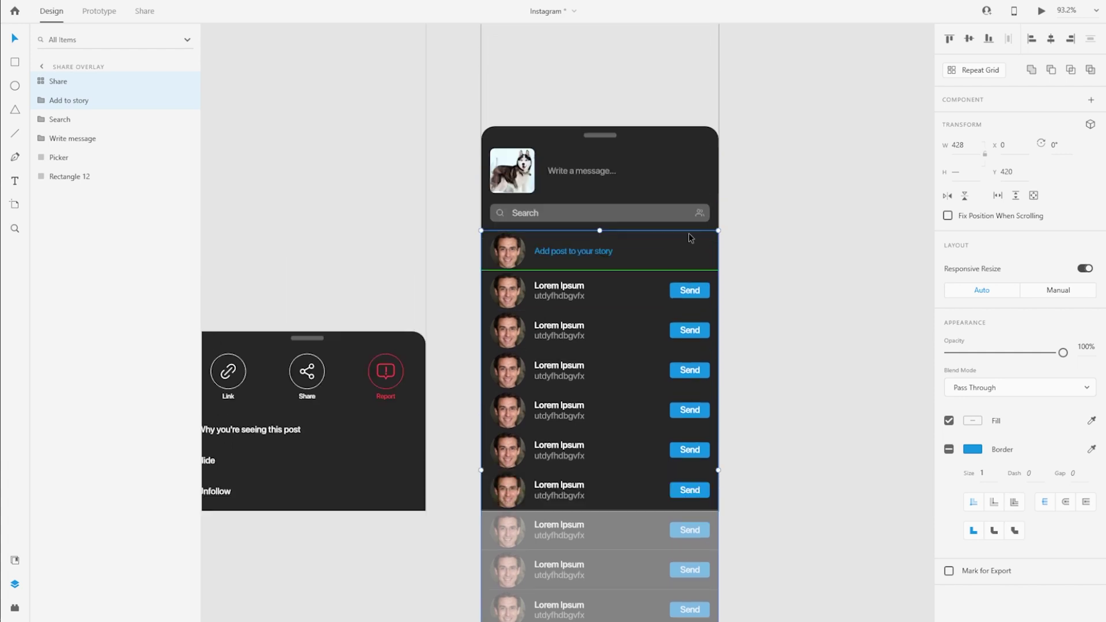
pyautogui.click(1017, 198)
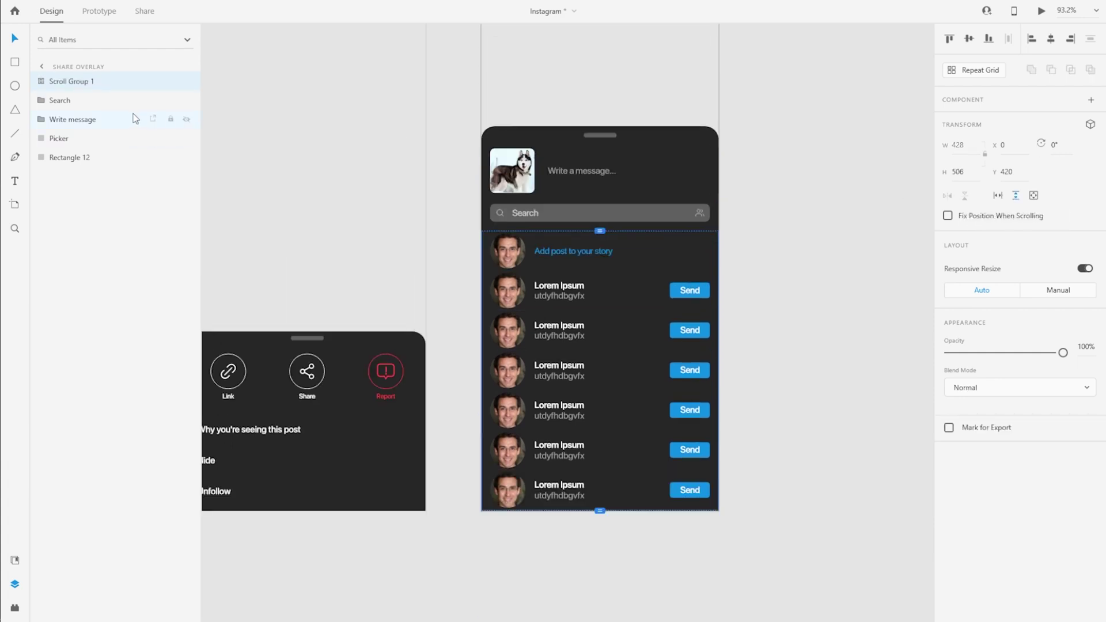
pyautogui.doubleClick(78, 82)
pyautogui.write('Options')
pyautogui.press('Return')
pyautogui.click(753, 301)
# Preview the Share Overlay artboard and test the contact list's scrolling and three of its Send buttons.
pyautogui.scroll(-5, 876, 319)
pyautogui.scroll(-2, 881, 323)
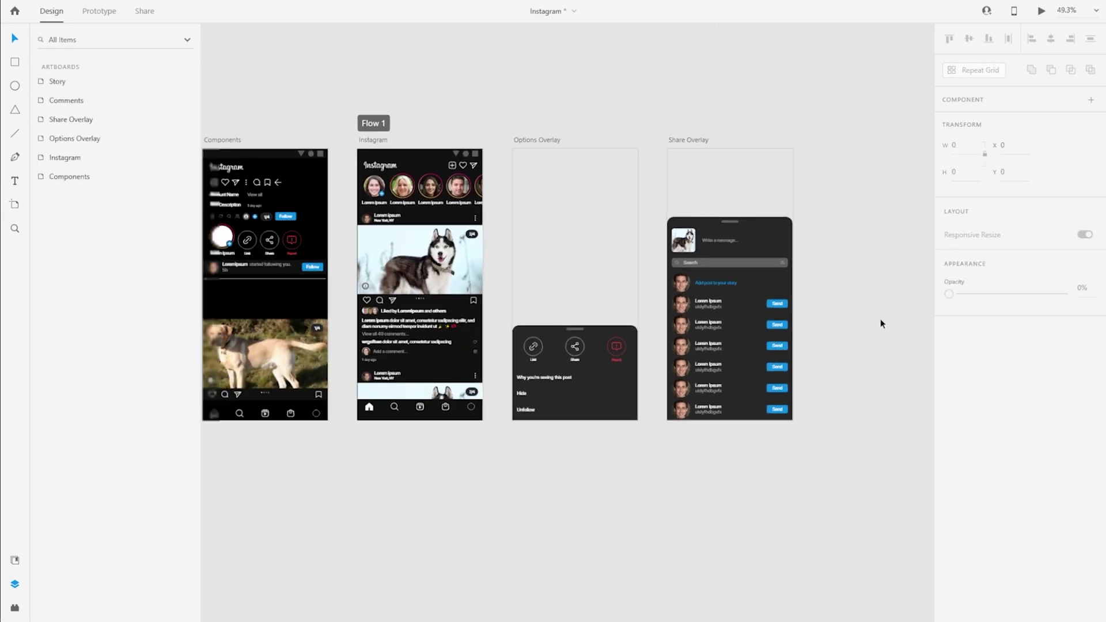
pyautogui.moveTo(621, 127); pyautogui.dragTo(570, 128)
pyautogui.scroll(2, 844, 366)
pyautogui.click(770, 137)
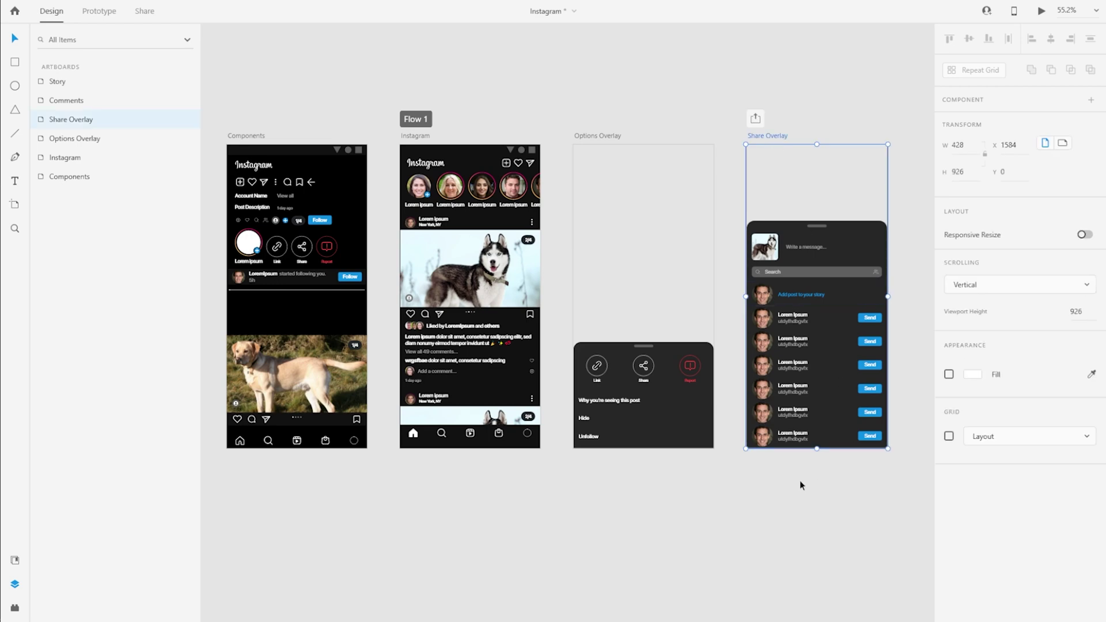
pyautogui.hotkey('ctrl', 'Return')
pyautogui.moveTo(144, 29); pyautogui.dragTo(656, 19)
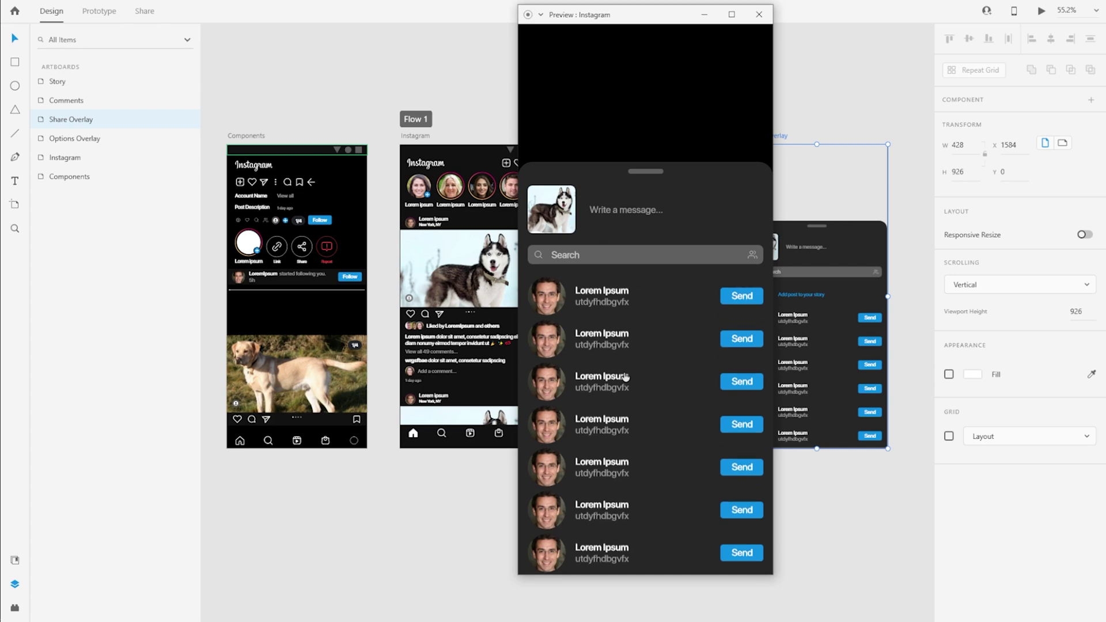
pyautogui.click(749, 386)
pyautogui.click(740, 429)
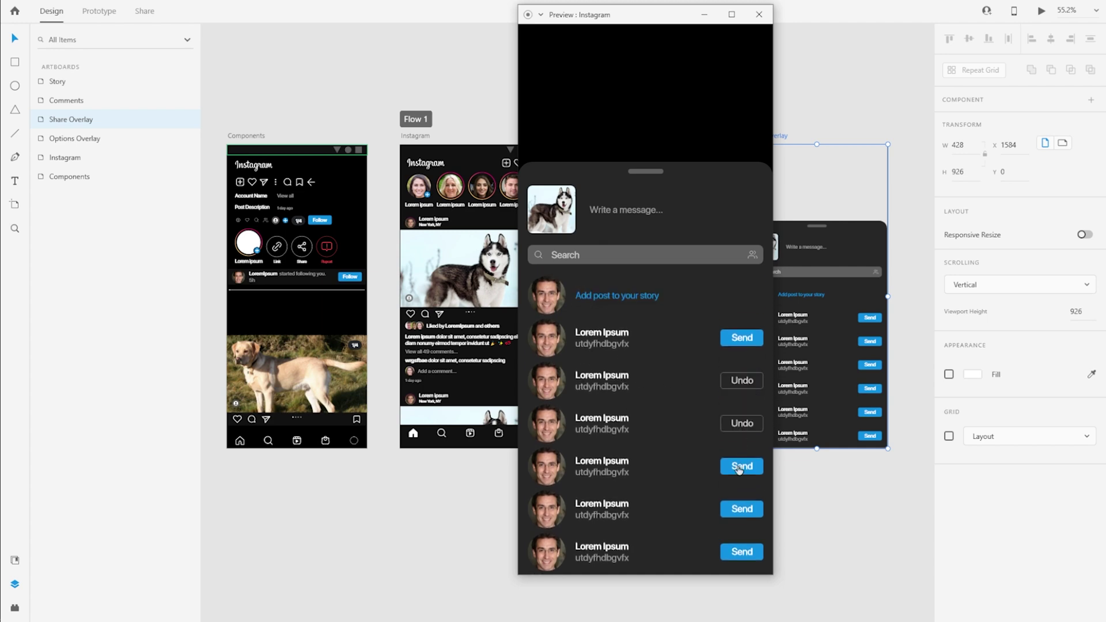
pyautogui.click(740, 467)
pyautogui.click(758, 15)
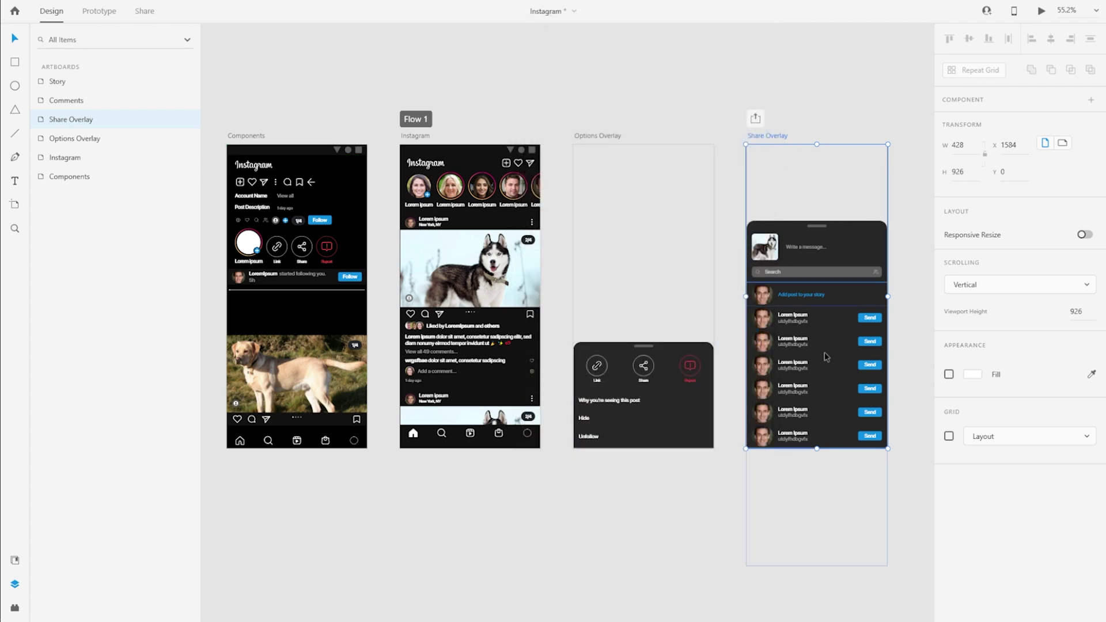
# Fill the Share grid's profile pictures with random faces from ThisPersonDoesNotExist using the UI Faces plugin.
pyautogui.click(825, 358)
pyautogui.click(903, 365)
pyautogui.scroll(5, 884, 415)
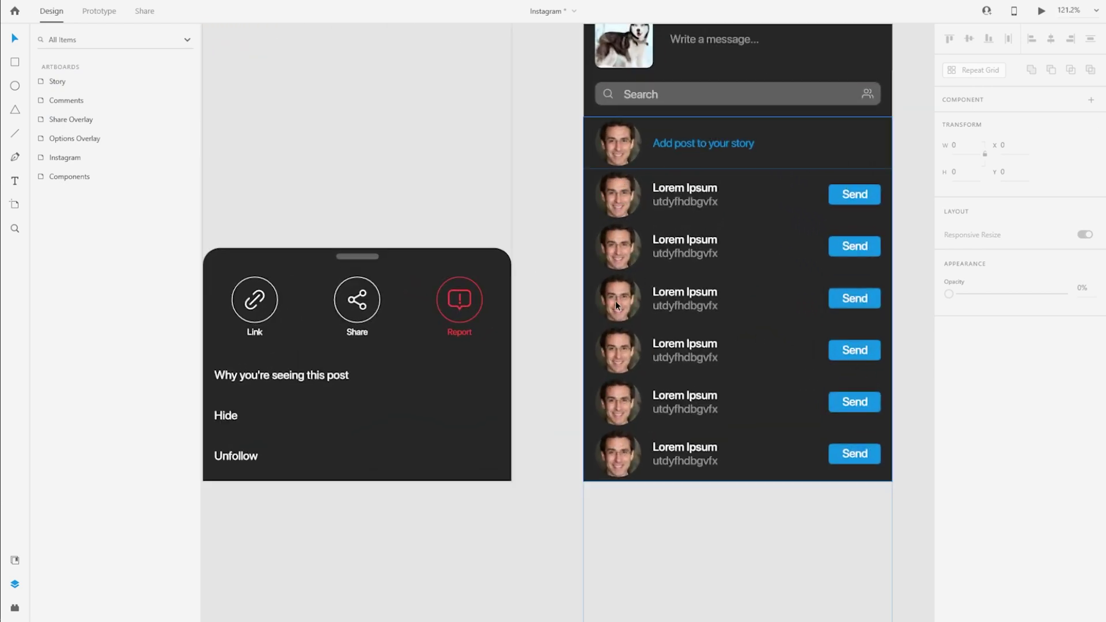
pyautogui.click(644, 360)
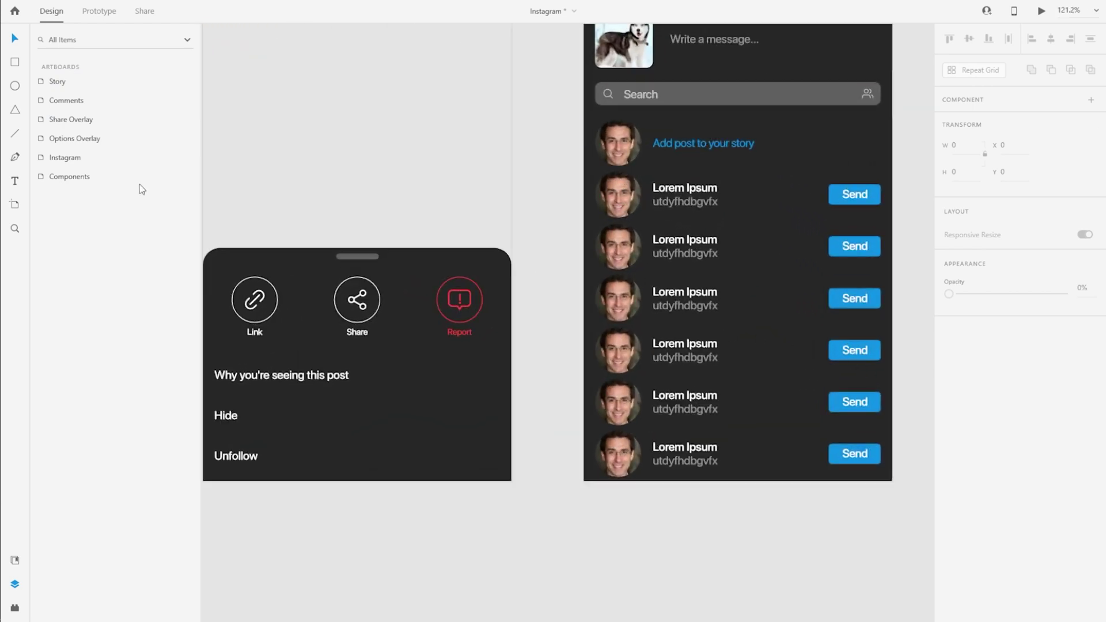
pyautogui.doubleClick(70, 103)
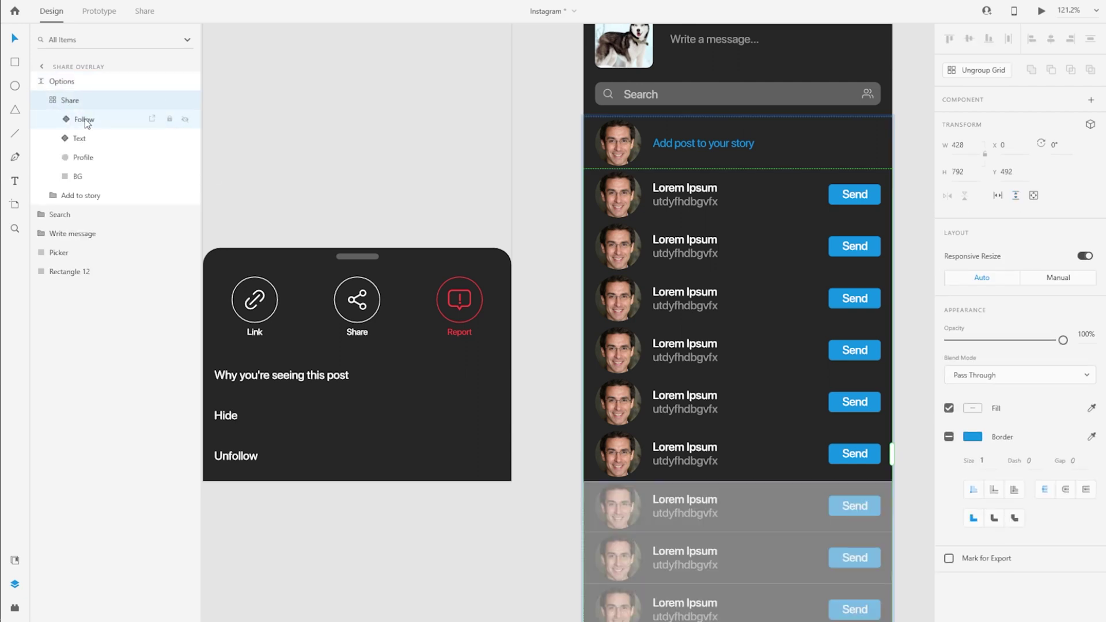
pyautogui.click(82, 157)
pyautogui.click(129, 1)
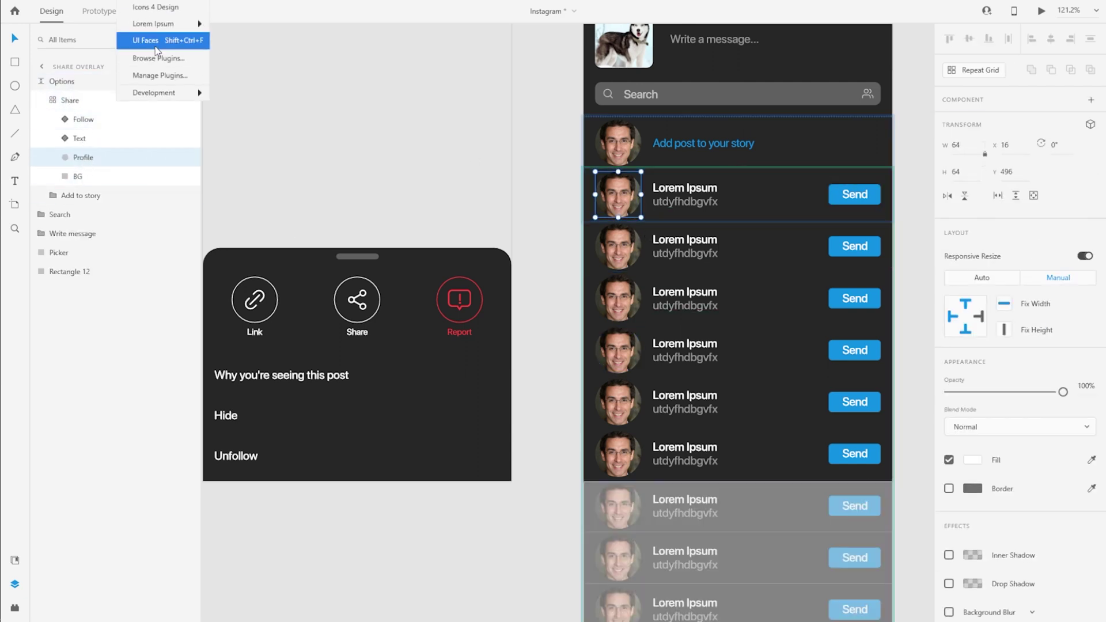
pyautogui.click(166, 44)
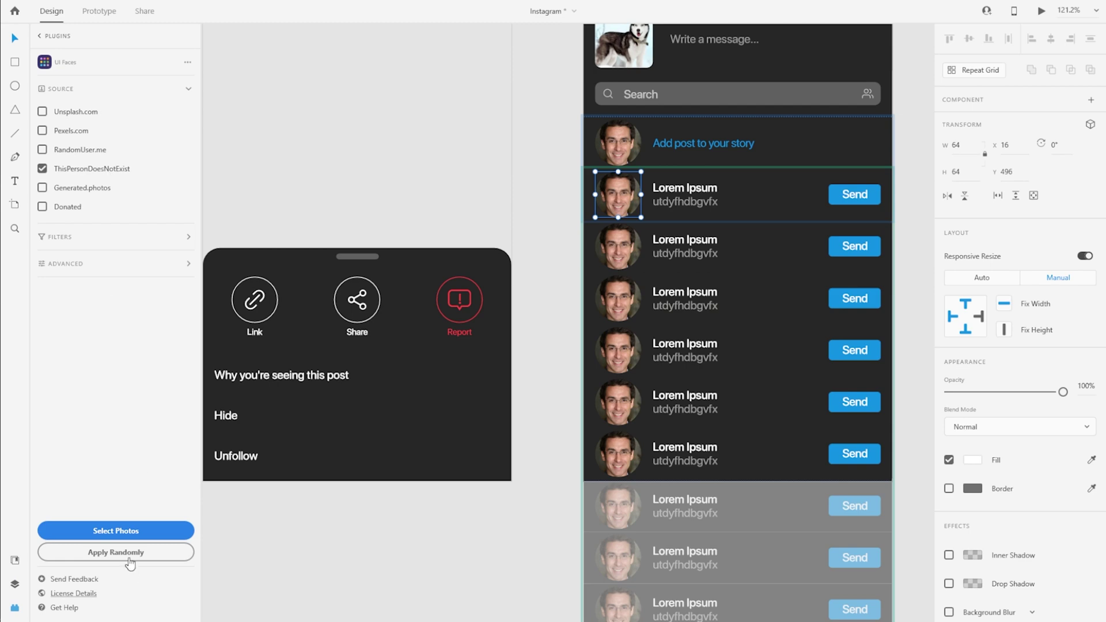
pyautogui.click(115, 530)
pyautogui.click(267, 227)
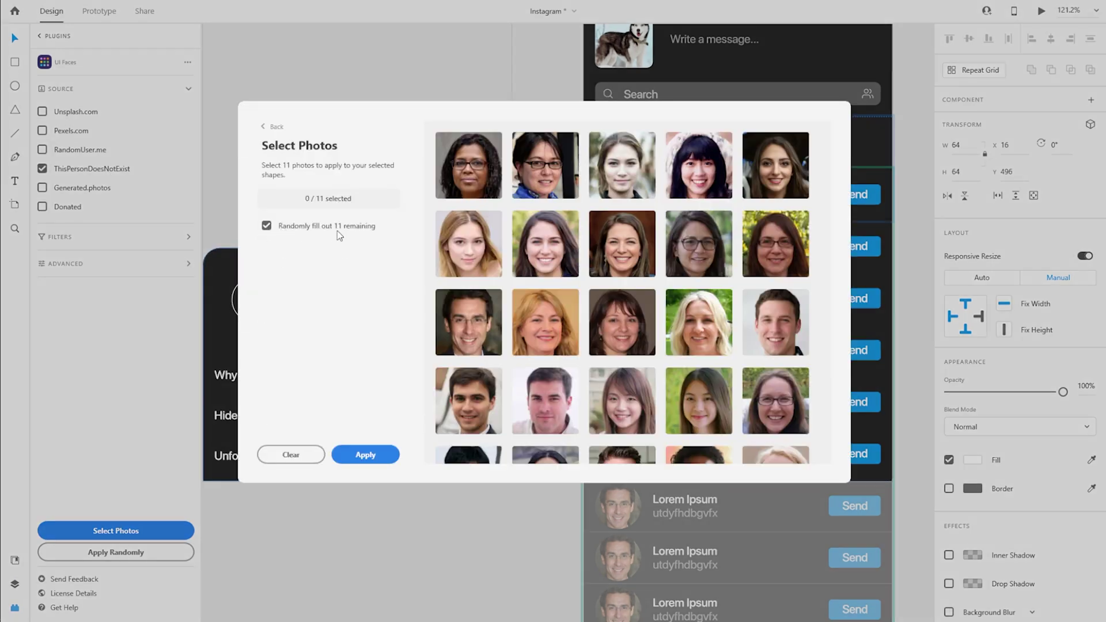
pyautogui.click(355, 456)
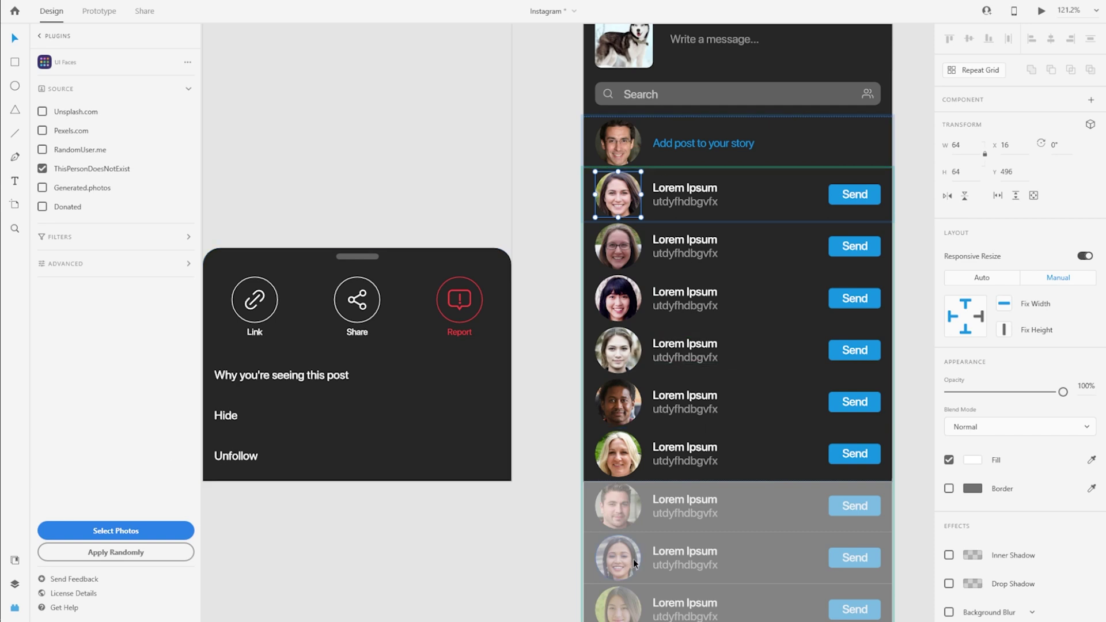
pyautogui.click(56, 38)
pyautogui.hotkey('ctrl', 'y')
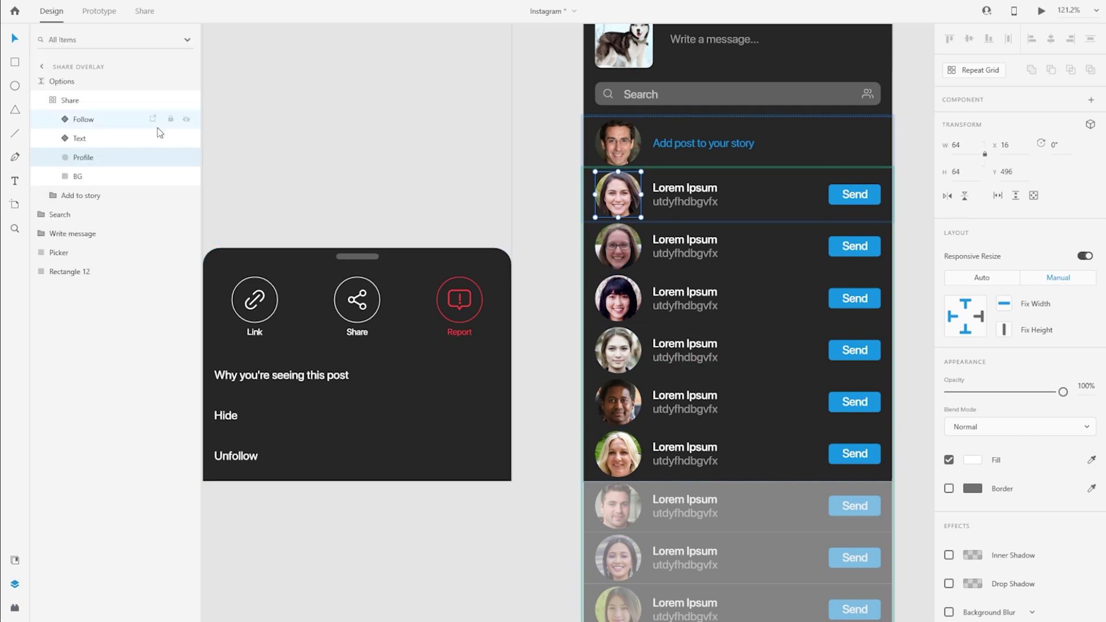
# Link the Send component on the Components artboard to the Share Overlay artboard with a Tap trigger.
pyautogui.click(68, 101)
pyautogui.click(534, 254)
pyautogui.scroll(-4, 535, 254)
pyautogui.moveTo(637, 111); pyautogui.dragTo(630, 112)
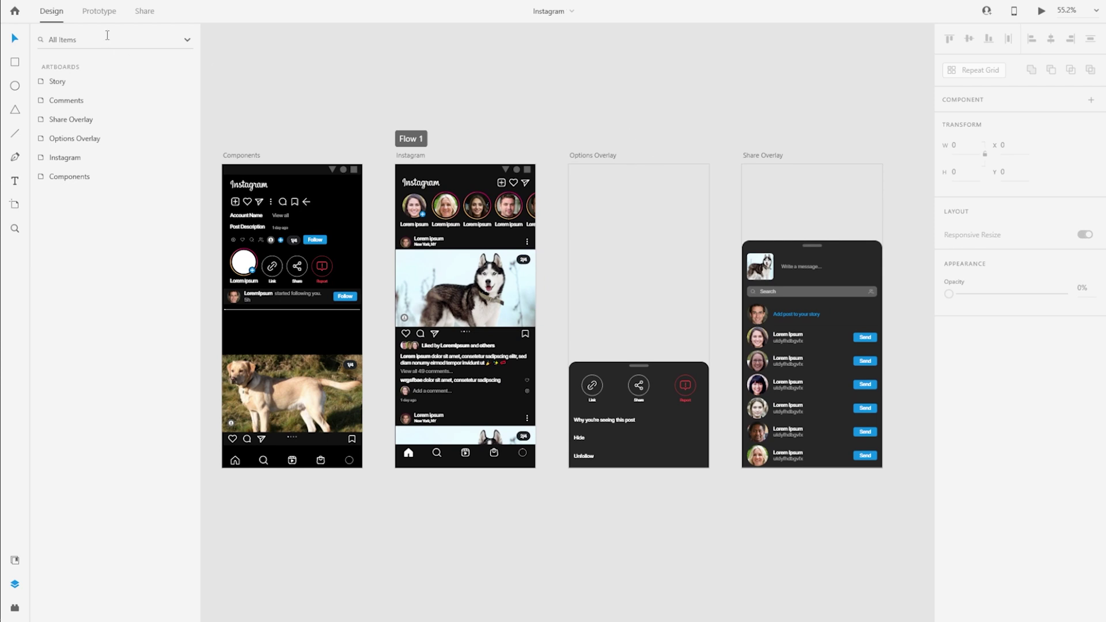
pyautogui.click(99, 12)
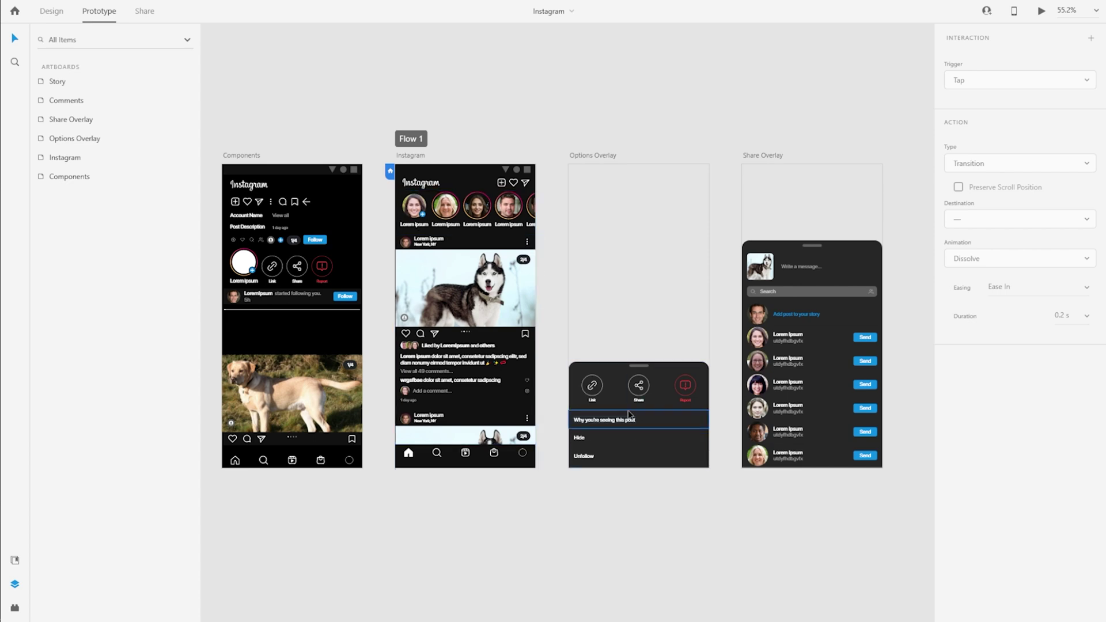
pyautogui.scroll(3, 227, 212)
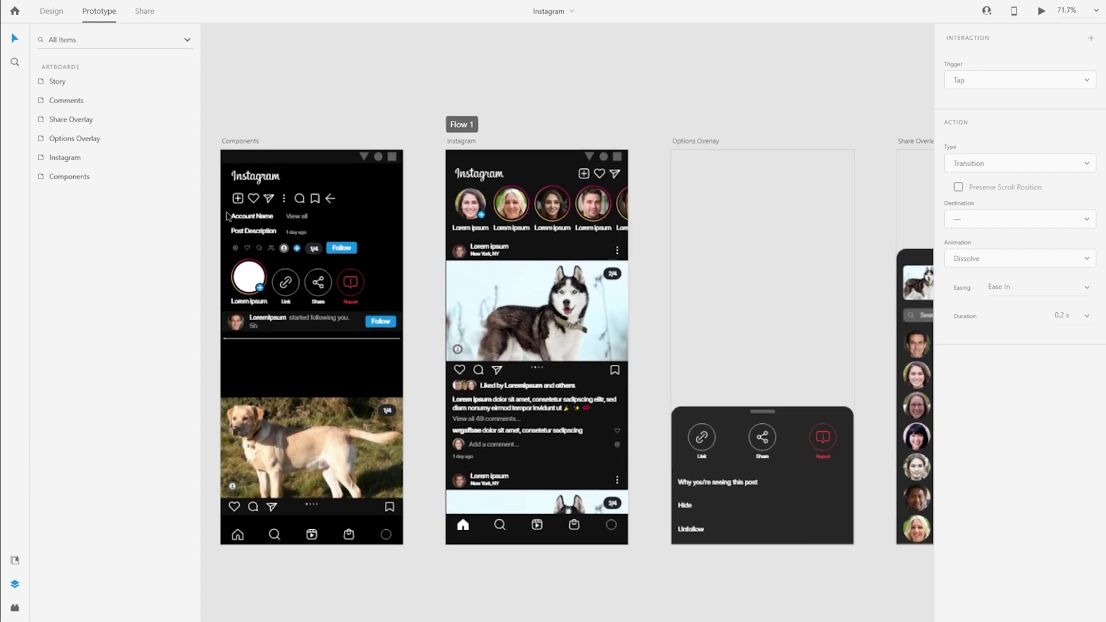
pyautogui.scroll(1, 547, 107)
pyautogui.click(273, 215)
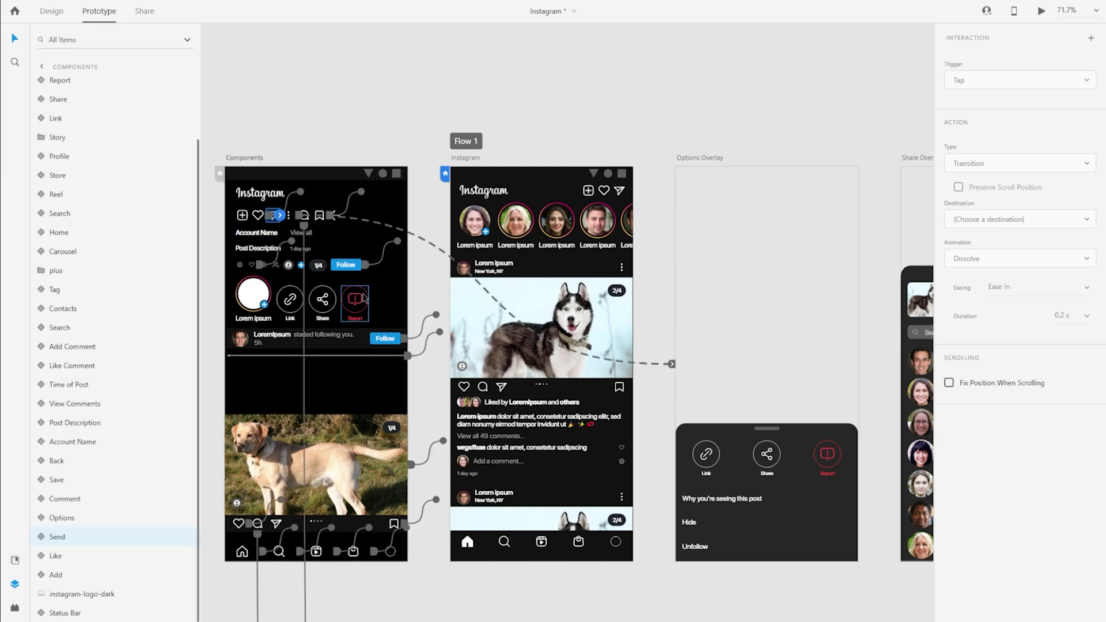
pyautogui.moveTo(662, 106); pyautogui.dragTo(610, 87)
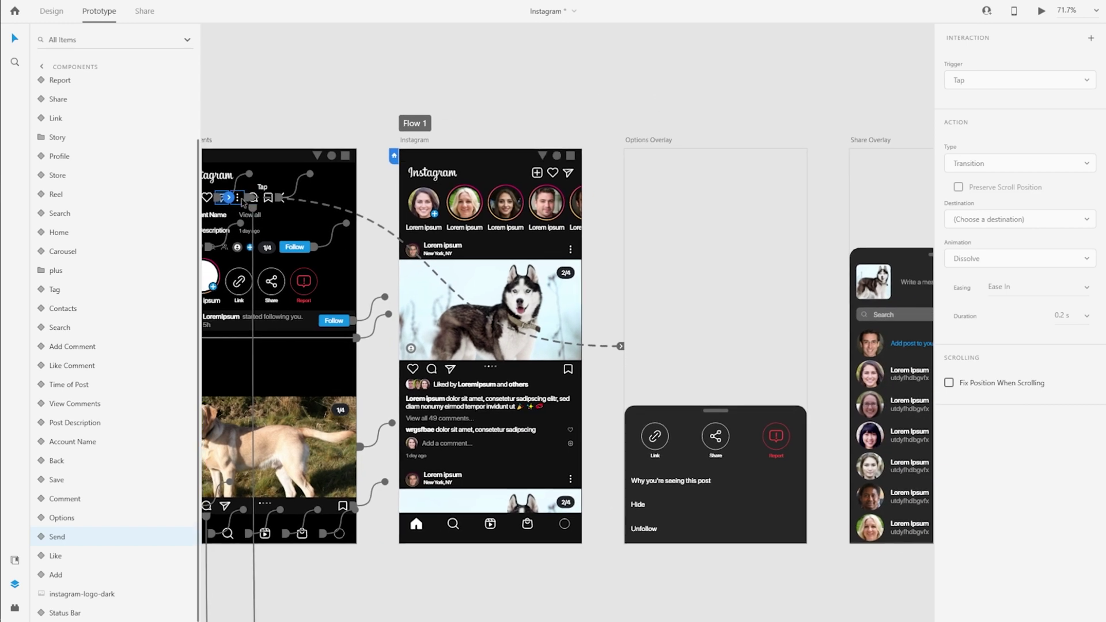
pyautogui.moveTo(236, 198); pyautogui.dragTo(812, 349)
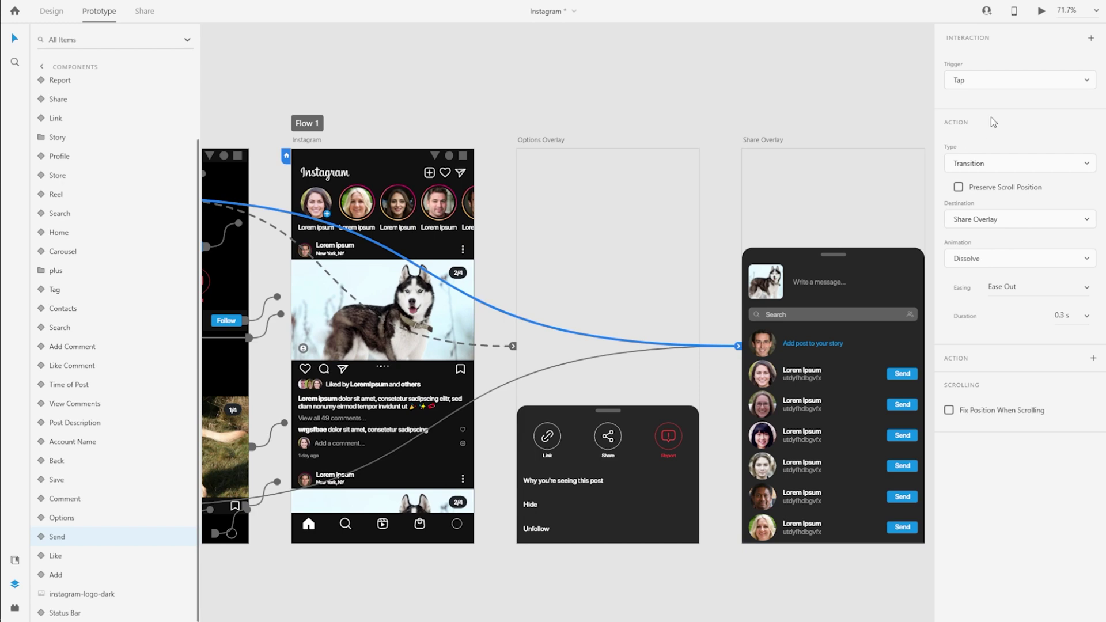
# Make the Send component's interaction an Overlay action and give it a Slide Up animation.
pyautogui.click(1002, 167)
pyautogui.click(963, 186)
pyautogui.click(1018, 247)
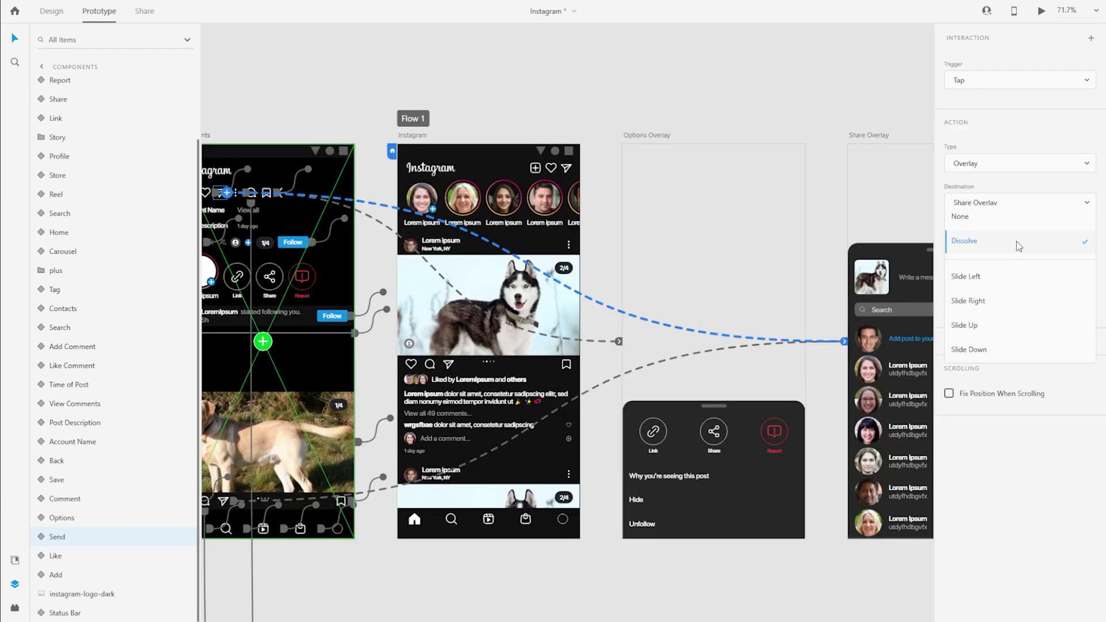
pyautogui.click(1000, 326)
pyautogui.click(1086, 272)
pyautogui.click(1037, 321)
pyautogui.click(1067, 300)
pyautogui.click(1062, 300)
pyautogui.click(783, 103)
pyautogui.moveTo(744, 104); pyautogui.dragTo(884, 108)
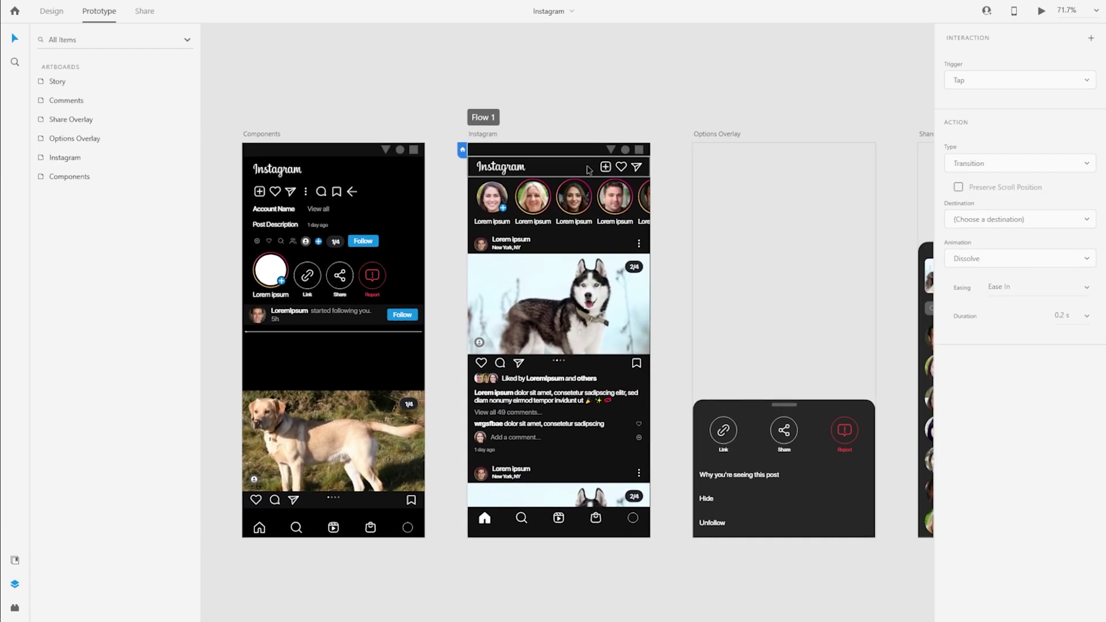
# Preview Flow 1, open the share sheet from a post, and test its contact list scrolling and four Send buttons.
pyautogui.click(497, 120)
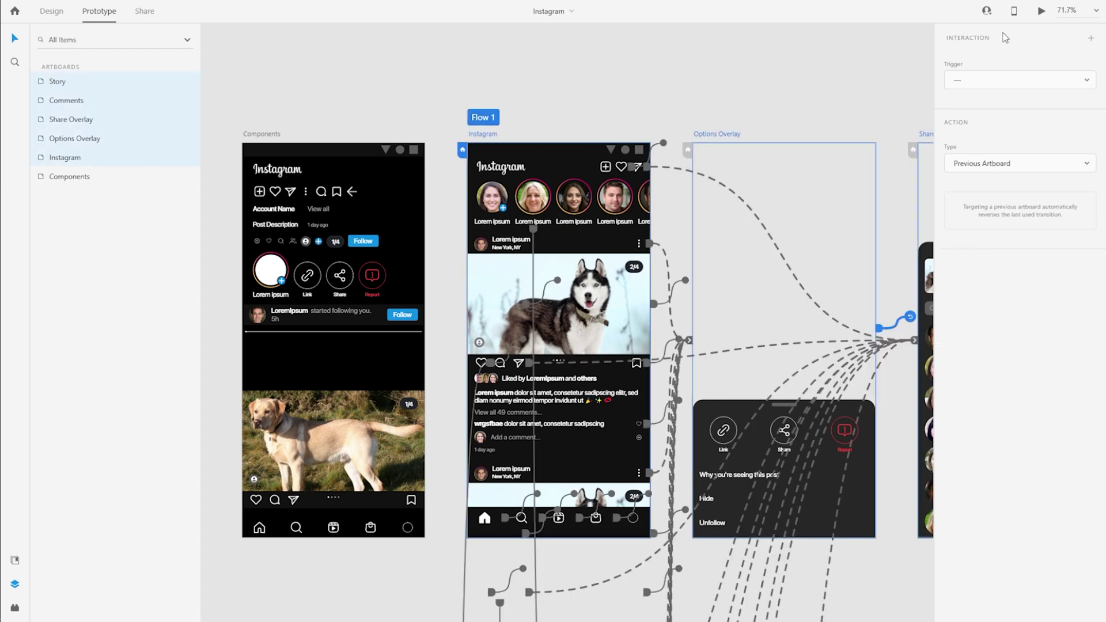
pyautogui.click(1042, 12)
pyautogui.moveTo(160, 38); pyautogui.dragTo(672, 44)
pyautogui.click(587, 355)
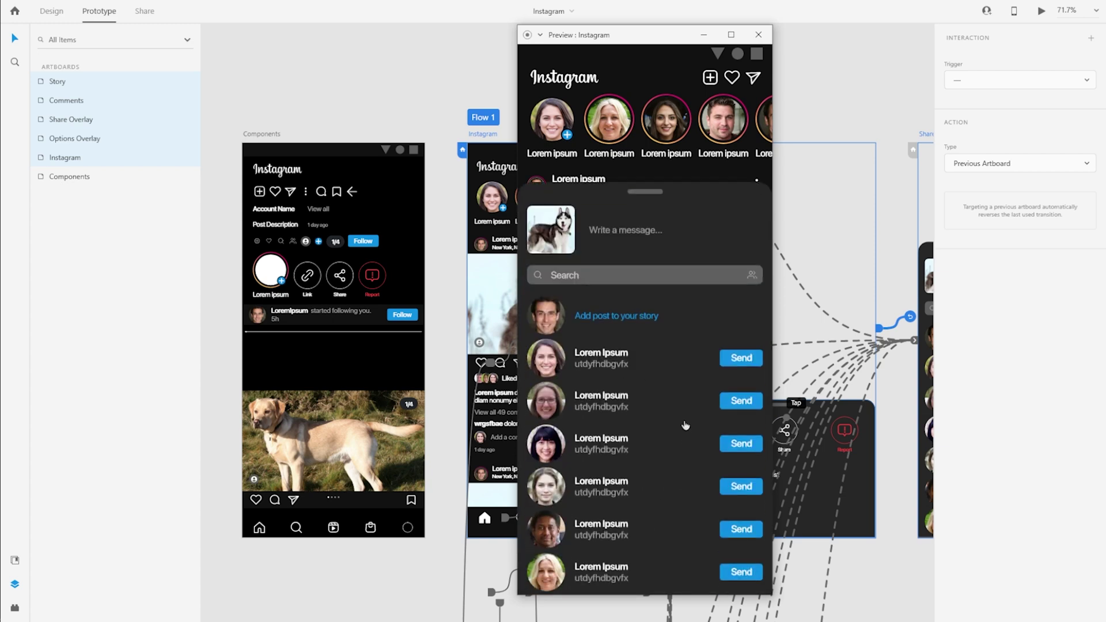
pyautogui.click(728, 360)
pyautogui.click(734, 403)
pyautogui.scroll(-5, 663, 442)
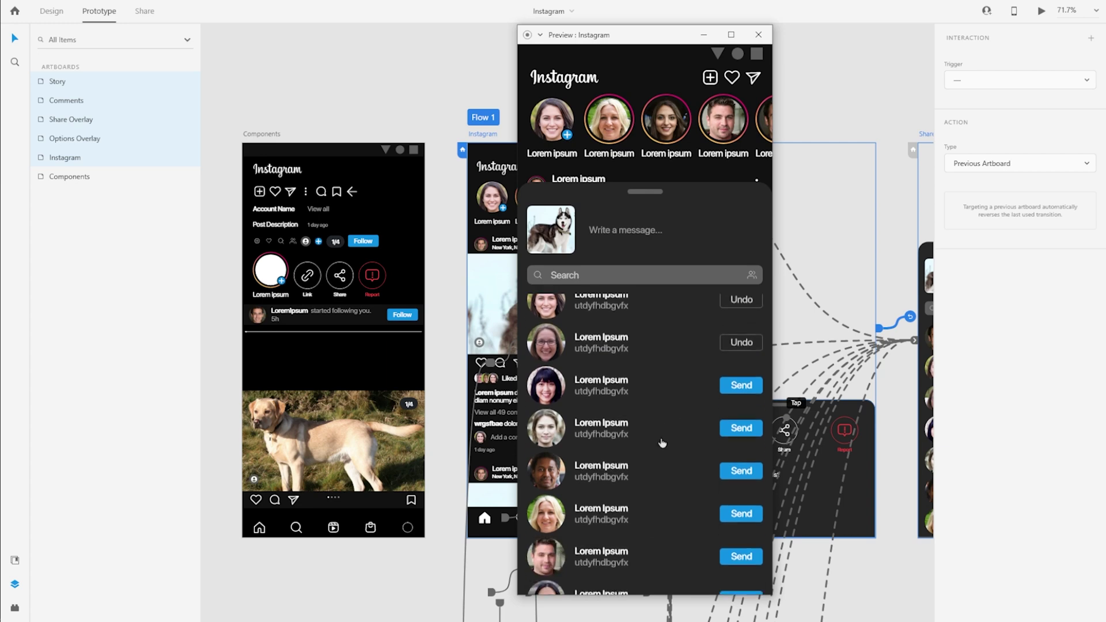
pyautogui.click(740, 445)
pyautogui.click(741, 488)
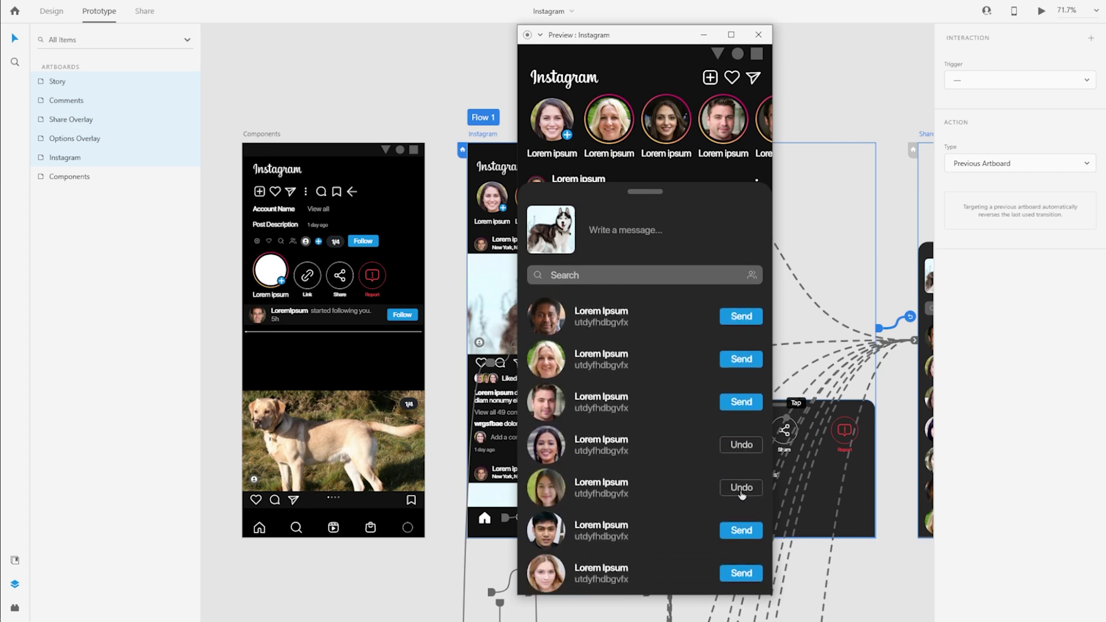
pyautogui.scroll(5, 633, 426)
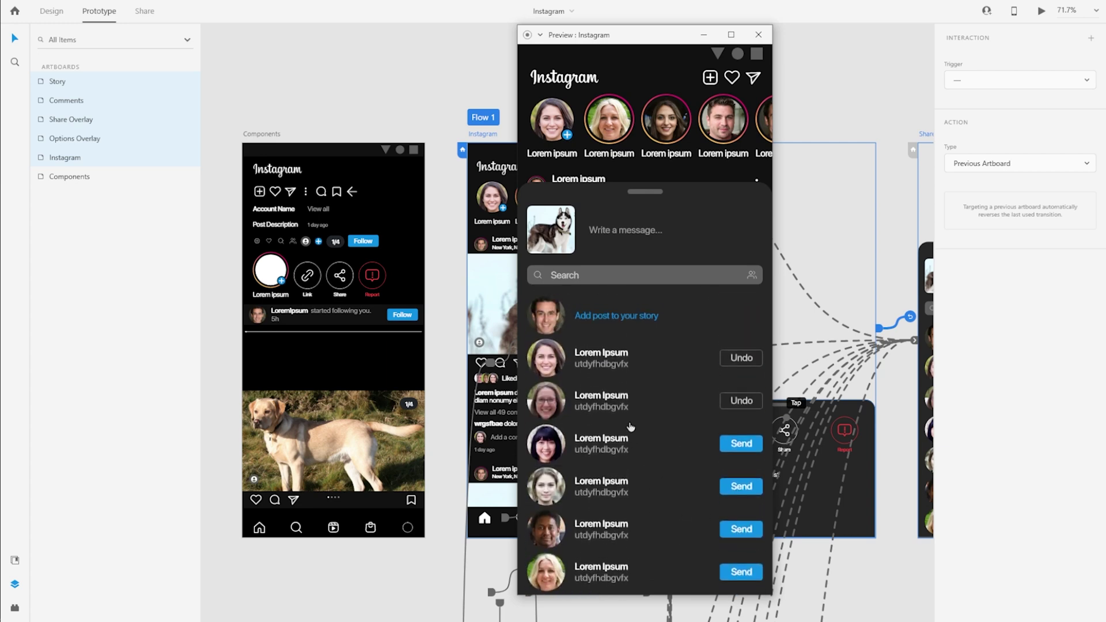
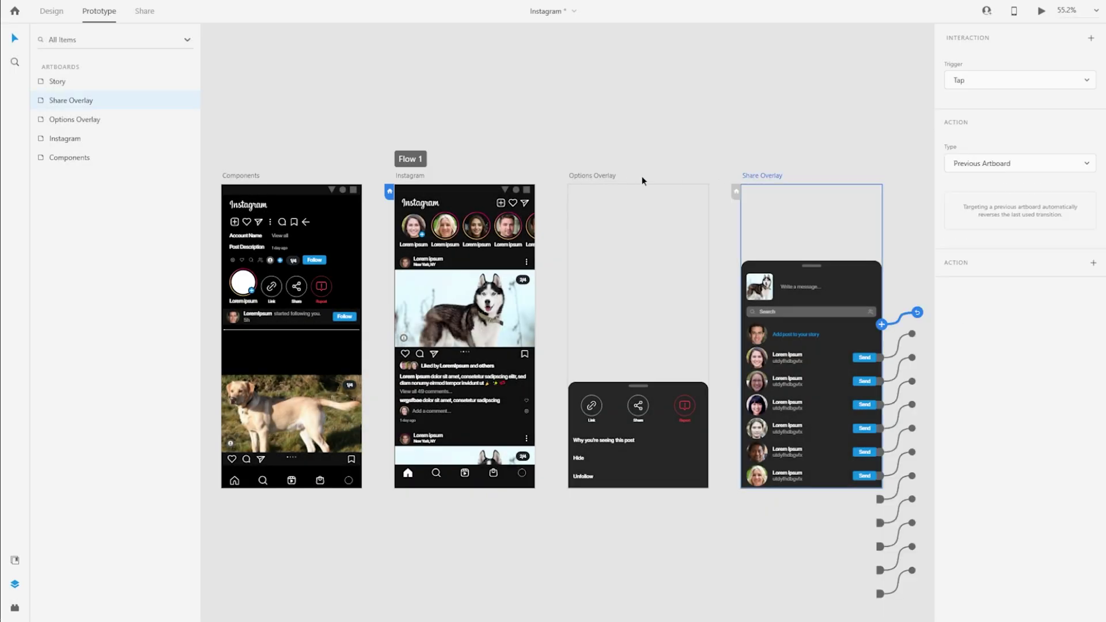
# Add an iPhone 12 Pro Max artboard at X 1056, between the Instagram and Options Overlay artboards.
pyautogui.click(584, 175)
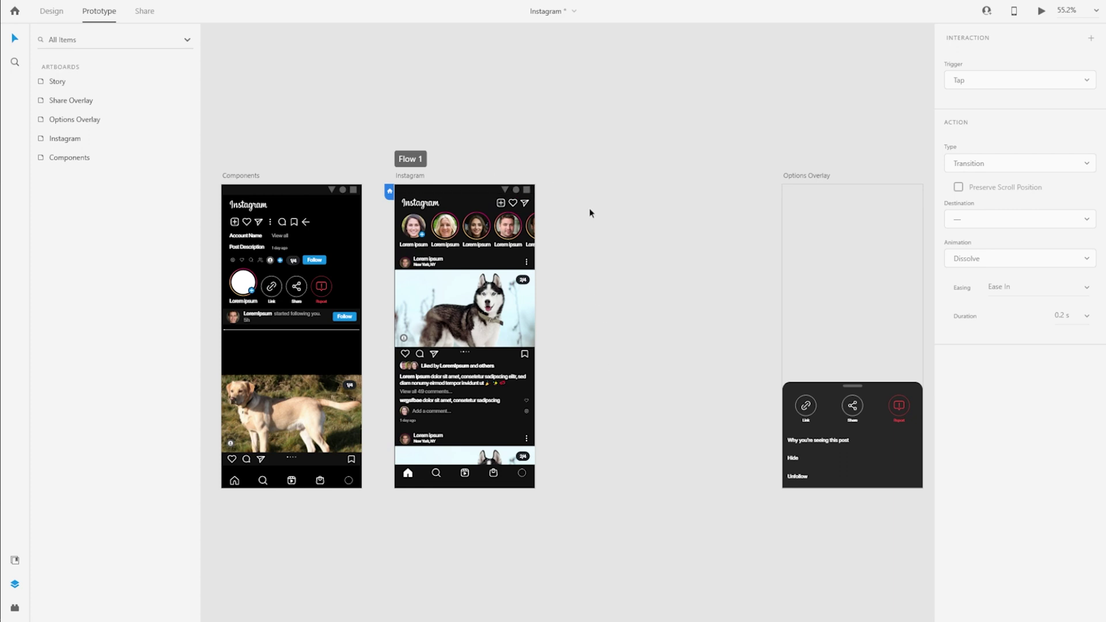
pyautogui.click(51, 11)
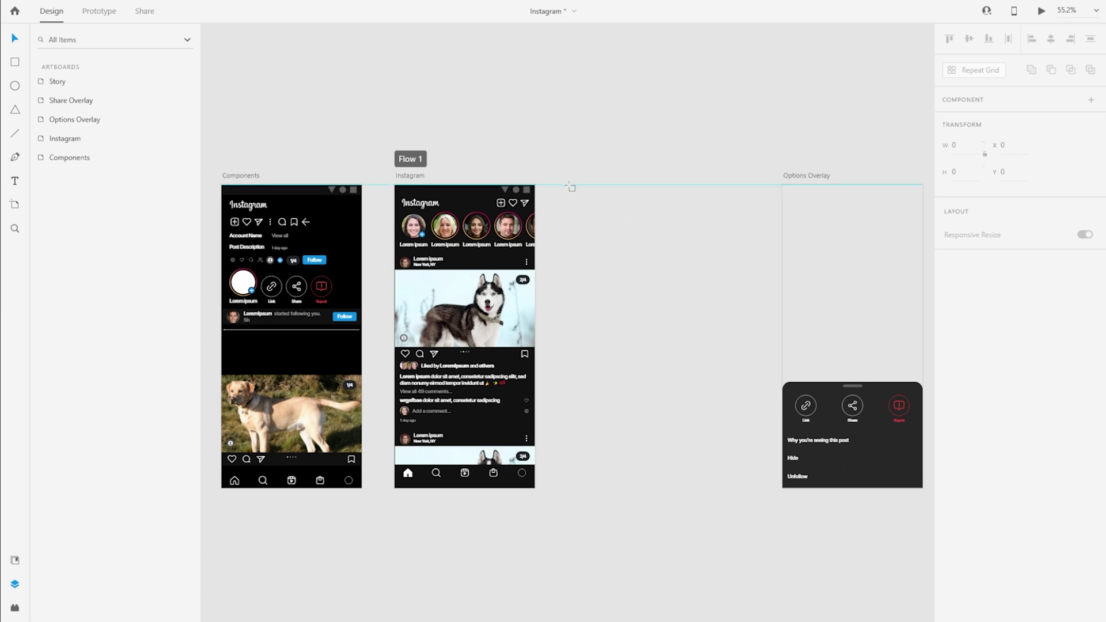
pyautogui.press('a')
pyautogui.click(1041, 75)
pyautogui.press('v')
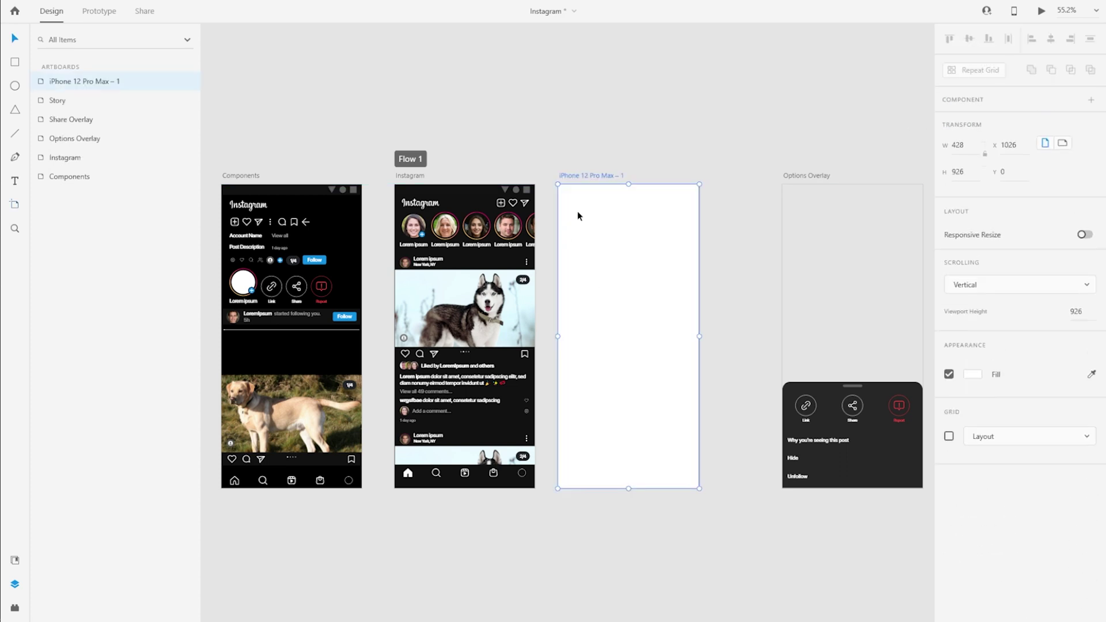
pyautogui.moveTo(593, 172); pyautogui.dragTo(603, 171)
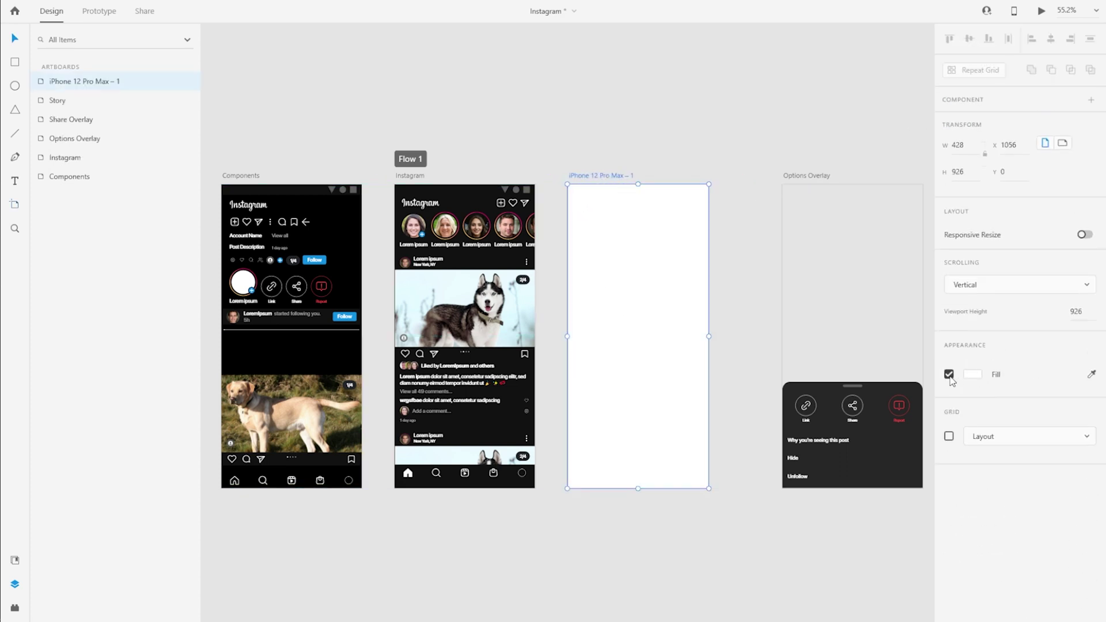
# Fill the new artboard with the Instagram artboard's dark colour and name it Comments.
pyautogui.click(518, 386)
pyautogui.doubleClick(599, 176)
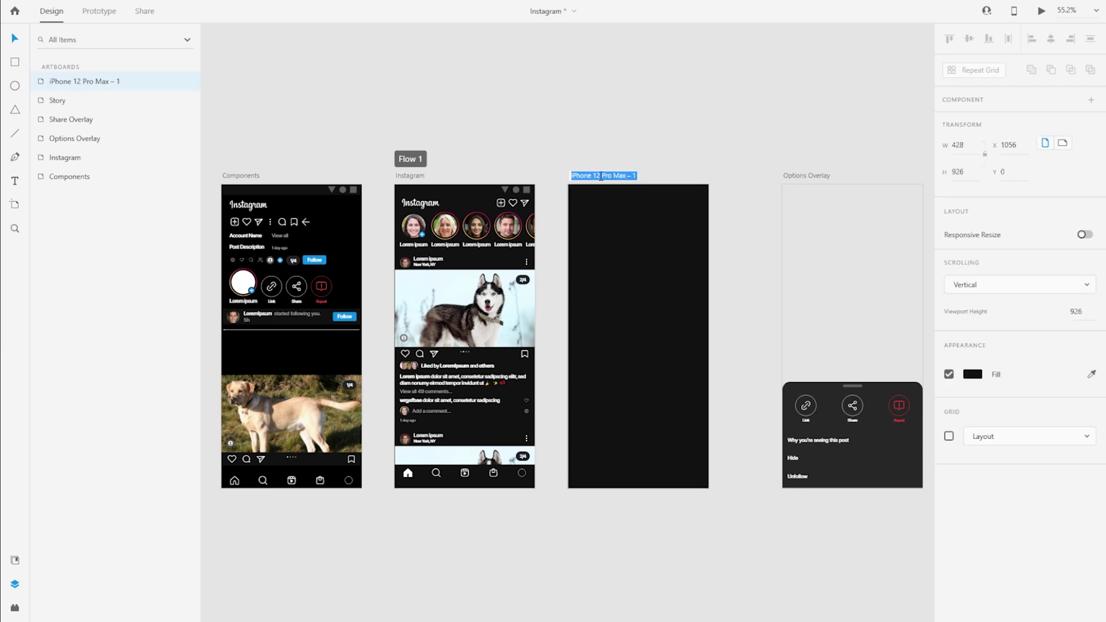
pyautogui.write('Comments')
pyautogui.press('Return')
# Copy the Status Bar component from the Components artboard to the top of the Comments artboard.
pyautogui.click(601, 171)
pyautogui.click(343, 190)
pyautogui.hotkey('ctrl', 'c')
pyautogui.click(580, 178)
pyautogui.hotkey('ctrl', 'v')
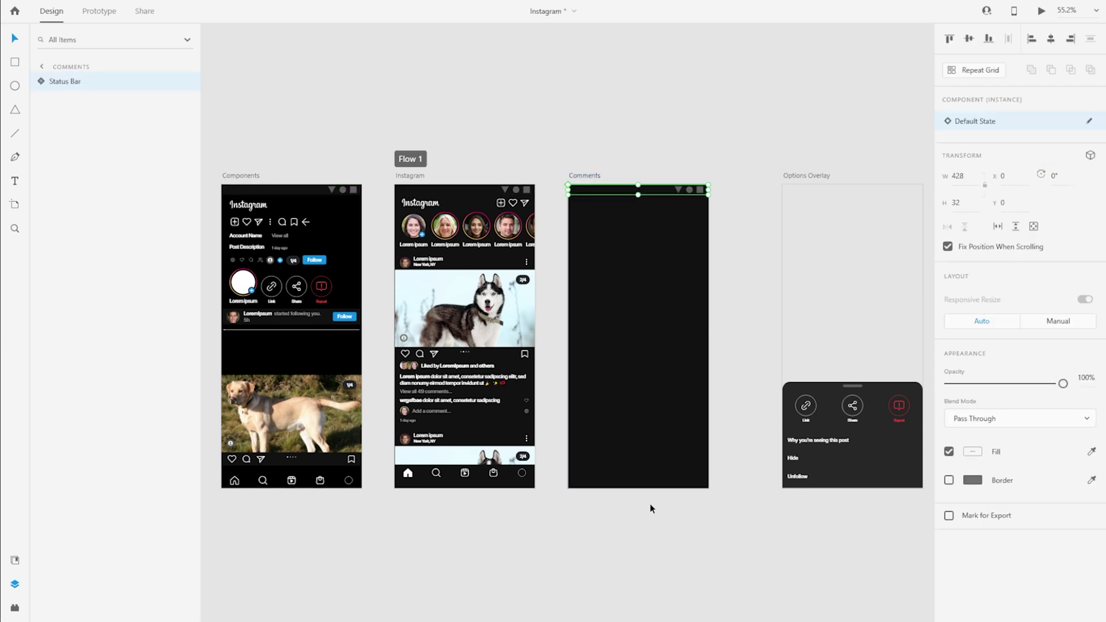
# Copy the Back arrow component onto the Comments artboard and place it just below the status bar.
pyautogui.click(594, 175)
pyautogui.hotkey('ctrl', '3')
pyautogui.hscroll(-3, 589, 198)
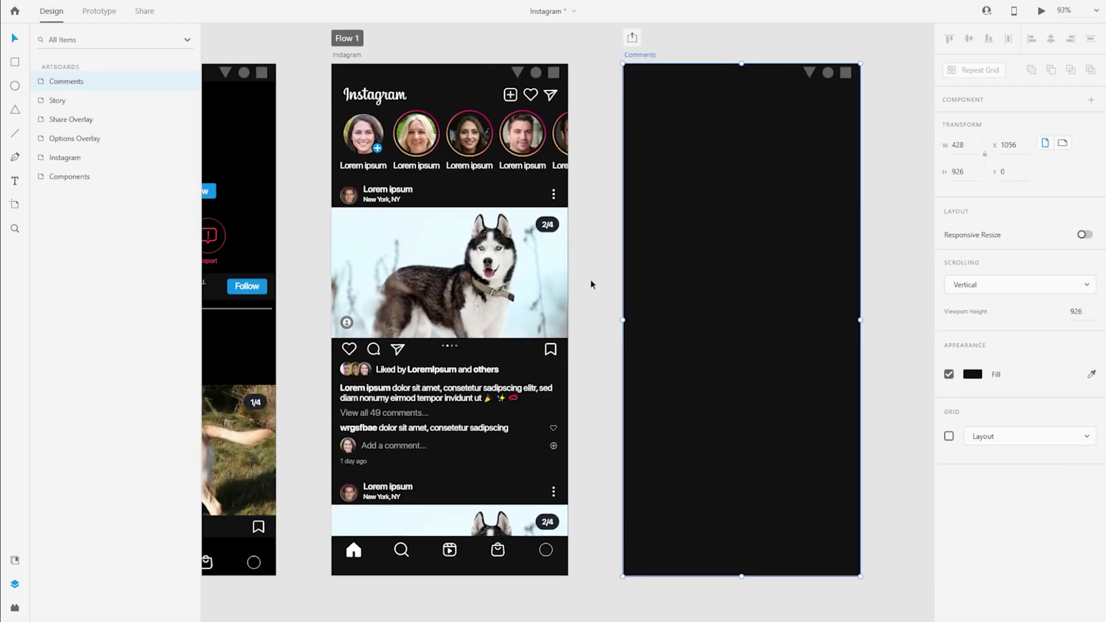
pyautogui.click(704, 106)
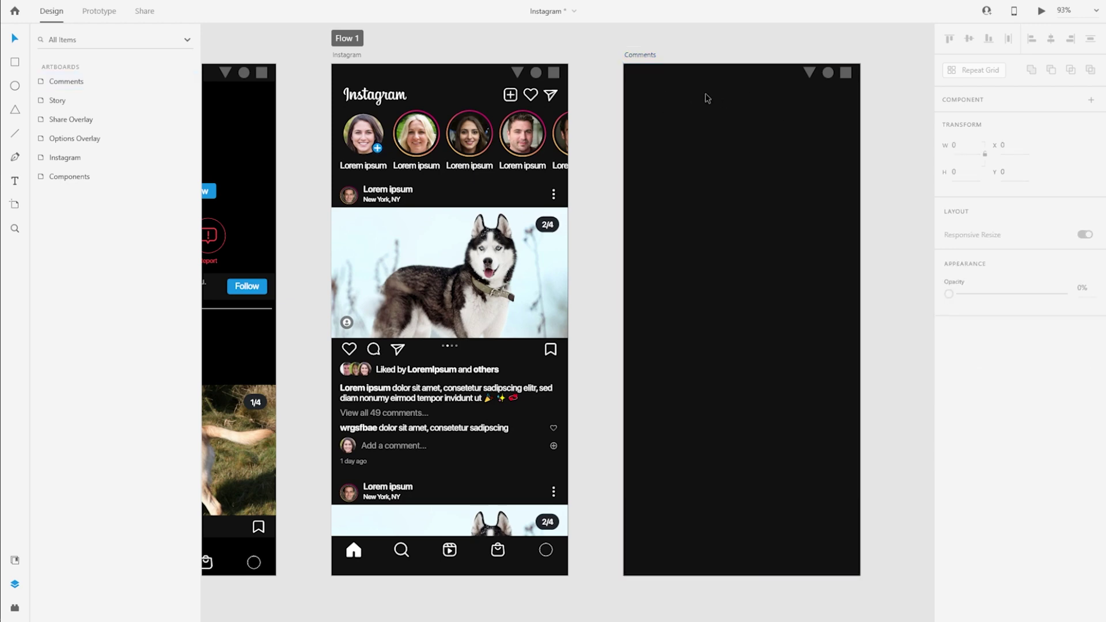
pyautogui.hscroll(-5, 707, 197)
pyautogui.click(469, 136)
pyautogui.hotkey('ctrl', 'c')
pyautogui.hscroll(7, 469, 136)
pyautogui.hotkey('ctrl', 'v')
pyautogui.click(699, 111)
pyautogui.moveTo(617, 131)
pyautogui.mouseDown()
pyautogui.moveTo(495, 94)
pyautogui.moveTo(725, 151)
pyautogui.mouseUp()
pyautogui.doubleClick(571, 102)
# Add a borderless dark header background about 428 by 48 below the status bar, with Account Name beside the Back arrow.
pyautogui.hscroll(4, 540, 109)
pyautogui.press('r')
pyautogui.click(949, 477)
pyautogui.click(1091, 448)
pyautogui.moveTo(607, 151); pyautogui.dragTo(607, 102)
pyautogui.click(606, 173)
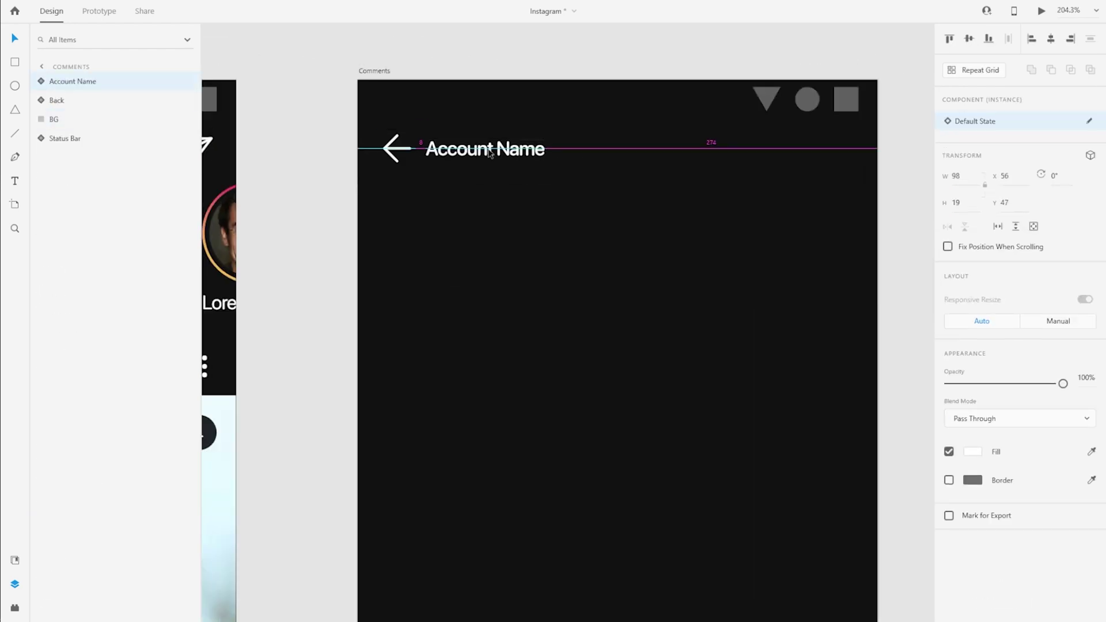
# Change the header's Account Name text to Comments and set its font size to 22.
pyautogui.doubleClick(489, 152)
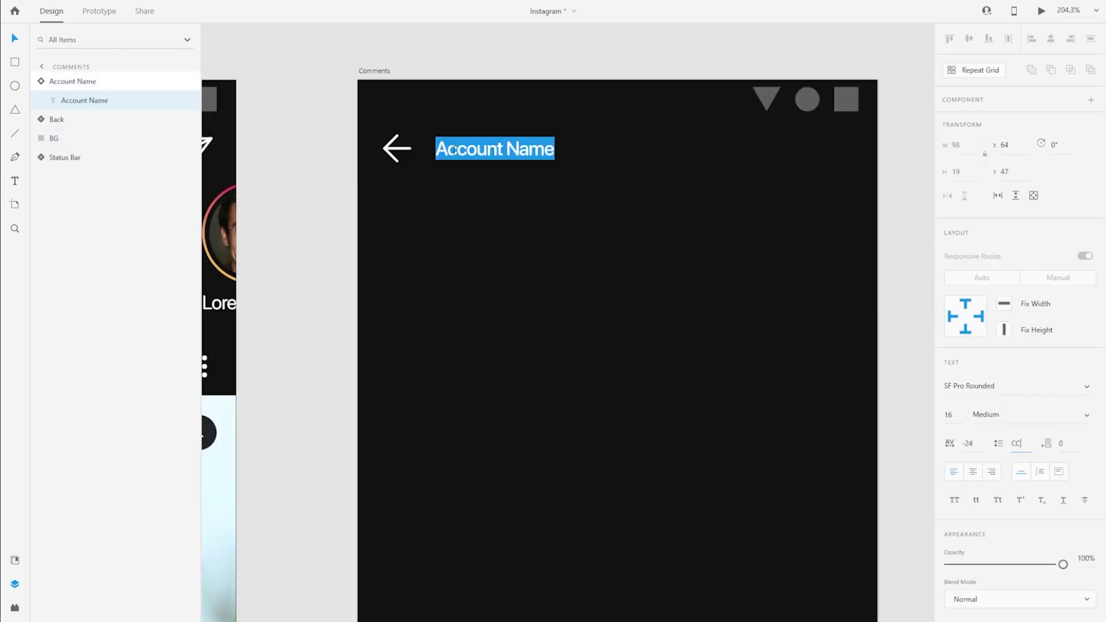
pyautogui.write('Comments')
pyautogui.press('Escape')
pyautogui.press('Escape')
pyautogui.doubleClick(42, 86)
pyautogui.click(950, 415)
pyautogui.write('22')
pyautogui.press('Tab')
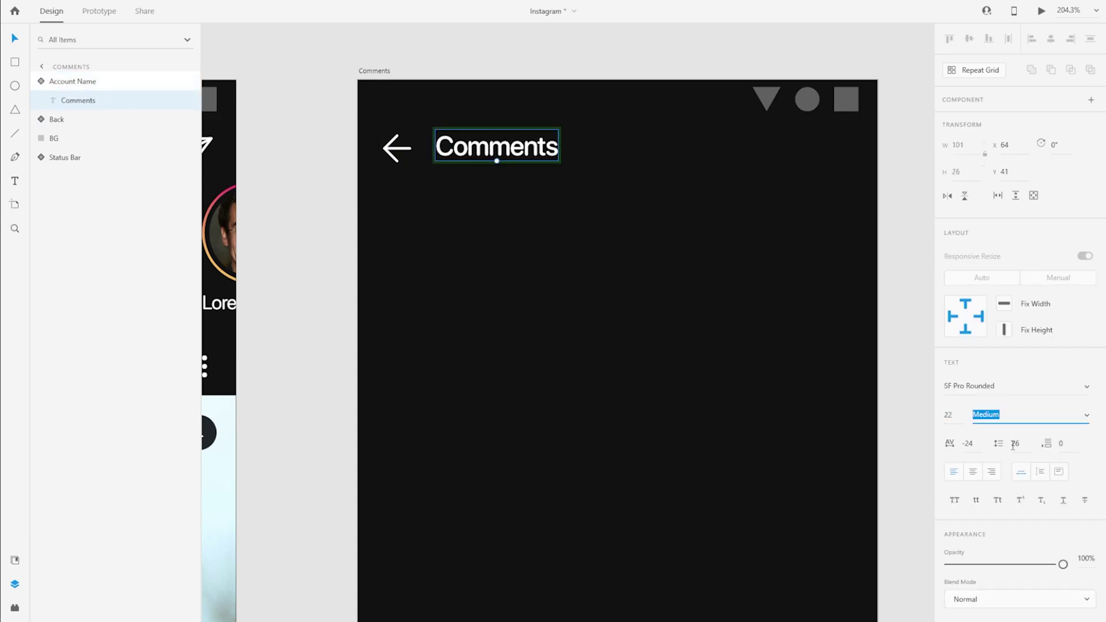
pyautogui.press('Down')
pyautogui.press('Escape')
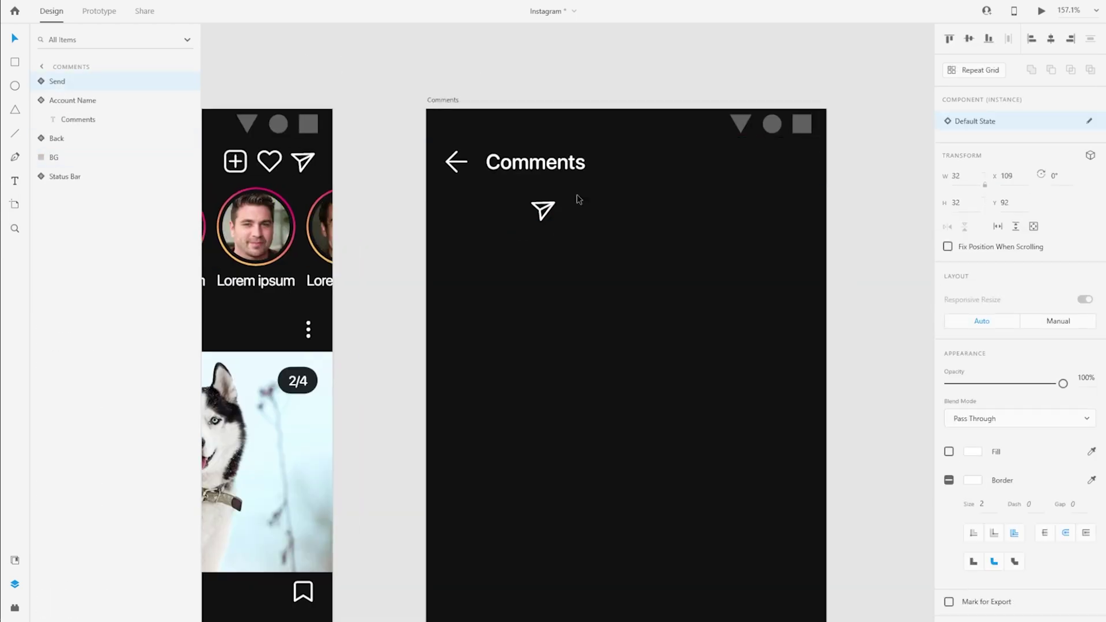
# Place the Send icon at the right end of the Comments header and group the header elements.
pyautogui.moveTo(576, 195); pyautogui.dragTo(799, 166)
pyautogui.hotkey('ctrl', 'g')
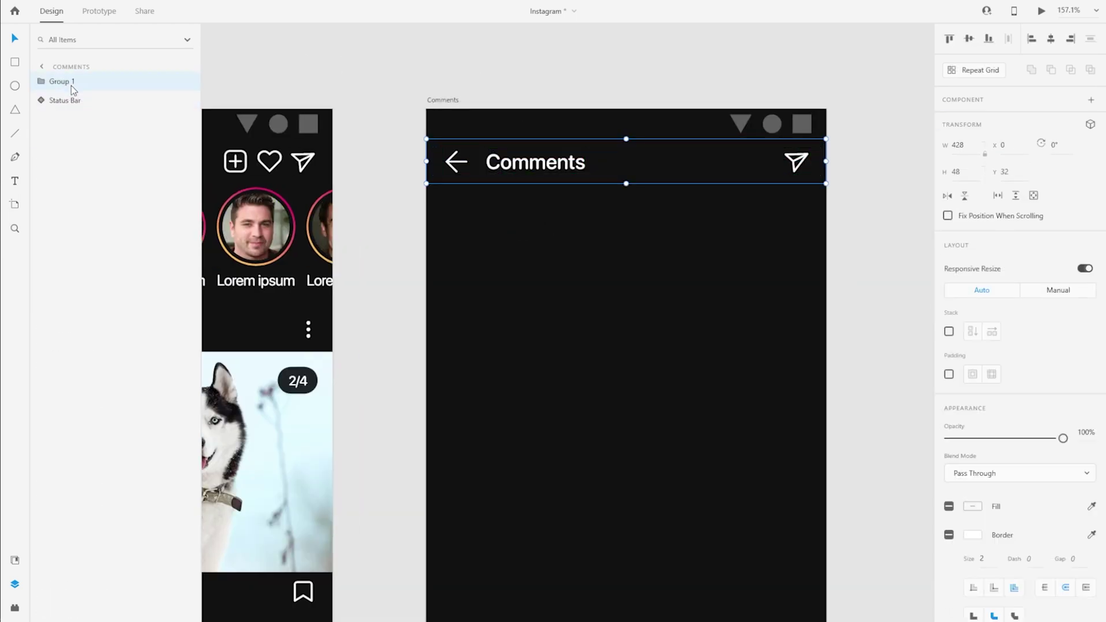
# Rename the Comments header group to Header, fix its position when scrolling, lock it, and place it below the Status Bar layer.
pyautogui.doubleClick(71, 81)
pyautogui.write('Header')
pyautogui.press('Return')
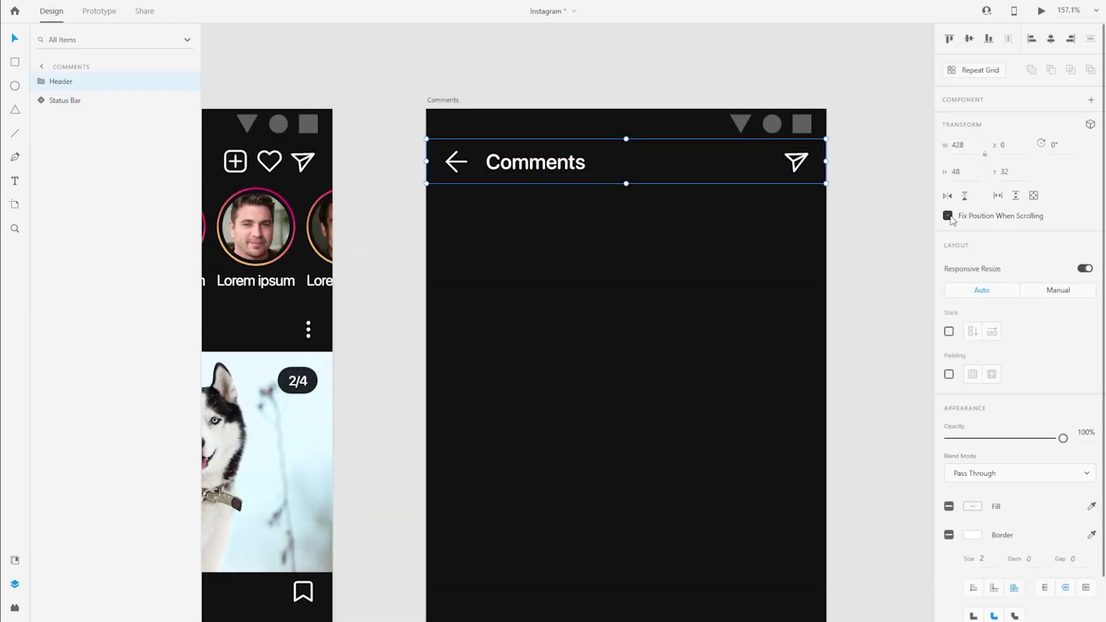
pyautogui.click(170, 81)
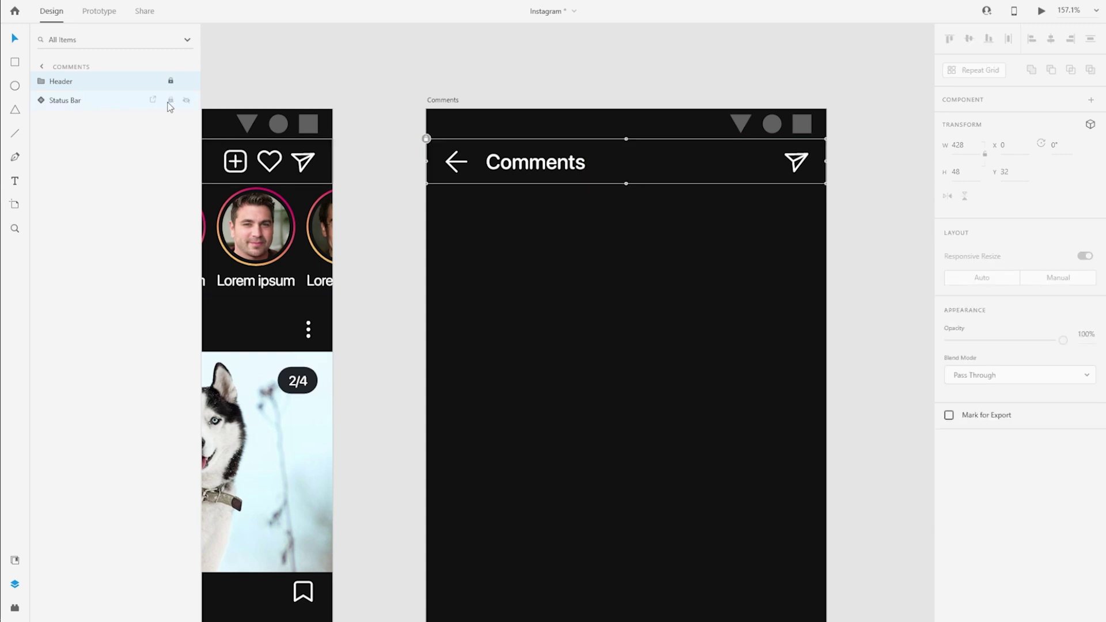
pyautogui.moveTo(88, 81); pyautogui.dragTo(88, 117)
# Copy the post description and the single comment row from the Instagram artboard onto the Comments artboard.
pyautogui.click(392, 195)
pyautogui.moveTo(365, 247); pyautogui.dragTo(631, 217)
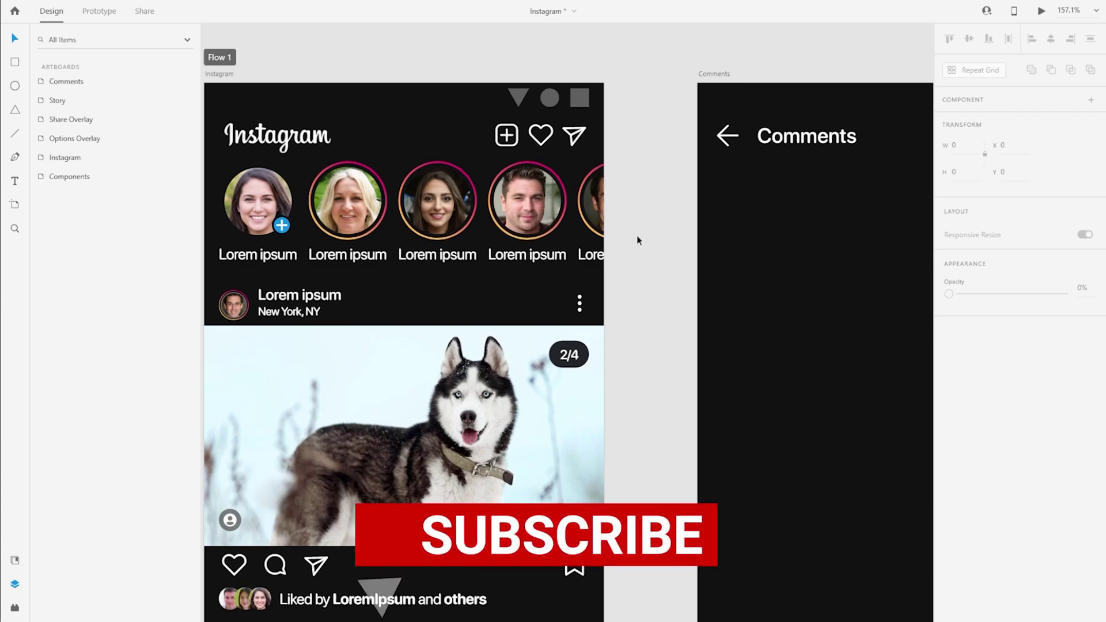
pyautogui.moveTo(612, 364); pyautogui.dragTo(699, 219)
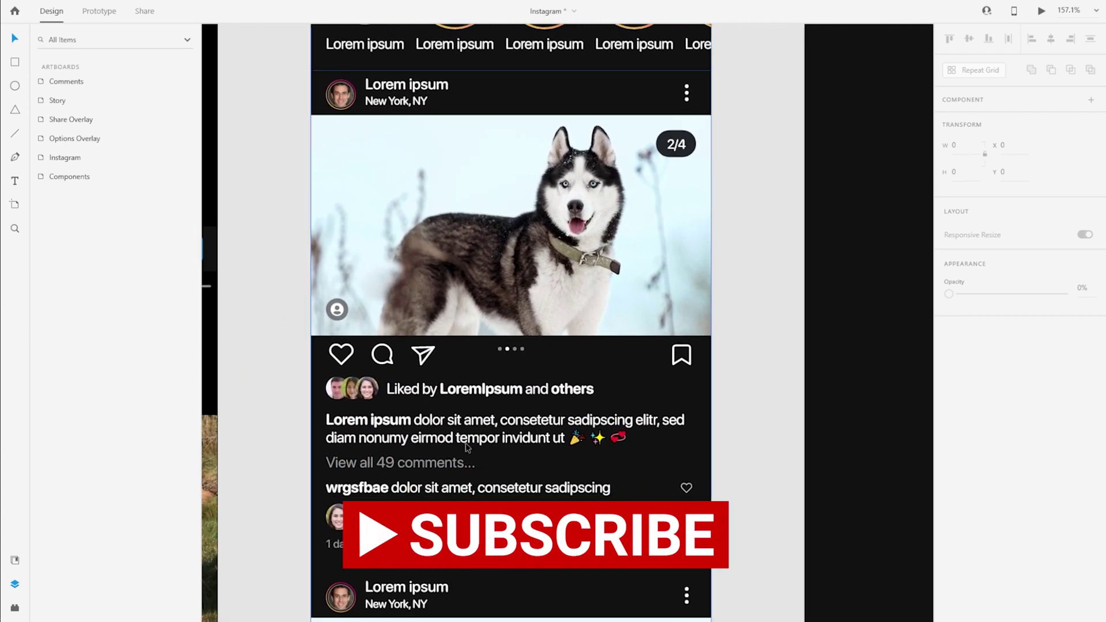
pyautogui.click(473, 478)
pyautogui.doubleClick(453, 442)
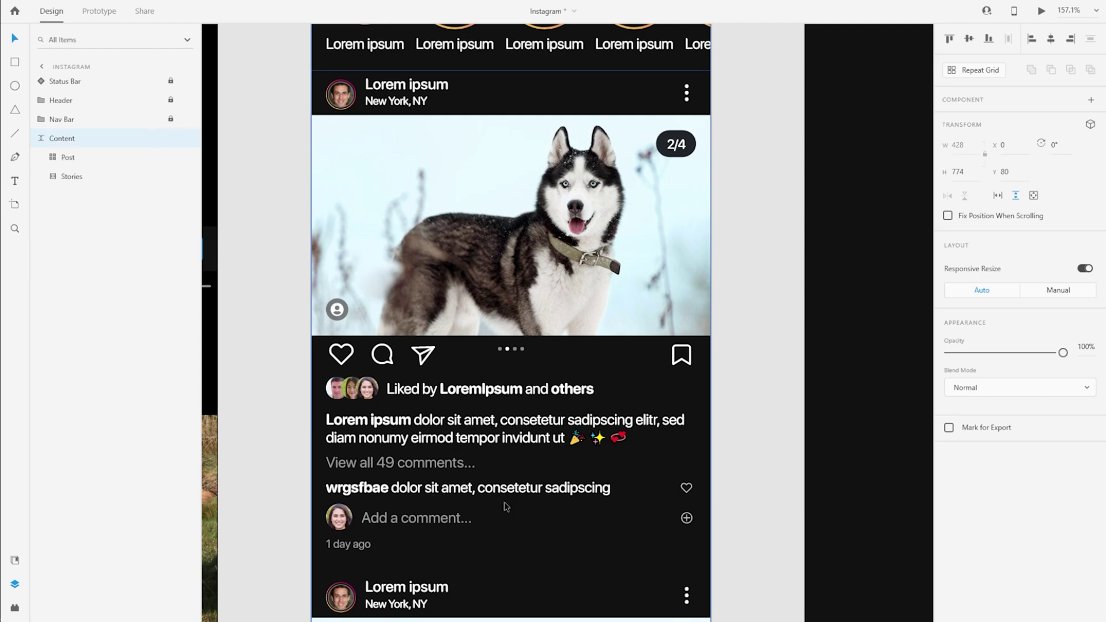
pyautogui.doubleClick(85, 162)
pyautogui.doubleClick(87, 177)
pyautogui.click(113, 273)
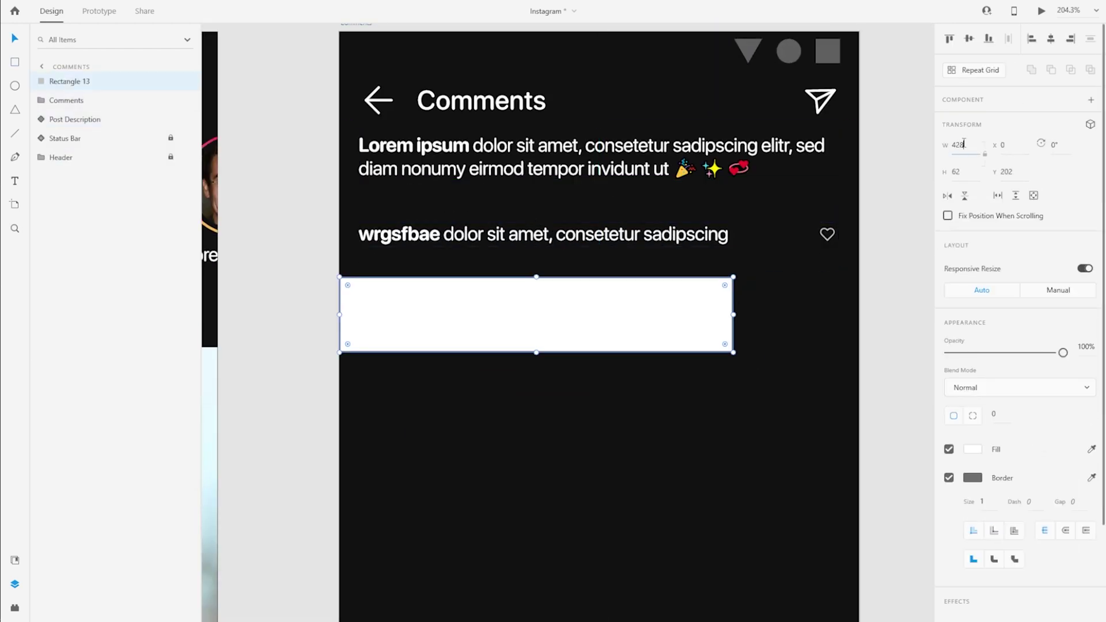
# Give the 428-wide rectangle a dark fill without border, move it over the post description, and name it BG.
pyautogui.click(948, 477)
pyautogui.press('i')
pyautogui.click(734, 466)
pyautogui.moveTo(581, 301); pyautogui.dragTo(580, 154)
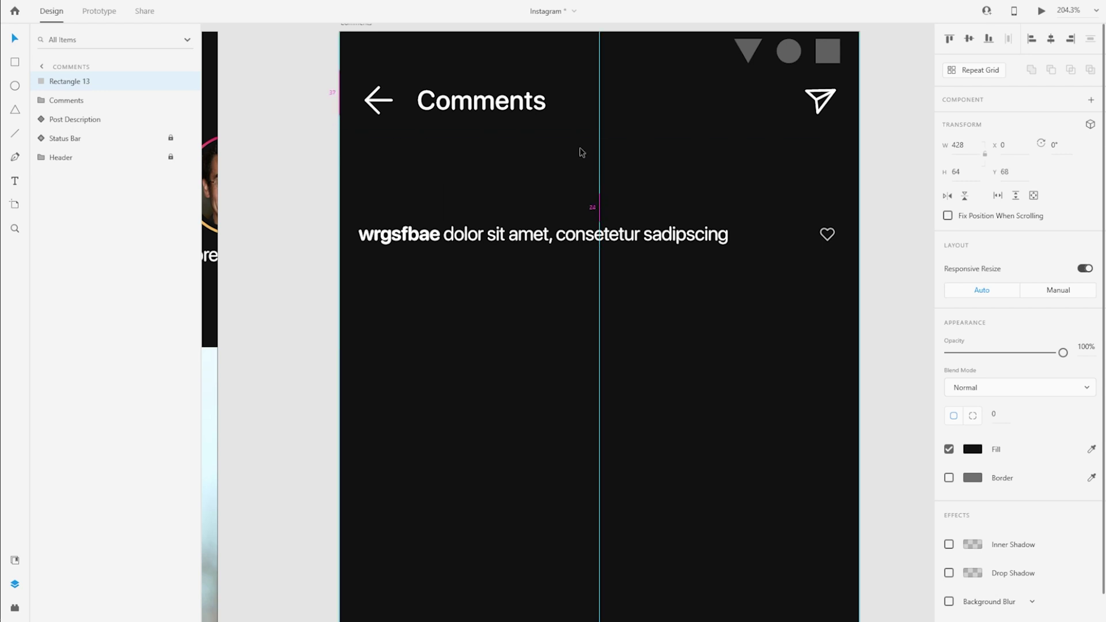
pyautogui.doubleClick(80, 81)
pyautogui.write('BG')
pyautogui.press('Return')
# Send BG behind the post description, duplicate it, and group one BG with the description as Caption.
pyautogui.moveTo(80, 81); pyautogui.dragTo(81, 127)
pyautogui.click(470, 201)
pyautogui.moveTo(599, 206); pyautogui.dragTo(656, 226)
pyautogui.hotkey('ctrl', 'd')
pyautogui.keyDown('ctrl'); pyautogui.click(76, 103); pyautogui.keyUp('ctrl')
pyautogui.hotkey('ctrl', 'g')
pyautogui.doubleClick(67, 120)
pyautogui.write('Caption')
# Move the comment row up beneath the caption, reduce its BG to 28 high, and group both as Comment.
pyautogui.moveTo(657, 230); pyautogui.dragTo(655, 197)
pyautogui.click(637, 216)
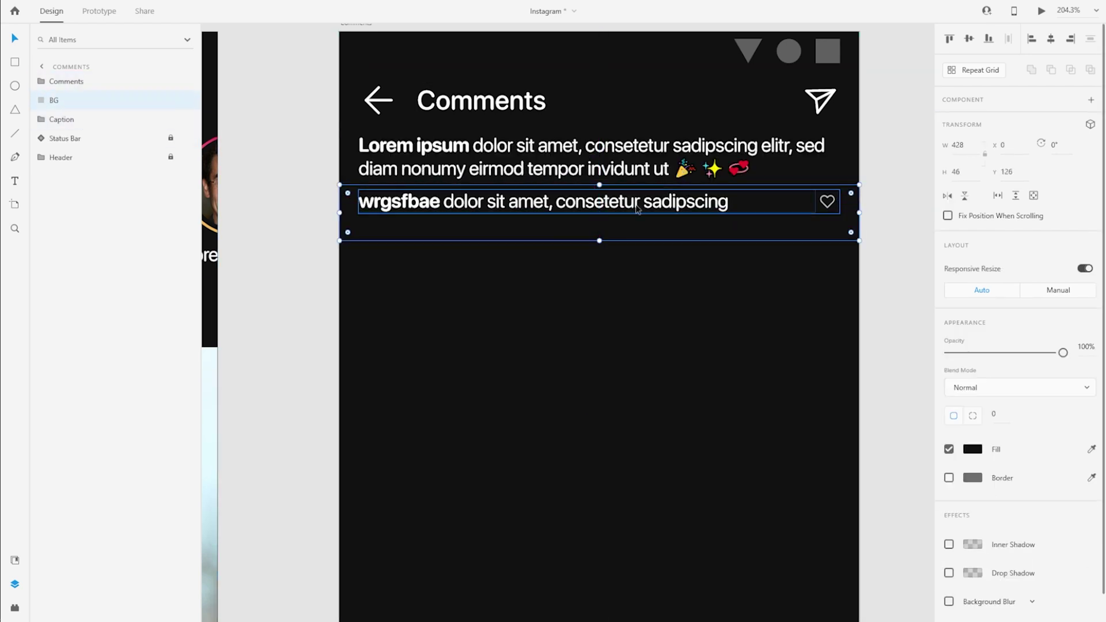
pyautogui.moveTo(599, 239); pyautogui.dragTo(599, 218)
pyautogui.keyDown('ctrl'); pyautogui.click(69, 86); pyautogui.keyUp('ctrl')
pyautogui.hotkey('ctrl', 'g')
pyautogui.doubleClick(67, 82)
pyautogui.write('Comment')
pyautogui.press('Return')
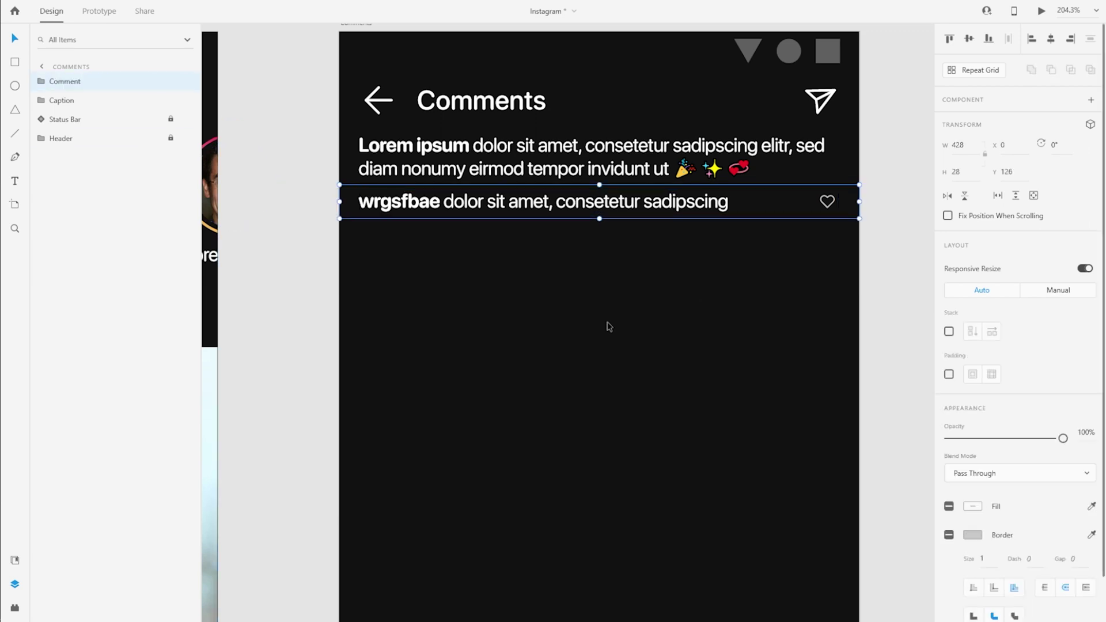
# Nudge the Comment group down to Y 130 and turn it into a vertical repeat grid of seven rows.
pyautogui.click(470, 156)
pyautogui.click(397, 214)
pyautogui.moveTo(397, 214); pyautogui.dragTo(397, 218)
pyautogui.hotkey('ctrl', 'r')
pyautogui.moveTo(599, 223); pyautogui.dragTo(662, 503)
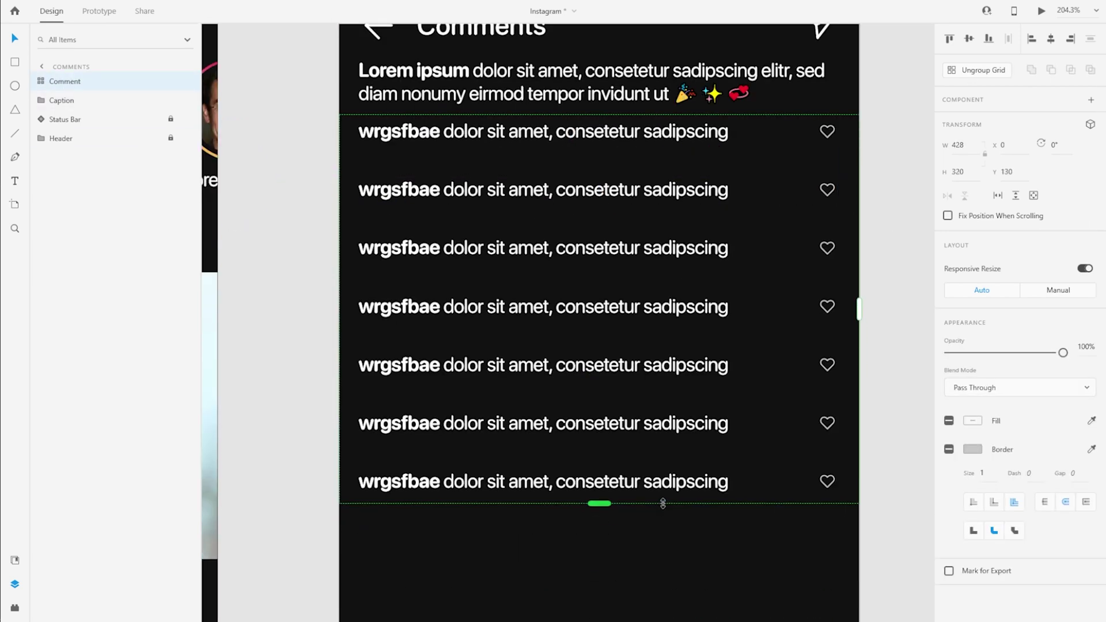
# Tighten the spacing between the comment rows, rename the repeat grid to Comments, and save the document.
pyautogui.moveTo(499, 166); pyautogui.dragTo(500, 153)
pyautogui.scroll(-2, 562, 181)
pyautogui.scroll(1, 518, 242)
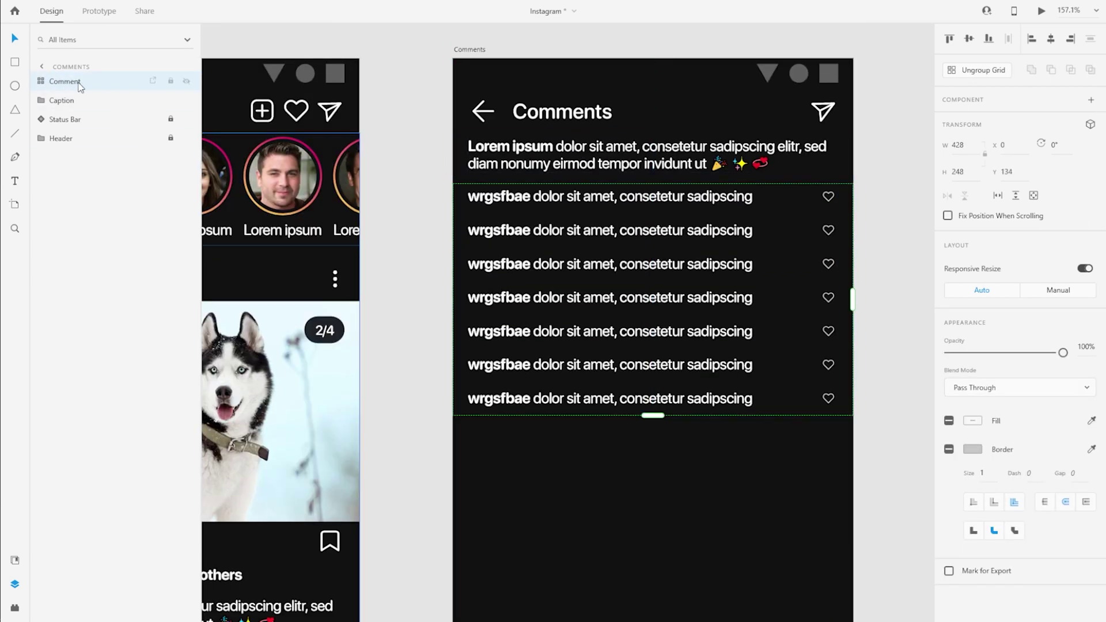
pyautogui.scroll(-2, 617, 231)
pyautogui.press('Escape')
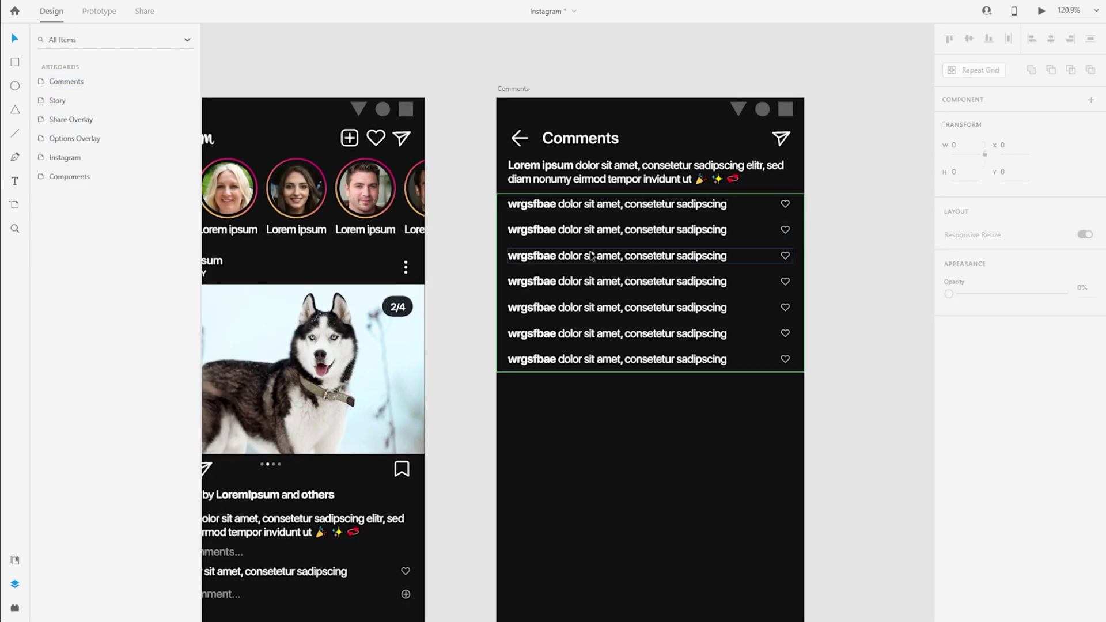
pyautogui.moveTo(841, 284); pyautogui.dragTo(895, 321)
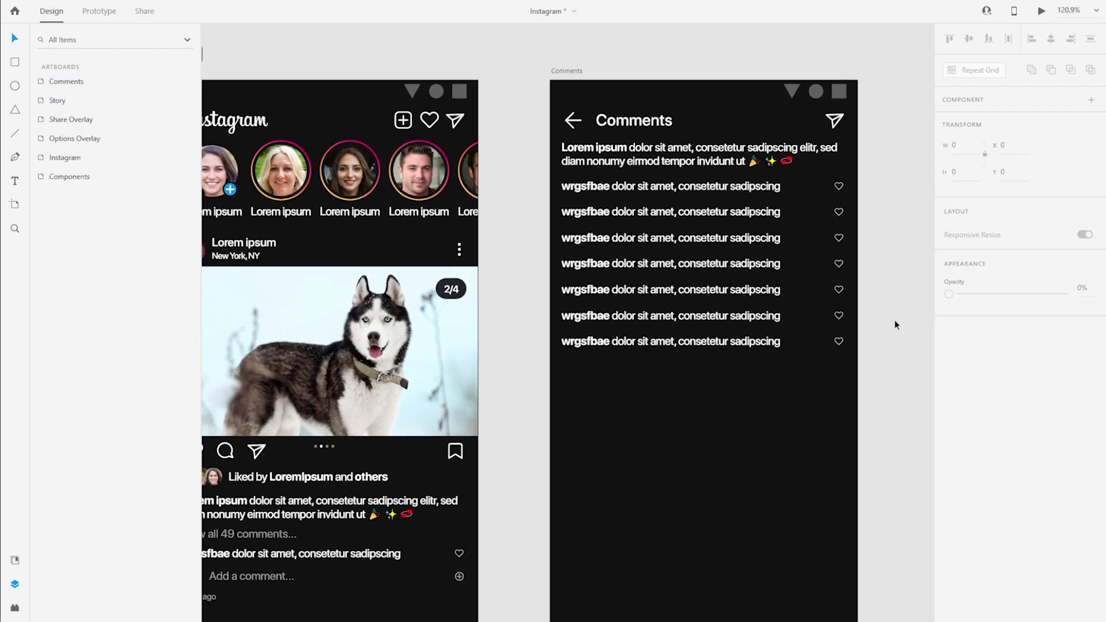
pyautogui.click(673, 247)
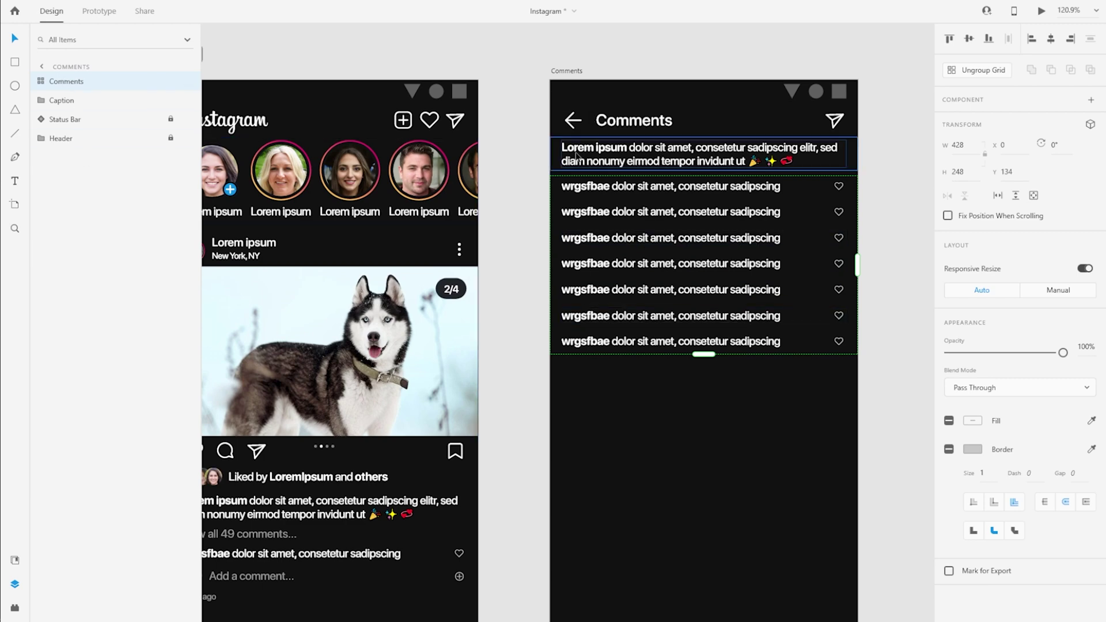
pyautogui.hotkey('ctrl', 's')
# Switch to prototype mode and select the Comment icon component on the Components artboard.
pyautogui.scroll(-4, 787, 150)
pyautogui.moveTo(700, 81); pyautogui.dragTo(576, 129)
pyautogui.scroll(-2, 572, 115)
pyautogui.moveTo(652, 107); pyautogui.dragTo(588, 144)
pyautogui.click(595, 167)
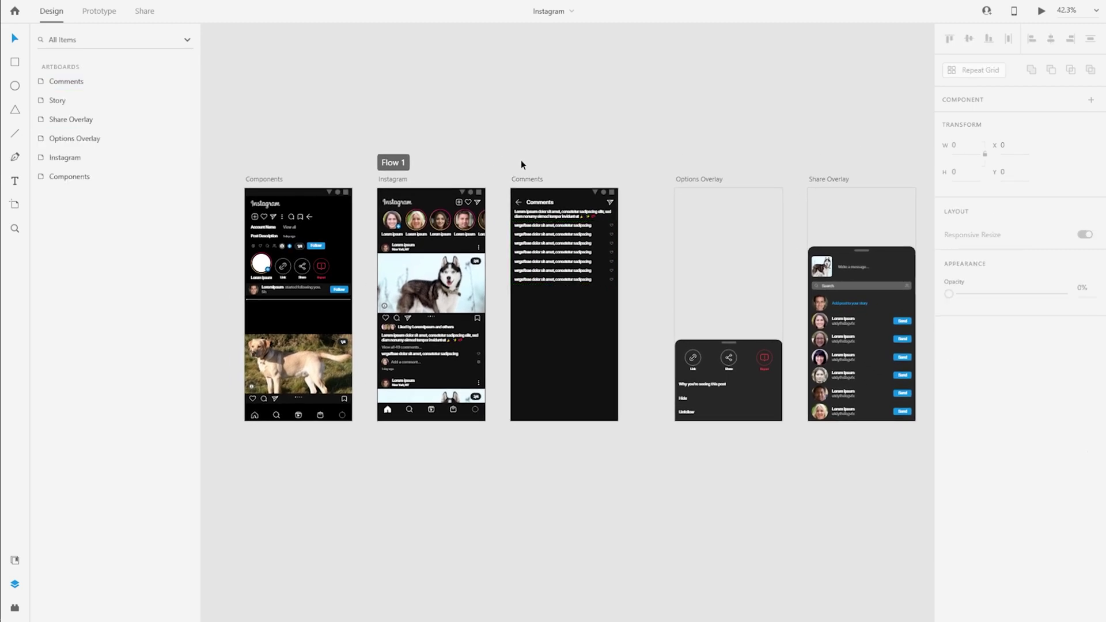
pyautogui.click(831, 180)
pyautogui.click(98, 11)
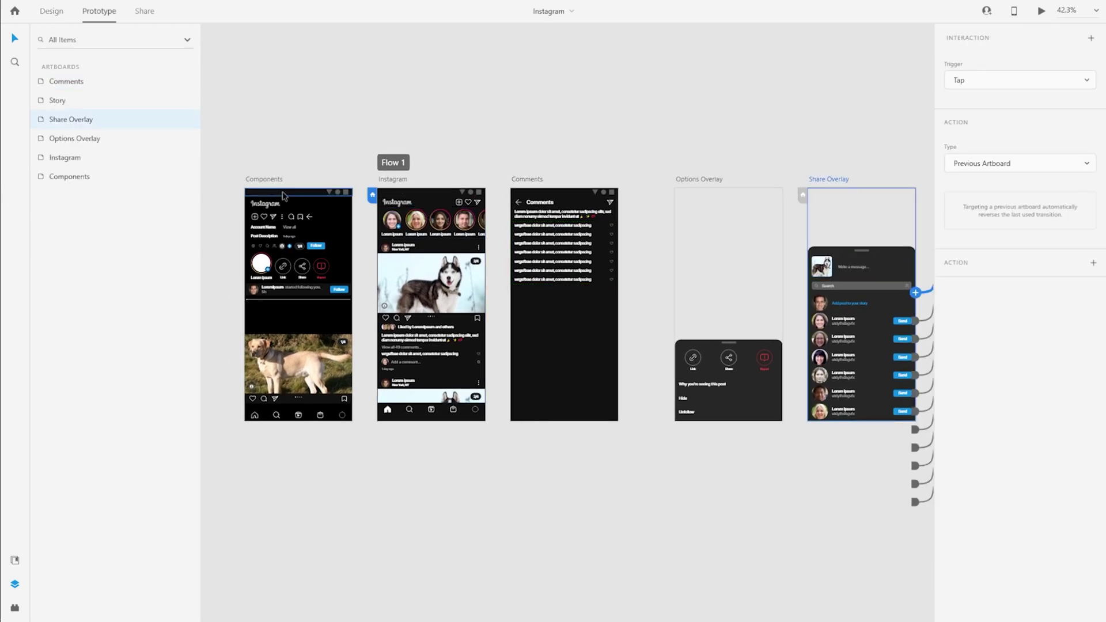
pyautogui.scroll(5, 254, 219)
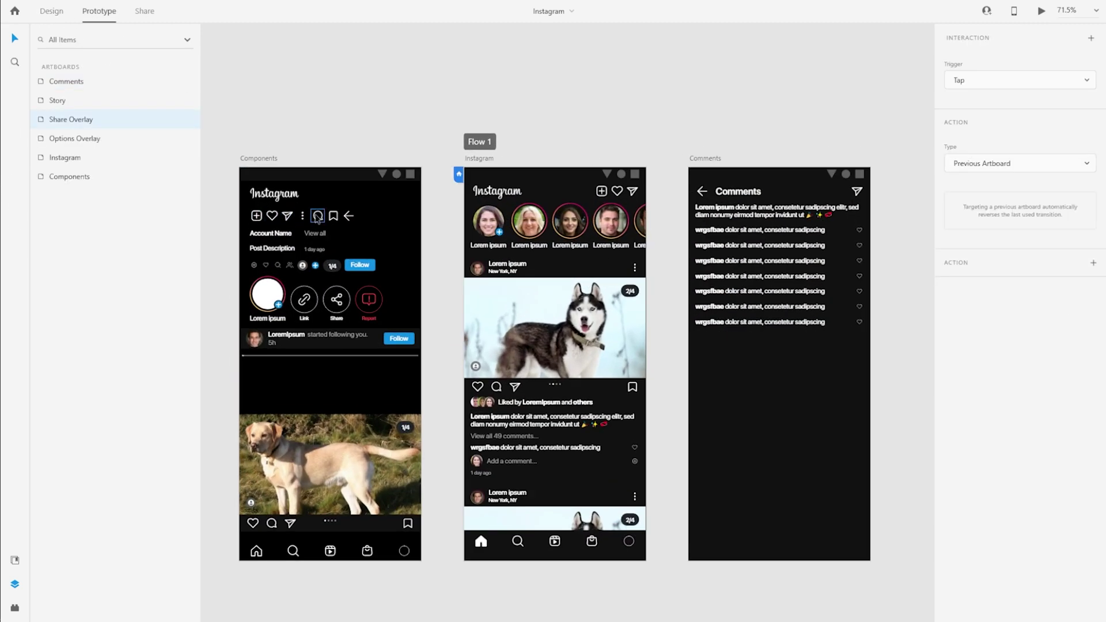
pyautogui.click(317, 216)
pyautogui.scroll(5, 317, 219)
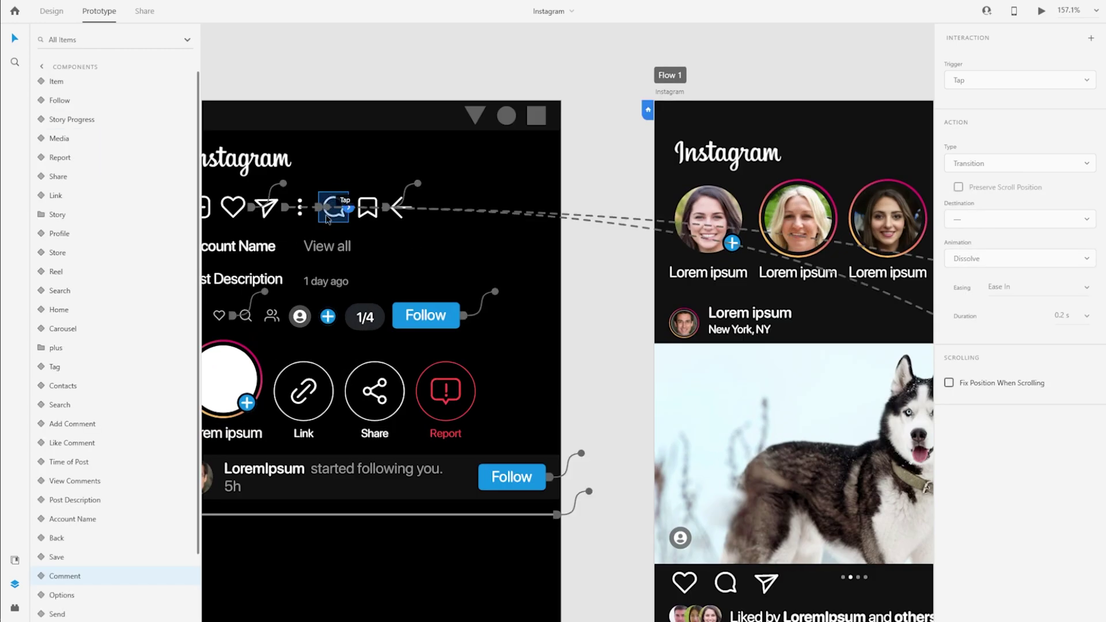
pyautogui.scroll(-2, 94, 574)
pyautogui.scroll(-1, 94, 574)
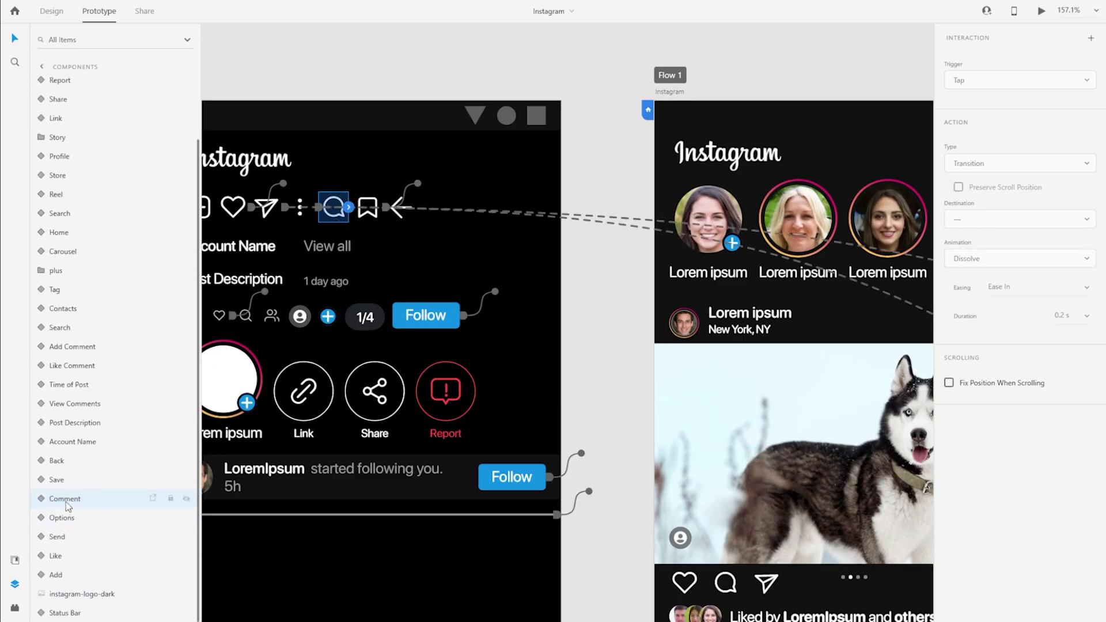
pyautogui.scroll(-5, 348, 209)
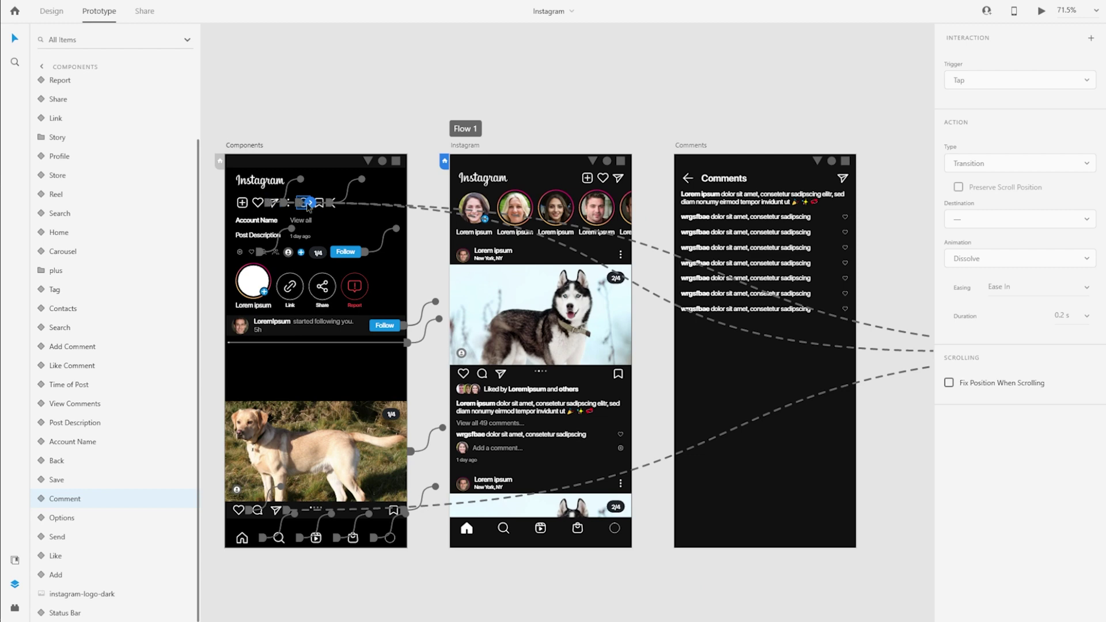
# Link the Comment icon to the Comments artboard with a tap-triggered Transition using the Slide Right animation.
pyautogui.moveTo(312, 204); pyautogui.dragTo(710, 397)
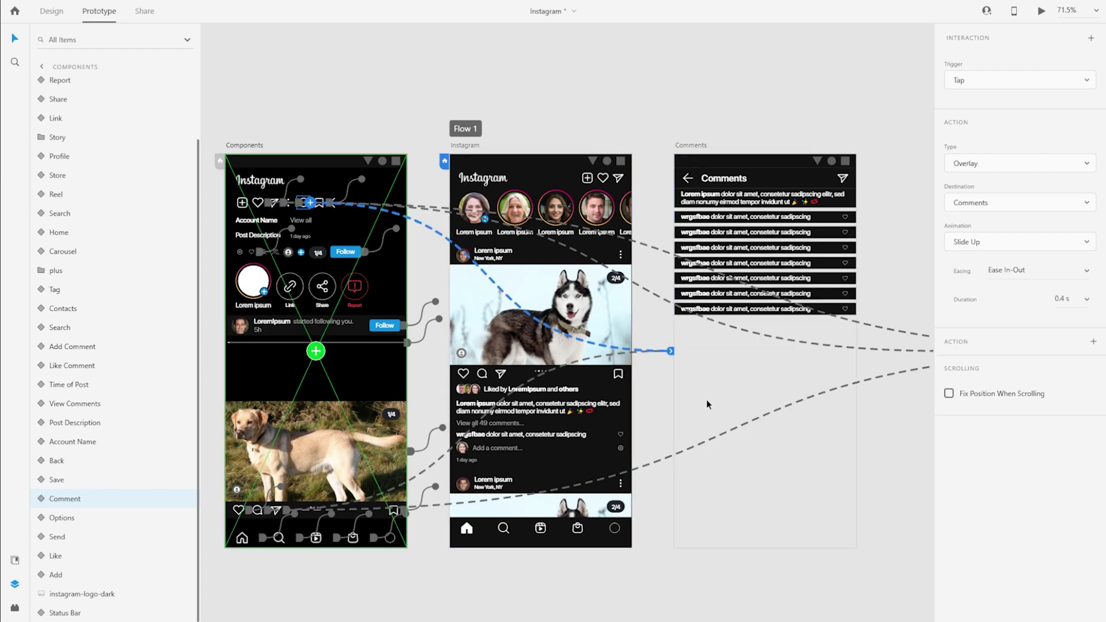
pyautogui.click(1087, 164)
pyautogui.click(1020, 115)
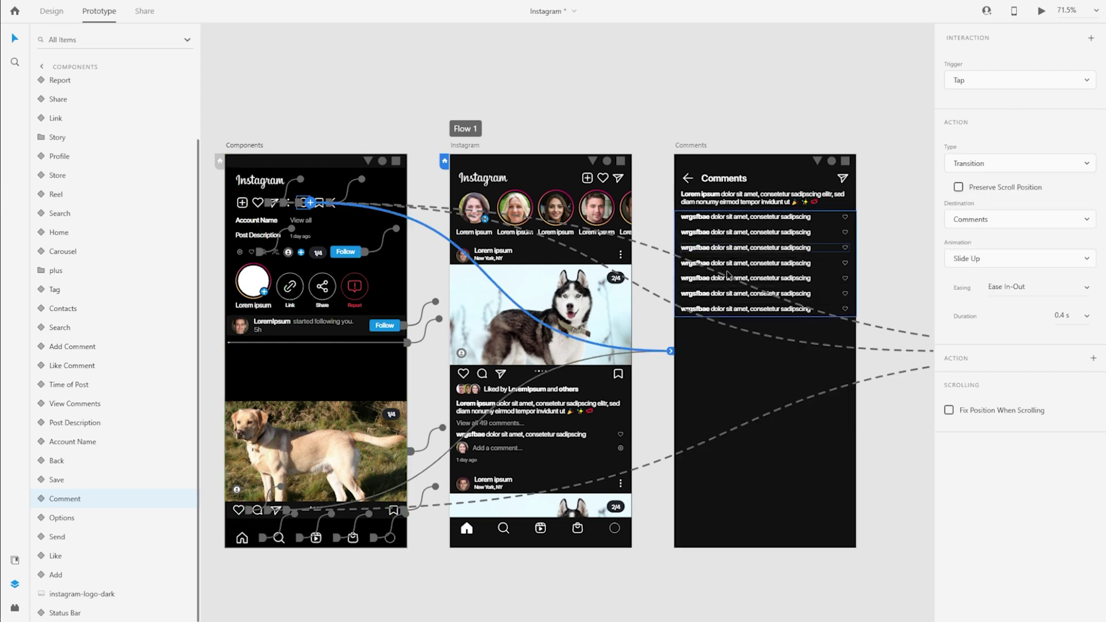
pyautogui.click(1058, 256)
pyautogui.click(1006, 236)
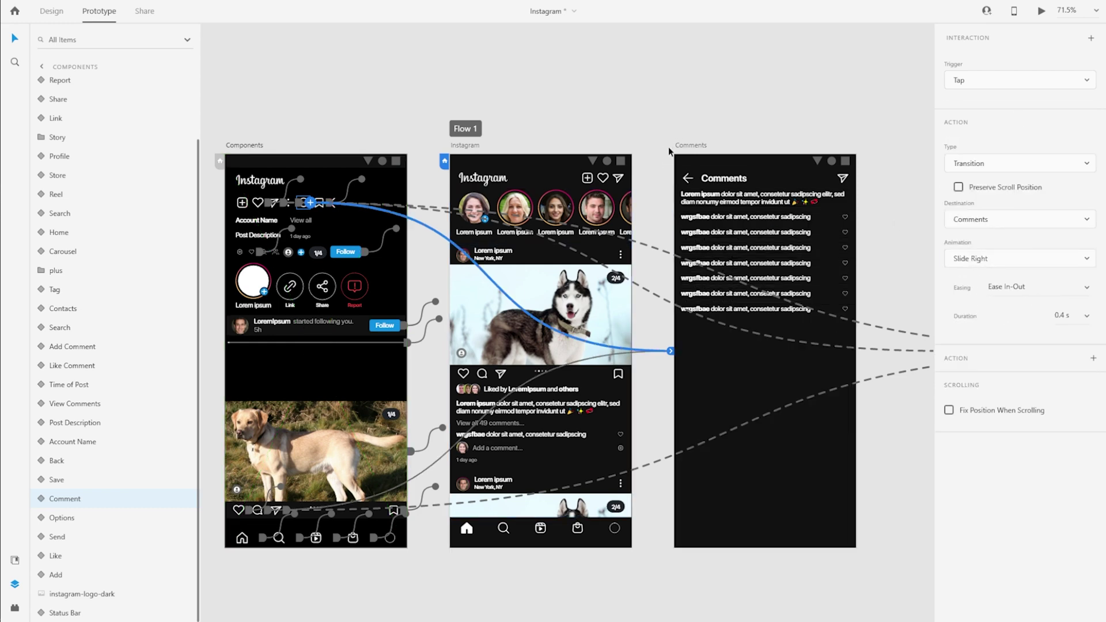
# Set the Back arrow in the Comments header to return to the Previous Artboard on tap.
pyautogui.click(687, 180)
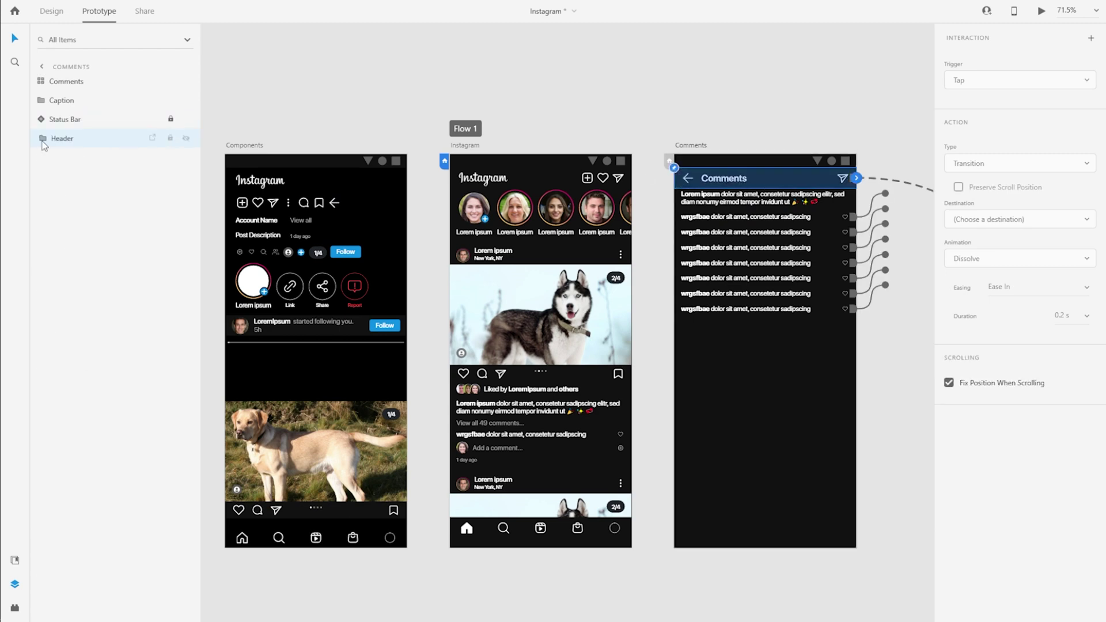
pyautogui.doubleClick(687, 181)
pyautogui.scroll(3, 685, 184)
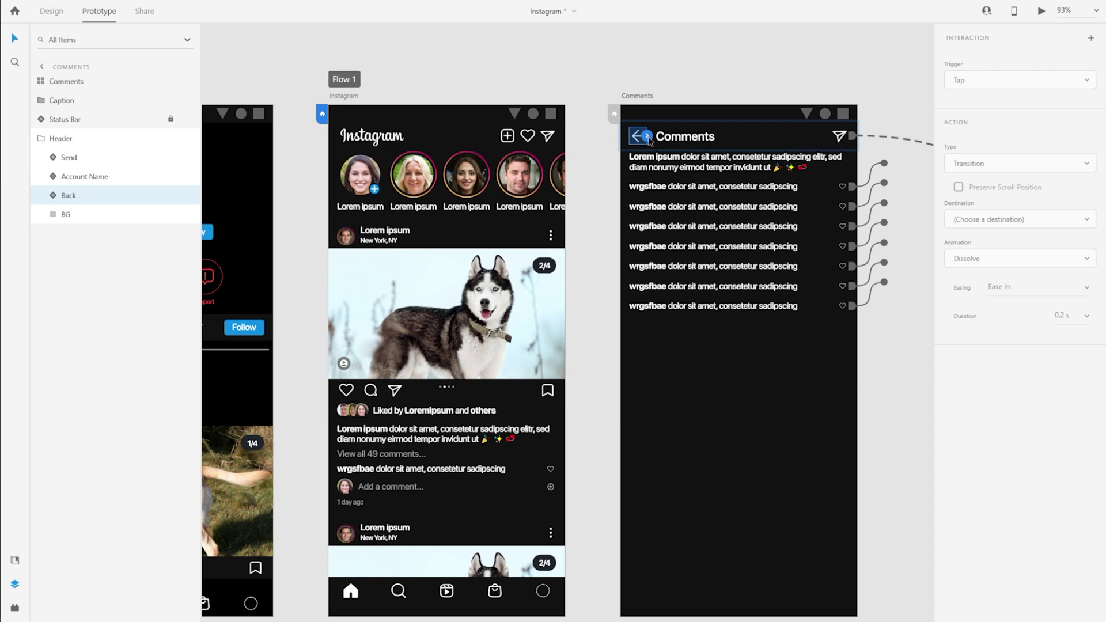
pyautogui.click(1007, 164)
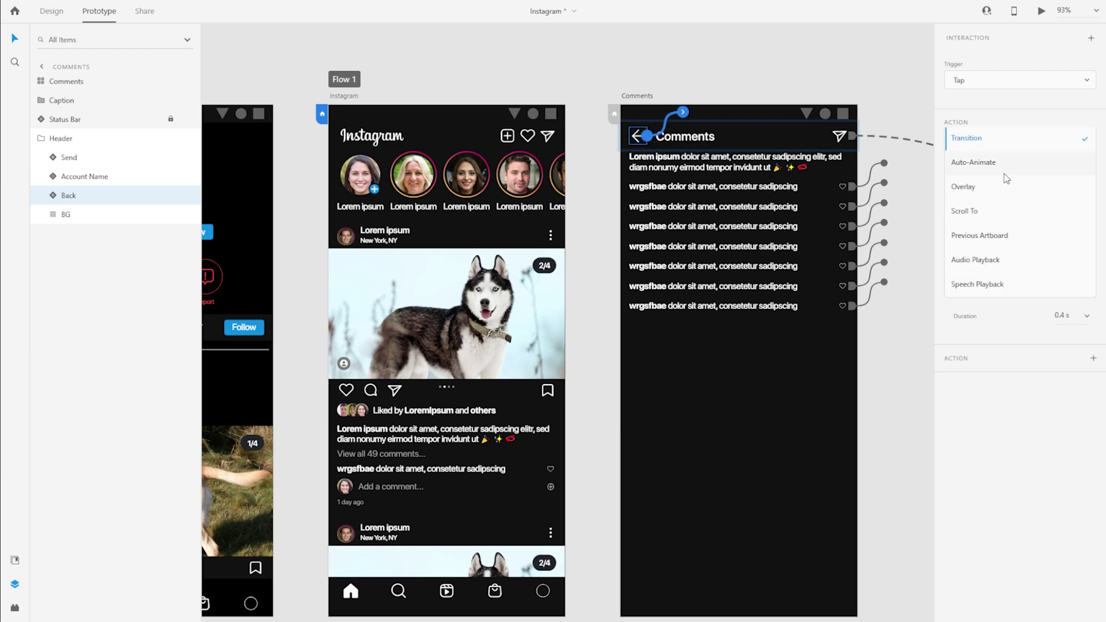
pyautogui.click(980, 236)
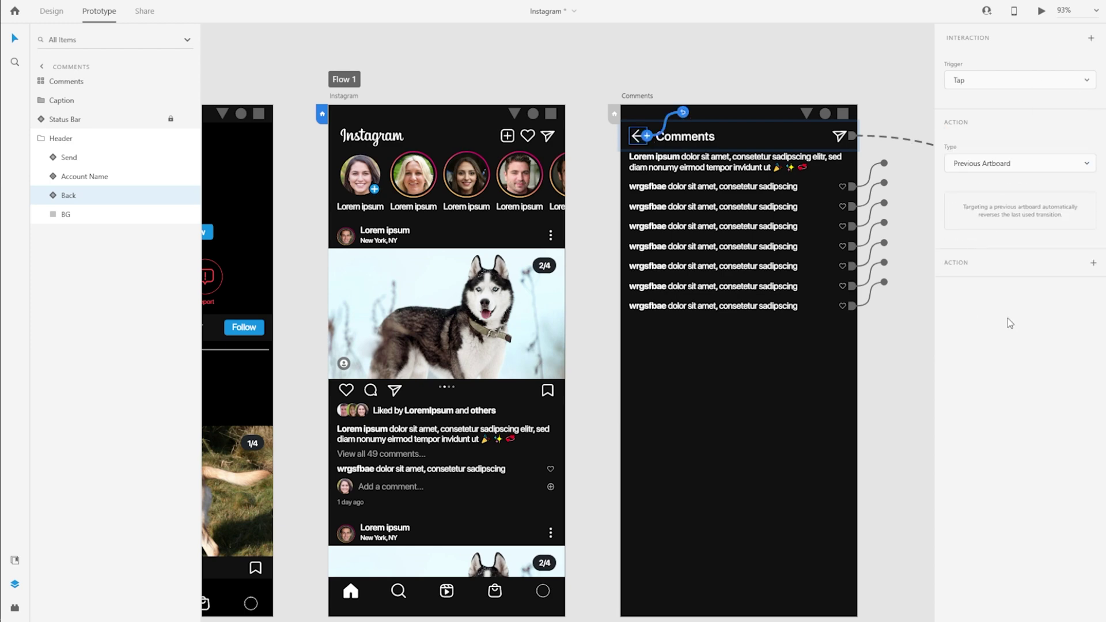
pyautogui.click(592, 222)
pyautogui.moveTo(593, 222); pyautogui.dragTo(610, 205)
pyautogui.scroll(-3, 628, 202)
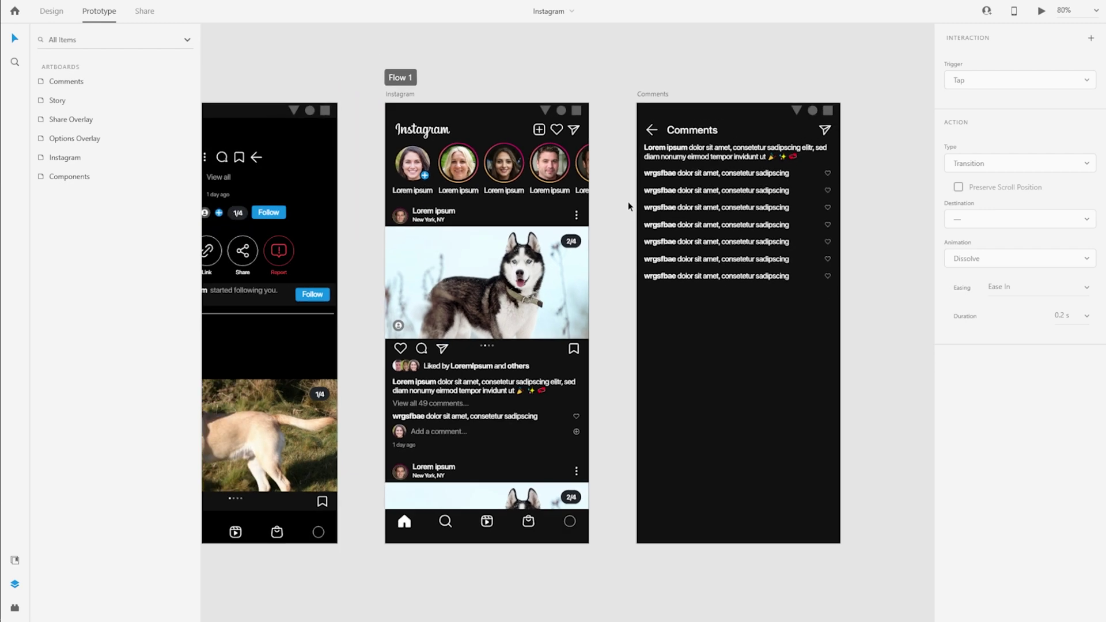
# Preview the prototype and test the transition from a post's Comment icon to the Comments screen.
pyautogui.hotkey('ctrl', 'a')
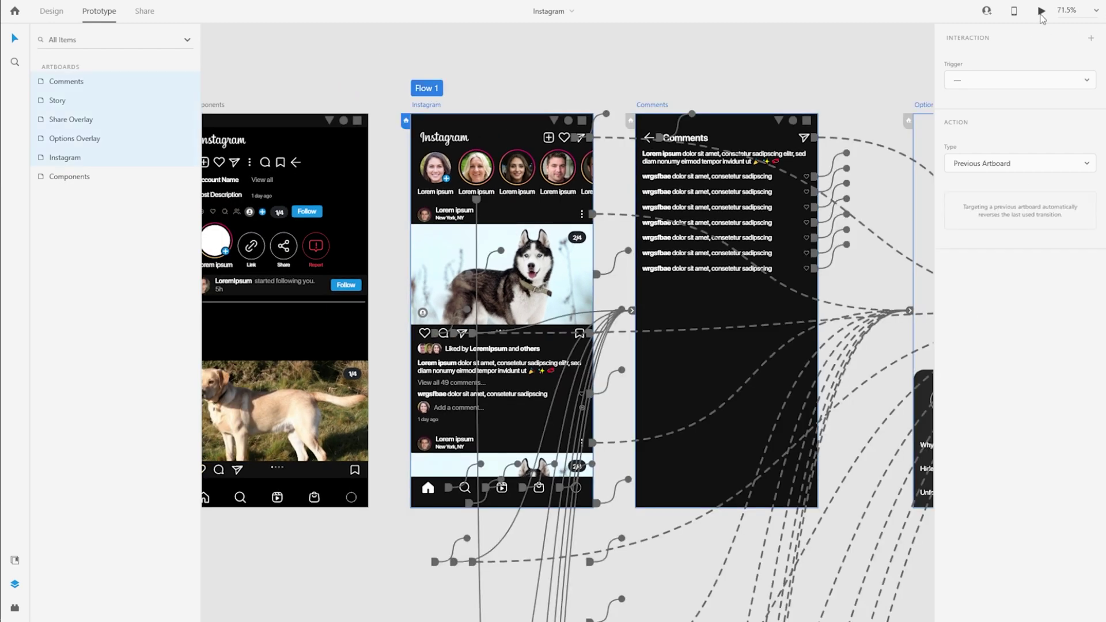
pyautogui.click(1041, 12)
pyautogui.moveTo(102, 44); pyautogui.dragTo(553, 56)
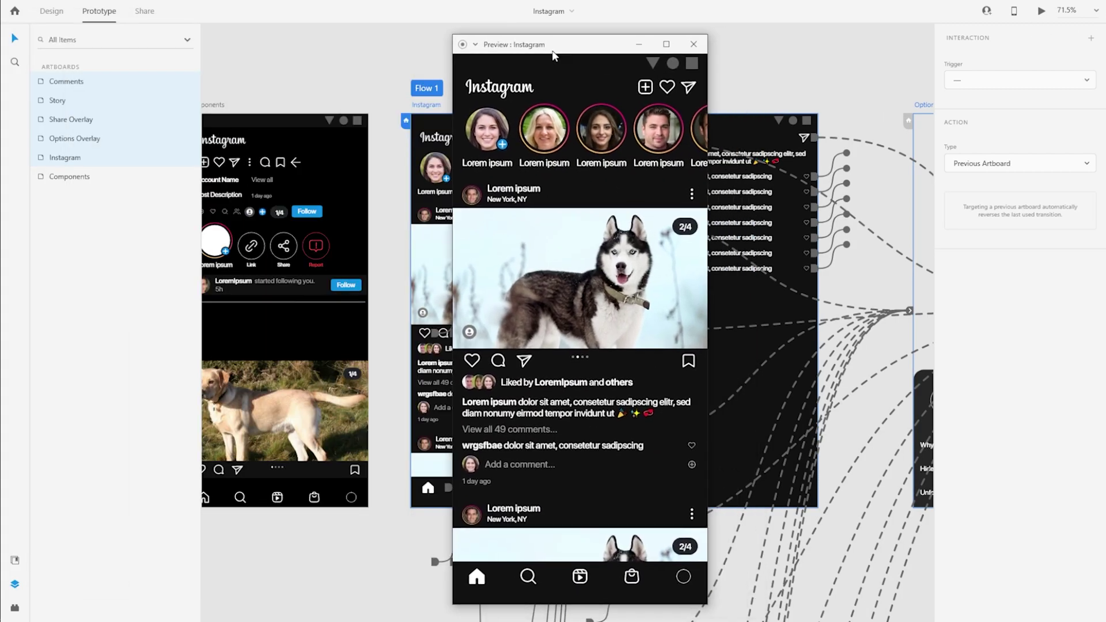
pyautogui.click(500, 361)
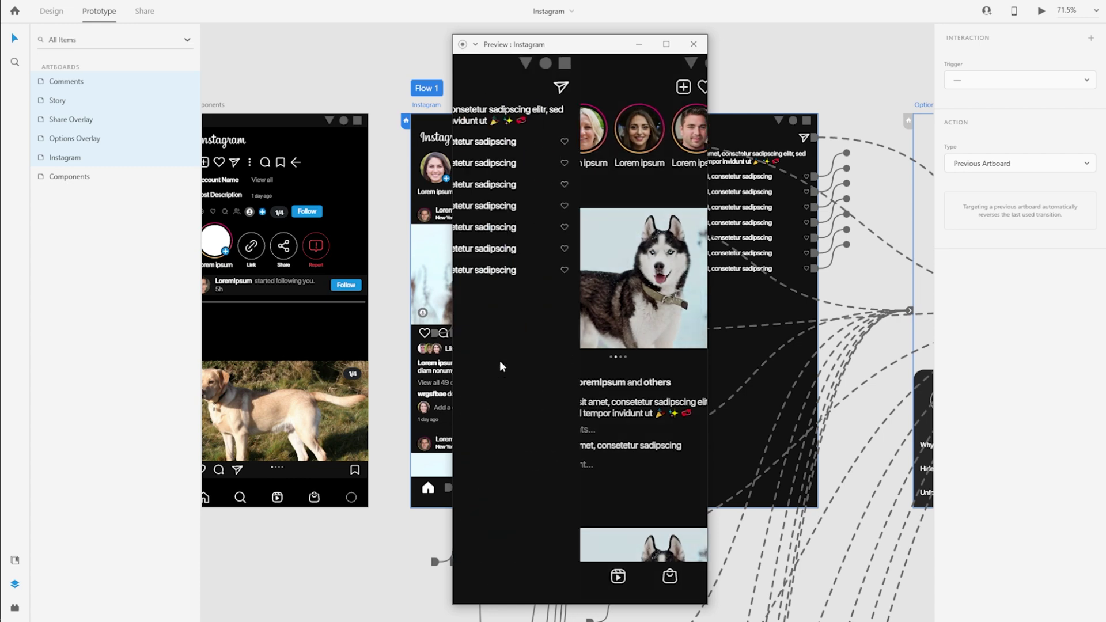
pyautogui.click(694, 45)
# Change the Comment icon component's transition animation to Slide Left.
pyautogui.click(229, 132)
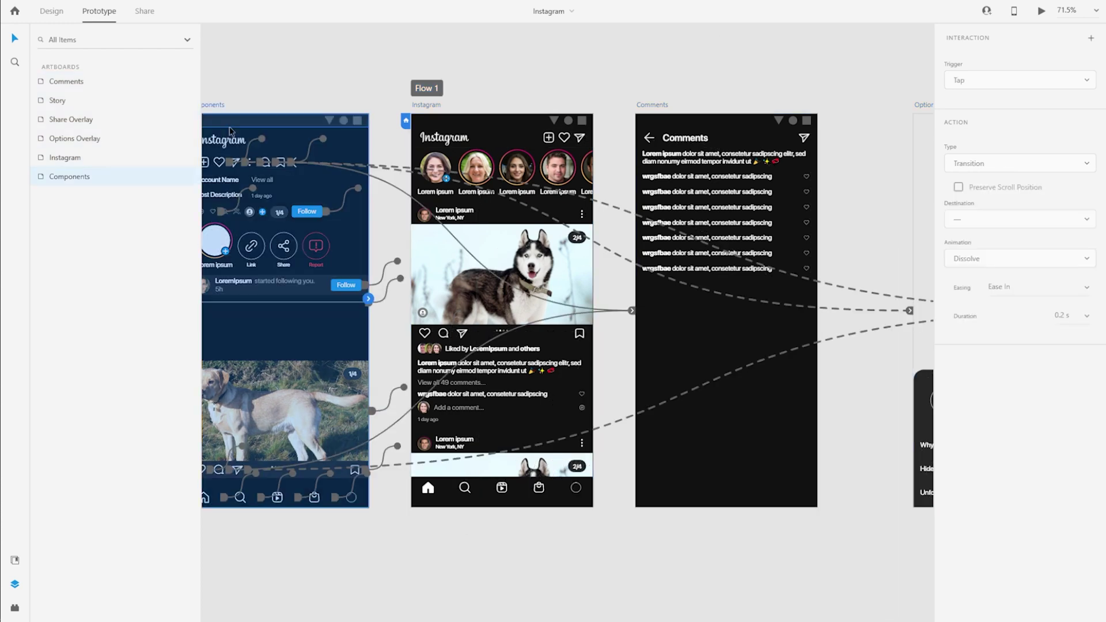
pyautogui.click(265, 162)
pyautogui.click(1019, 259)
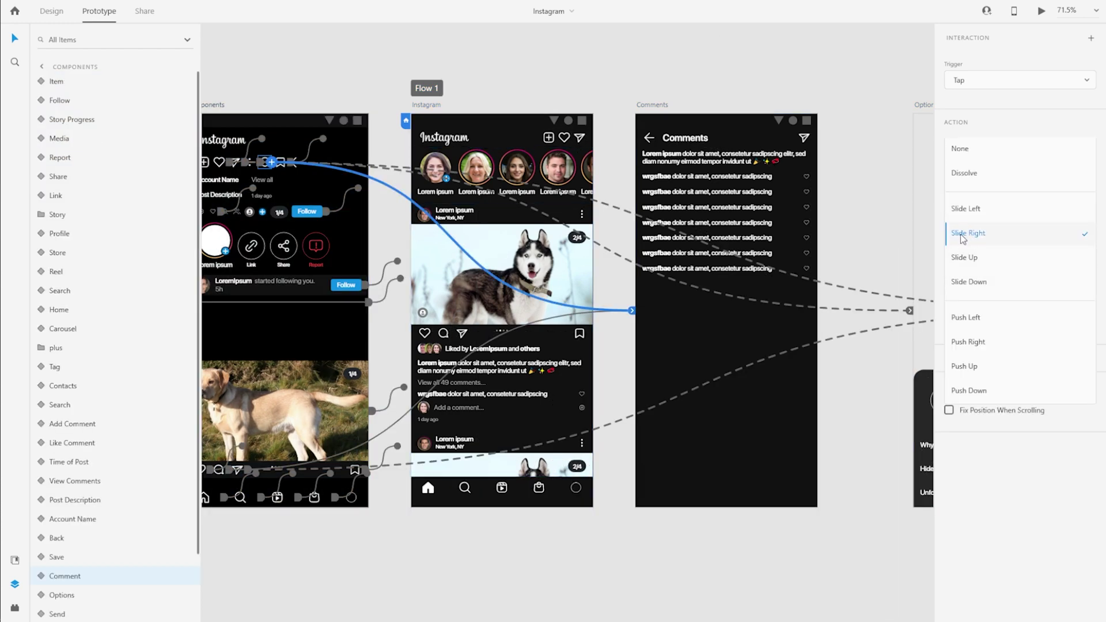
pyautogui.click(975, 211)
# Preview the flow again, opening the Comments screen from the post's Comment icon and testing a comment's like icon.
pyautogui.click(427, 88)
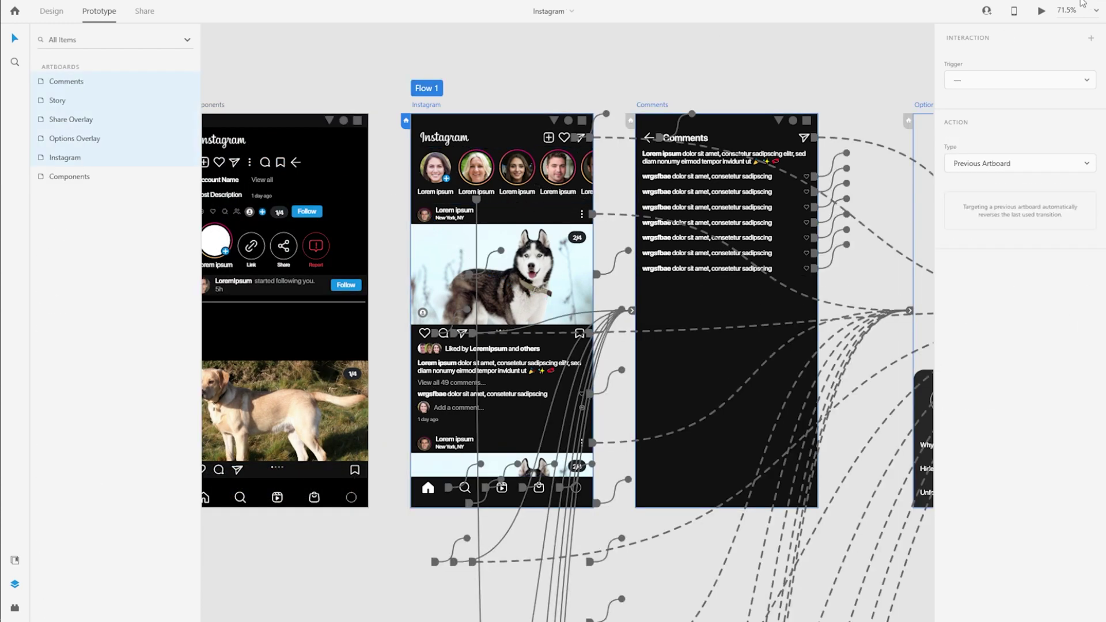
pyautogui.click(1041, 11)
pyautogui.moveTo(131, 23); pyautogui.dragTo(629, 29)
pyautogui.click(541, 340)
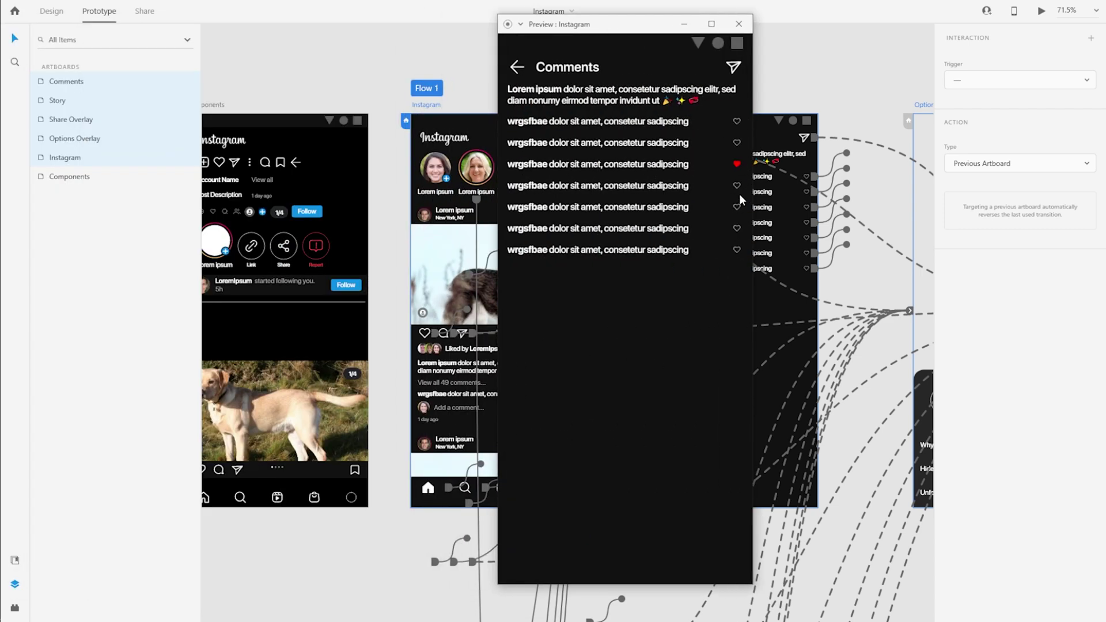
# Test the Comments screen in the preview: like the last comment, open and scroll the share overlay, dismiss it and go back.
pyautogui.click(737, 251)
pyautogui.click(733, 68)
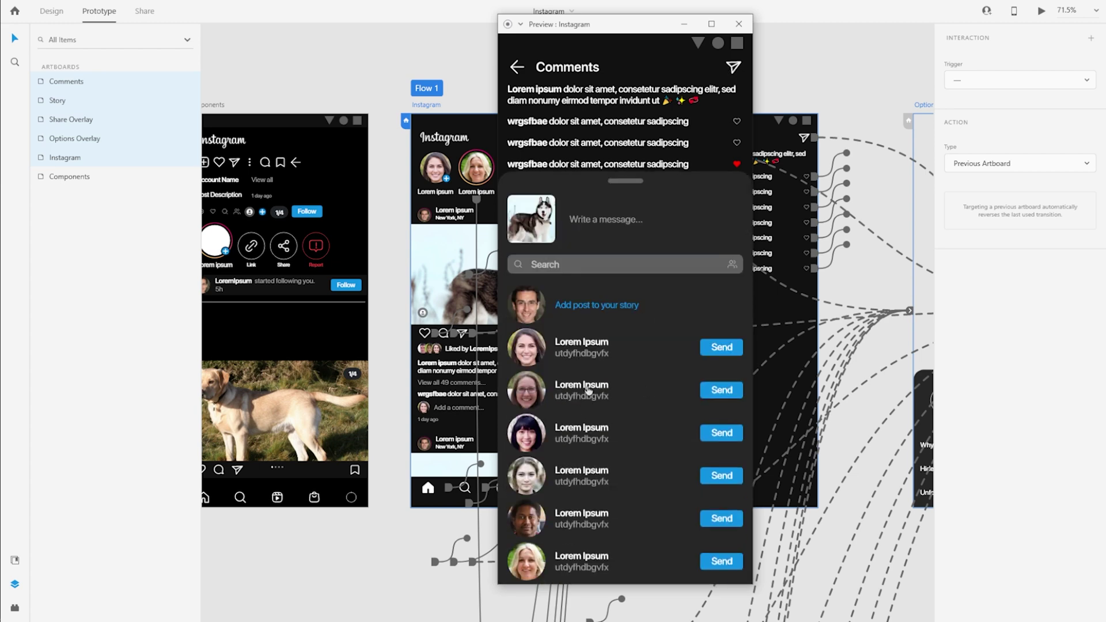
pyautogui.scroll(-4, 607, 415)
pyautogui.scroll(4, 609, 417)
pyautogui.click(576, 149)
pyautogui.click(515, 68)
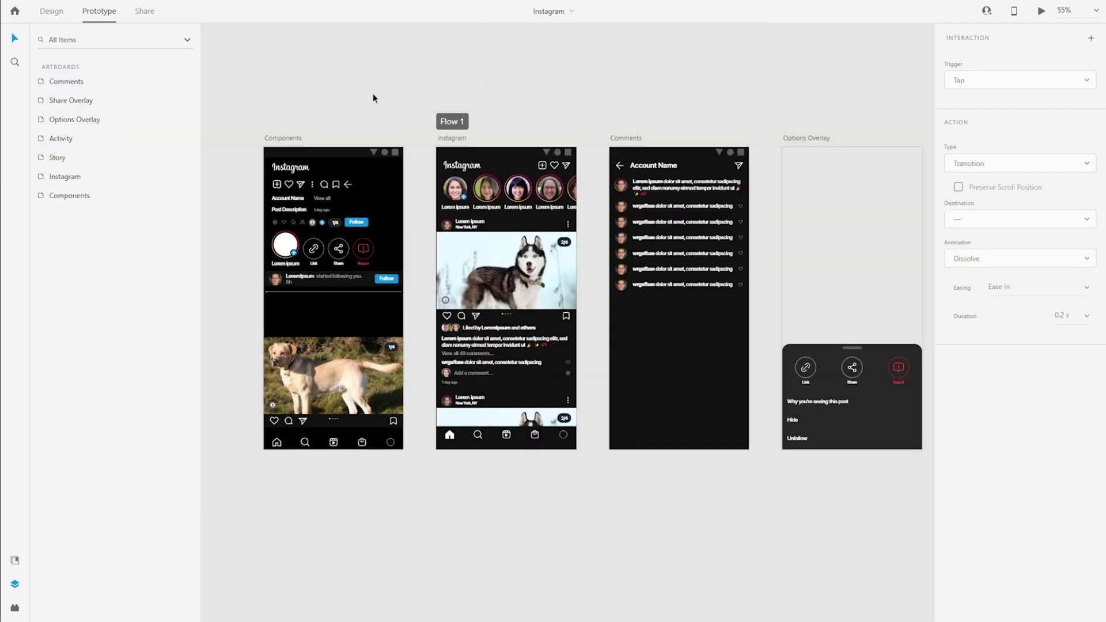
# Move the Options Overlay and Share Overlay artboards together to the right, to X 2250, making room beside the Comments artboard.
pyautogui.scroll(-2, 372, 96)
pyautogui.moveTo(685, 82); pyautogui.dragTo(632, 104)
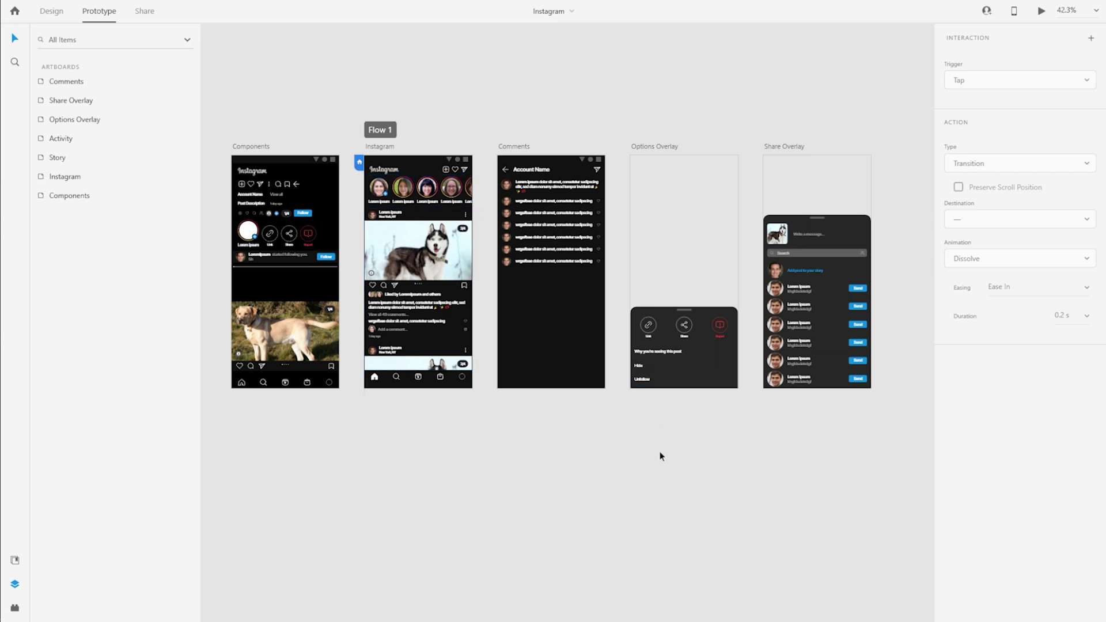
pyautogui.keyDown('shift'); pyautogui.click(653, 147); pyautogui.keyUp('shift')
pyautogui.click(51, 11)
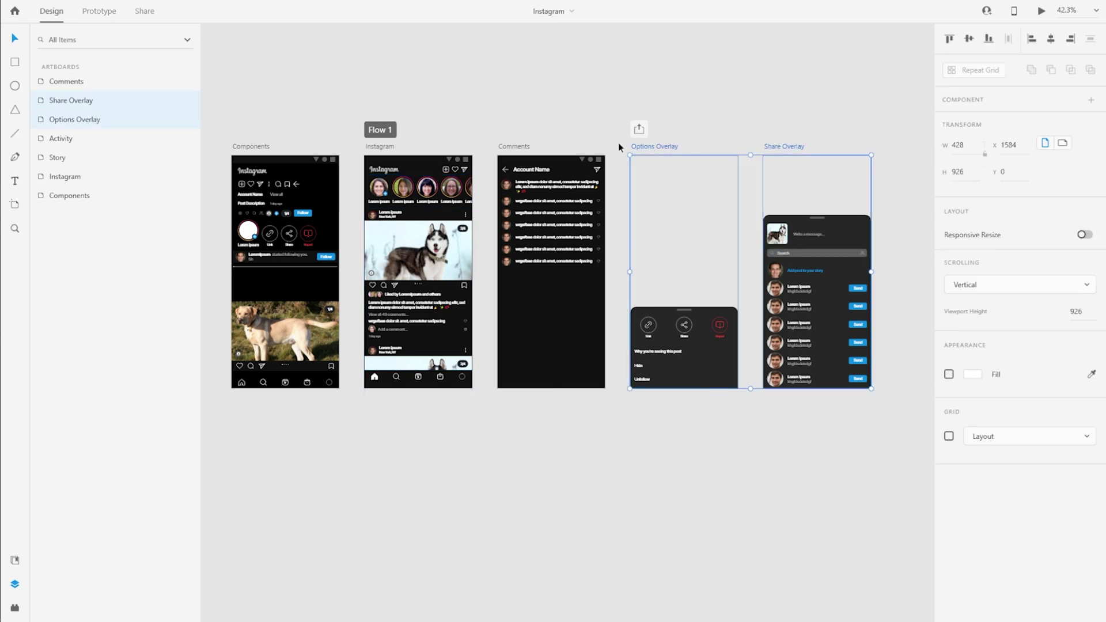
pyautogui.moveTo(652, 147); pyautogui.dragTo(821, 144)
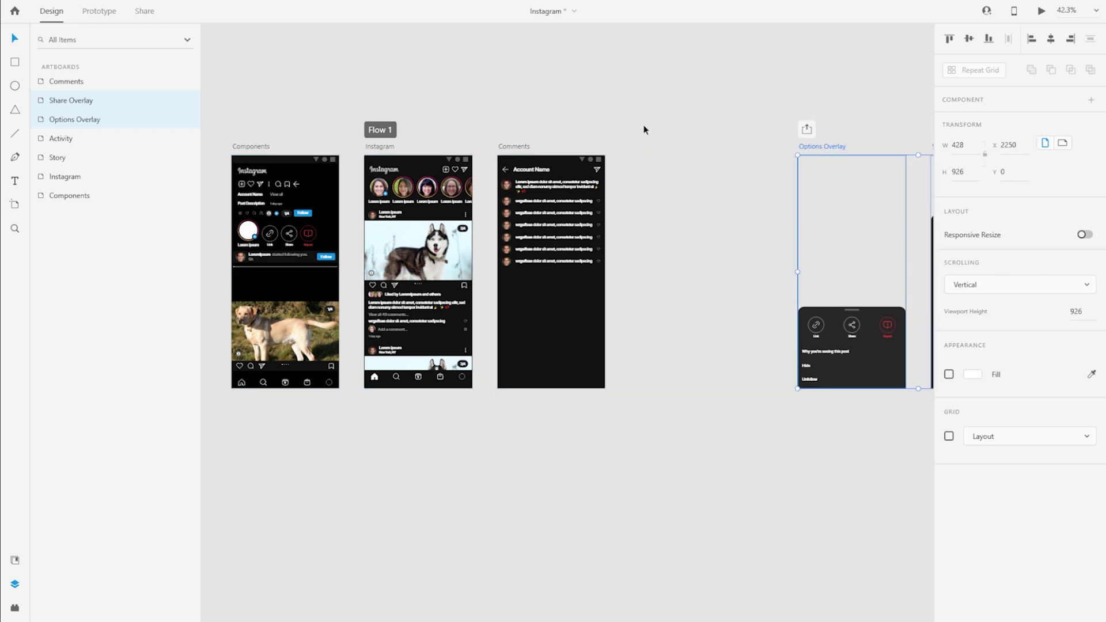
# Add an iPhone 12 Pro Max artboard beside Comments at X 1584 and rename it Story.
pyautogui.click(619, 124)
pyautogui.press('a')
pyautogui.click(622, 156)
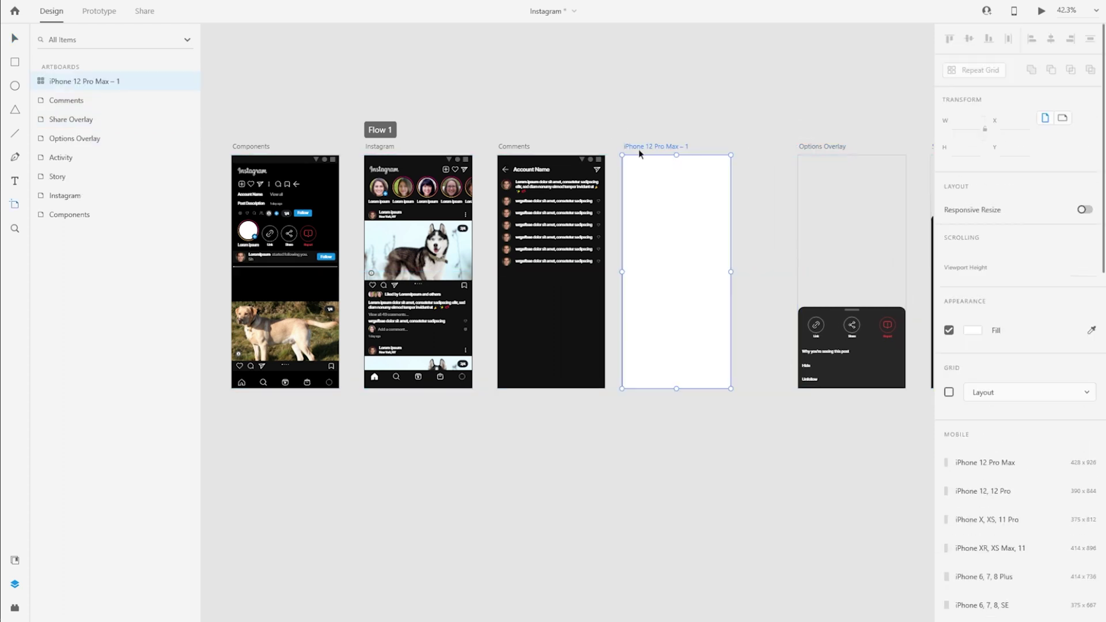
pyautogui.moveTo(648, 144); pyautogui.dragTo(656, 143)
pyautogui.doubleClick(656, 144)
pyautogui.write('Story')
pyautogui.press('Return')
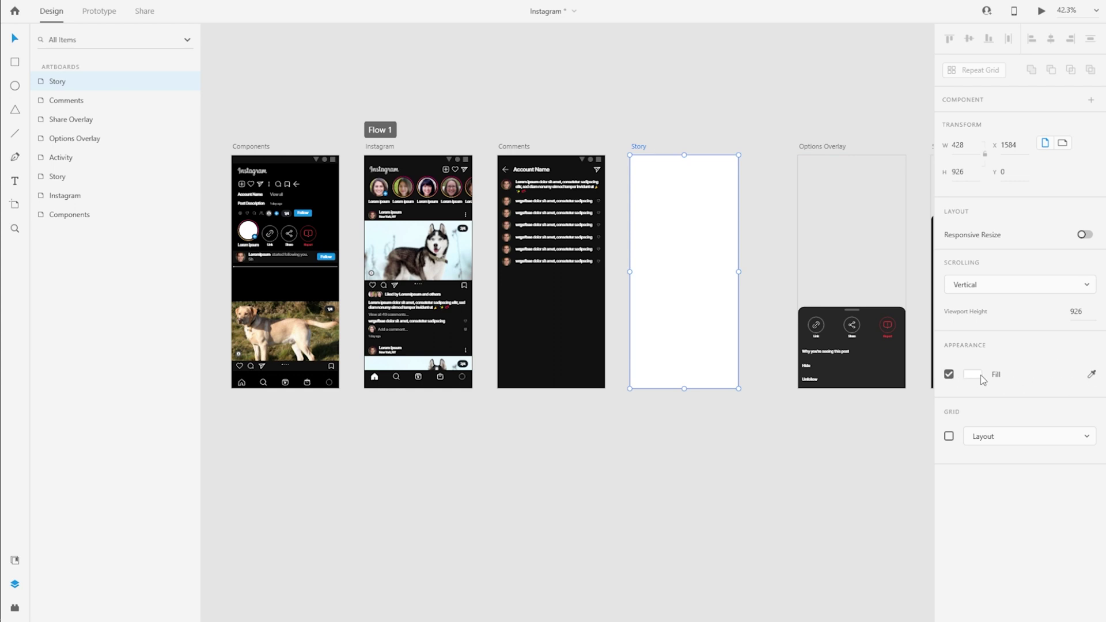
# Fill the new Story artboard with the dark background colour sampled from the Comments artboard.
pyautogui.click(1093, 375)
pyautogui.click(594, 334)
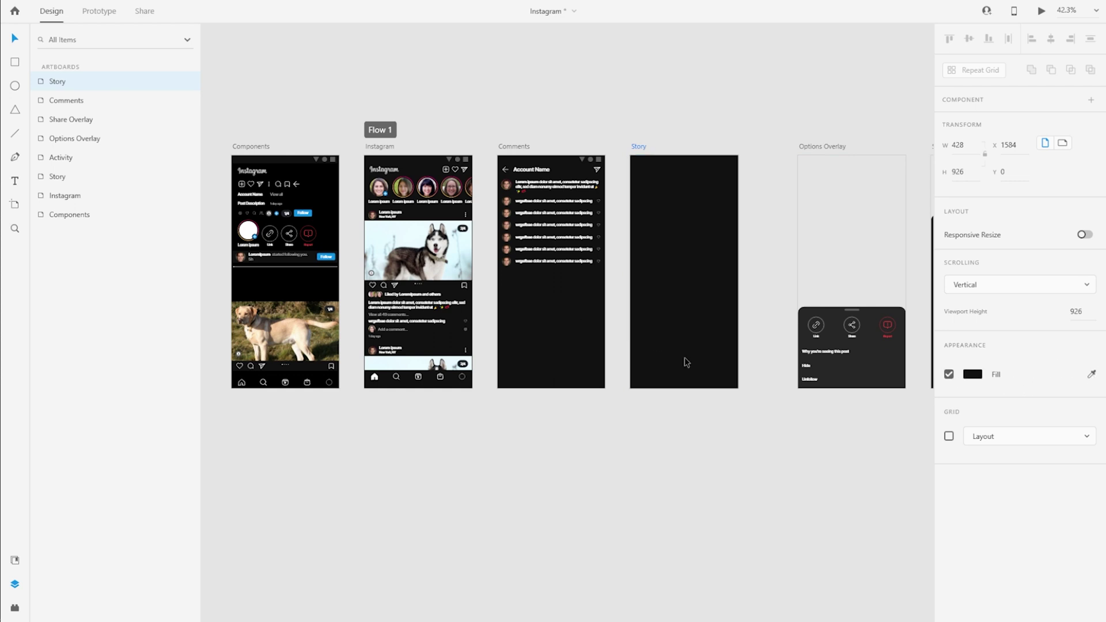
pyautogui.click(764, 379)
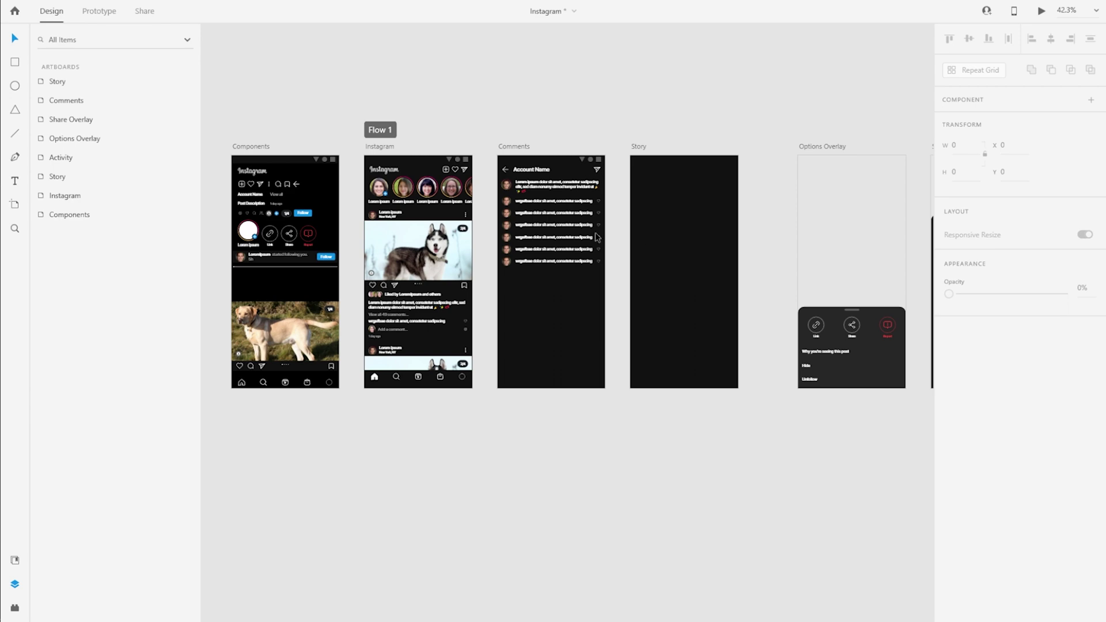
# Check the two lines inside the Story Progress component on the Components artboard and copy the whole component.
pyautogui.scroll(5, 227, 263)
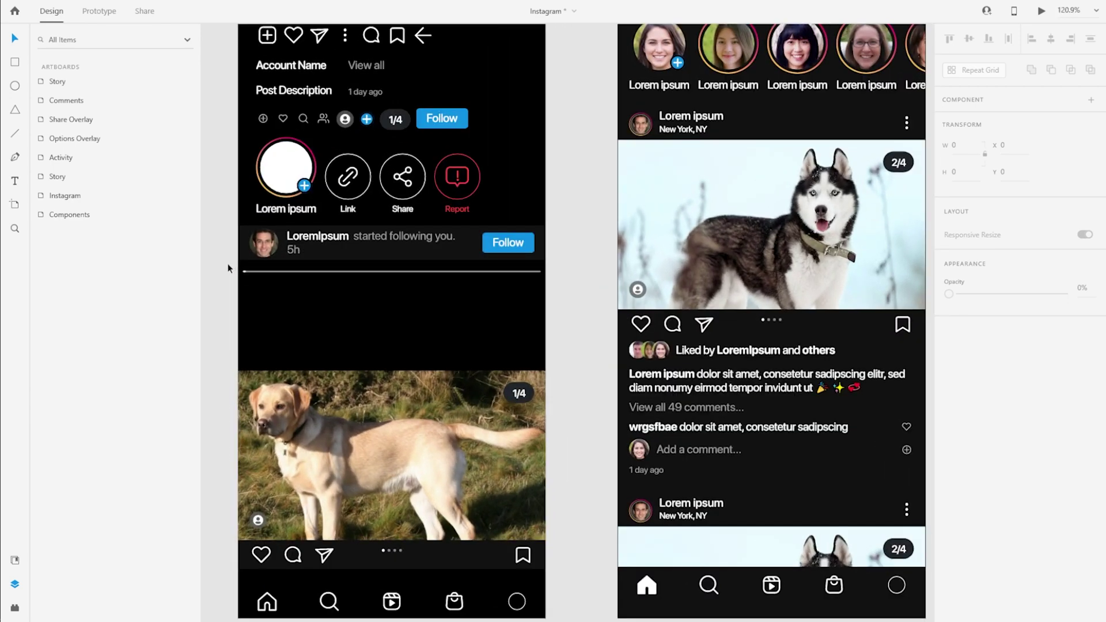
pyautogui.click(310, 272)
pyautogui.scroll(4, 229, 267)
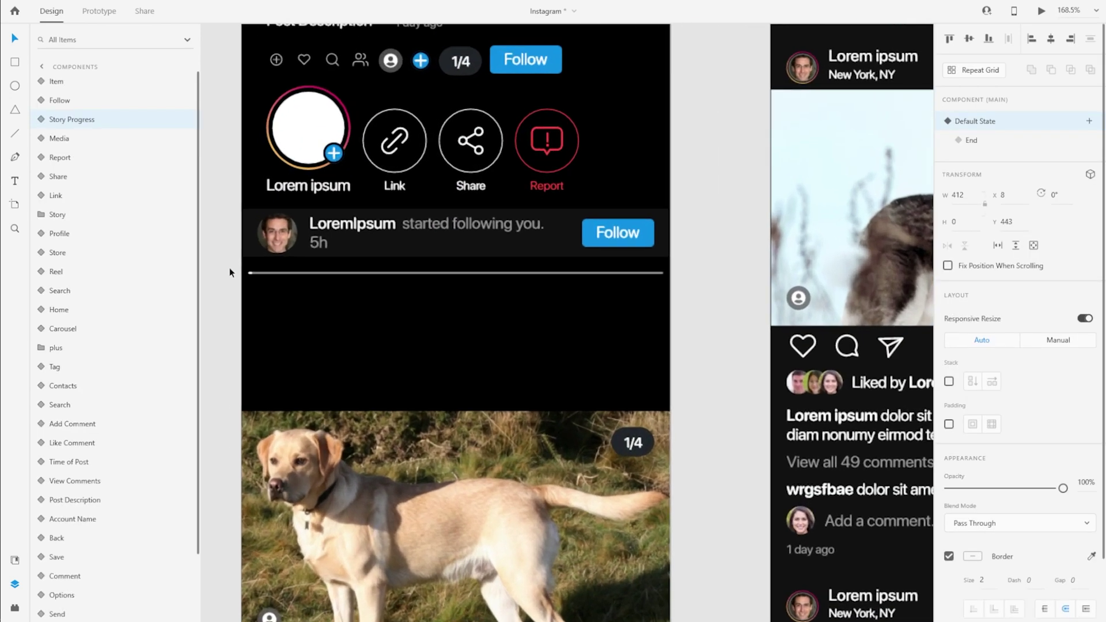
pyautogui.click(48, 122)
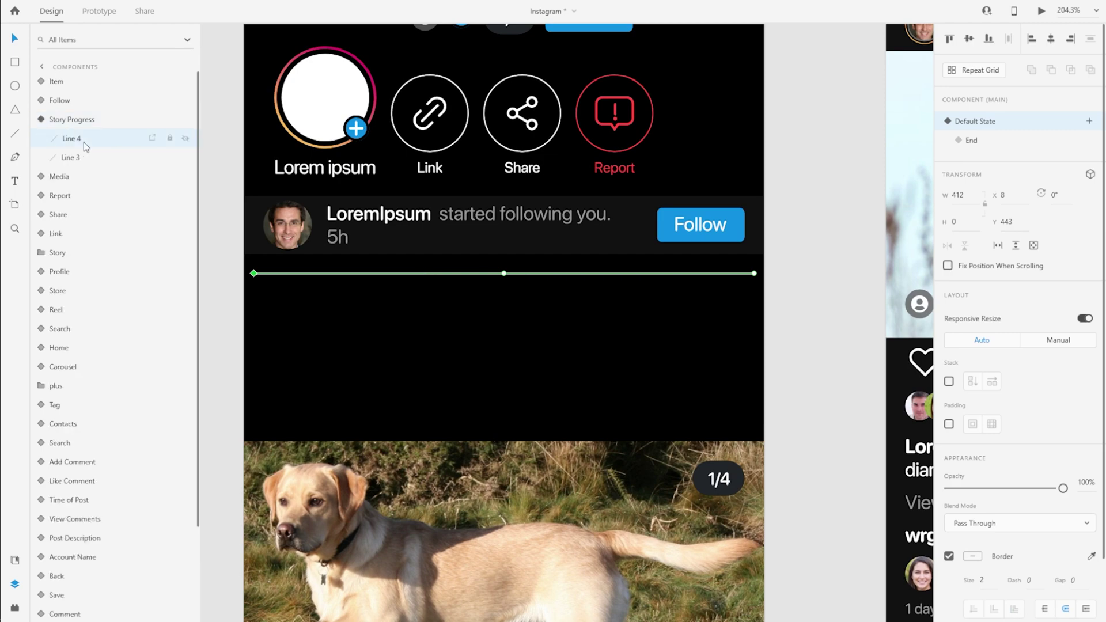
pyautogui.click(81, 139)
pyautogui.click(84, 160)
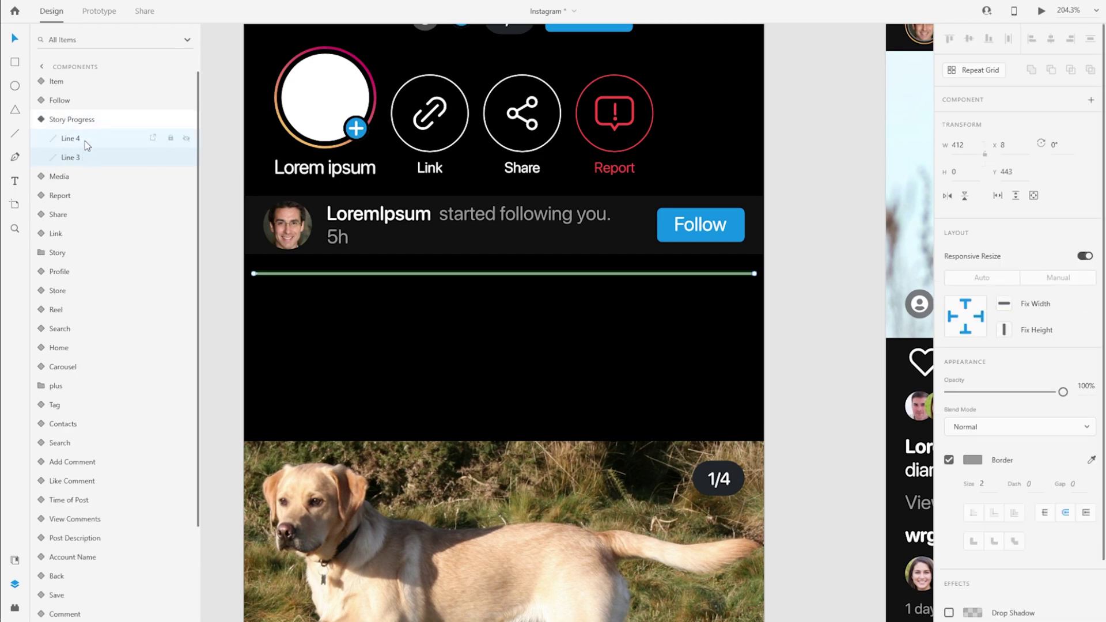
pyautogui.click(85, 141)
pyautogui.click(42, 120)
pyautogui.hotkey('ctrl', 'c')
# Paste the Story Progress bar onto the Story artboard and place it along the top edge at X 8, Y 4.
pyautogui.scroll(-5, 215, 313)
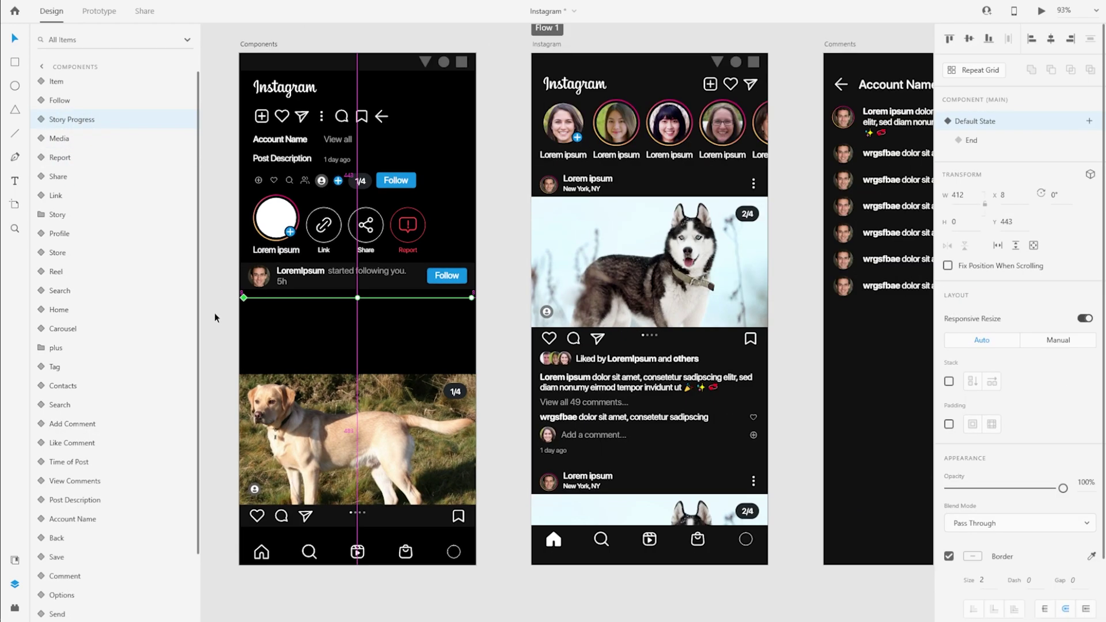
pyautogui.click(755, 151)
pyautogui.hotkey('ctrl', 'v')
pyautogui.moveTo(831, 304); pyautogui.dragTo(831, 163)
pyautogui.scroll(2, 893, 163)
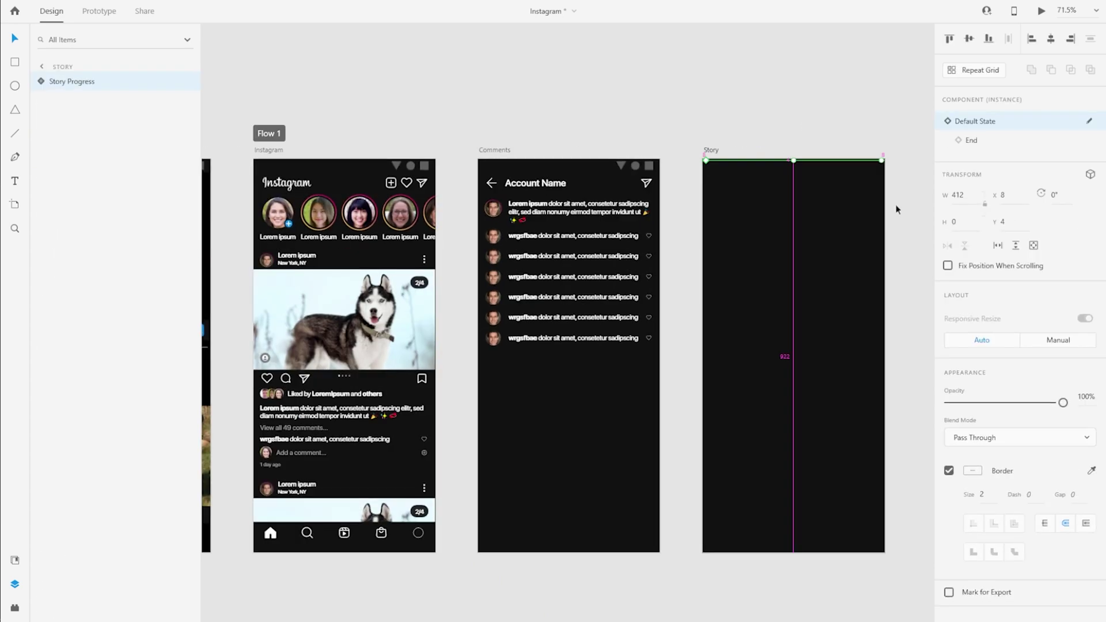
pyautogui.moveTo(456, 120); pyautogui.dragTo(681, 116)
pyautogui.doubleClick(268, 324)
pyautogui.click(761, 115)
pyautogui.moveTo(761, 115); pyautogui.dragTo(346, 113)
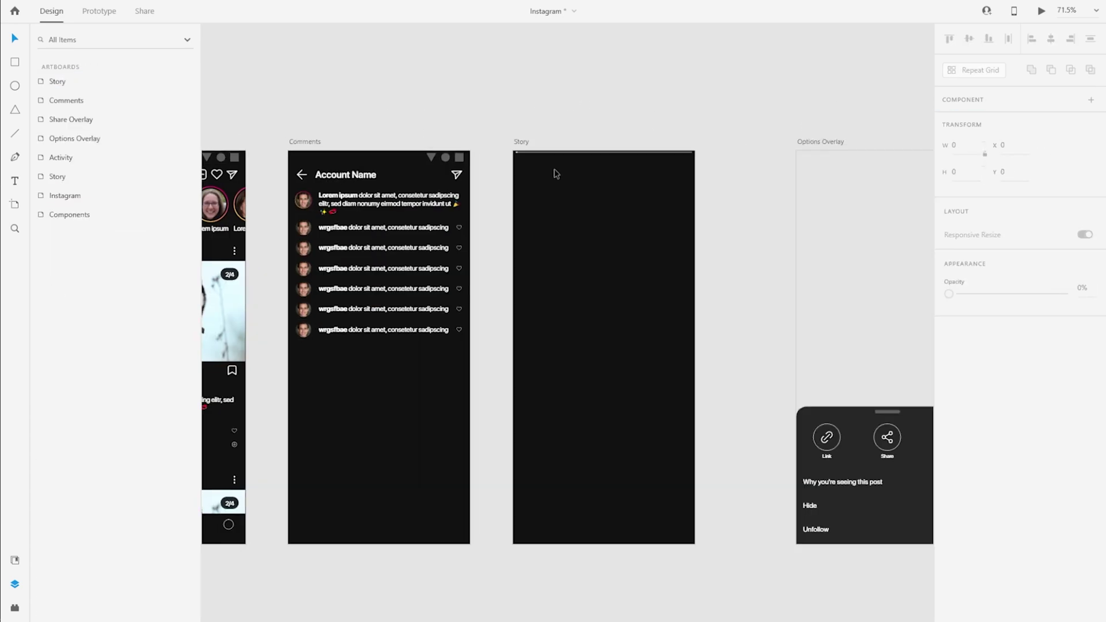
# Copy the Profile picture and Text layers from the Item component on the Components artboard.
pyautogui.hscroll(-5, 585, 144)
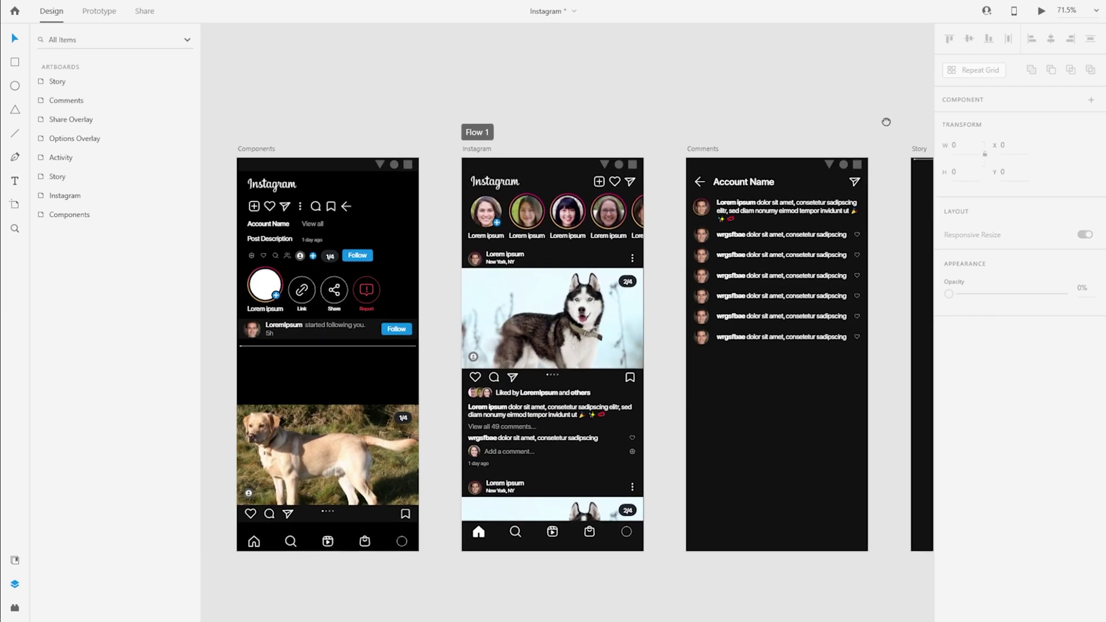
pyautogui.scroll(5, 217, 326)
pyautogui.click(245, 329)
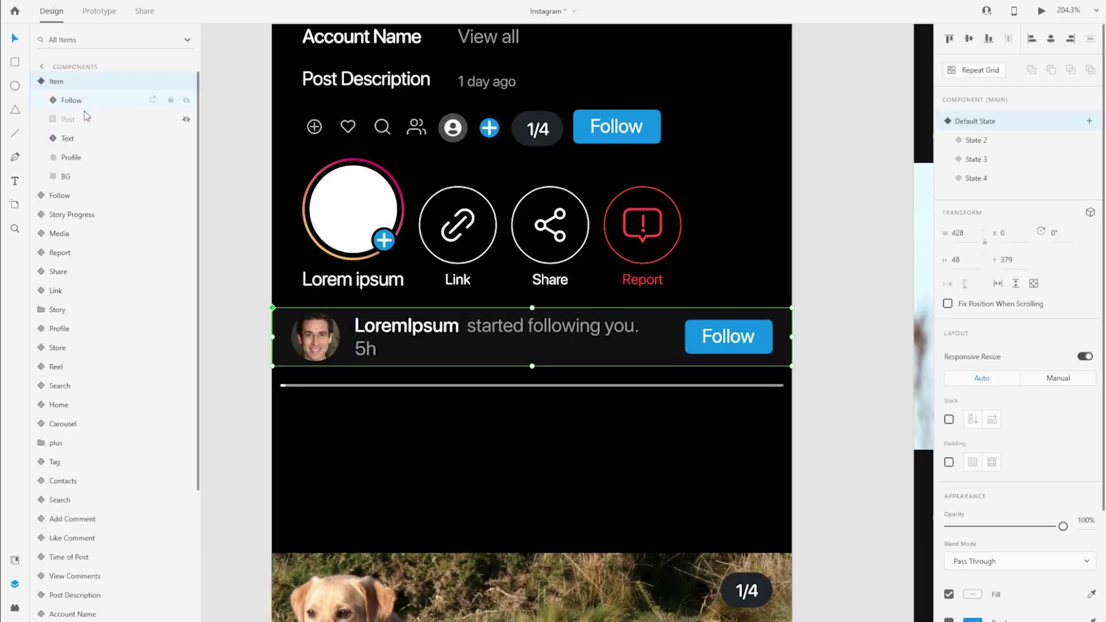
pyautogui.click(90, 163)
pyautogui.keyDown('shift'); pyautogui.click(86, 138); pyautogui.keyUp('shift')
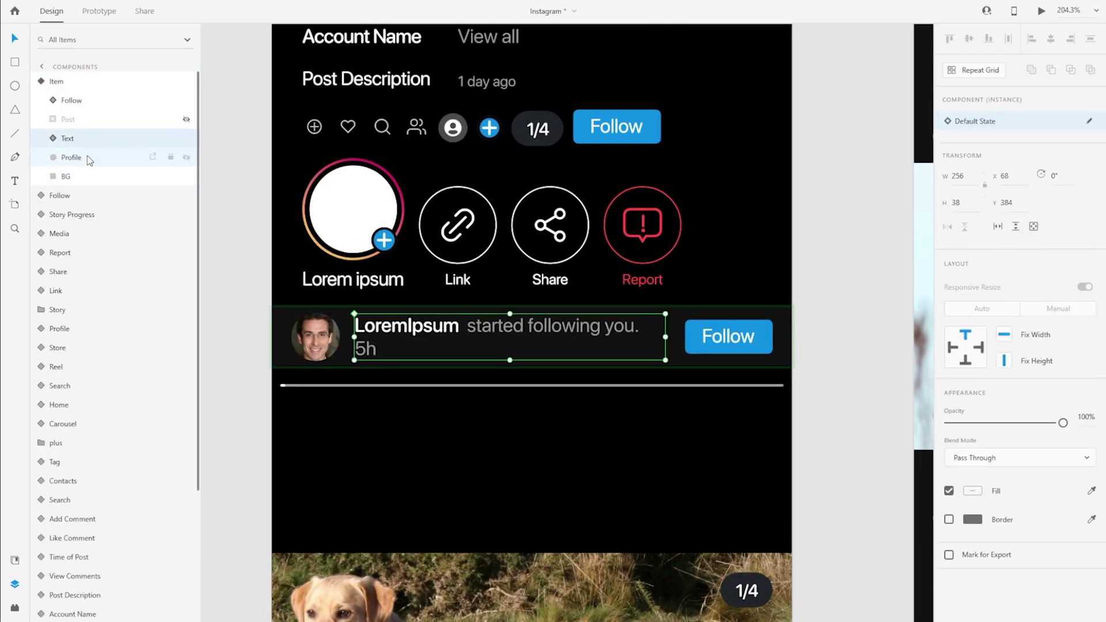
pyautogui.click(42, 81)
pyautogui.scroll(-5, 216, 356)
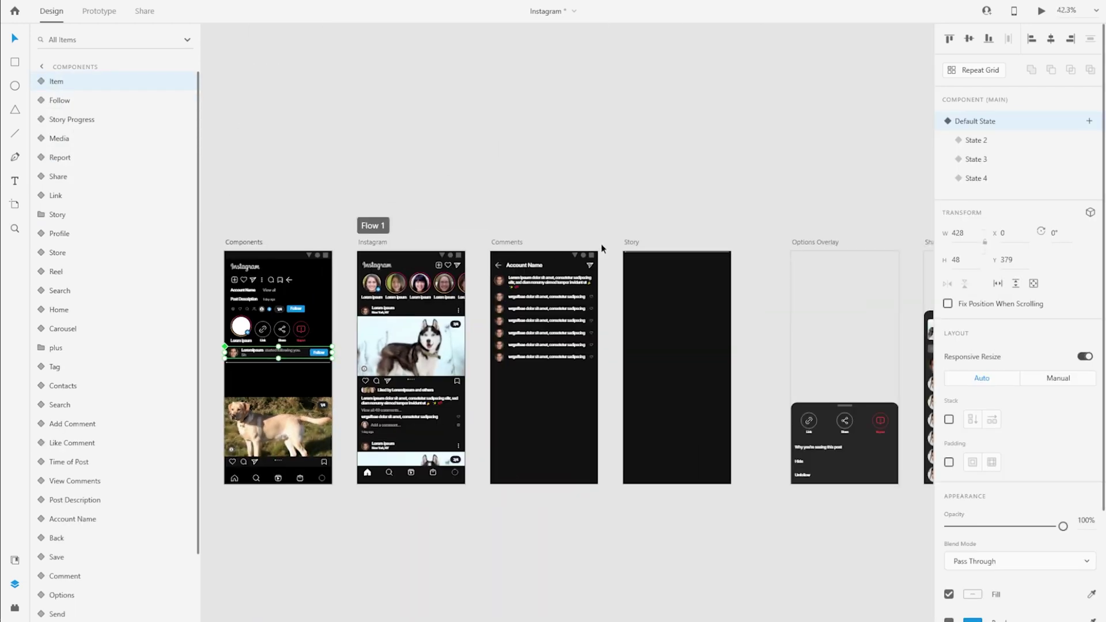
# Paste the profile picture and text onto the Story artboard and position them below the progress bar at X 16, Y 17.
pyautogui.click(633, 243)
pyautogui.hotkey('ctrl', '3')
pyautogui.scroll(1, 545, 50)
pyautogui.moveTo(681, 69); pyautogui.dragTo(627, 81)
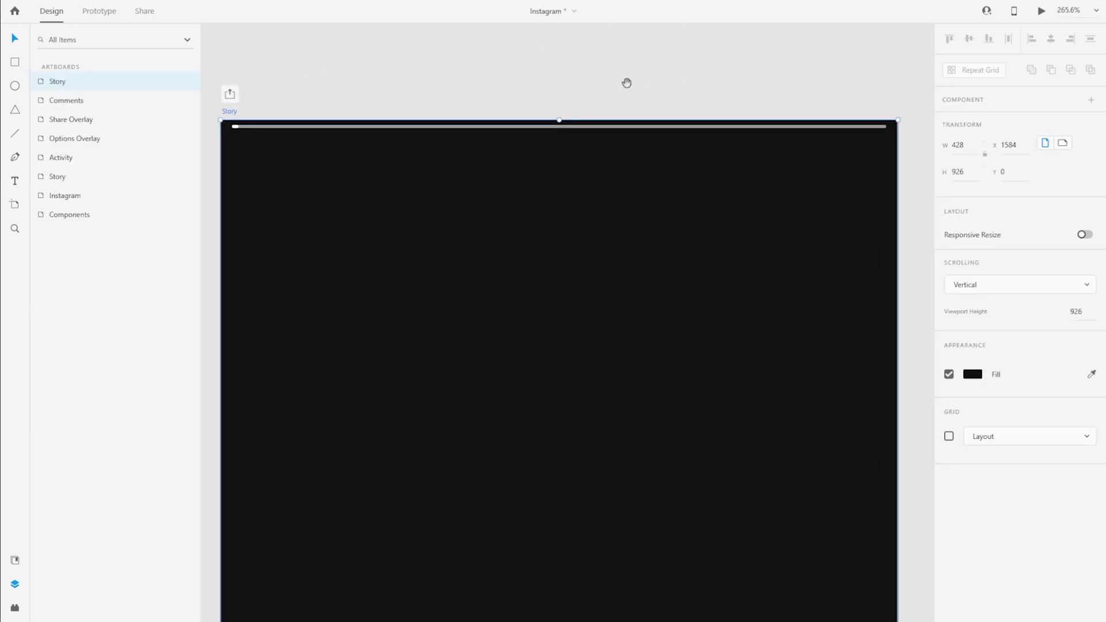
pyautogui.hotkey('ctrl', 'v')
pyautogui.moveTo(345, 372); pyautogui.dragTo(270, 178)
pyautogui.press('Right')
pyautogui.press('Right')
pyautogui.press('Right')
pyautogui.press('Right')
pyautogui.press('Up')
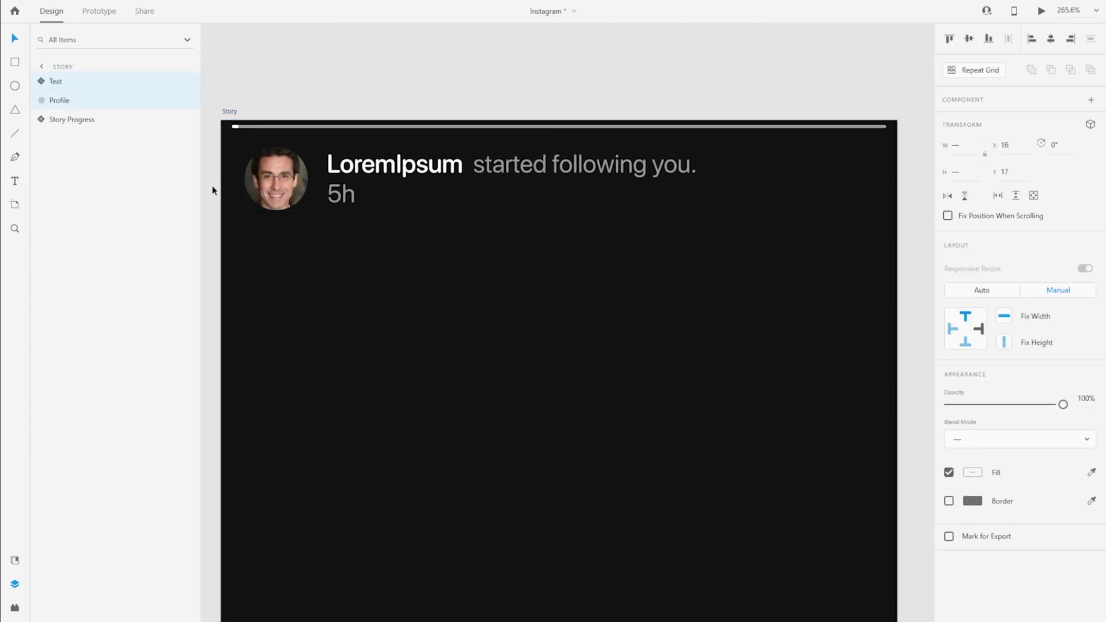
# Shorten the pasted text to "LoremIpsum 5h", set it to auto height and centre it vertically beside the profile picture.
pyautogui.doubleClick(444, 165)
pyautogui.moveTo(475, 164); pyautogui.dragTo(705, 164)
pyautogui.press('Escape')
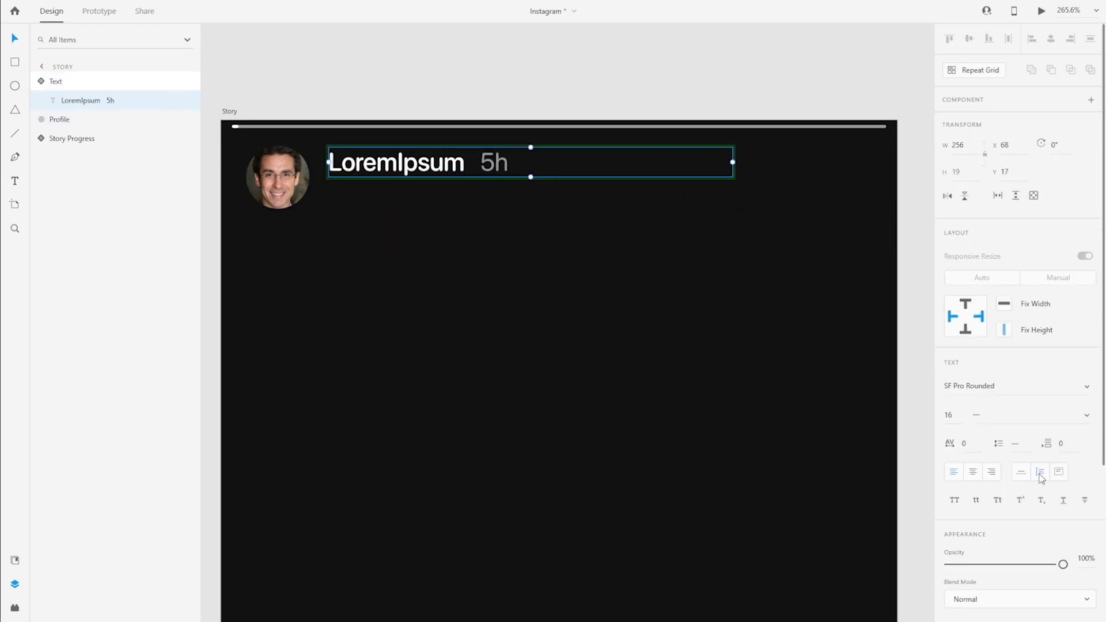
pyautogui.click(1038, 474)
pyautogui.moveTo(508, 176); pyautogui.dragTo(817, 176)
pyautogui.press('Escape')
# Place an Options icon instance at the right end of the Story header, level with the profile picture.
pyautogui.scroll(-4, 581, 288)
pyautogui.click(557, 179)
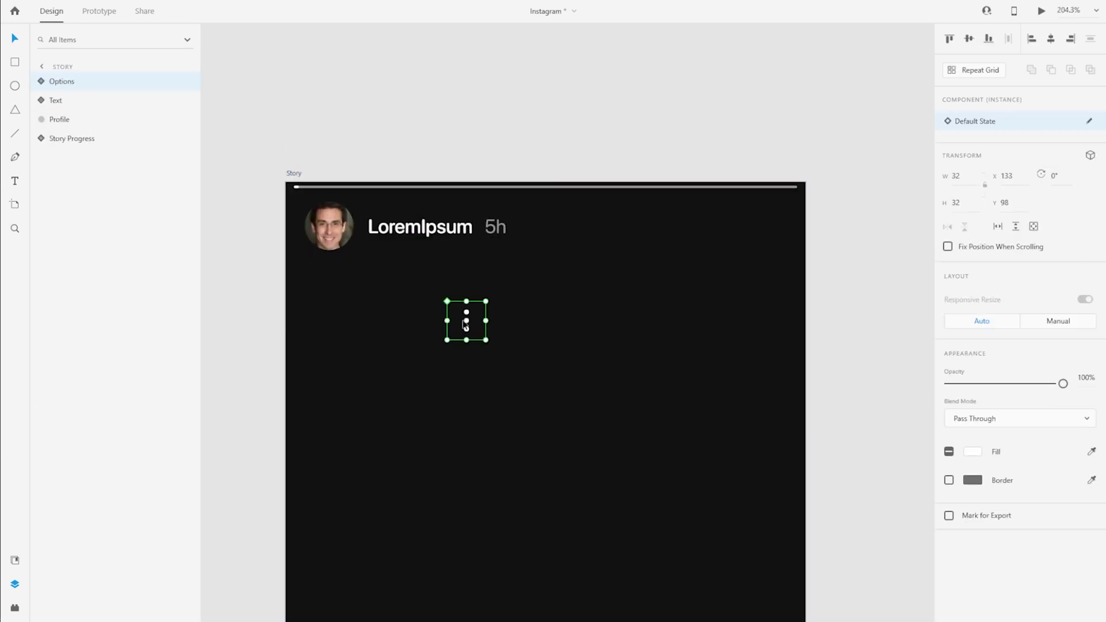
pyautogui.moveTo(464, 319); pyautogui.dragTo(772, 225)
pyautogui.click(731, 226)
pyautogui.press('Escape')
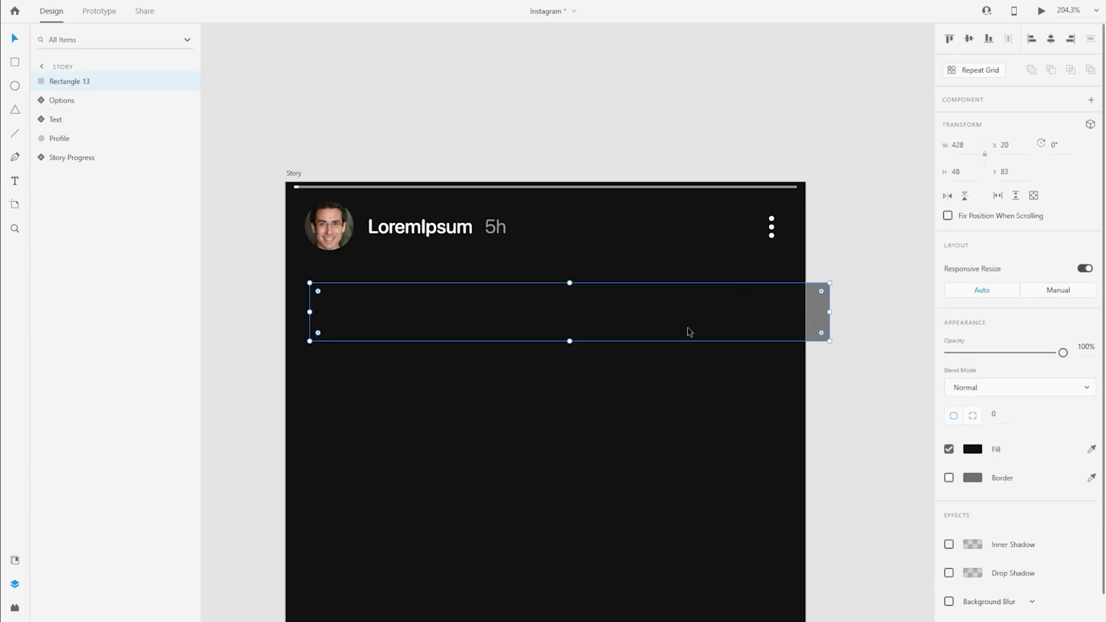
# Align the pasted 428 × 48 rectangle with the Story header row, rename it BG and move it behind the header elements.
pyautogui.moveTo(575, 321); pyautogui.dragTo(550, 232)
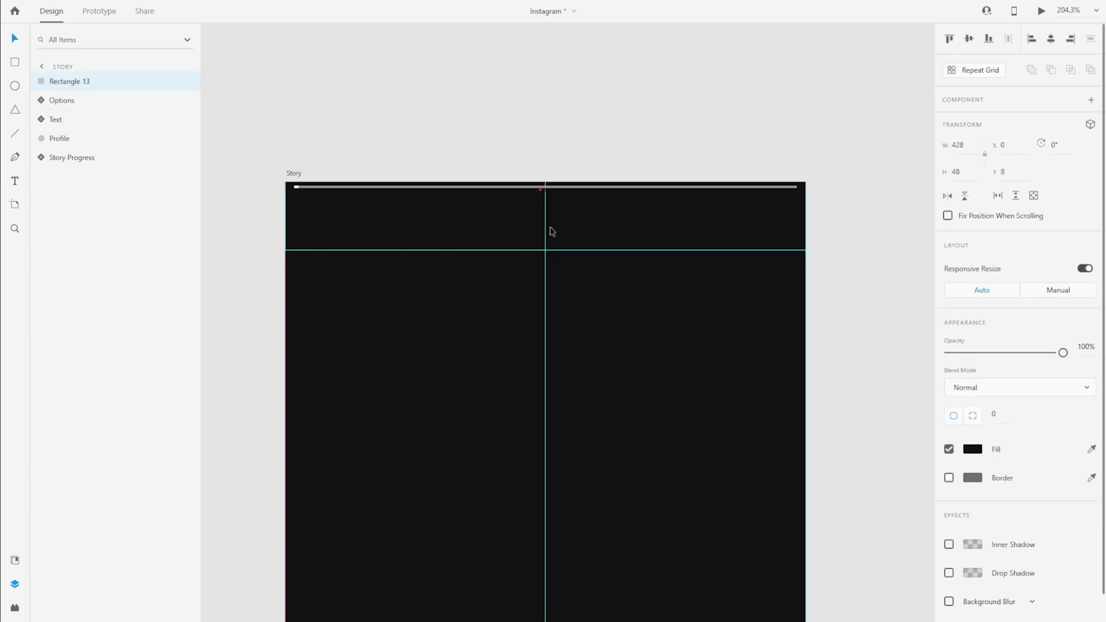
pyautogui.doubleClick(71, 82)
pyautogui.write('BG')
pyautogui.moveTo(72, 81); pyautogui.dragTo(72, 148)
pyautogui.moveTo(368, 224); pyautogui.dragTo(368, 229)
# Group the options icon, text, profile picture and BG on the Story artboard and name the group Header.
pyautogui.keyDown('shift'); pyautogui.click(58, 81); pyautogui.keyUp('shift')
pyautogui.hotkey('ctrl', 'g')
pyautogui.doubleClick(58, 81)
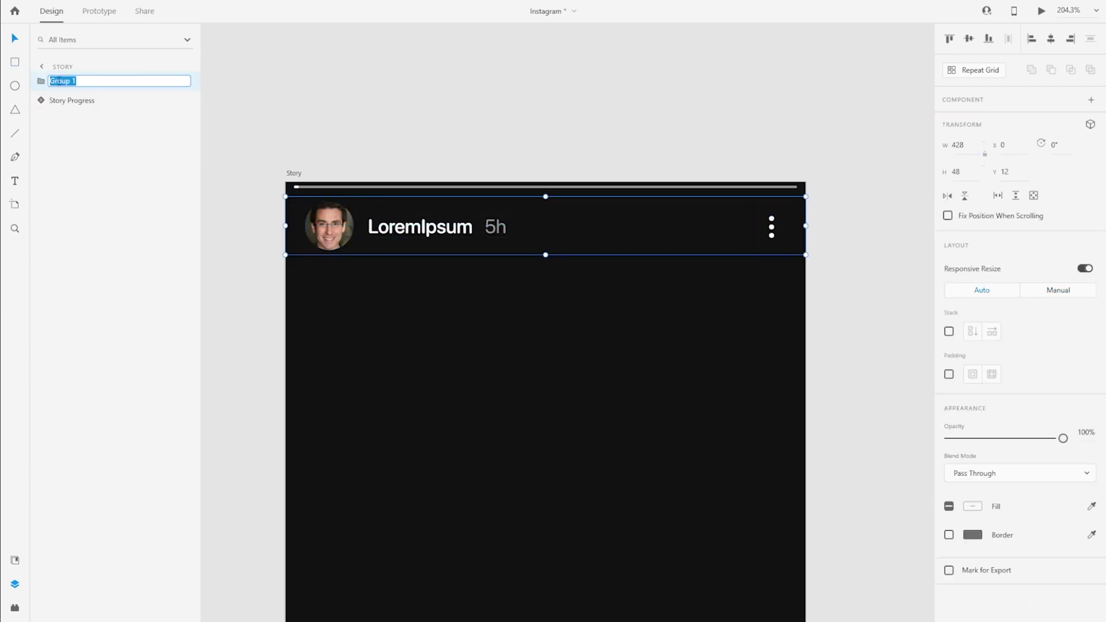
pyautogui.write('Header')
pyautogui.press('Return')
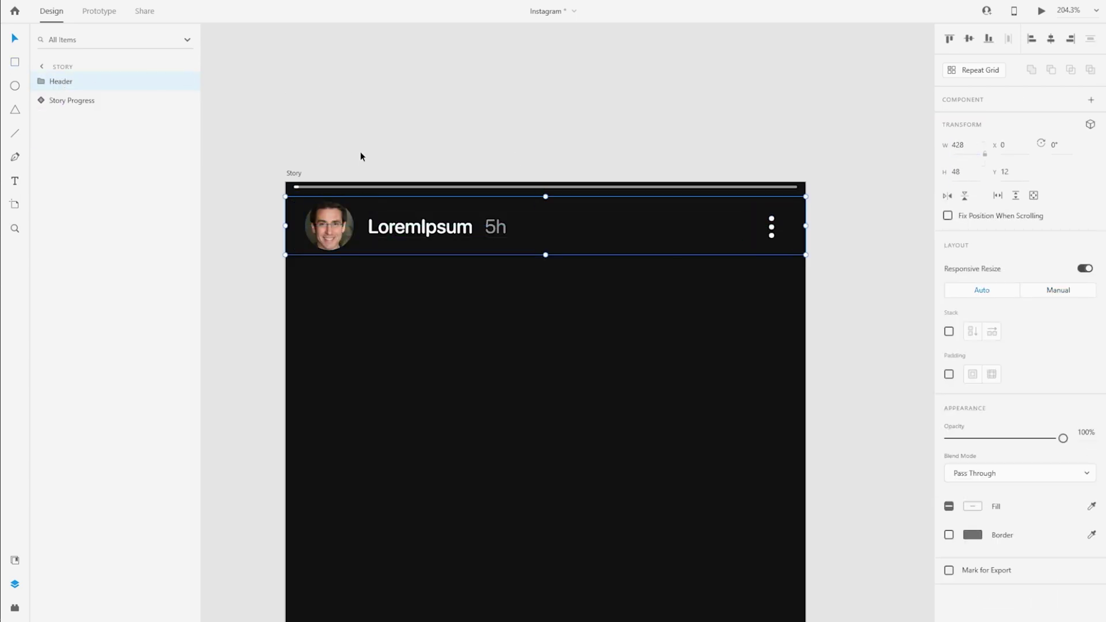
pyautogui.click(558, 140)
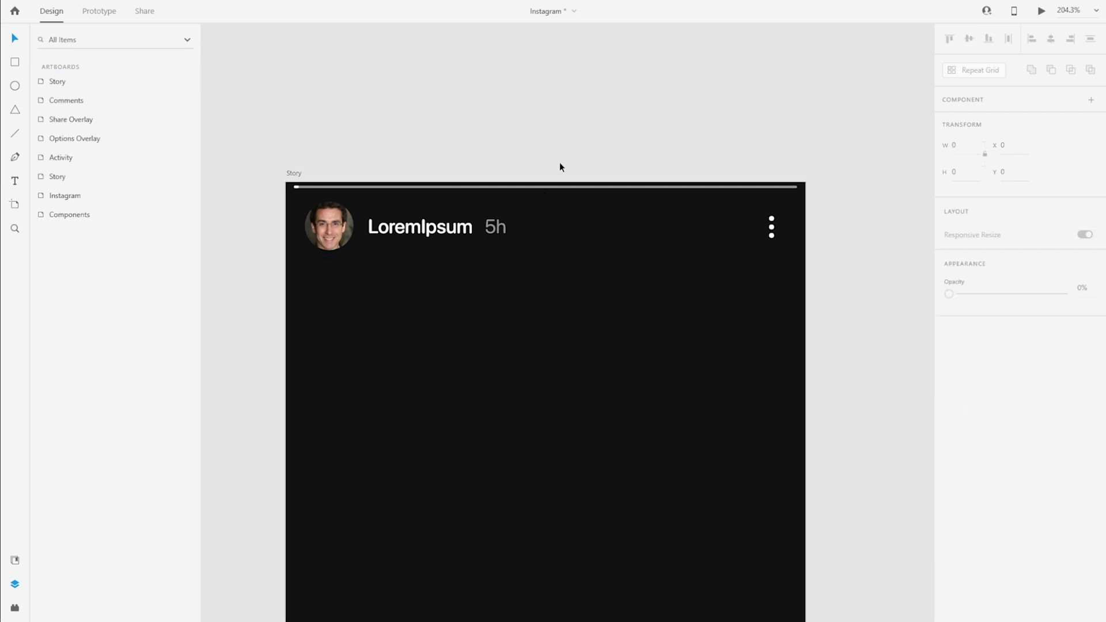
# Draw a 344 × 44 rectangle near the bottom of the Story artboard and nudge it to X 15, Y 864.
pyautogui.click(430, 250)
pyautogui.scroll(-5, 658, 287)
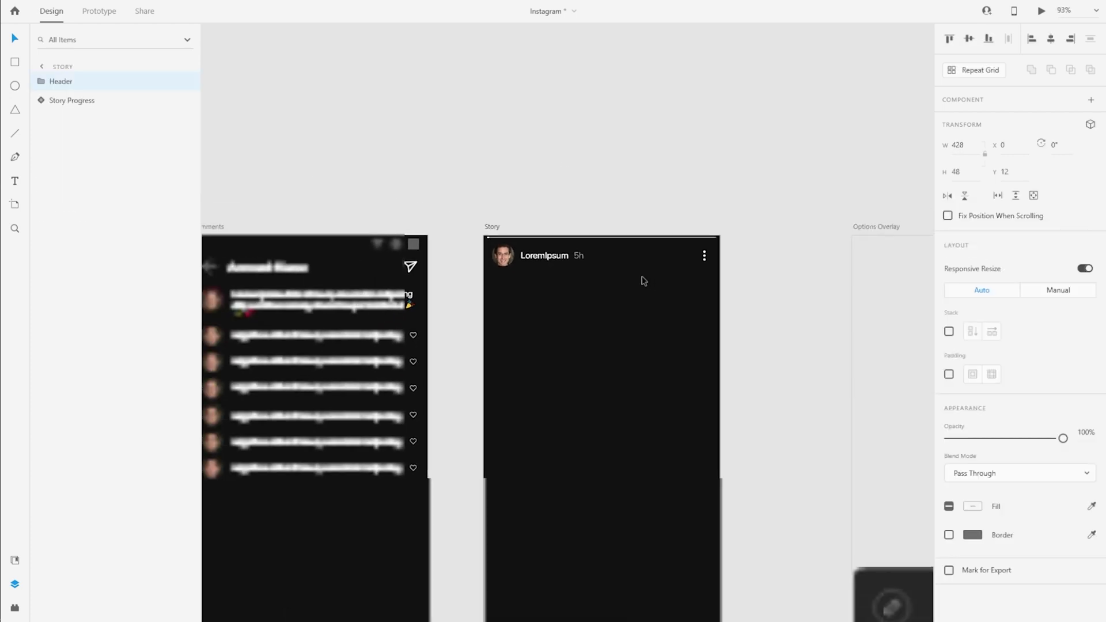
pyautogui.moveTo(751, 387); pyautogui.dragTo(711, 181)
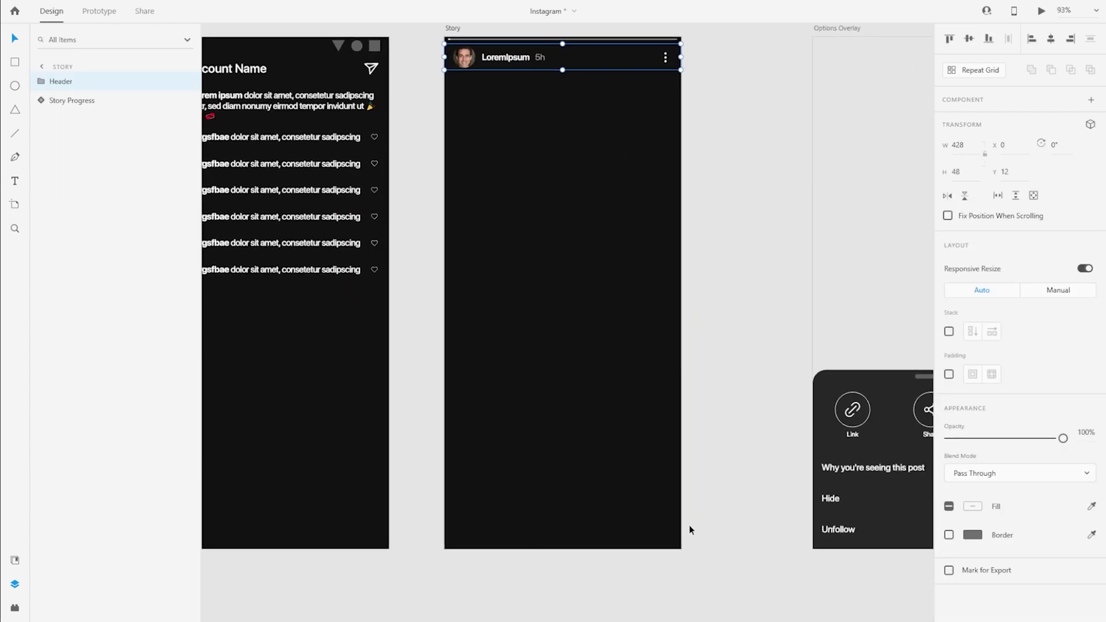
pyautogui.press('alt')
pyautogui.scroll(5, 561, 597)
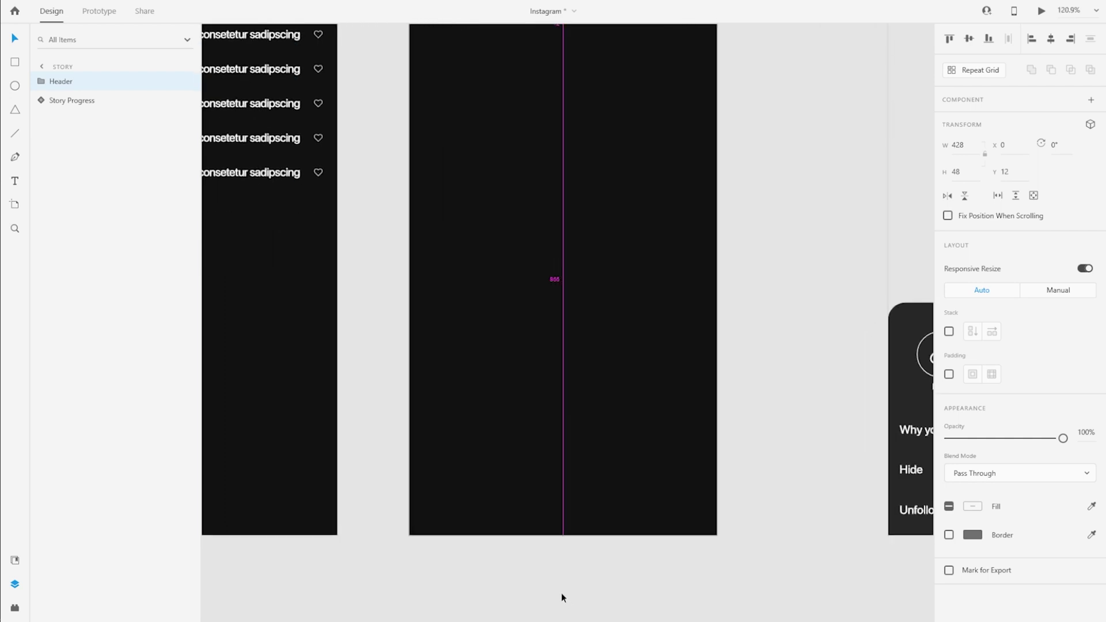
pyautogui.press('alt')
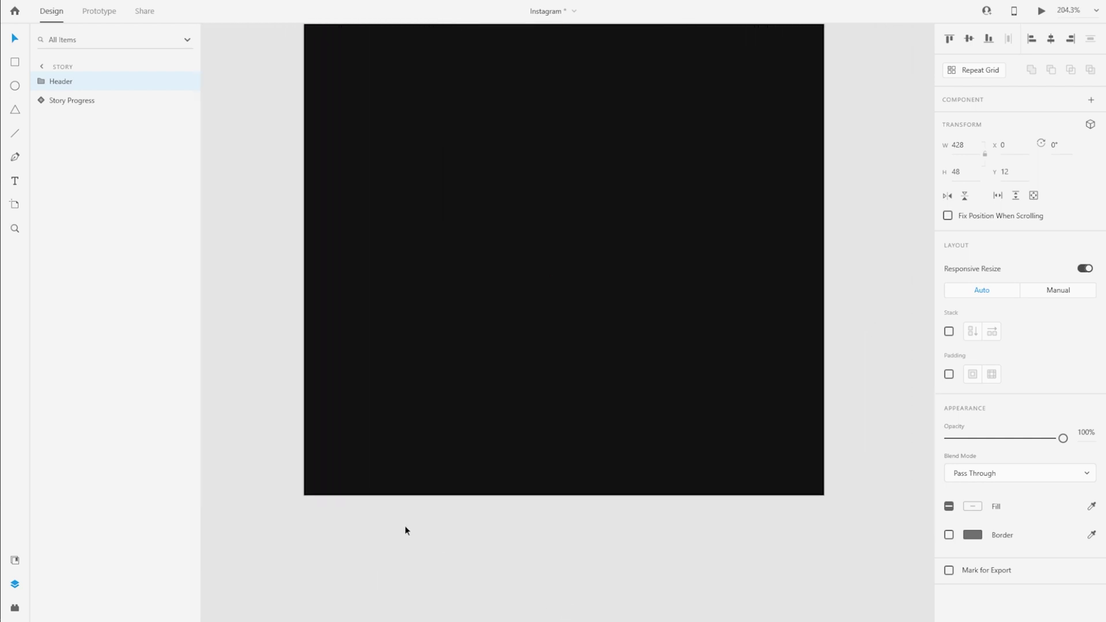
pyautogui.press('r')
pyautogui.moveTo(328, 413); pyautogui.dragTo(747, 466)
pyautogui.press('v')
pyautogui.press('Left')
pyautogui.press('Left')
pyautogui.press('Left')
pyautogui.press('Left')
pyautogui.press('Left')
pyautogui.press('Left')
pyautogui.press('Down')
pyautogui.press('Down')
pyautogui.press('Down')
pyautogui.press('Down')
pyautogui.press('Down')
pyautogui.press('Down')
pyautogui.press('alt')
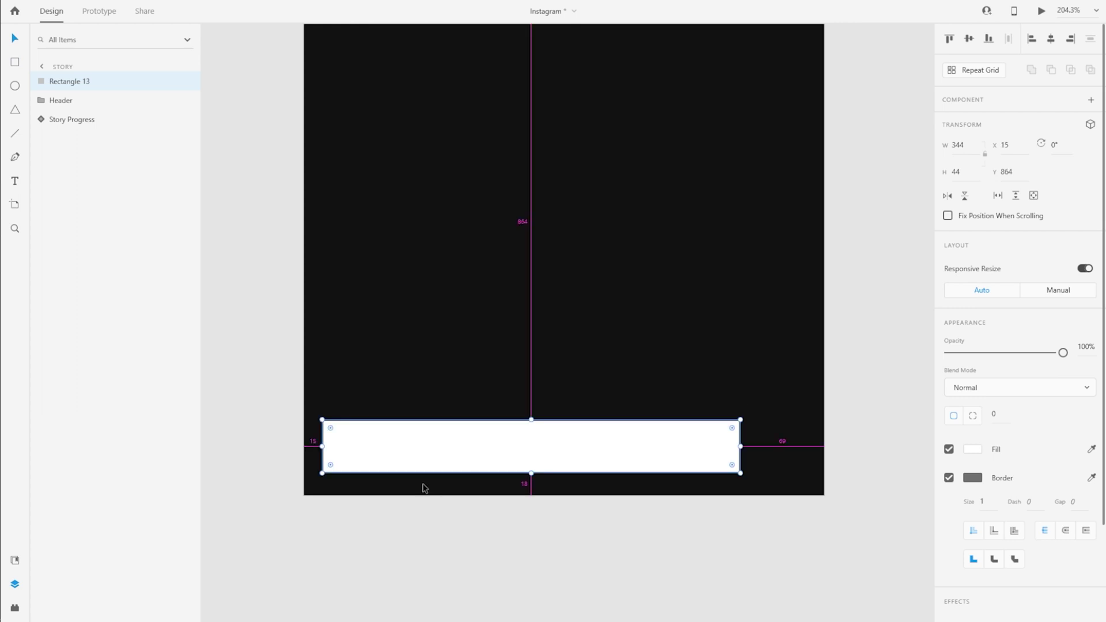
# Remove the rectangle's fill, give it a white border and set its corner radius to 60.
pyautogui.click(948, 449)
pyautogui.click(972, 477)
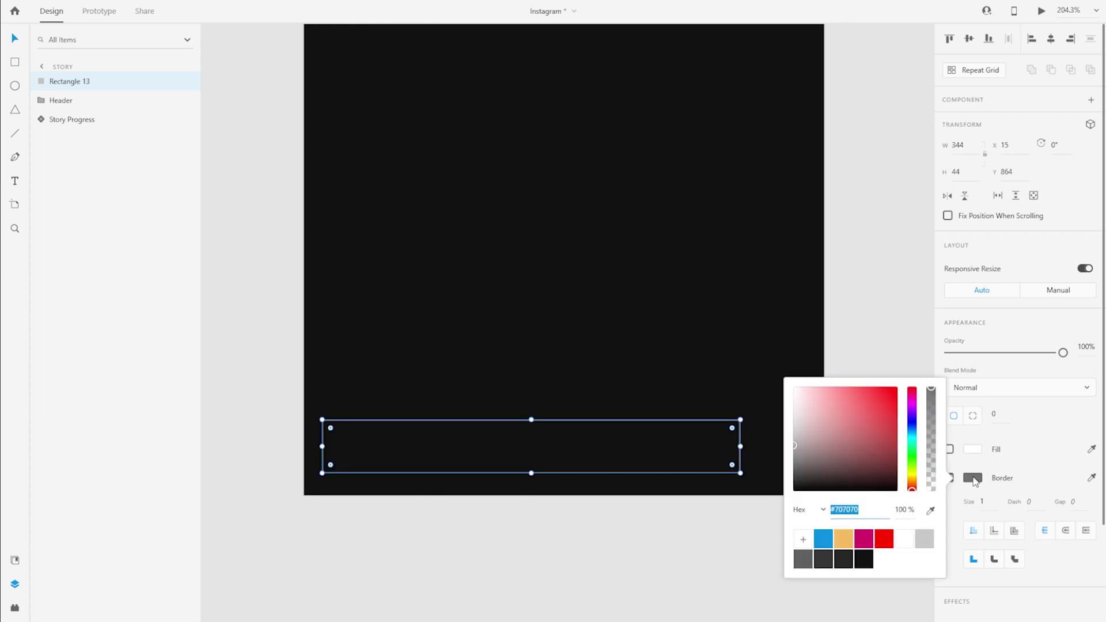
pyautogui.click(903, 548)
pyautogui.click(995, 413)
pyautogui.write('60')
pyautogui.press('Return')
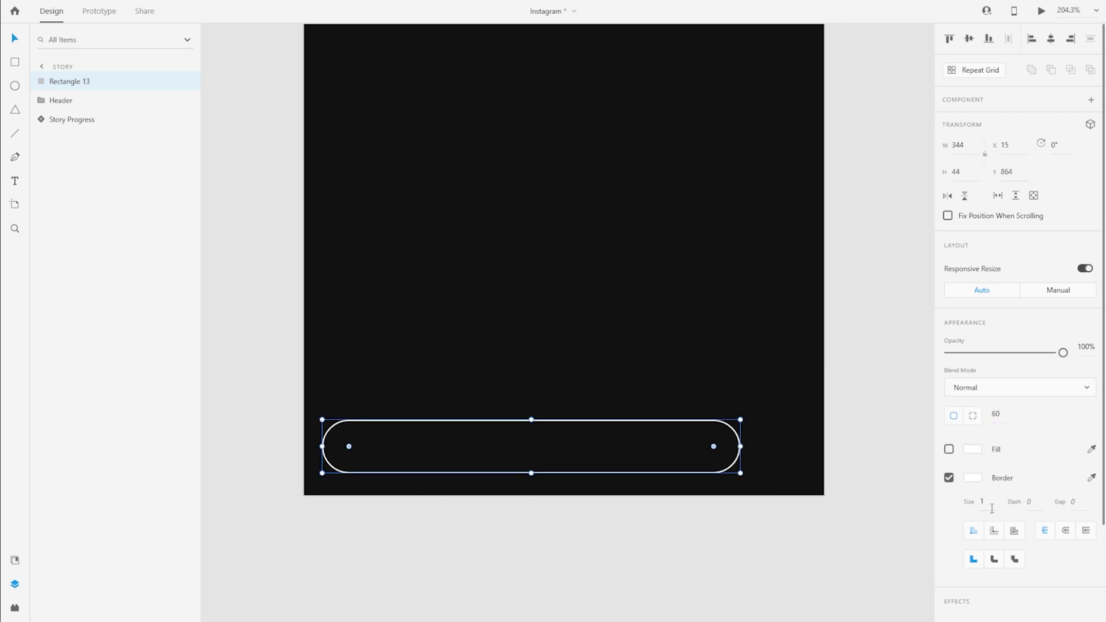
# Check the rounded rectangle's edge spacing and nudge it to X 16, Y 866.
pyautogui.press('alt')
pyautogui.click(310, 455)
pyautogui.click(441, 474)
pyautogui.press('alt')
pyautogui.press('Right')
pyautogui.press('Down')
pyautogui.press('Down')
pyautogui.moveTo(444, 477); pyautogui.dragTo(444, 477)
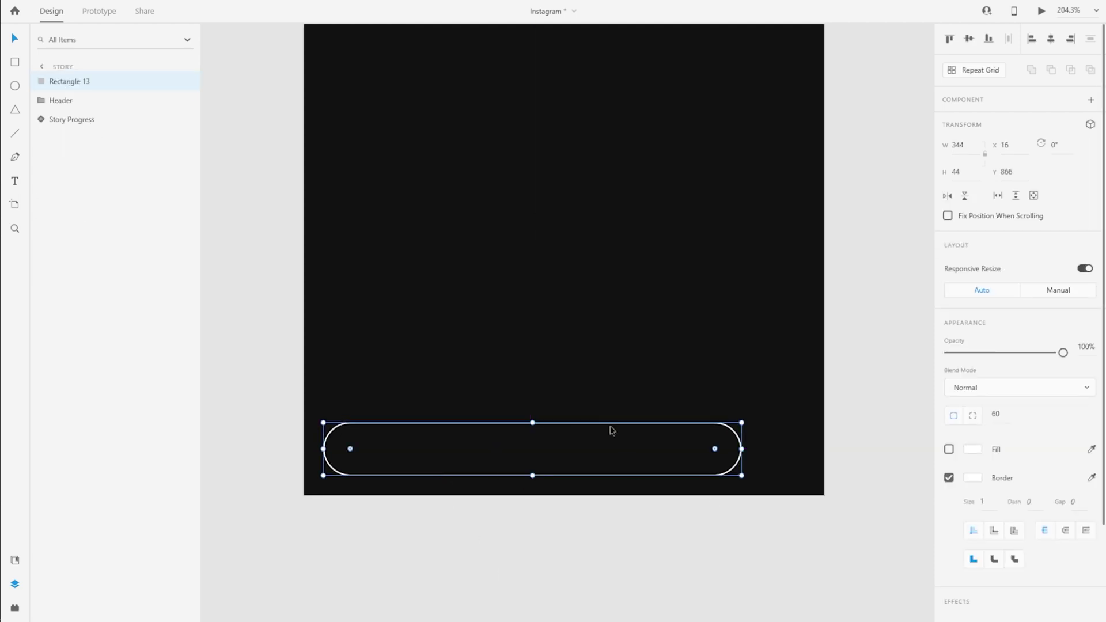
# Copy the View Comments text instance onto the Story artboard and place it inside the rounded rectangle at X 32, Y 879.
pyautogui.scroll(-5, 587, 403)
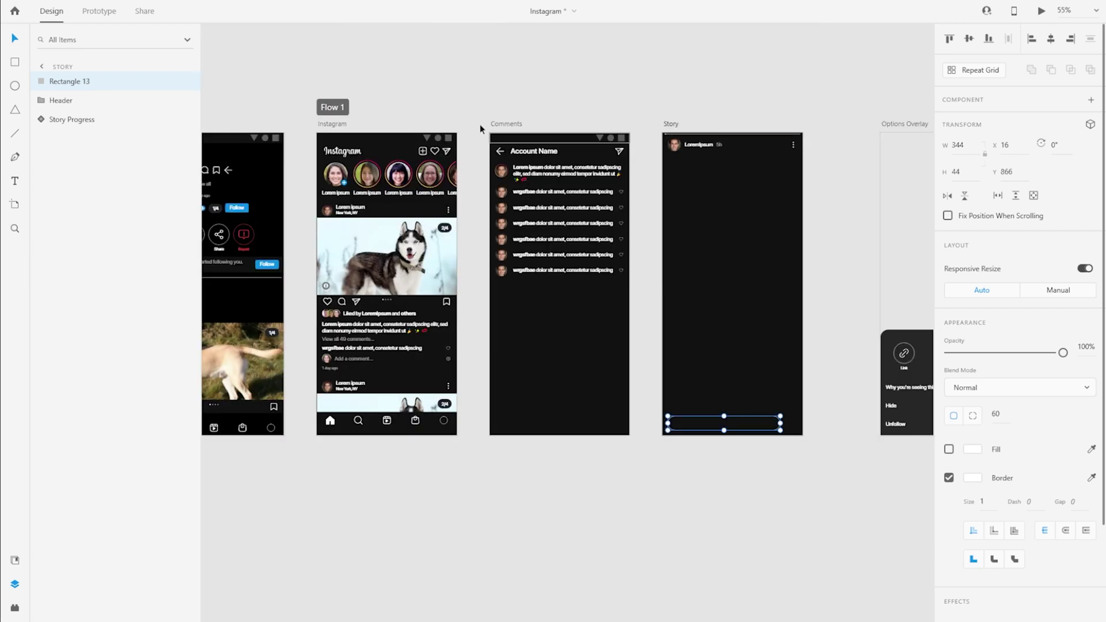
pyautogui.moveTo(481, 128); pyautogui.dragTo(220, 152)
pyautogui.click(523, 226)
pyautogui.click(800, 108)
pyautogui.scroll(4, 499, 507)
pyautogui.scroll(4, 448, 486)
pyautogui.click(444, 462)
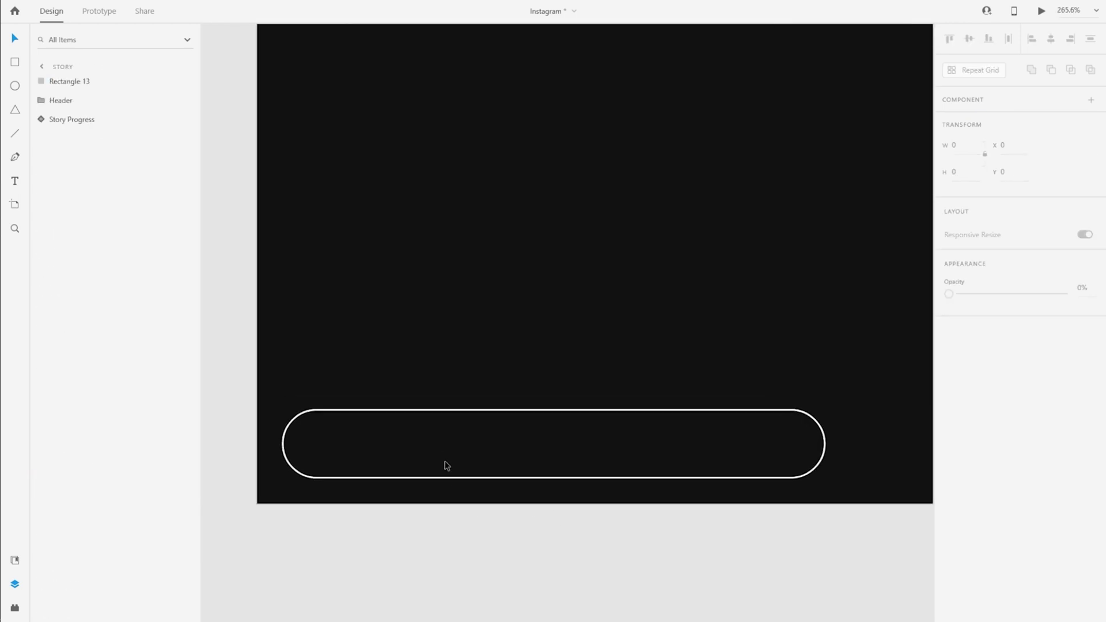
pyautogui.hotkey('ctrl', 'v')
pyautogui.moveTo(560, 278); pyautogui.dragTo(311, 455)
pyautogui.press('alt')
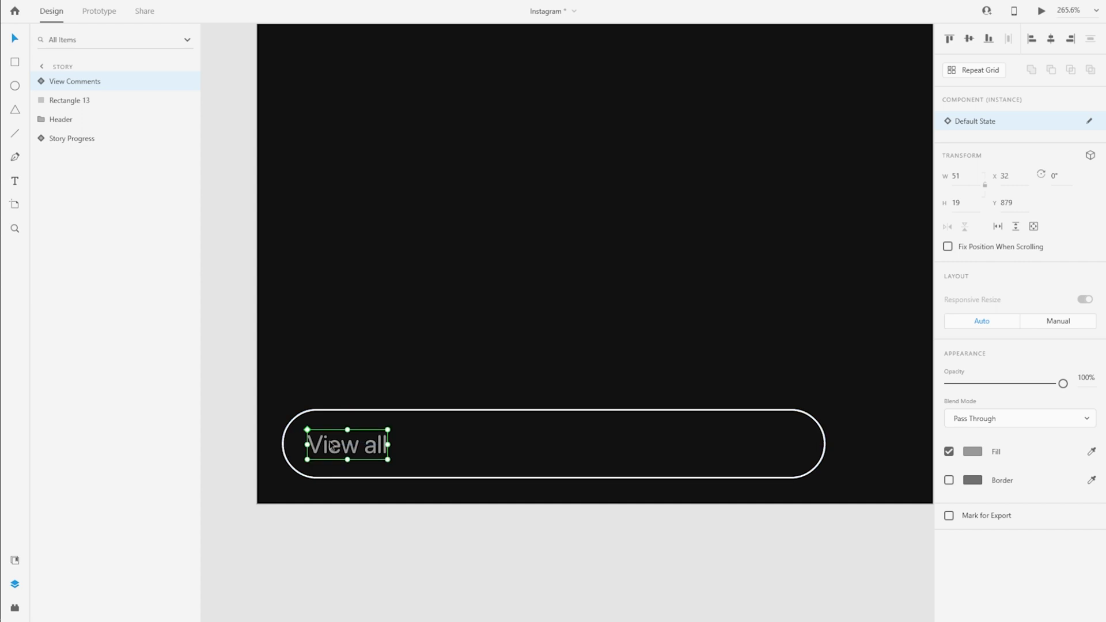
# Change the text inside the rounded rectangle to "Send message...".
pyautogui.press('Return')
pyautogui.write('Send Response...')
pyautogui.doubleClick(420, 445)
pyautogui.write('message')
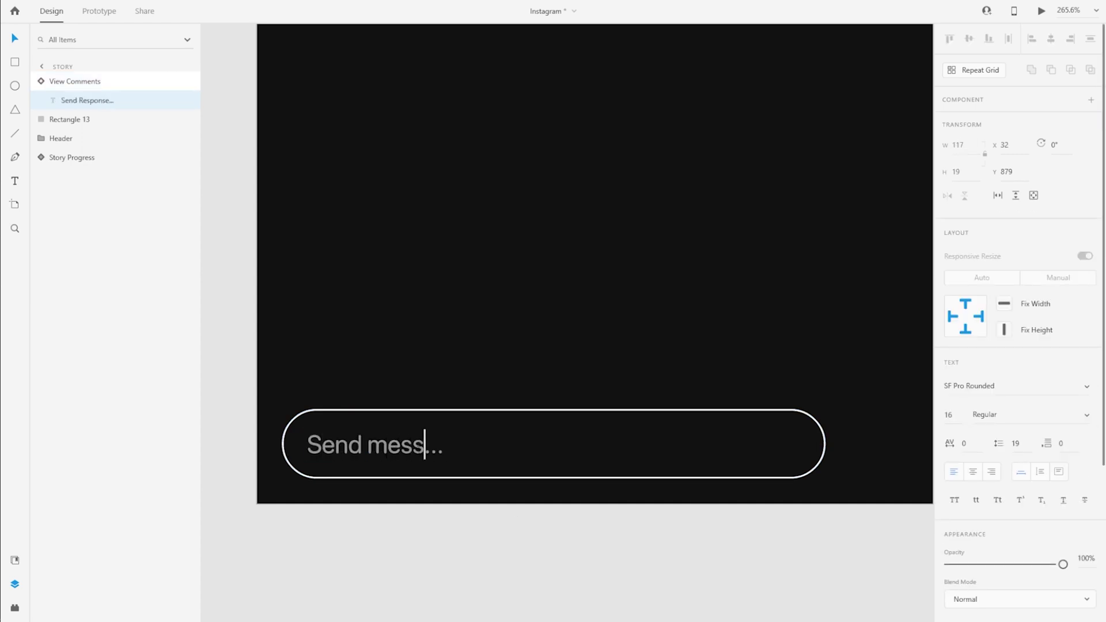
pyautogui.press('Escape')
# Rename the View Comments layer to Story Reply and the rounded rectangle's layer to BG.
pyautogui.click(38, 85)
pyautogui.doubleClick(68, 81)
pyautogui.write('Story Reply')
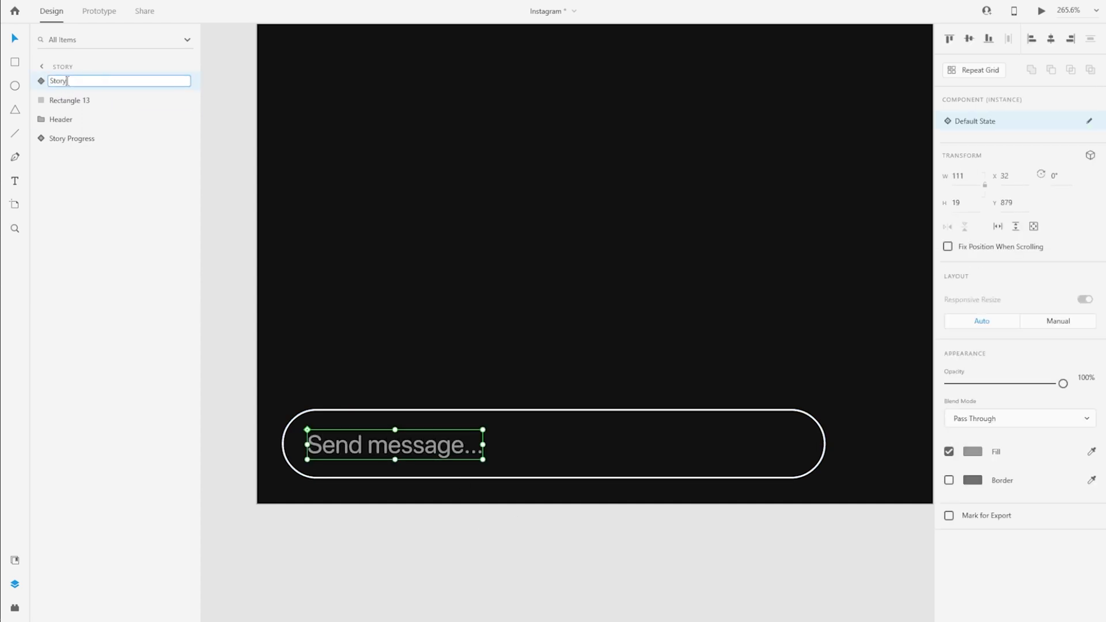
pyautogui.press('Return')
pyautogui.doubleClick(69, 101)
pyautogui.write('BG')
pyautogui.press('Return')
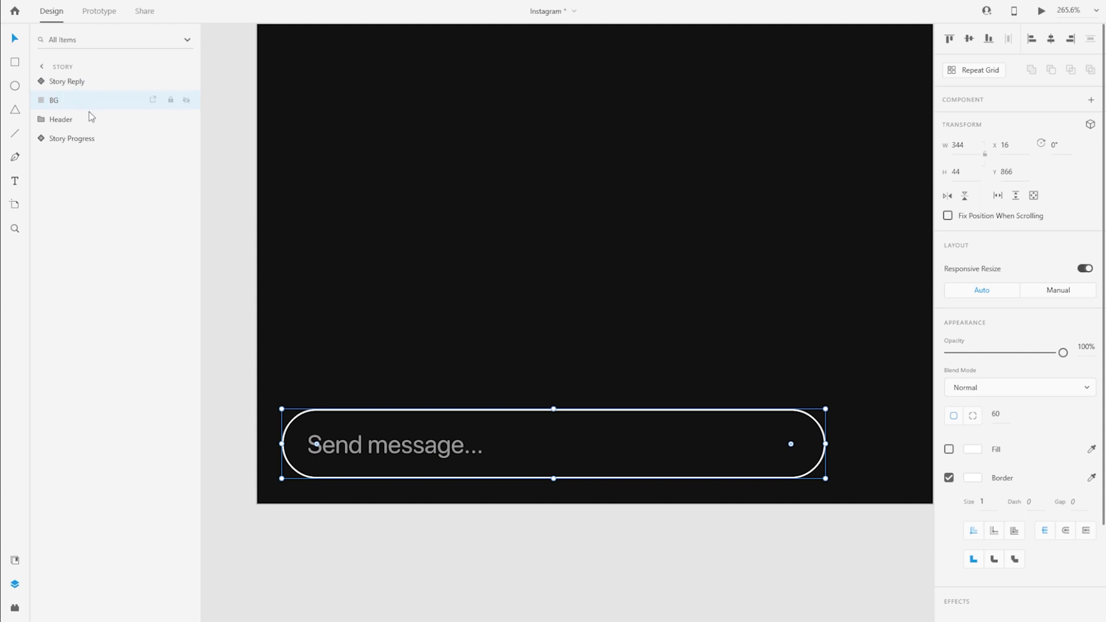
# Paste a copy of the Send icon beside the message field on the Story artboard.
pyautogui.keyDown('shift'); pyautogui.click(72, 83); pyautogui.keyUp('shift')
pyautogui.scroll(-5, 854, 535)
pyautogui.moveTo(242, 92); pyautogui.dragTo(665, 75)
pyautogui.moveTo(666, 75); pyautogui.dragTo(696, 85)
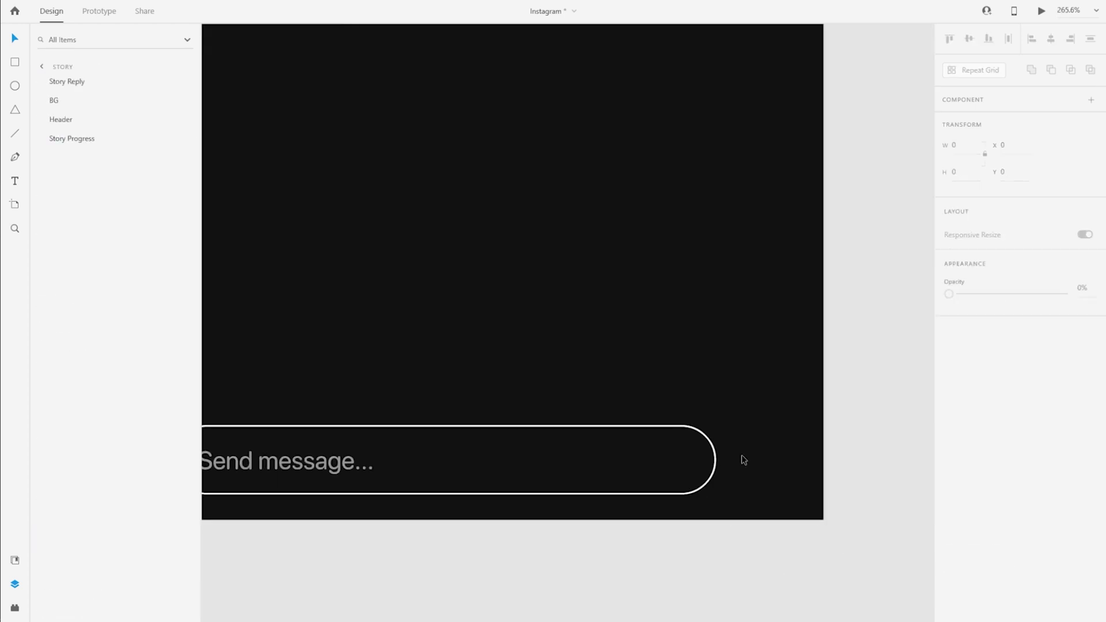
pyautogui.hotkey('ctrl', 'v')
pyautogui.hotkey('shift', 'Right')
pyautogui.scroll(-2, 863, 511)
# Widen the message field's BG rectangle to 348 and compare its spacing with the Send icon.
pyautogui.click(720, 483)
pyautogui.press('alt')
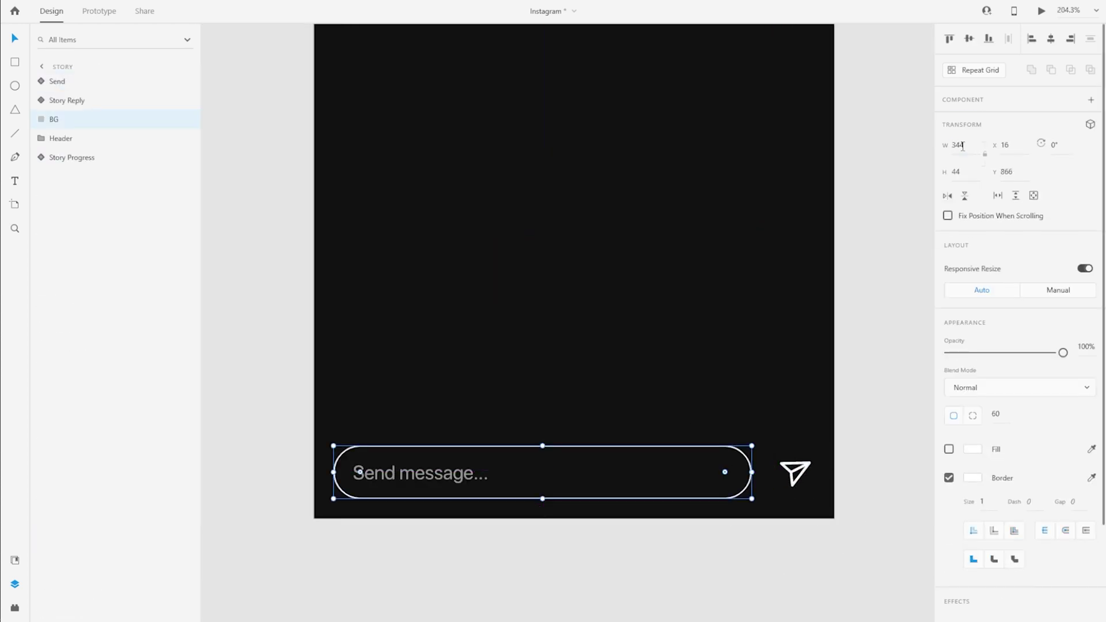
pyautogui.click(79, 102)
pyautogui.click(73, 119)
pyautogui.scroll(4, 810, 493)
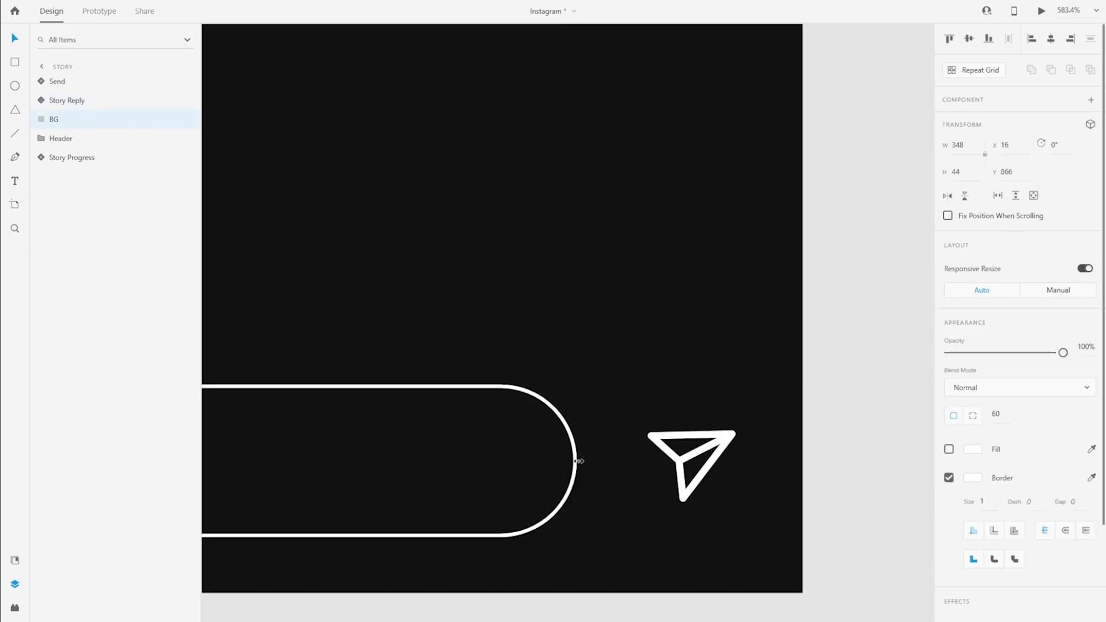
pyautogui.scroll(-4, 677, 477)
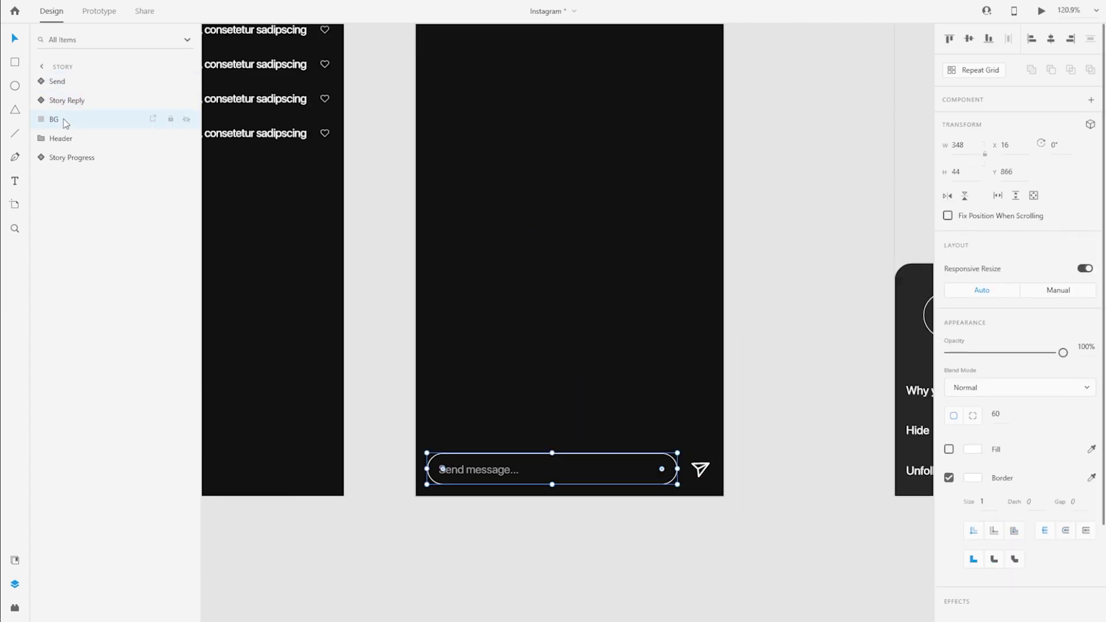
# Group the Send icon, message text and BG rectangle and name the group Story Reply.
pyautogui.keyDown('shift'); pyautogui.click(76, 81); pyautogui.keyUp('shift')
pyautogui.scroll(1, 536, 457)
pyautogui.hotkey('ctrl', 'g')
pyautogui.doubleClick(59, 83)
pyautogui.write('Footer')
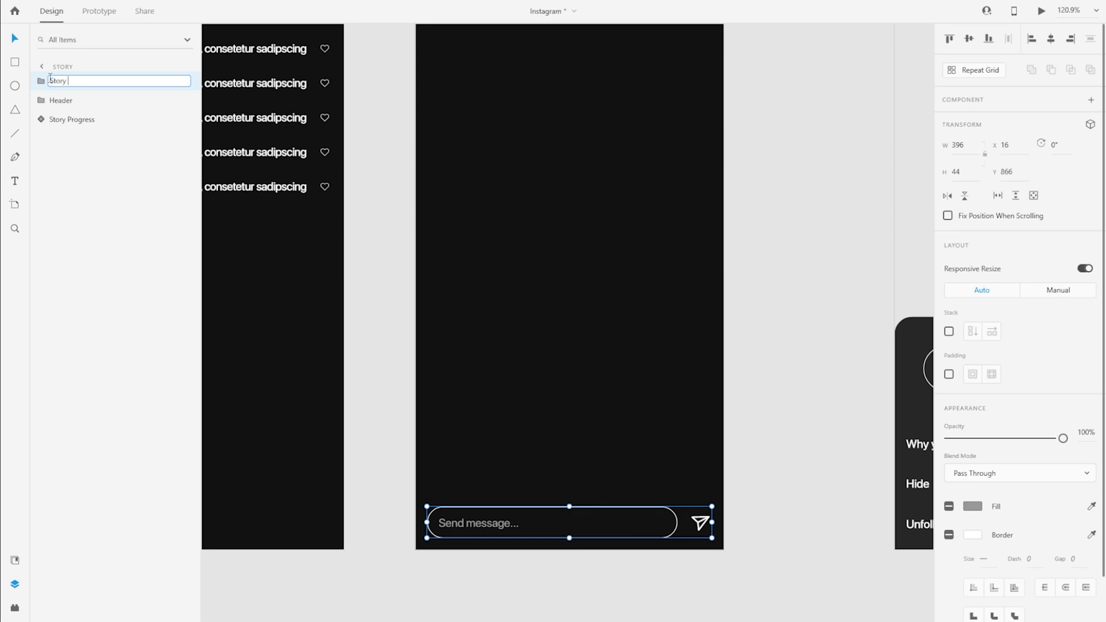
pyautogui.press('Return')
# Copy the husky image from the Share Overlay artboard and paste it onto the Story artboard.
pyautogui.click(770, 444)
pyautogui.scroll(-4, 770, 445)
pyautogui.hscroll(5, 474, 415)
pyautogui.keyDown('ctrl'); pyautogui.click(668, 287); pyautogui.keyUp('ctrl')
pyautogui.click(654, 286)
pyautogui.hotkey('ctrl', 'c')
pyautogui.click(311, 328)
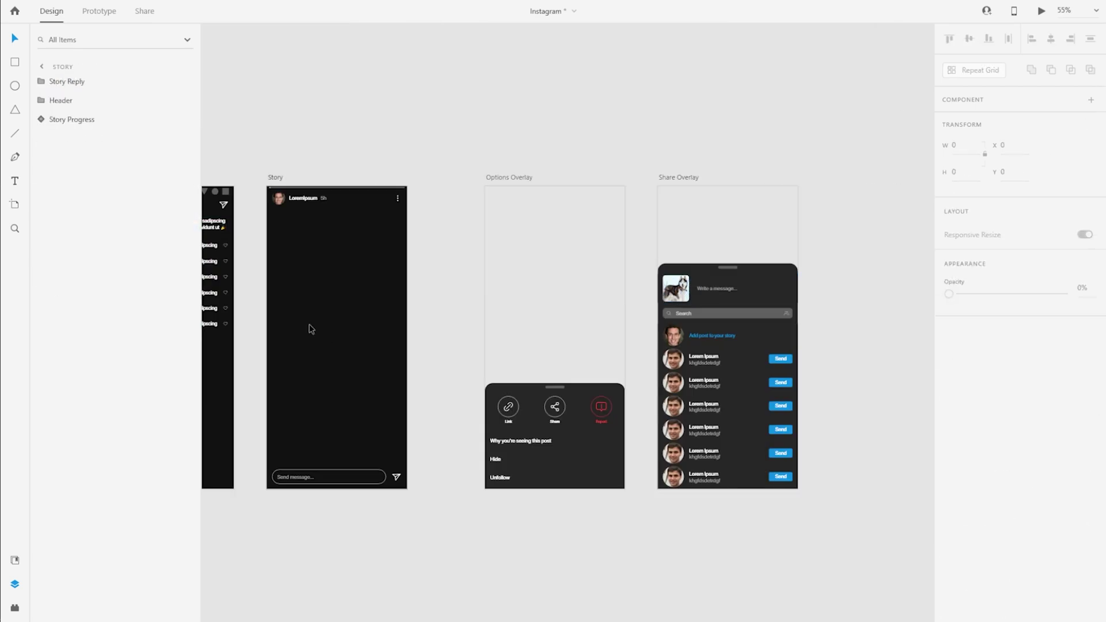
pyautogui.hotkey('ctrl', 'v')
# Enlarge the husky image to the Story artboard's full width and place it between the header and the reply field.
pyautogui.moveTo(286, 289); pyautogui.dragTo(398, 370)
pyautogui.hscroll(-2, 398, 369)
pyautogui.scroll(3, 357, 324)
pyautogui.moveTo(541, 420); pyautogui.dragTo(591, 484)
pyautogui.click(670, 348)
pyautogui.scroll(-3, 670, 347)
pyautogui.moveTo(612, 173); pyautogui.dragTo(736, 173)
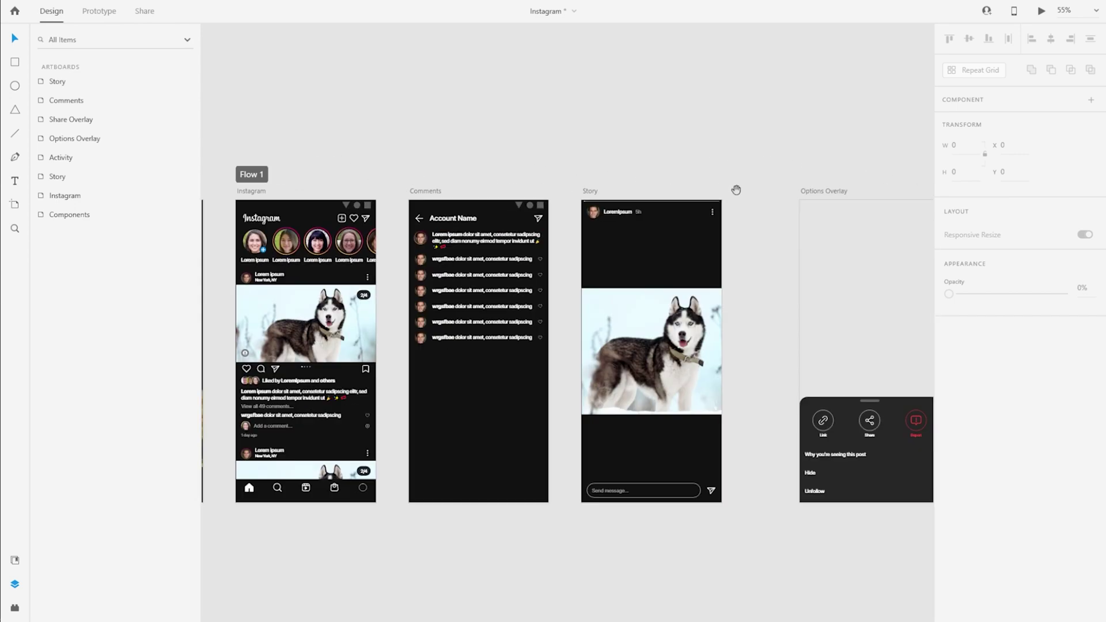
# Review the completed Story artboard and save the document.
pyautogui.scroll(2, 735, 362)
pyautogui.click(547, 148)
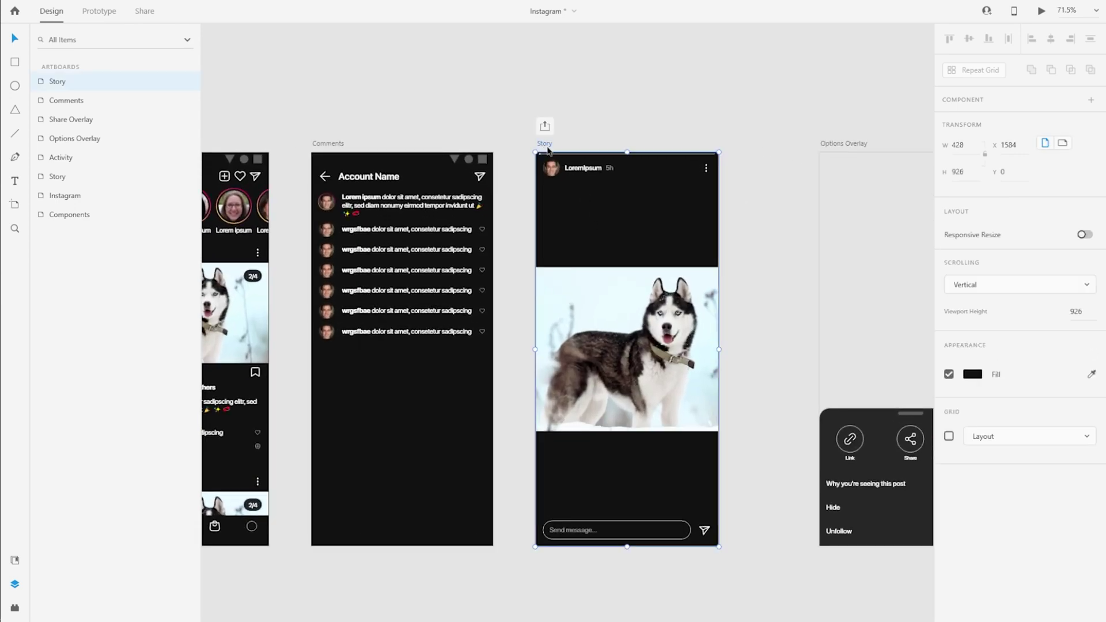
pyautogui.hotkey('ctrl', '3')
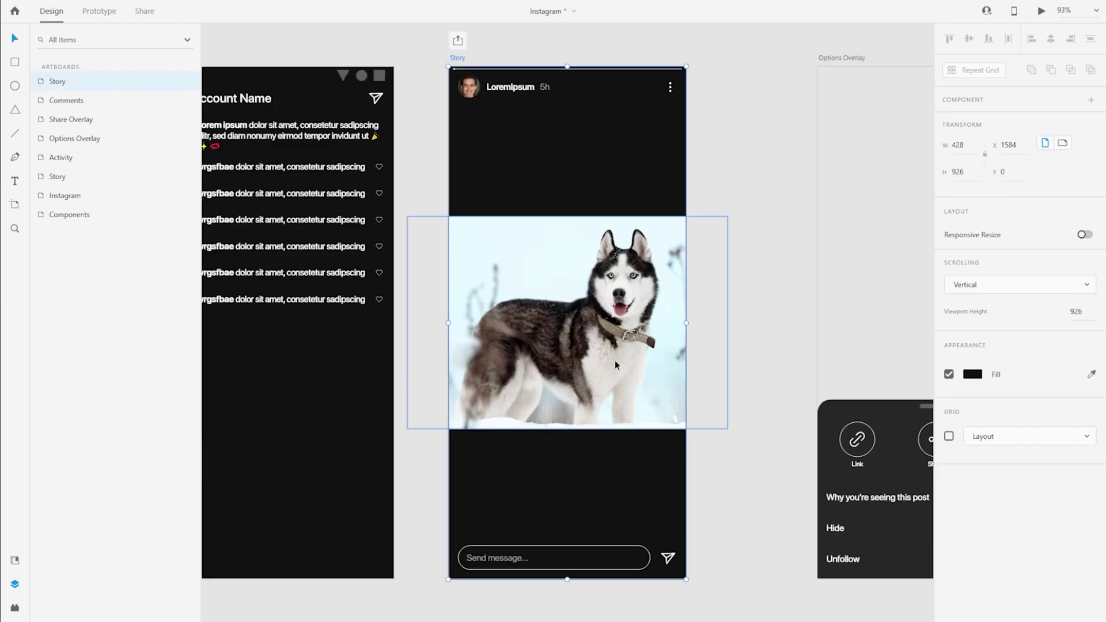
pyautogui.click(750, 477)
pyautogui.hotkey('ctrl', 's')
pyautogui.scroll(-5, 750, 477)
pyautogui.scroll(3, 661, 547)
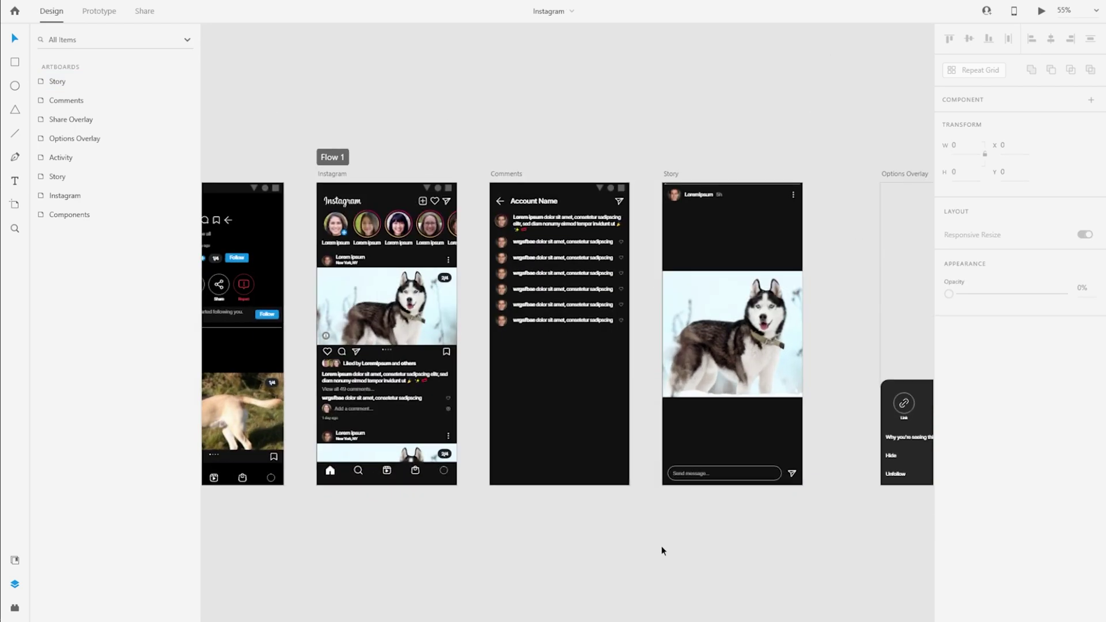
# Link the Story circle in the Instagram artboard's Stories row to the Story artboard with a Tap transition.
pyautogui.click(99, 11)
pyautogui.click(368, 235)
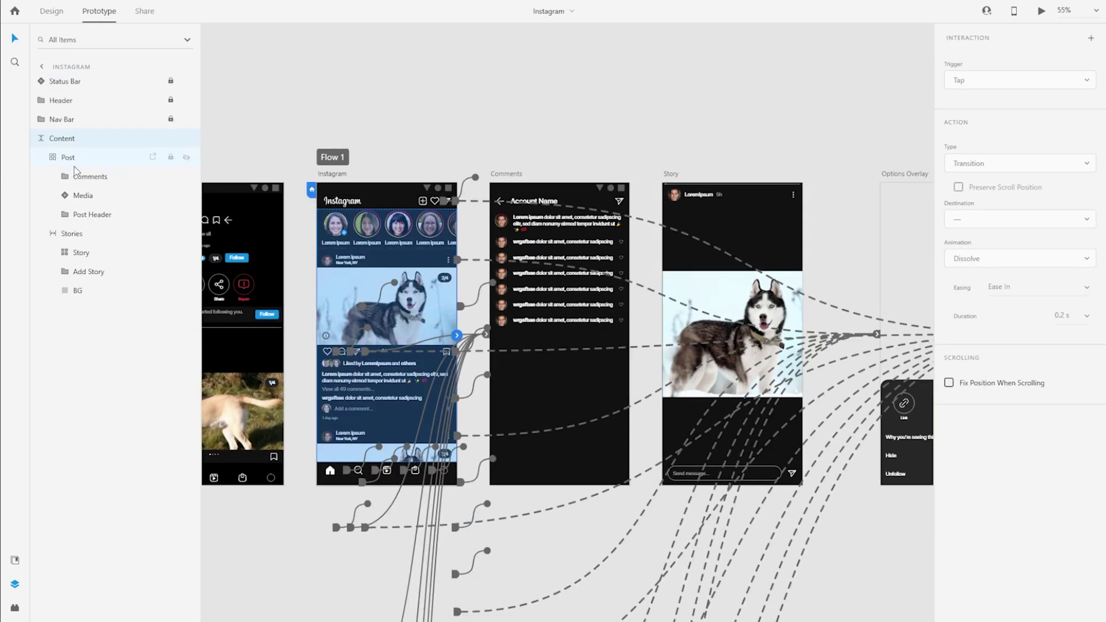
pyautogui.click(72, 233)
pyautogui.click(64, 254)
pyautogui.click(93, 291)
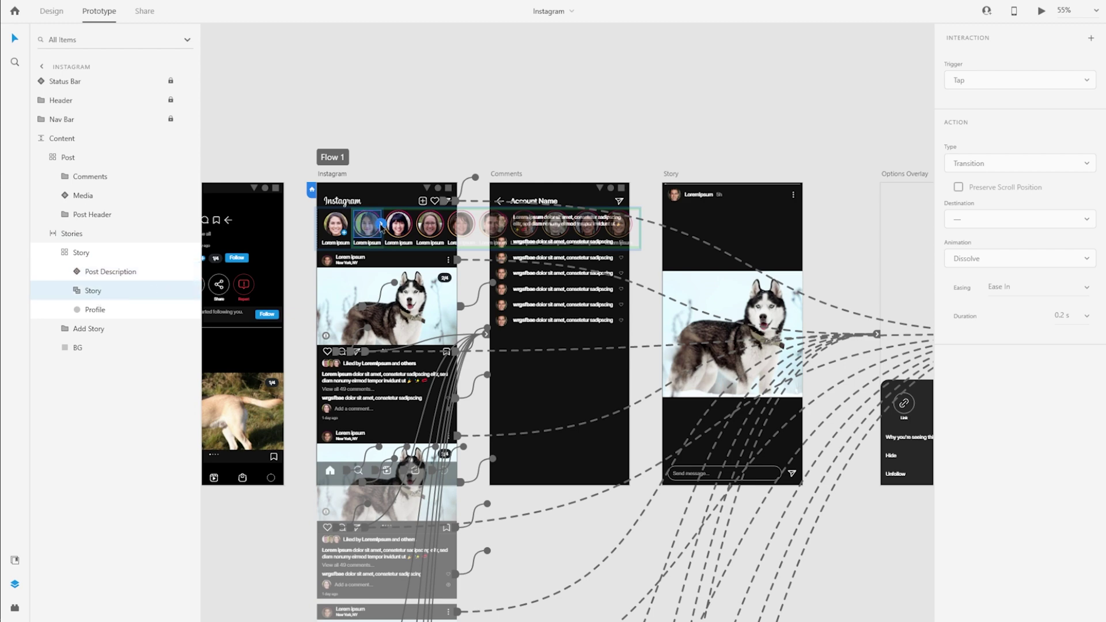
pyautogui.moveTo(380, 225); pyautogui.dragTo(726, 242)
pyautogui.click(1034, 163)
pyautogui.click(1034, 164)
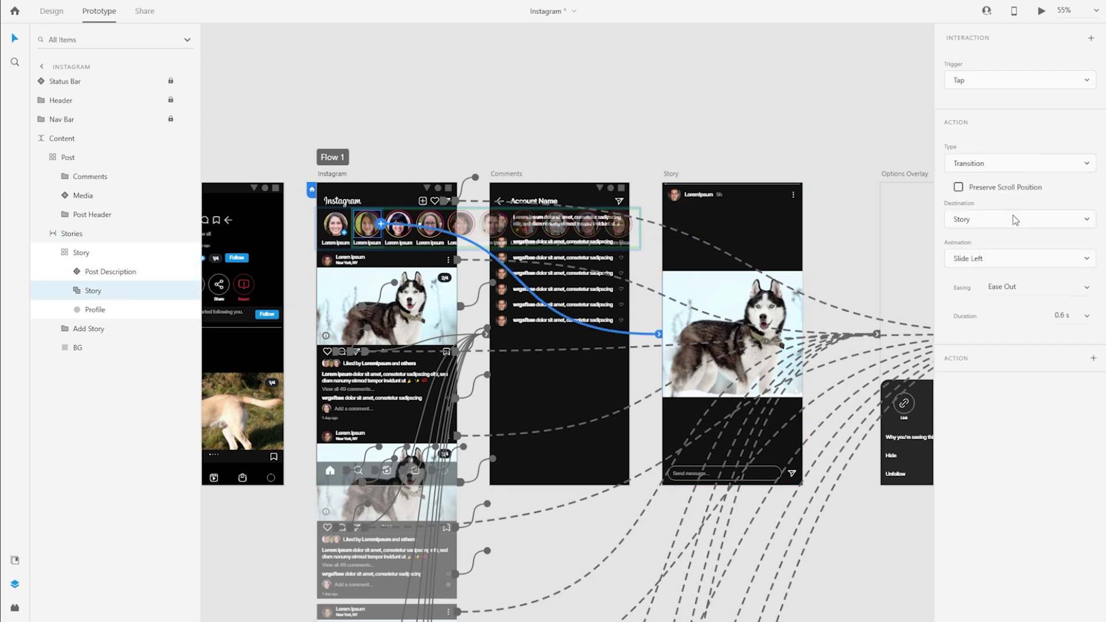
# Set the story link's animation to Dissolve and adjust its duration.
pyautogui.click(1017, 260)
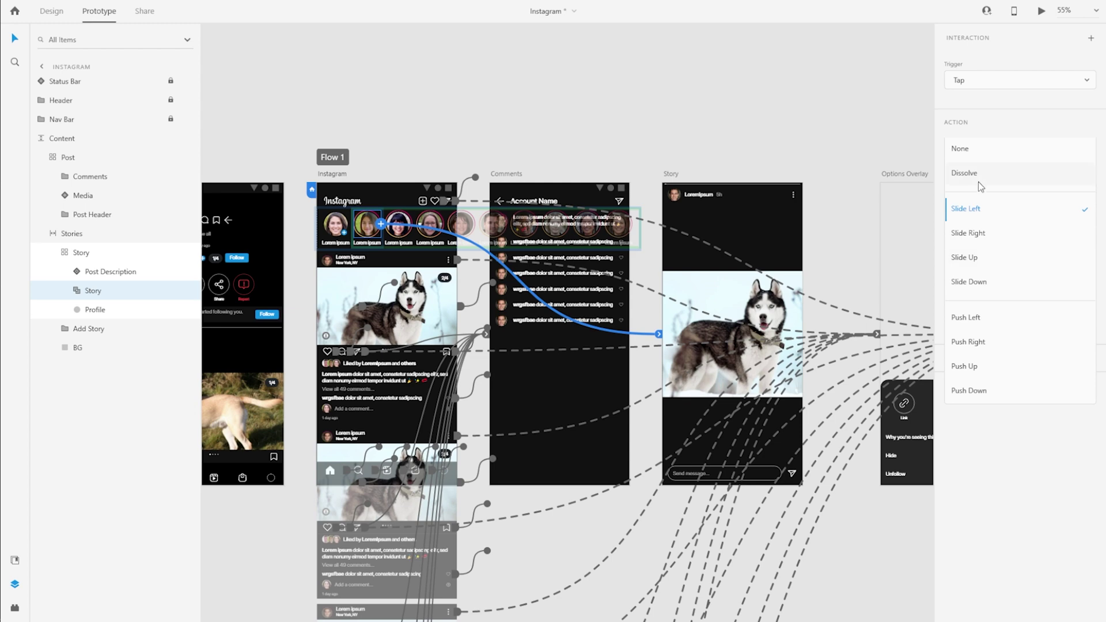
pyautogui.click(978, 181)
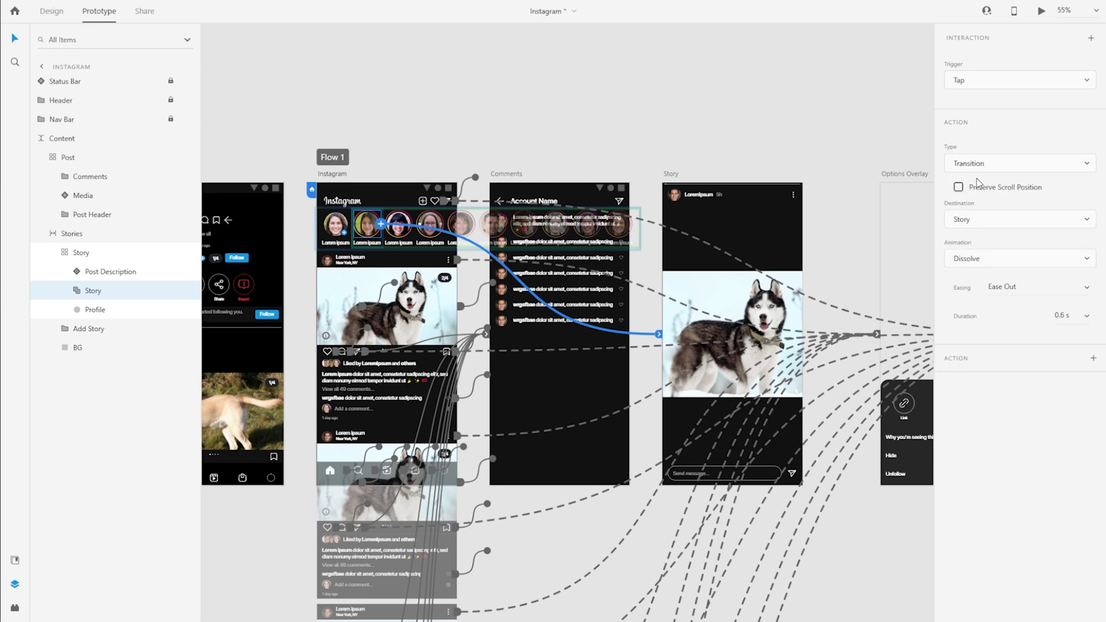
pyautogui.click(1086, 316)
pyautogui.click(1073, 316)
# Add a Drag interaction to the Story artboard that auto-animates to Instagram with Ease In-Out easing.
pyautogui.click(672, 174)
pyautogui.click(1019, 81)
pyautogui.click(1024, 101)
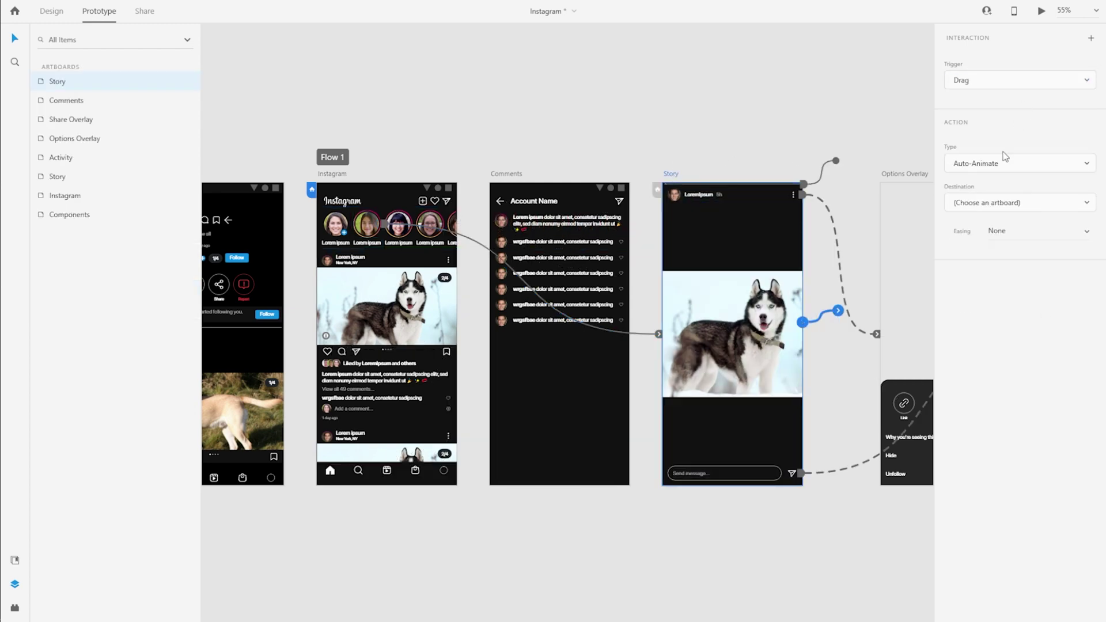
pyautogui.click(1062, 205)
pyautogui.click(1036, 262)
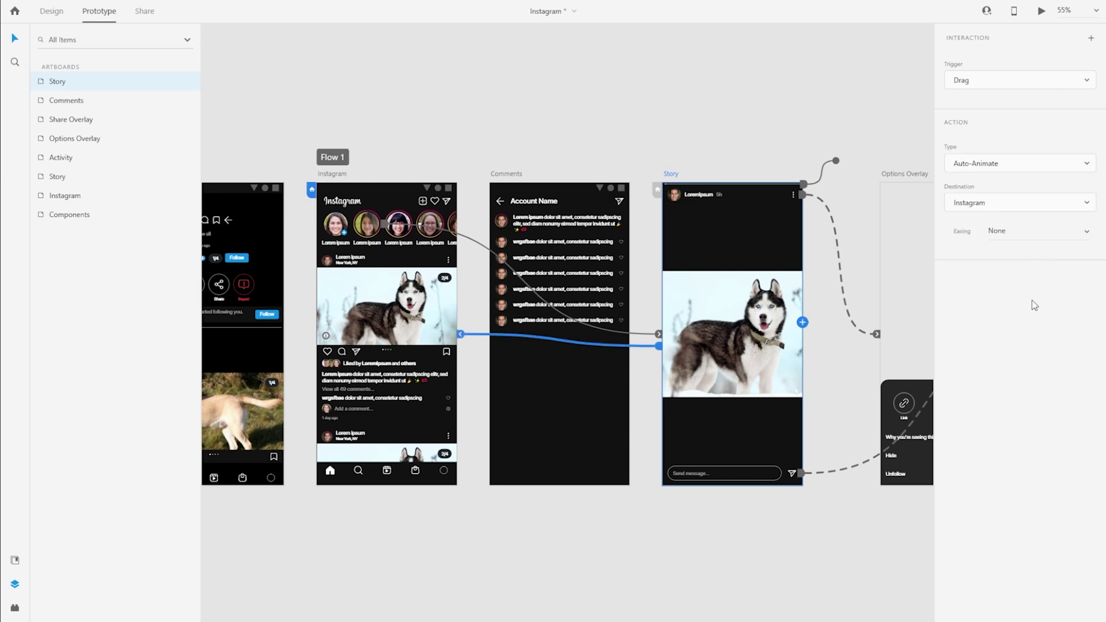
pyautogui.click(1078, 233)
pyautogui.click(1057, 279)
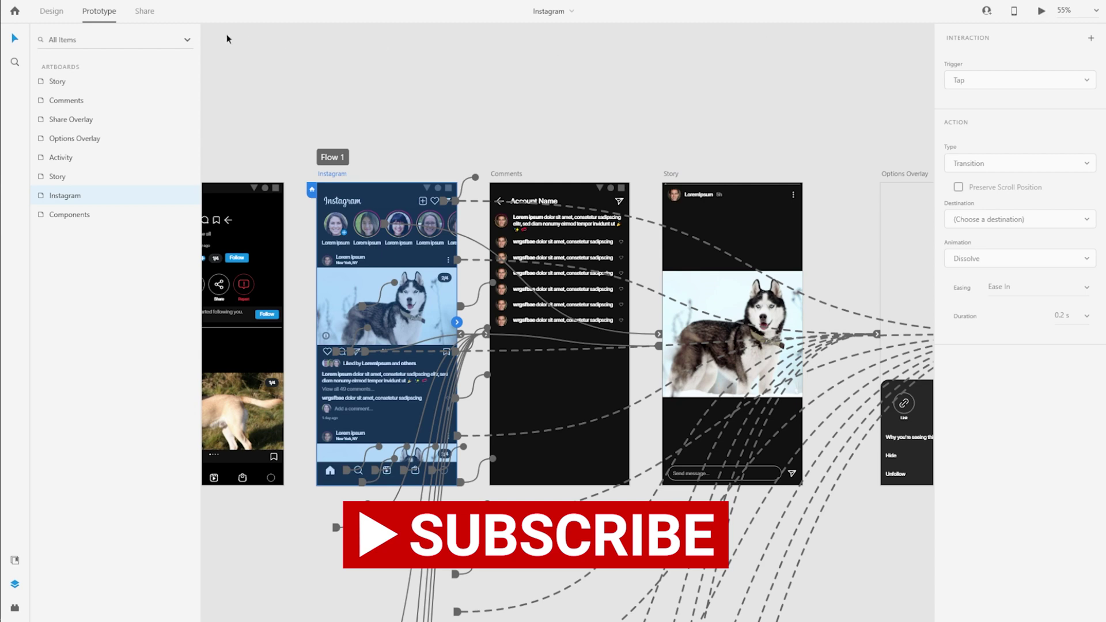
# Preview the prototype from the Instagram artboard, test opening a story and close the preview.
pyautogui.hotkey('ctrl', 'Return')
pyautogui.moveTo(147, 32); pyautogui.dragTo(535, 31)
pyautogui.click(486, 108)
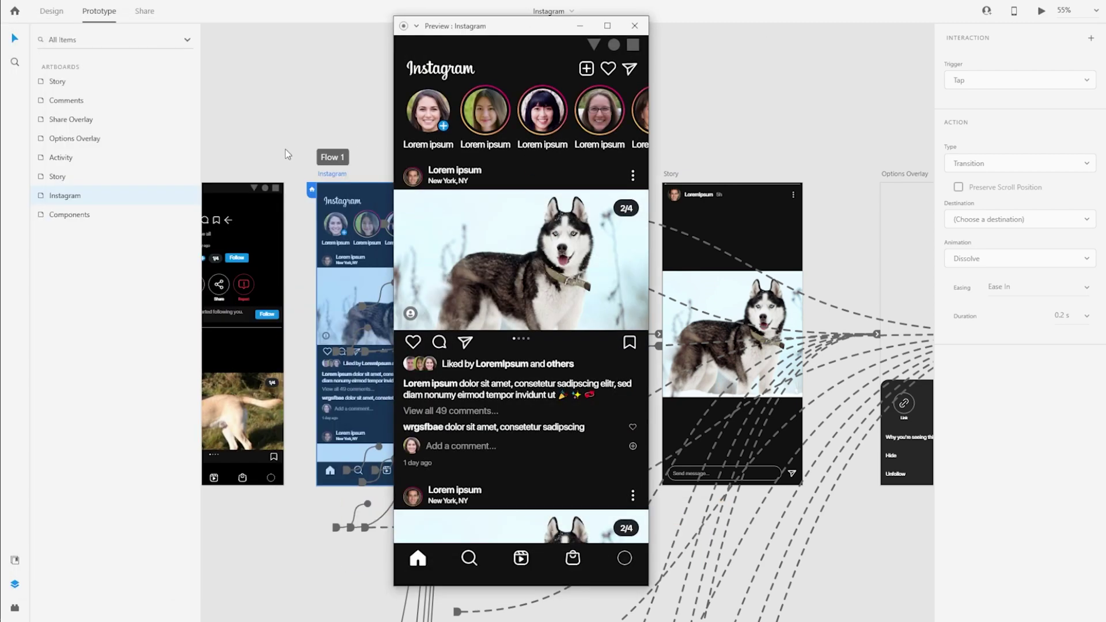
pyautogui.click(635, 25)
# Change the animation of the Story circle's link to Push Left.
pyautogui.click(1020, 259)
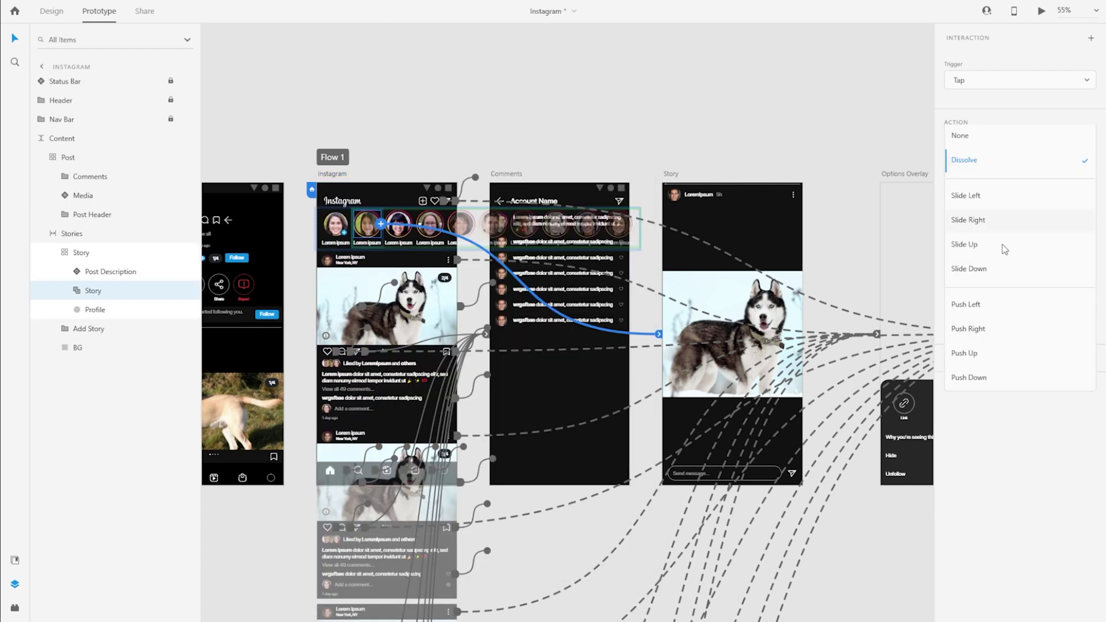
pyautogui.click(1031, 306)
# Replace the Story artboard's Drag interaction with a Time trigger of 5 s delay and a Previous Artboard action.
pyautogui.click(670, 173)
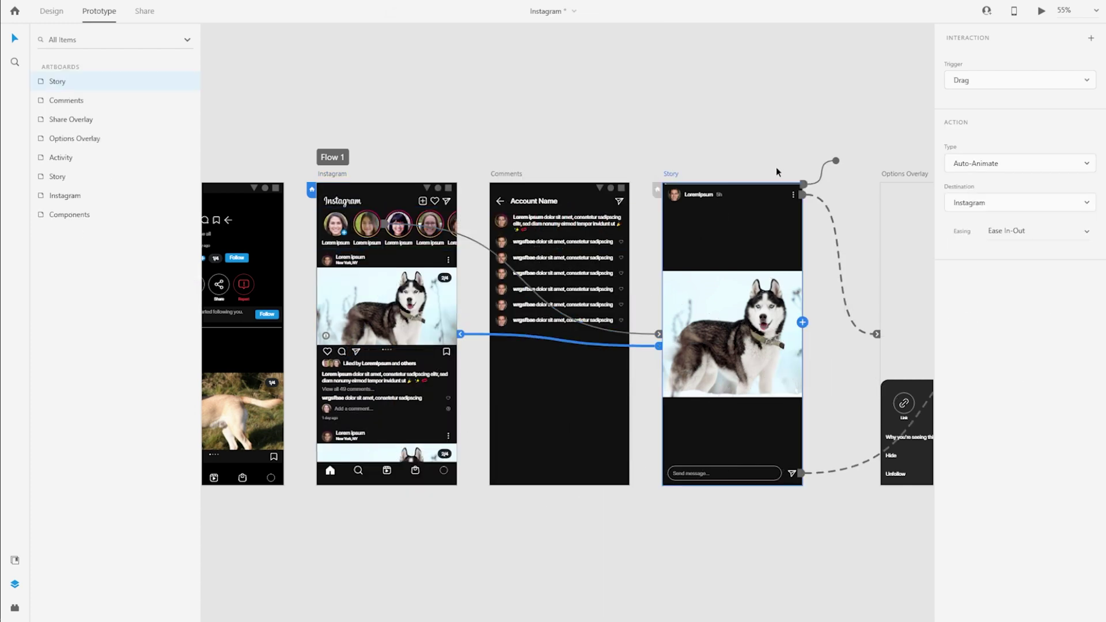
pyautogui.click(572, 341)
pyautogui.press('Delete')
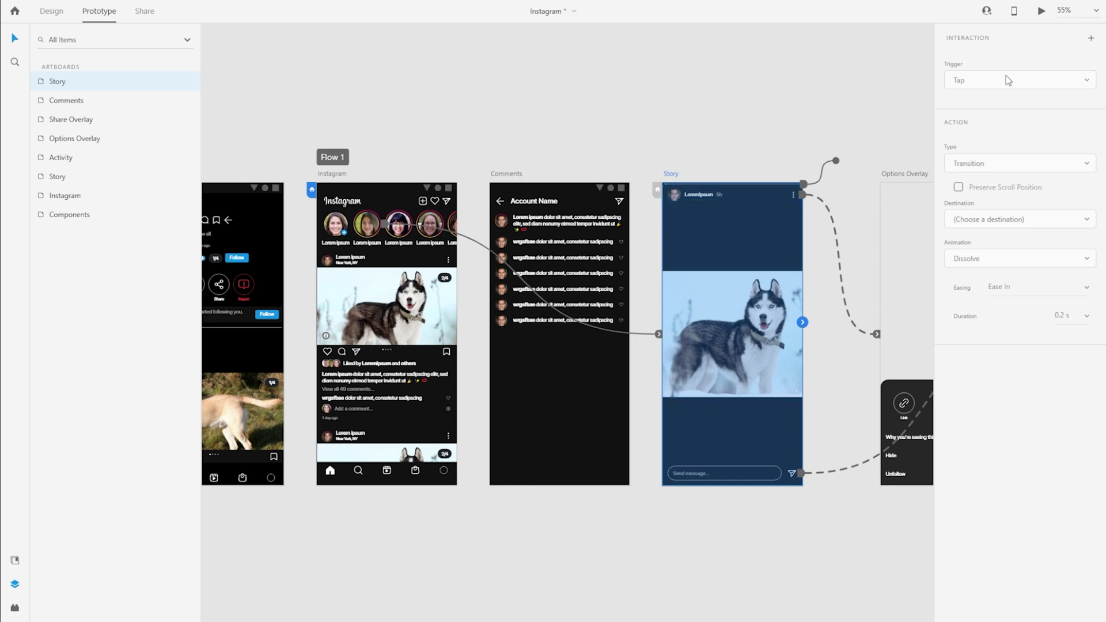
pyautogui.click(1091, 38)
pyautogui.click(1025, 77)
pyautogui.click(1004, 128)
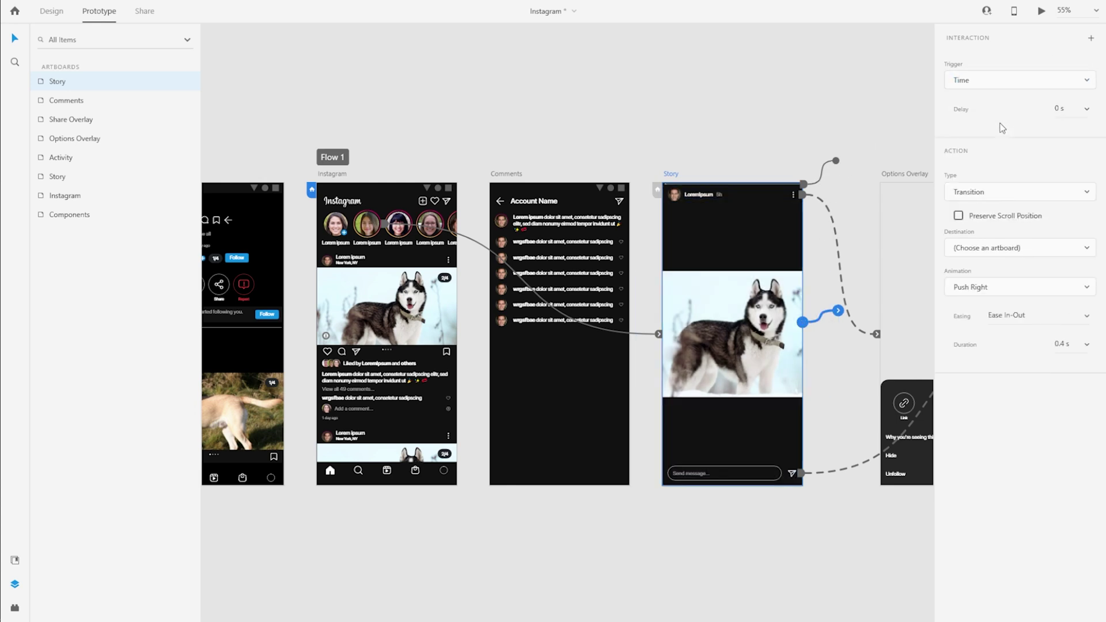
pyautogui.click(1072, 109)
pyautogui.click(1005, 199)
pyautogui.click(998, 260)
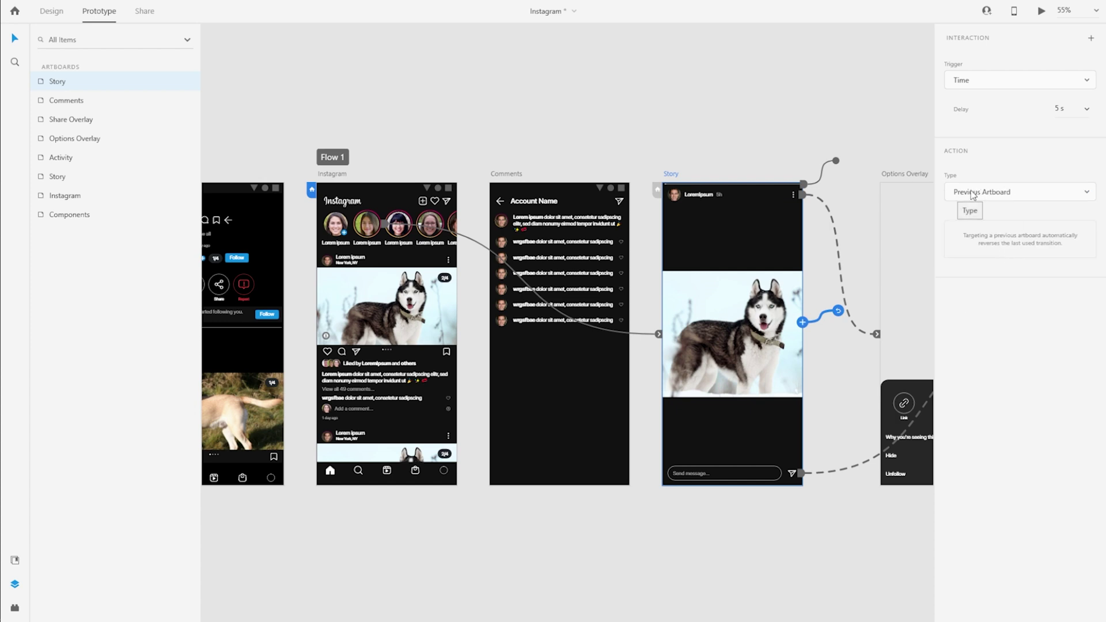
pyautogui.click(643, 137)
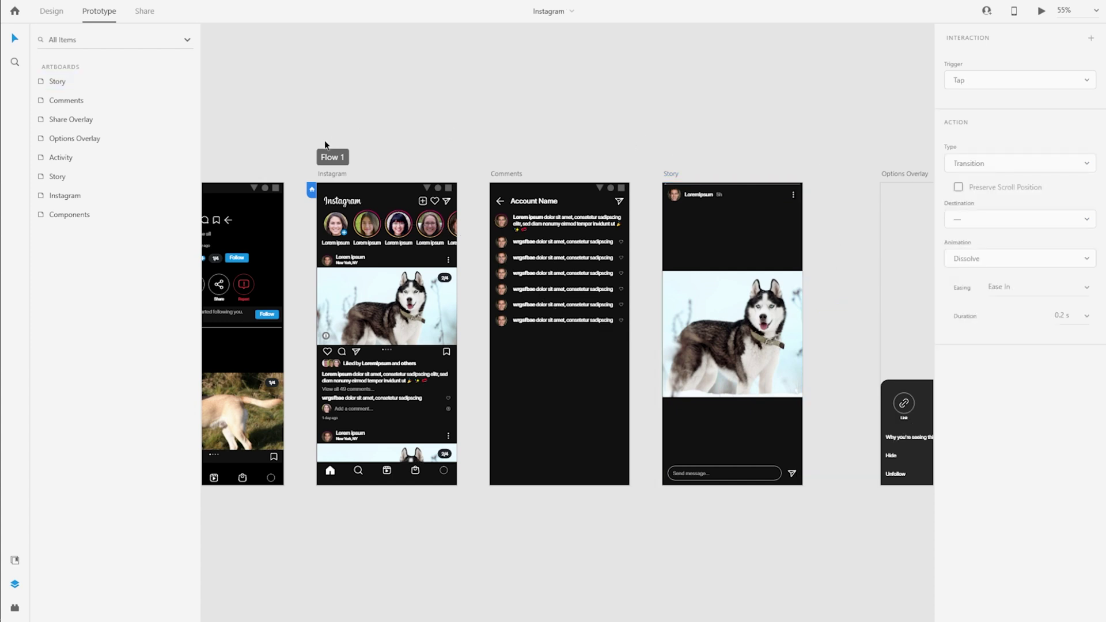
# Preview the prototype from Flow 1, open a story and test its options and share overlays.
pyautogui.click(324, 160)
pyautogui.click(1040, 14)
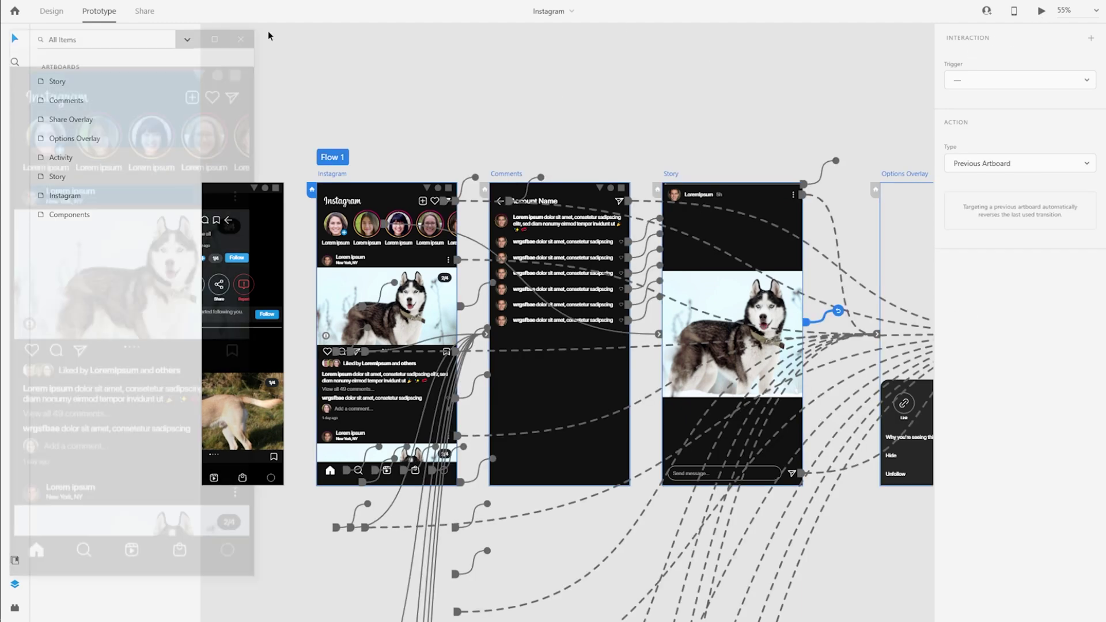
pyautogui.moveTo(184, 36); pyautogui.dragTo(620, 23)
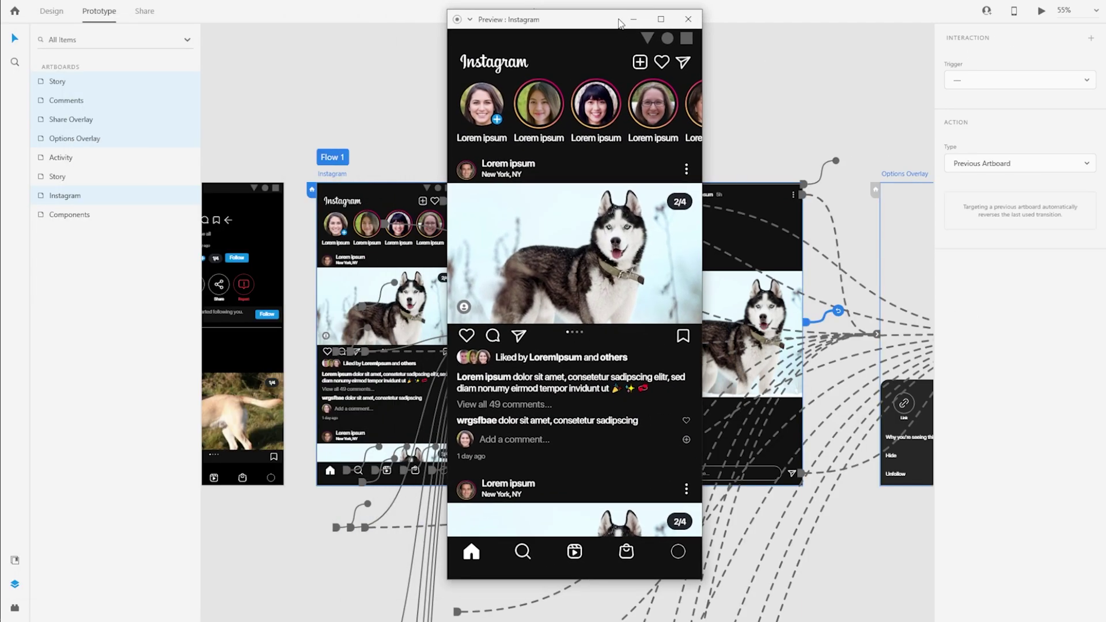
pyautogui.click(541, 106)
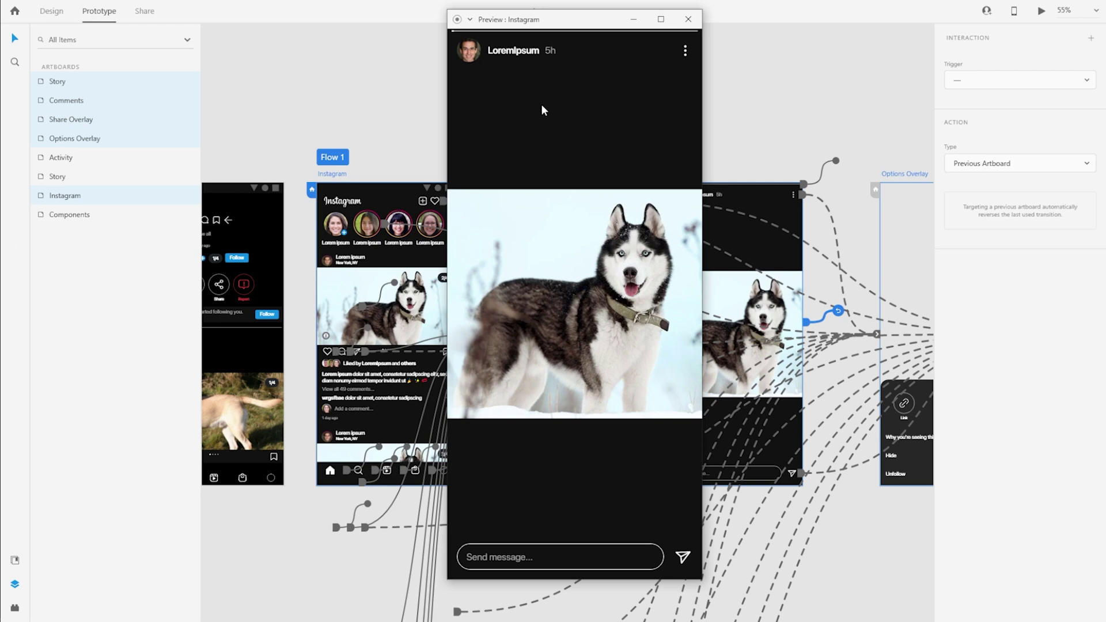
pyautogui.click(685, 50)
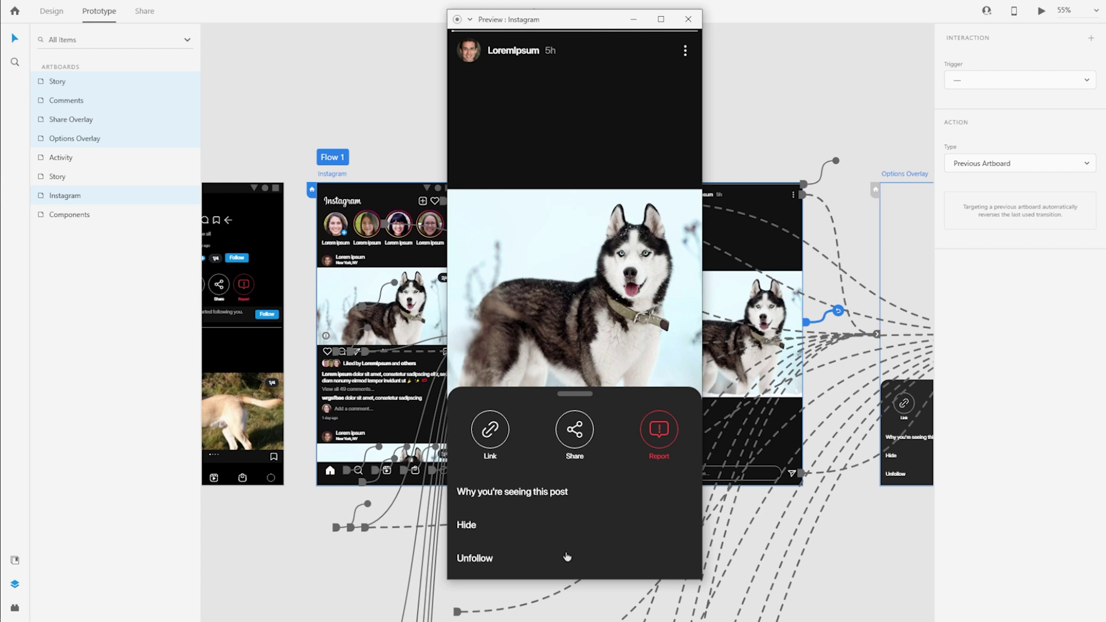
pyautogui.click(559, 181)
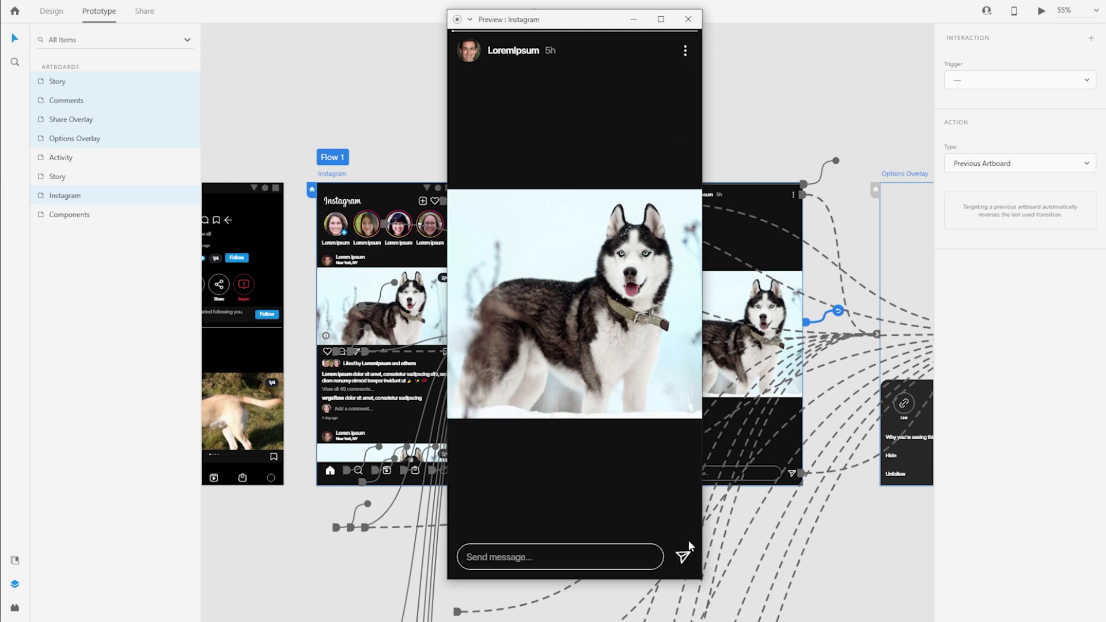
pyautogui.click(684, 558)
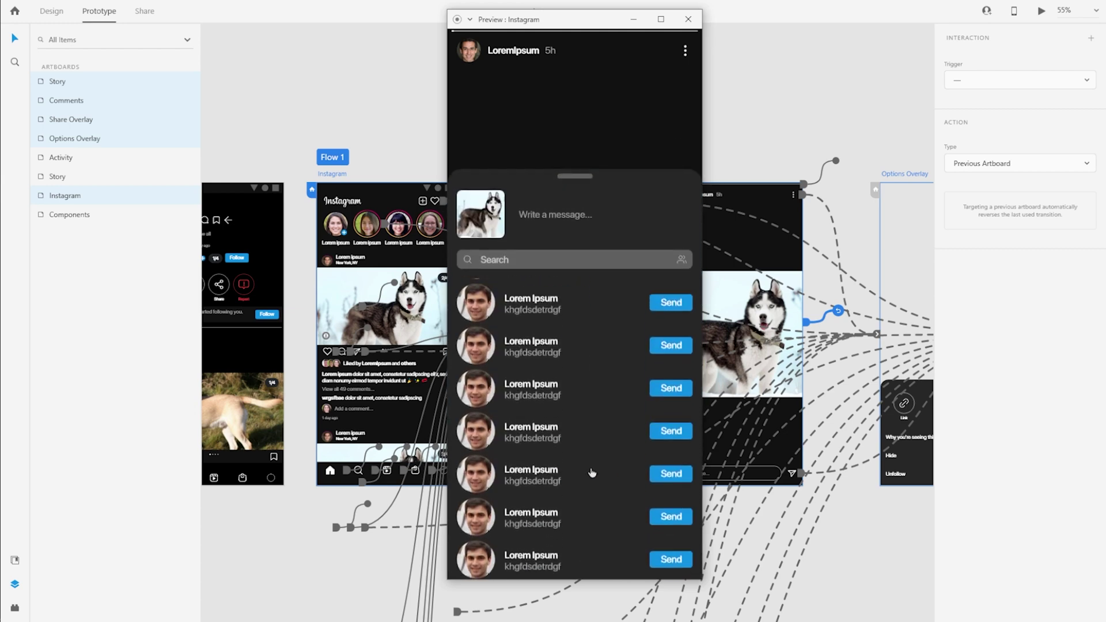
pyautogui.scroll(1, 591, 472)
pyautogui.click(589, 109)
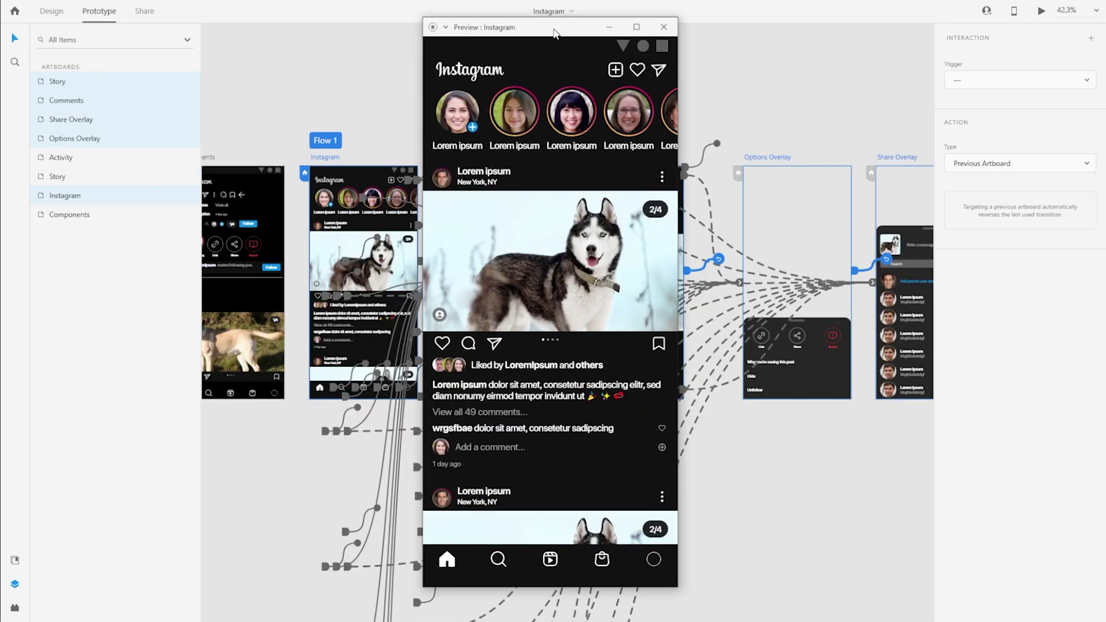
# Test opening and dismissing the options and share overlays from the first post on the previewed home feed.
pyautogui.moveTo(552, 29); pyautogui.dragTo(539, 28)
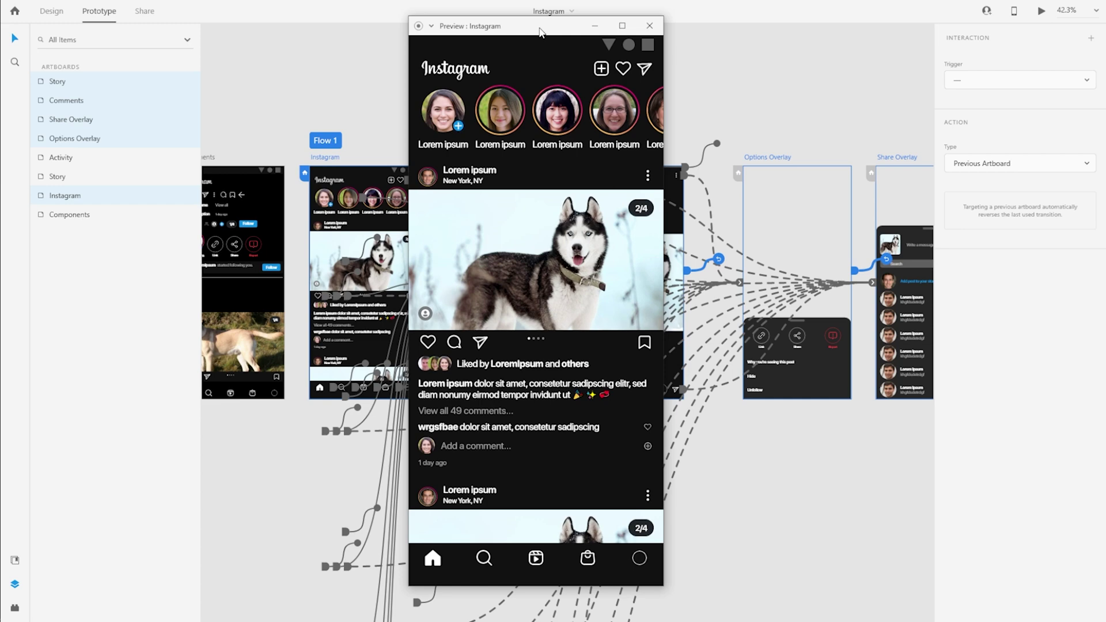
pyautogui.click(649, 178)
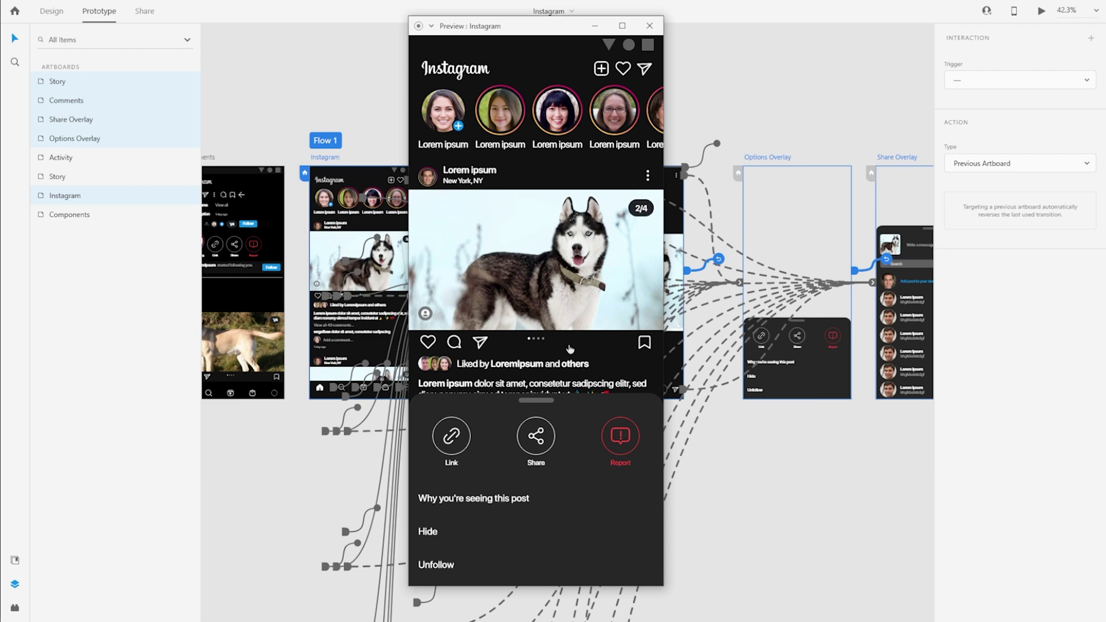
pyautogui.click(569, 349)
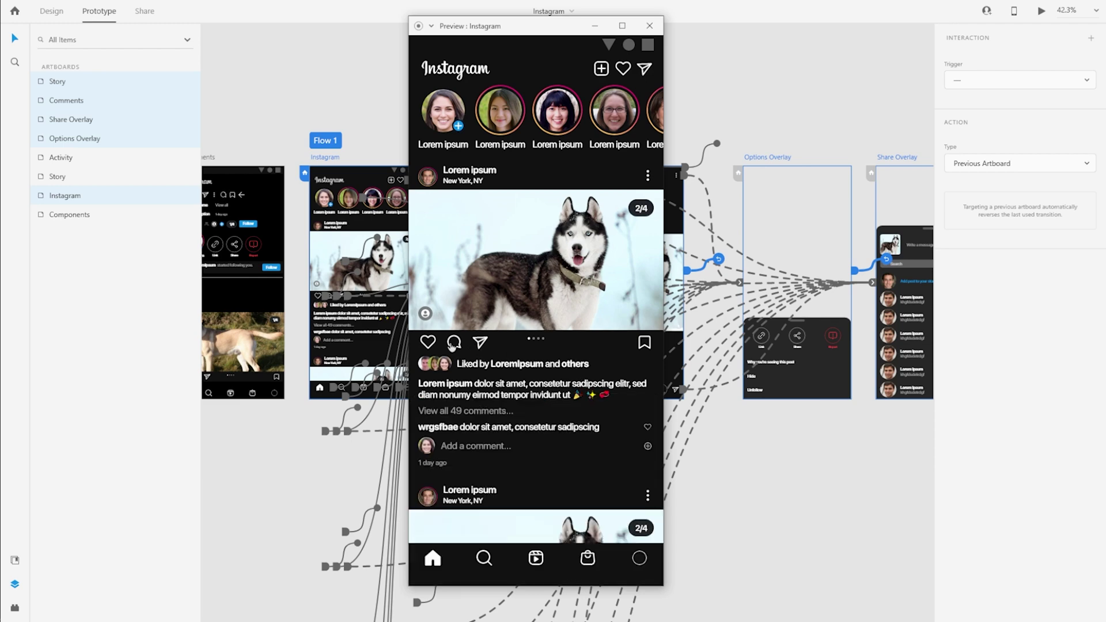
pyautogui.click(478, 343)
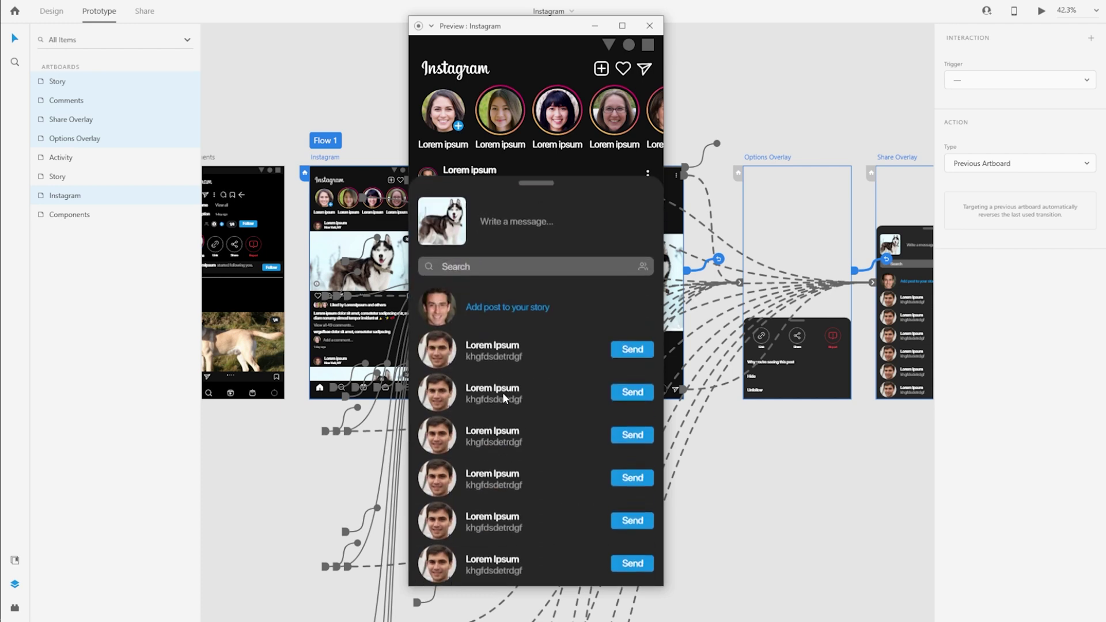
pyautogui.scroll(2, 549, 400)
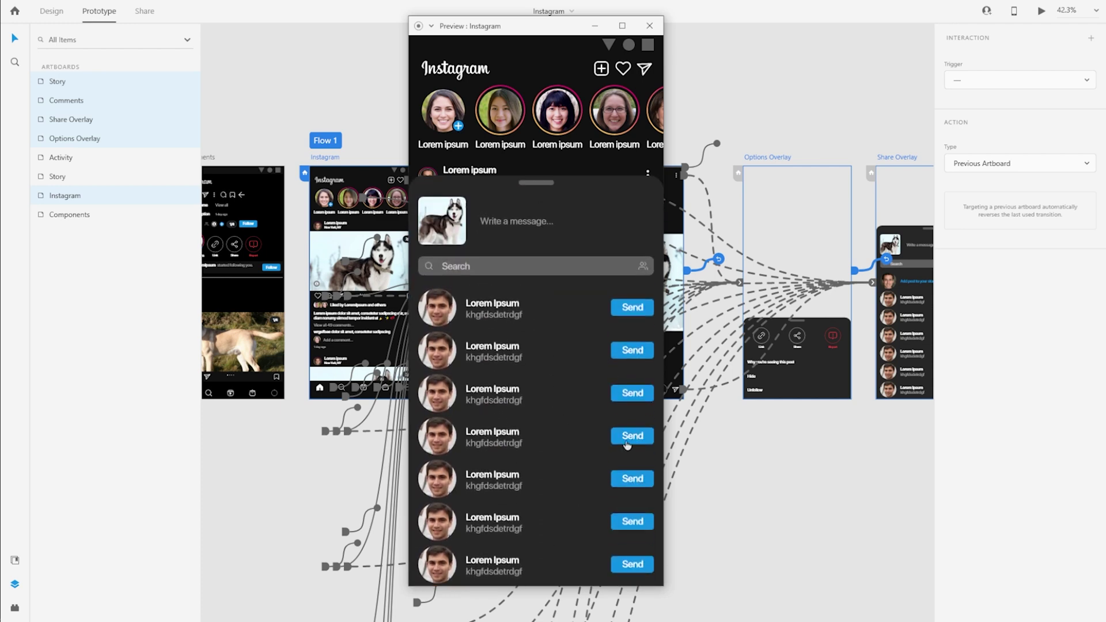
pyautogui.scroll(2, 584, 398)
pyautogui.click(552, 166)
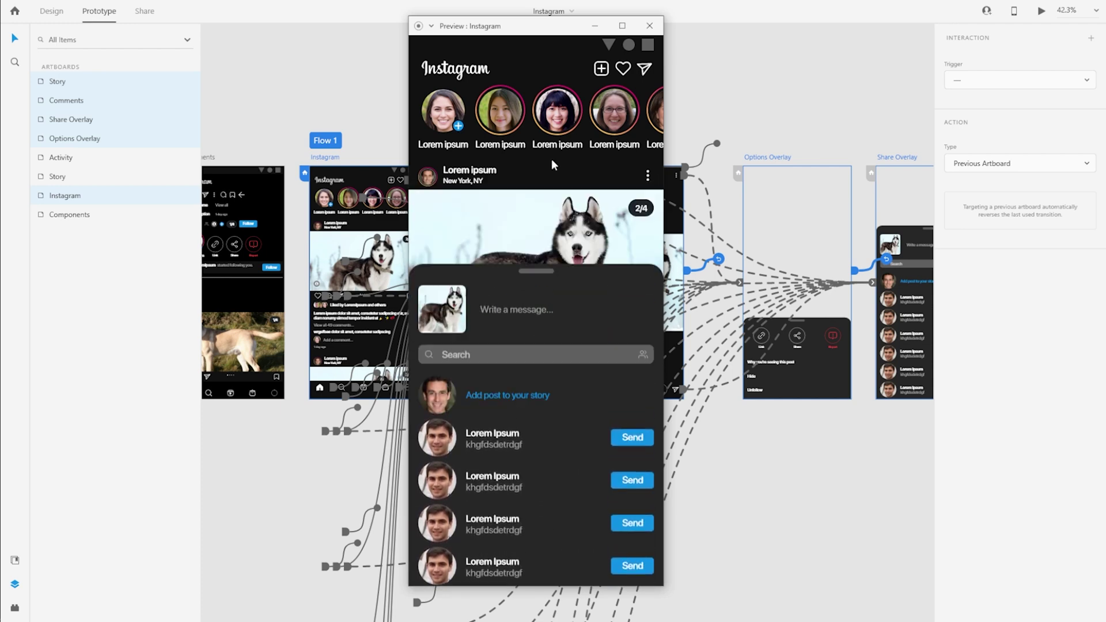
# Test the Comments screen in the preview by liking comments, opening and dismissing the share overlay, and returning to the feed.
pyautogui.click(458, 347)
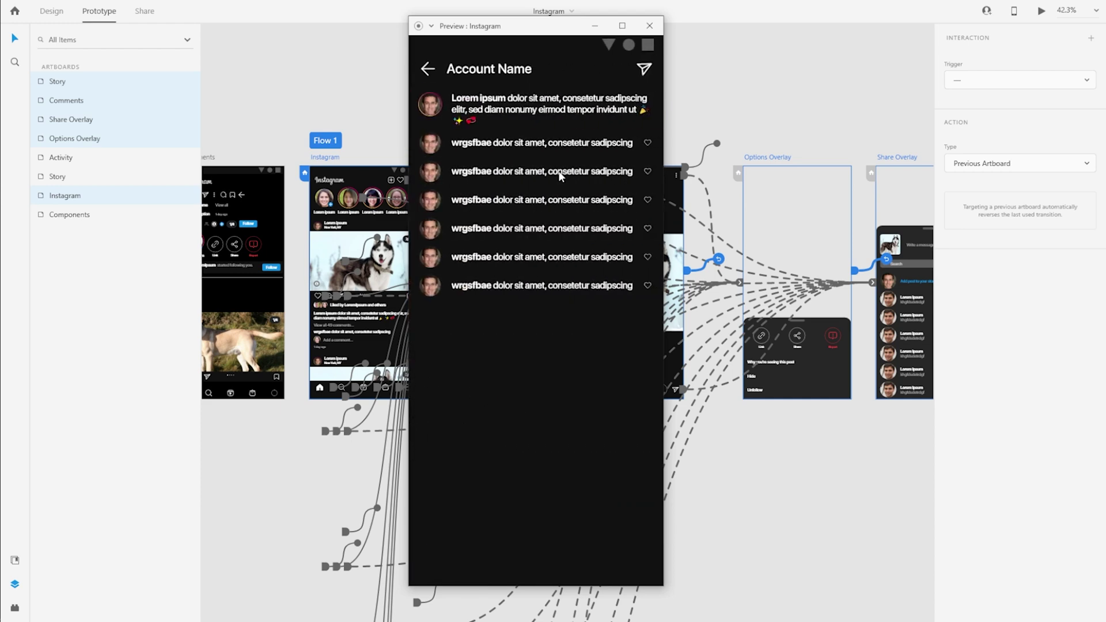
pyautogui.click(649, 230)
pyautogui.click(644, 72)
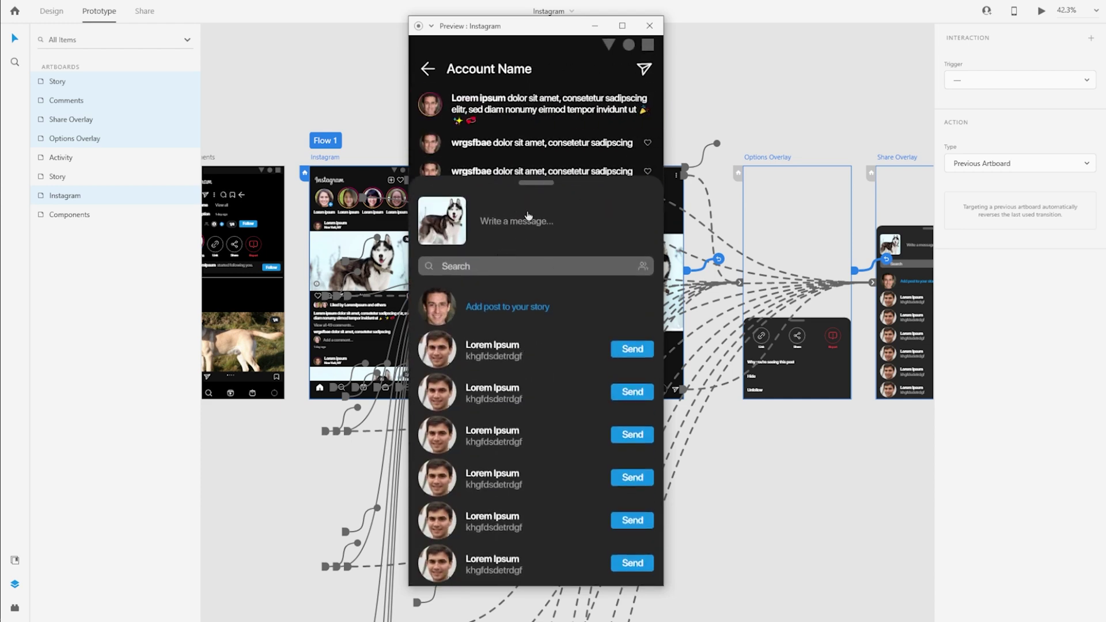
pyautogui.click(558, 159)
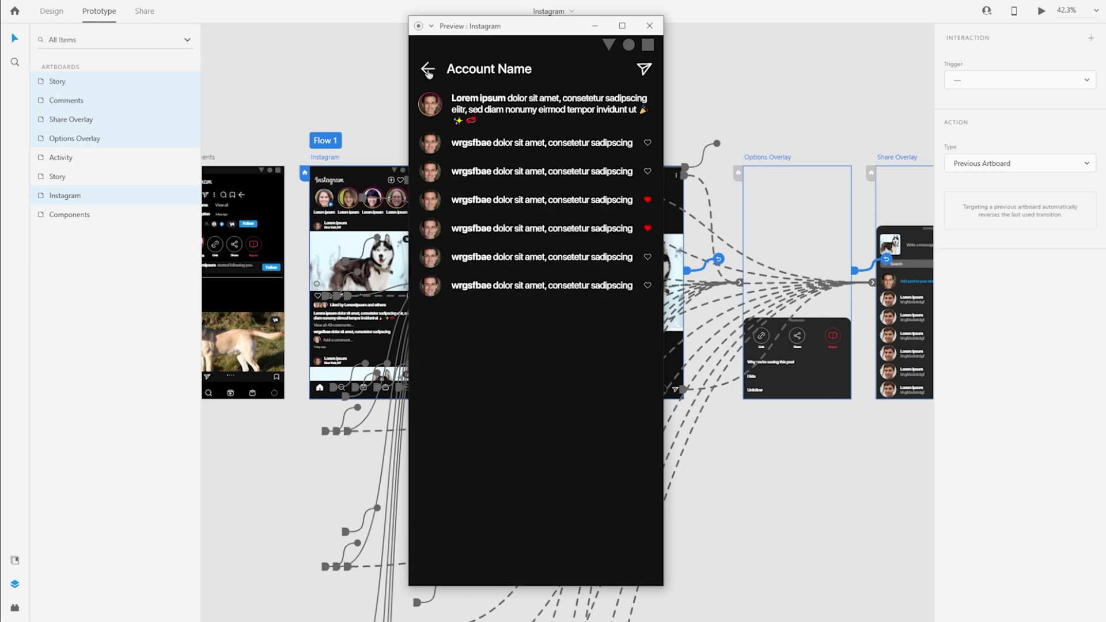
pyautogui.click(428, 71)
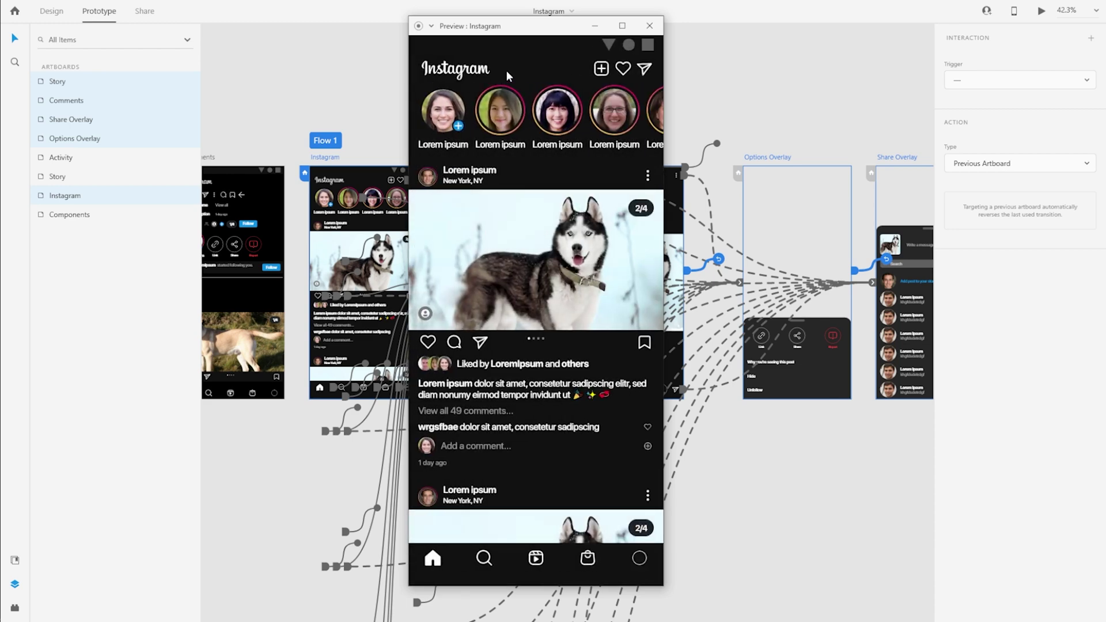
# Reopen a story from the previewed feed, test its options and share overlays again, and let it return automatically.
pyautogui.click(500, 106)
pyautogui.click(498, 115)
pyautogui.click(646, 58)
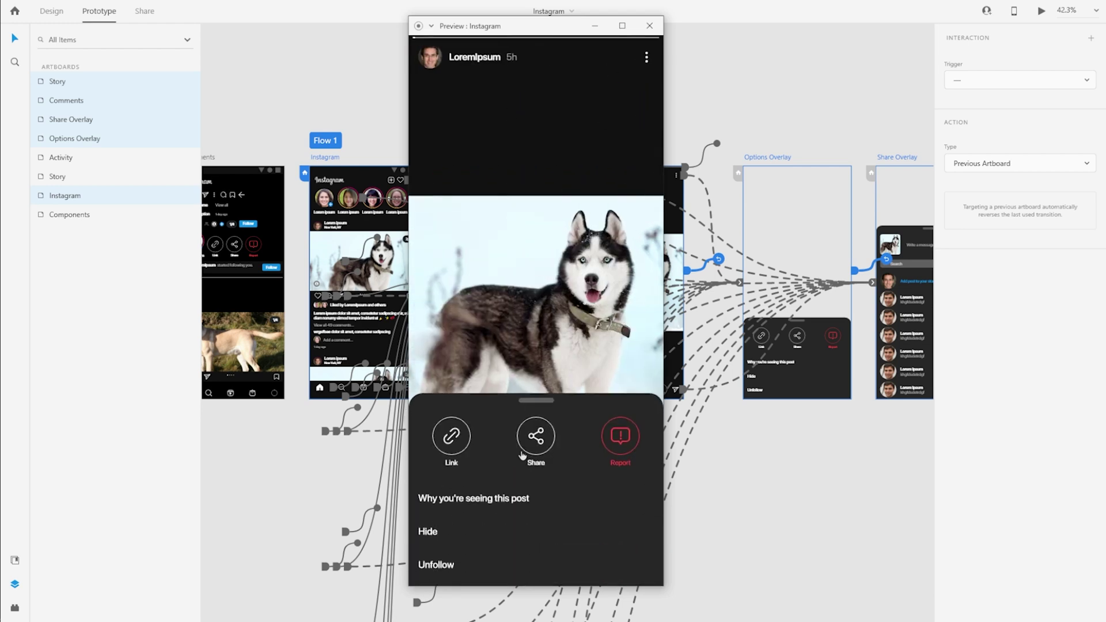
pyautogui.click(526, 304)
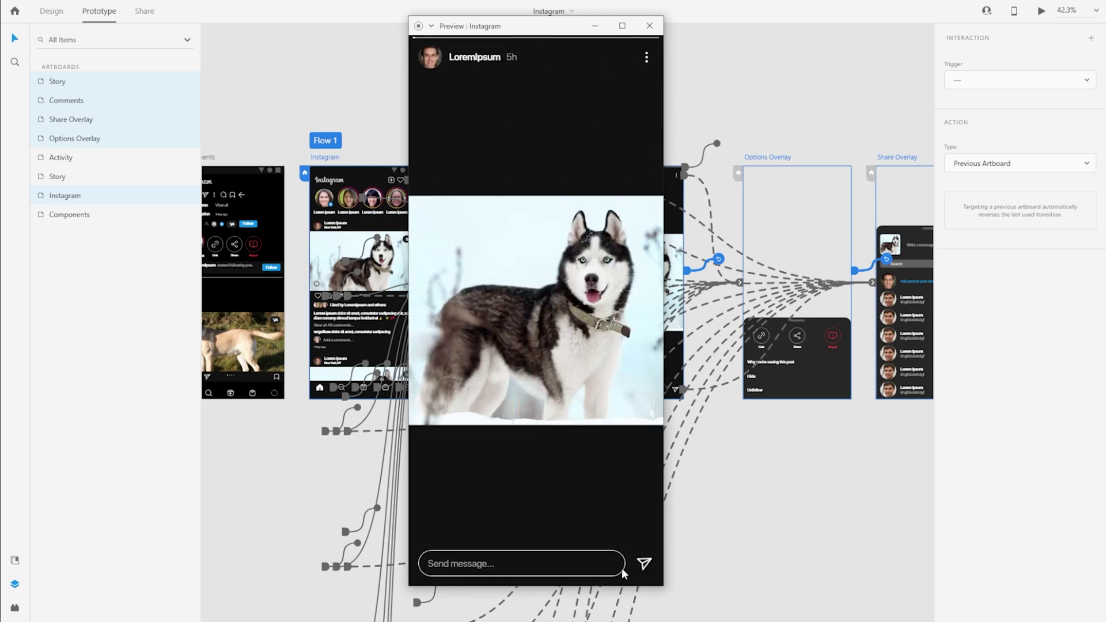
pyautogui.click(645, 565)
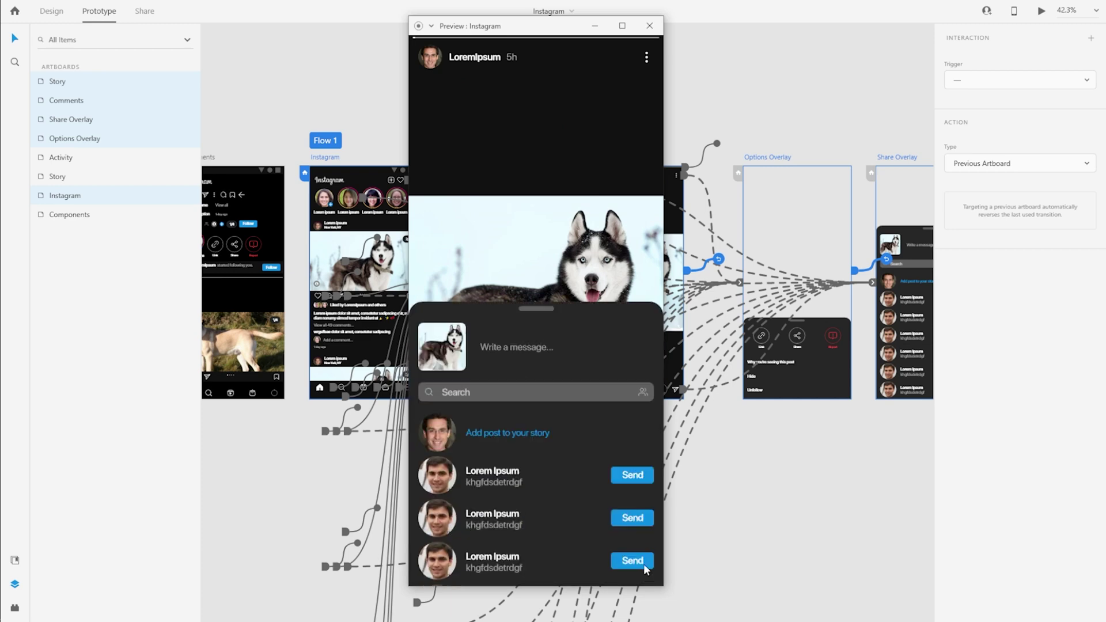
pyautogui.click(519, 155)
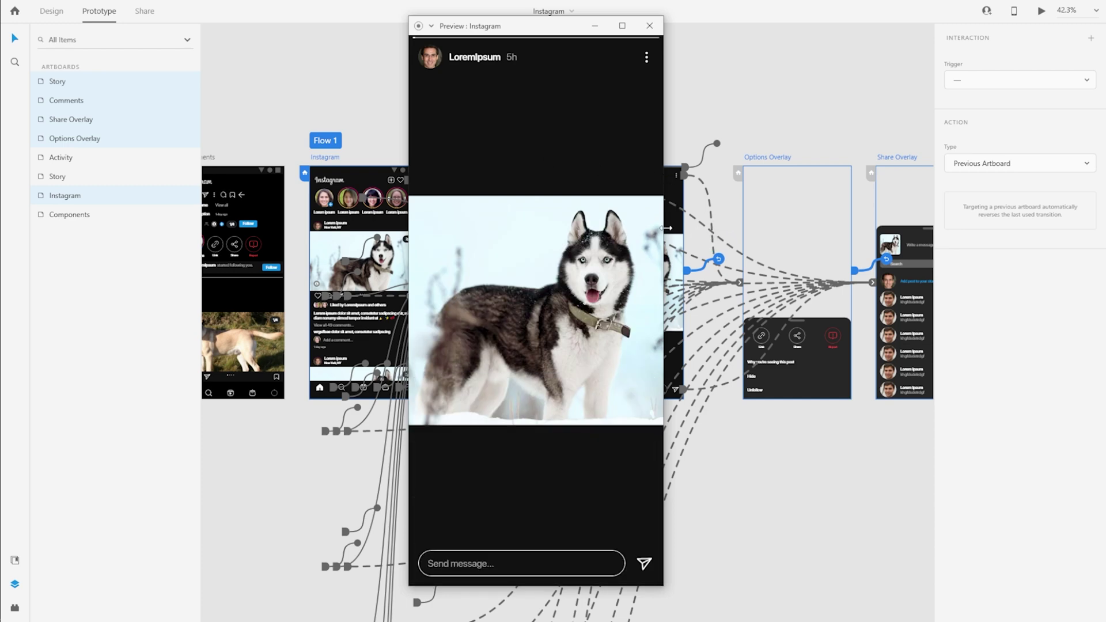
pyautogui.click(625, 221)
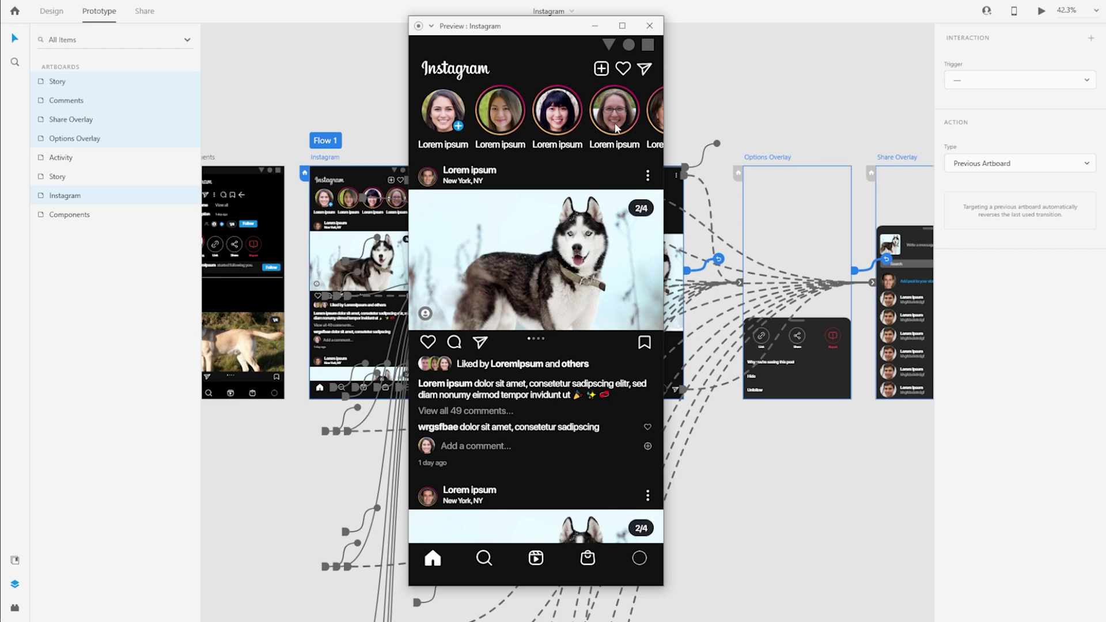
# Test the scrolling of the stories row and the post feed on the previewed Instagram screen.
pyautogui.moveTo(617, 126); pyautogui.dragTo(640, 122)
pyautogui.scroll(-1, 586, 389)
pyautogui.scroll(-5, 587, 389)
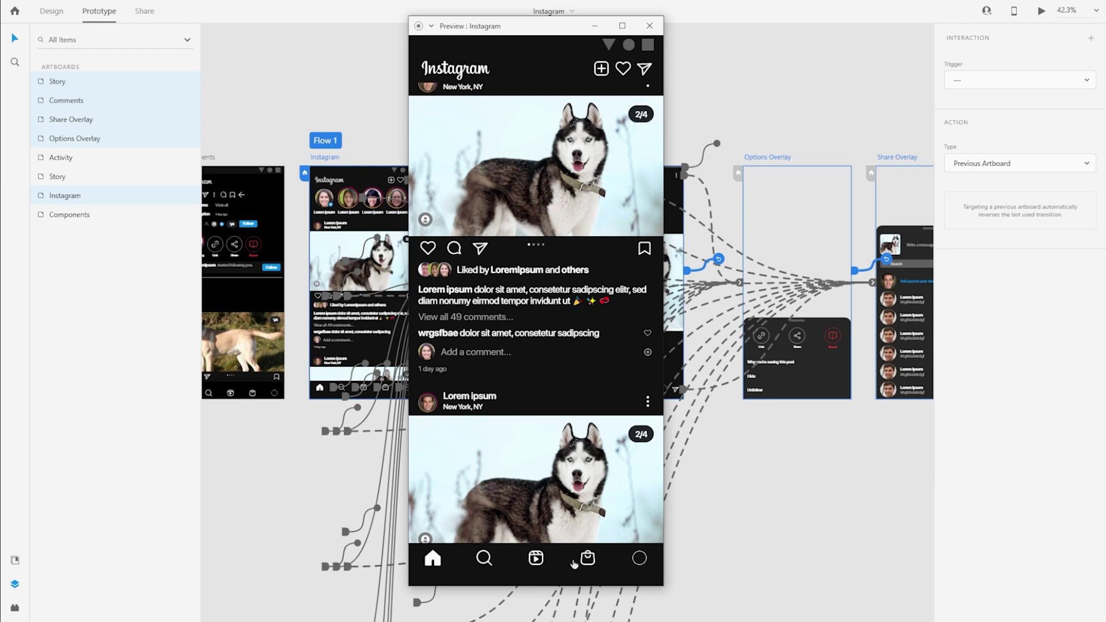
pyautogui.scroll(2, 536, 360)
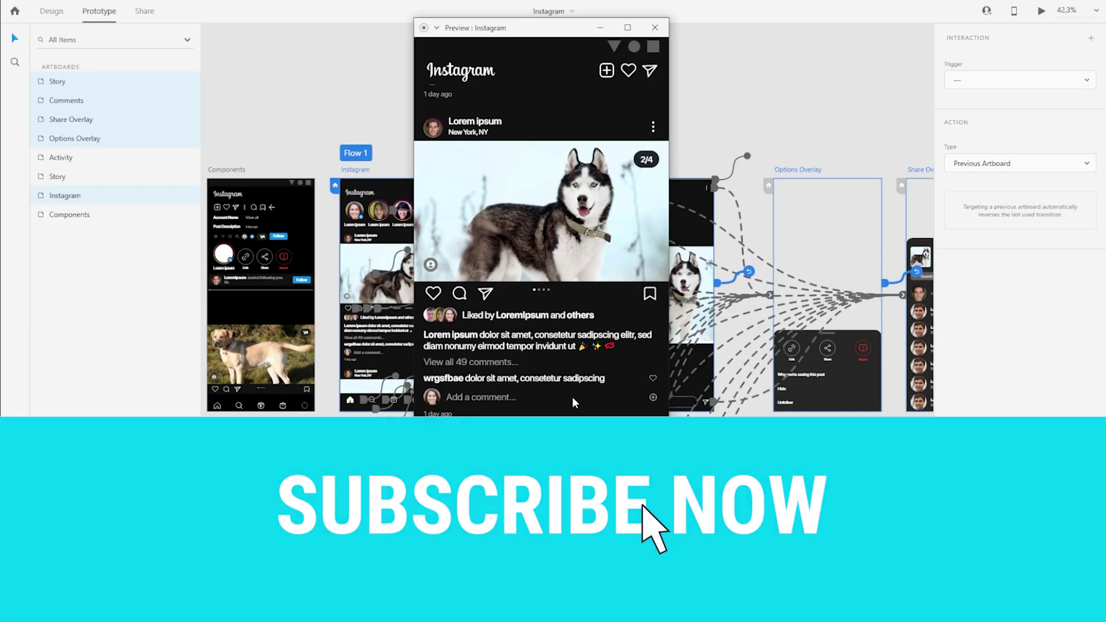
pyautogui.scroll(-10, 572, 396)
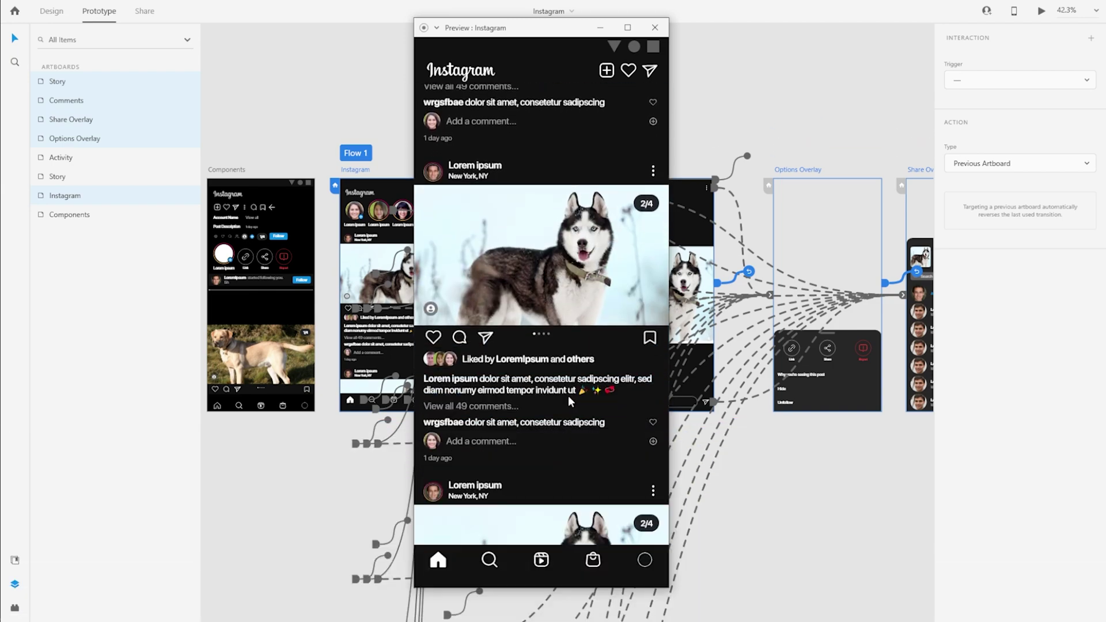
pyautogui.scroll(-3, 569, 397)
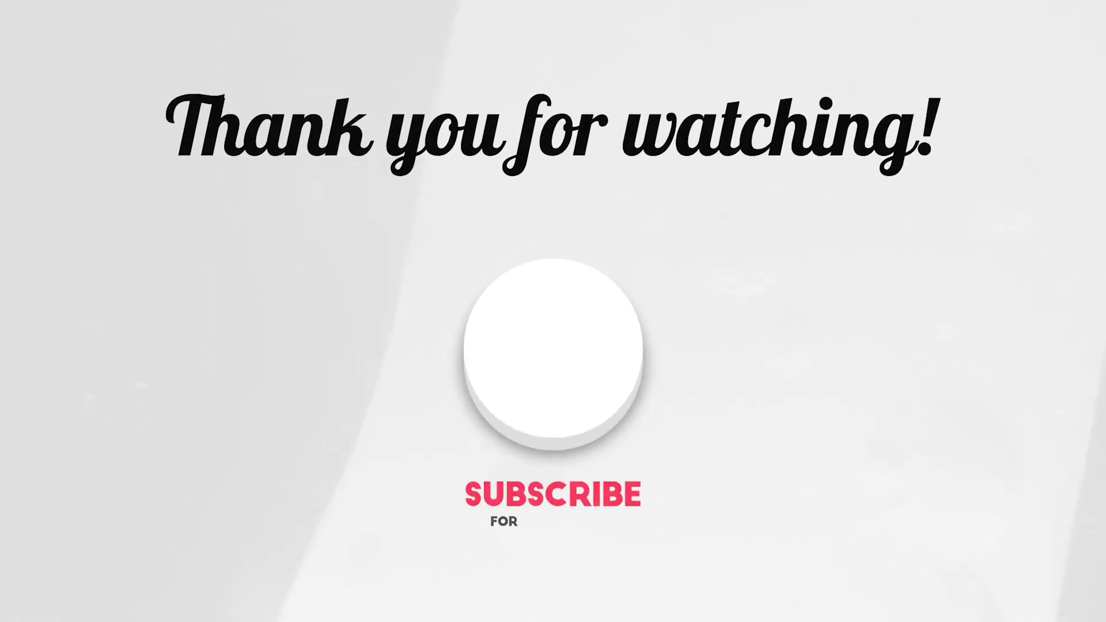